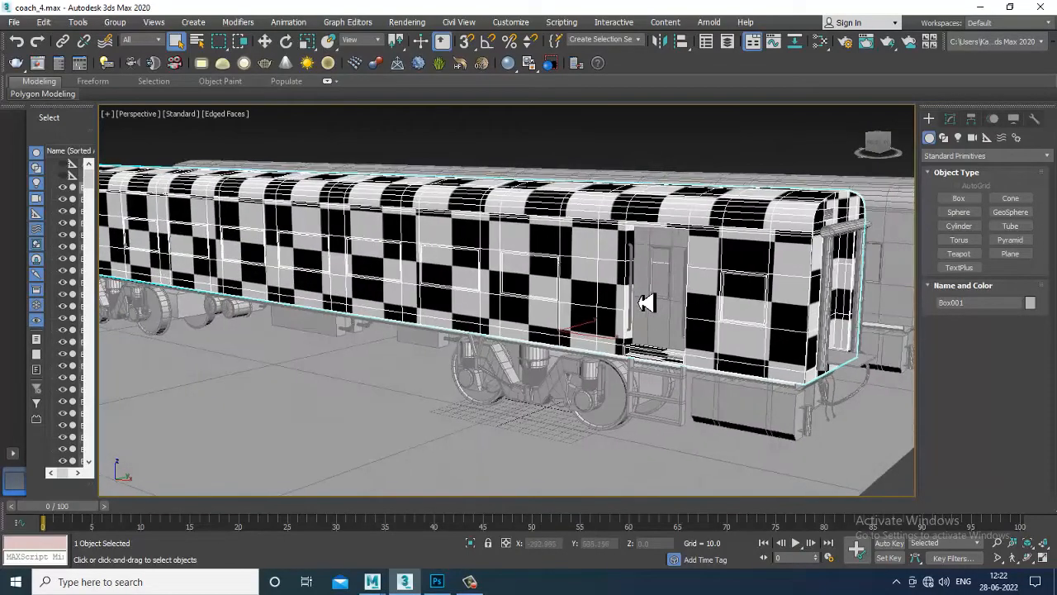
# Open the coach body's Unwrap UVW modifier in the UV editor and maximize the editor window
pyautogui.click(950, 118)
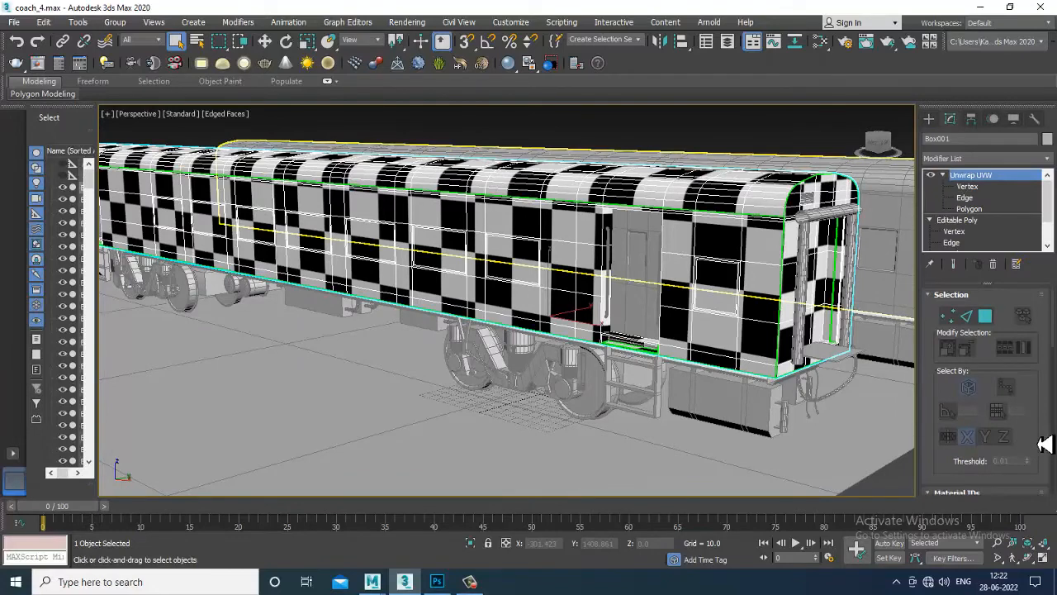
pyautogui.scroll(-3, 1028, 444)
pyautogui.click(1002, 444)
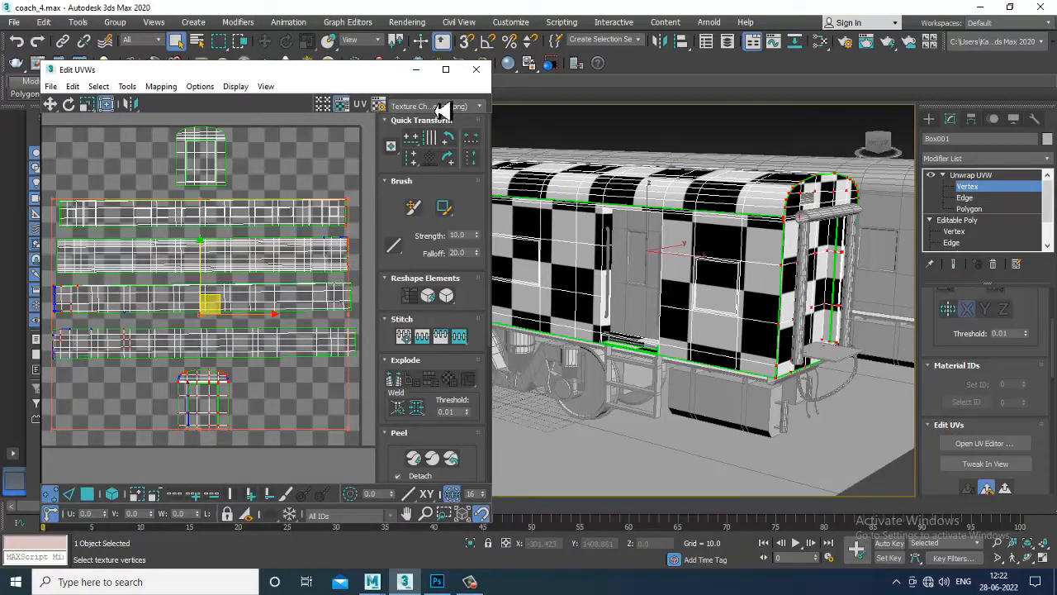
pyautogui.click(445, 69)
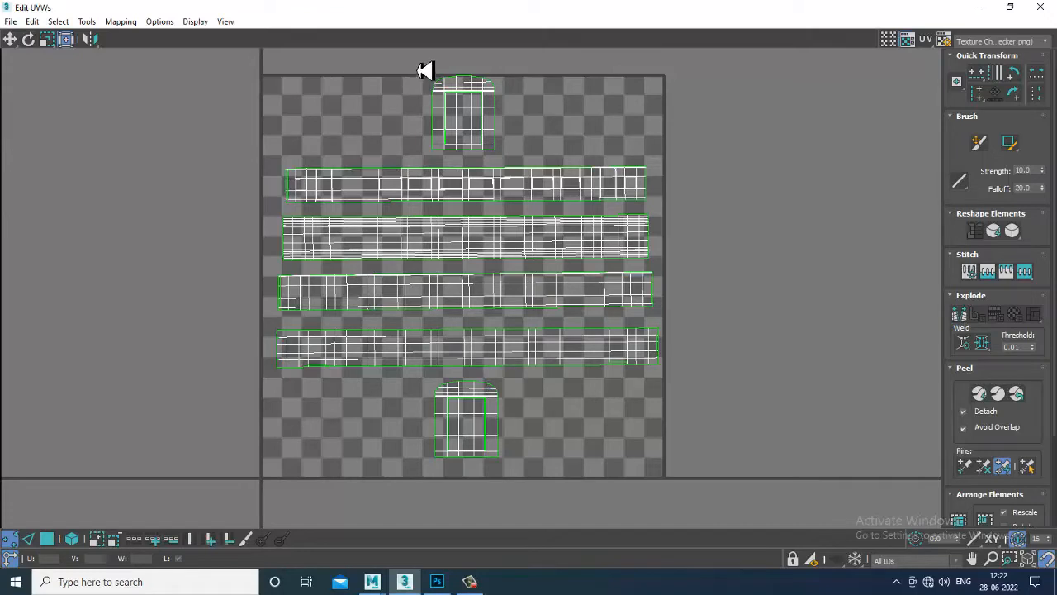
# Move the upper end-wall UV shell slightly down so it sits fully inside the UV tile
pyautogui.moveTo(422, 61); pyautogui.dragTo(535, 171)
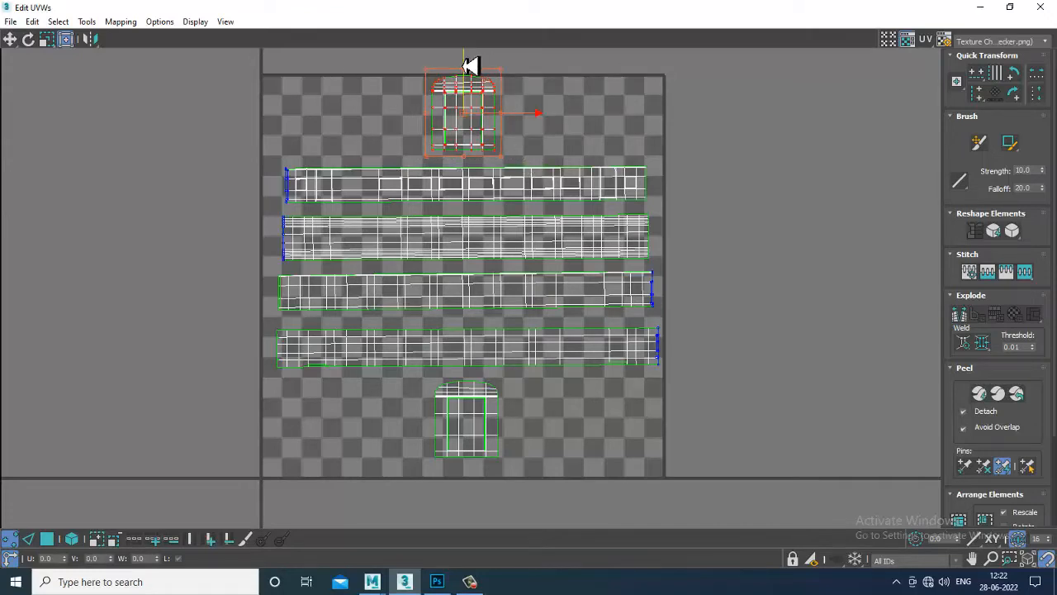
pyautogui.moveTo(469, 66); pyautogui.dragTo(471, 71)
pyautogui.click(816, 186)
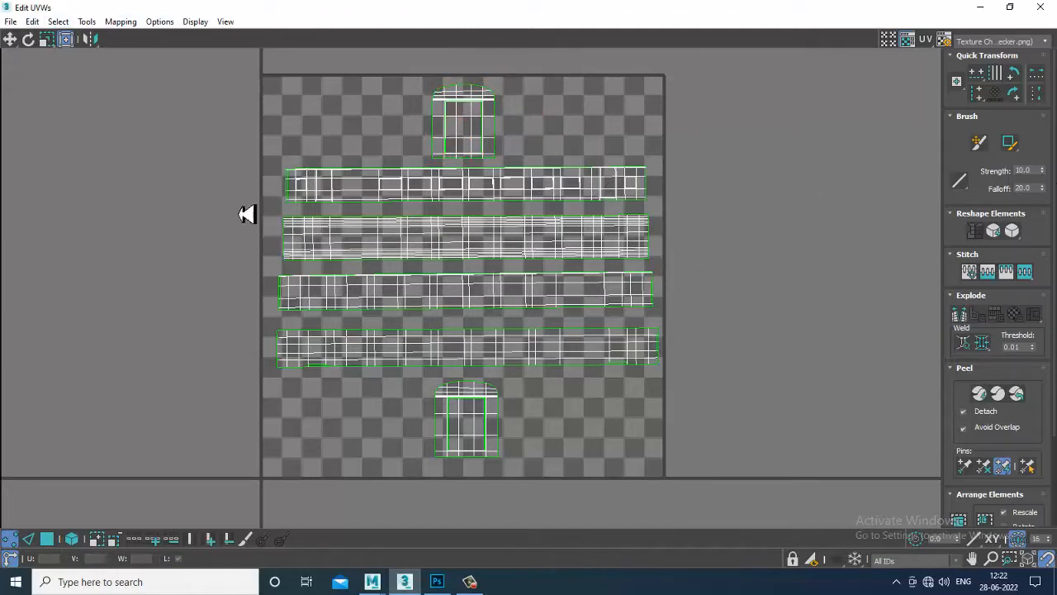
# Render the UVW template at 2048 × 2048 pixels
pyautogui.click(92, 23)
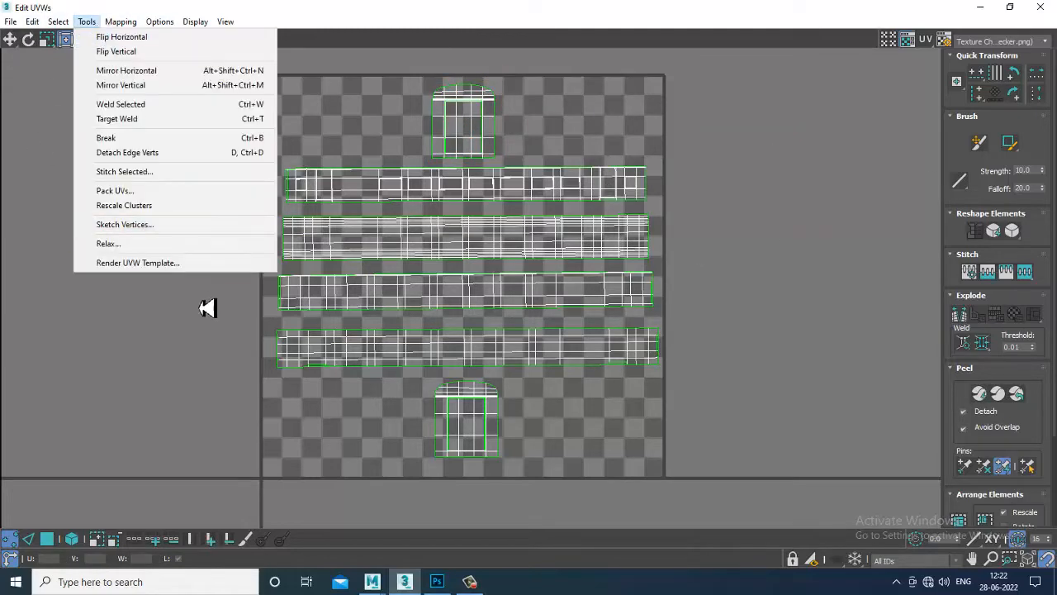
pyautogui.click(195, 263)
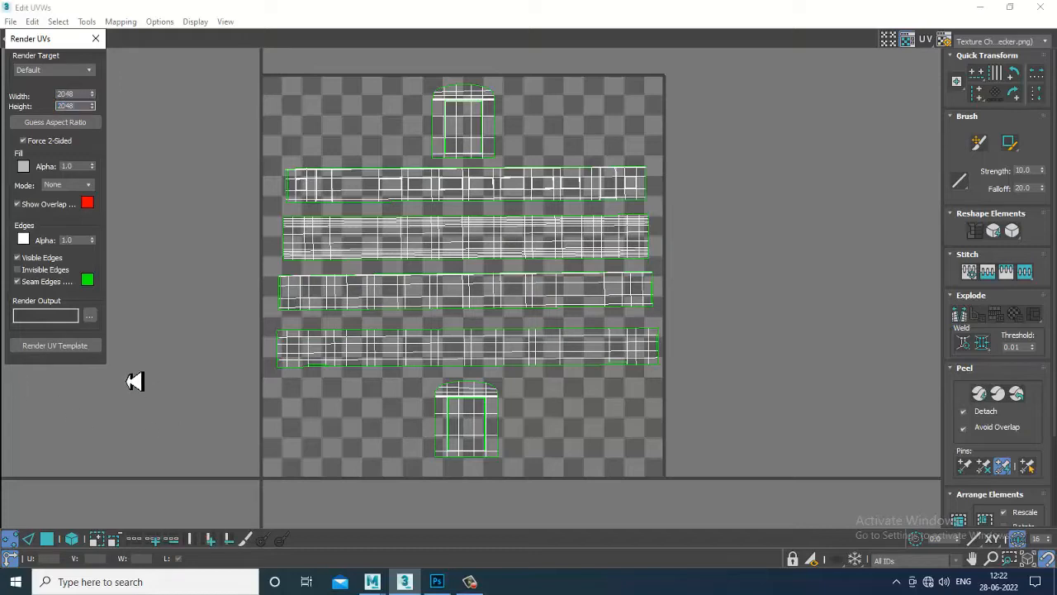
pyautogui.click(74, 351)
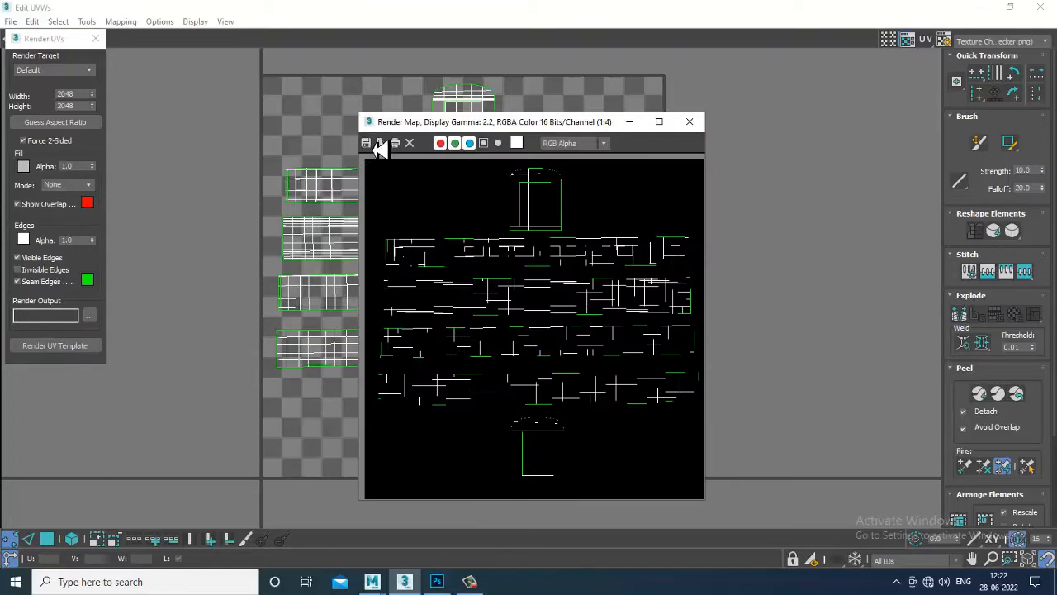
# Save the rendered UV map as JPEG bogie_uvs at quality 100 in a new textures folder inside LHB Rajdhani
pyautogui.click(366, 143)
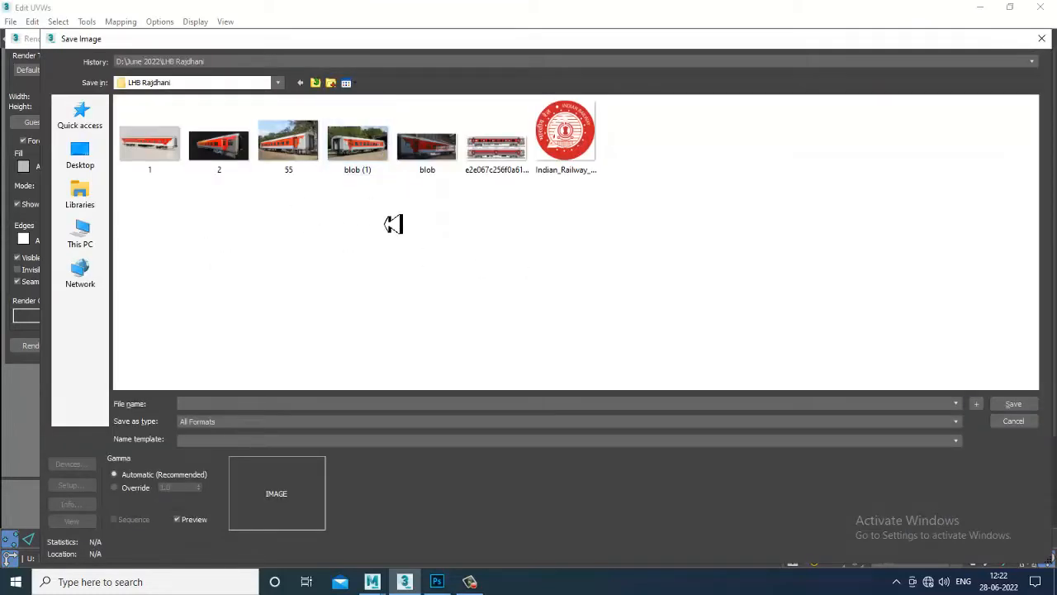
pyautogui.click(334, 86)
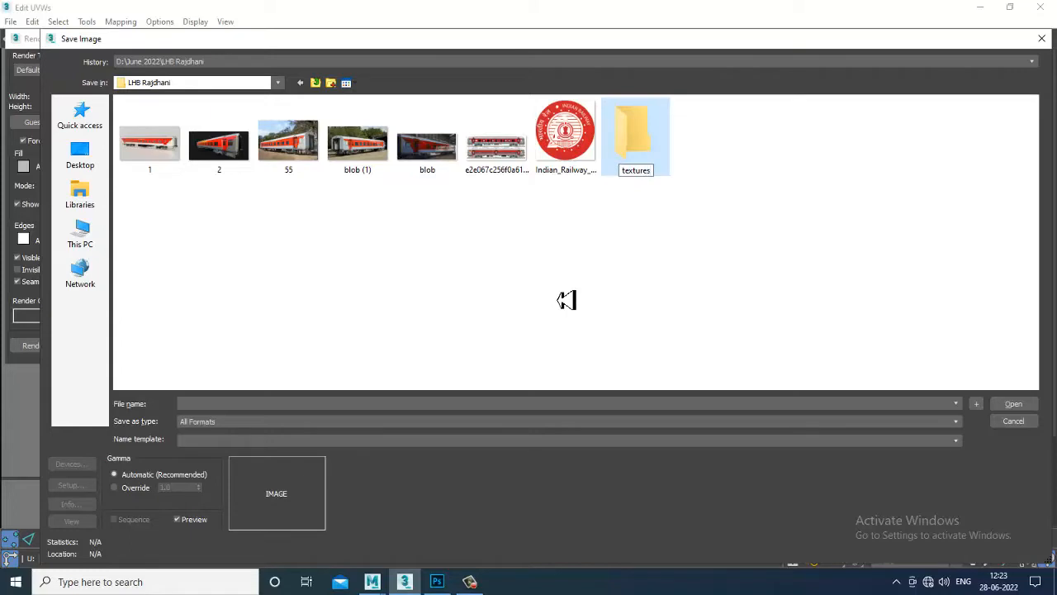
pyautogui.press('Return')
pyautogui.press('Return')
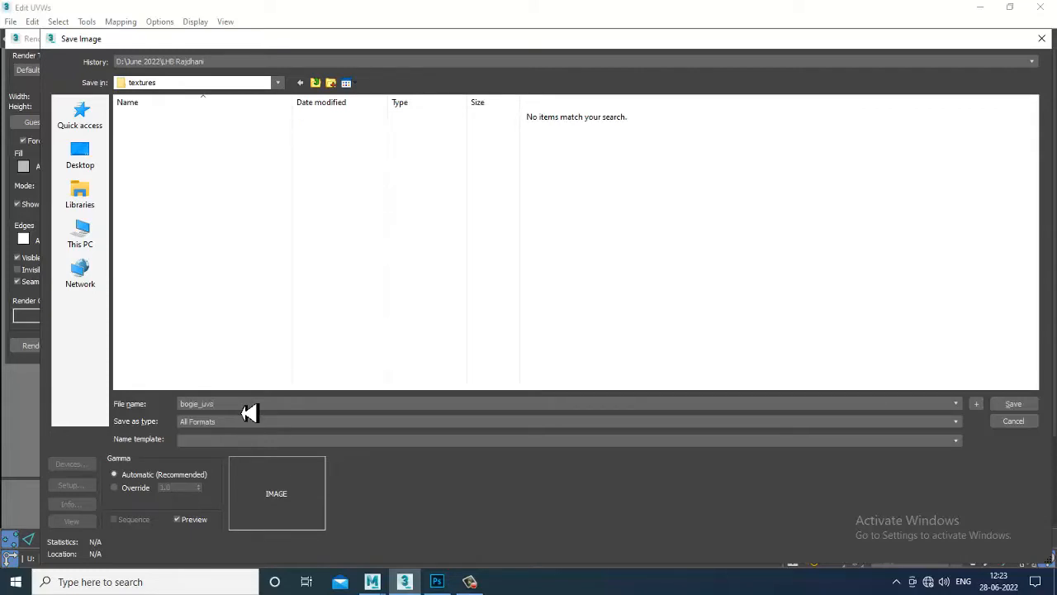
pyautogui.click(1025, 406)
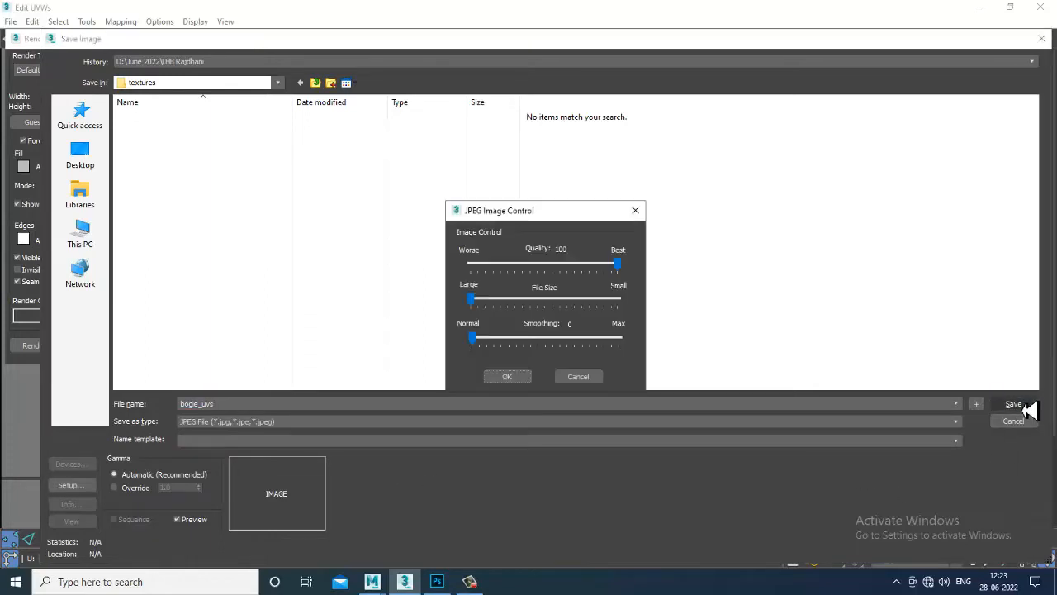
pyautogui.click(507, 376)
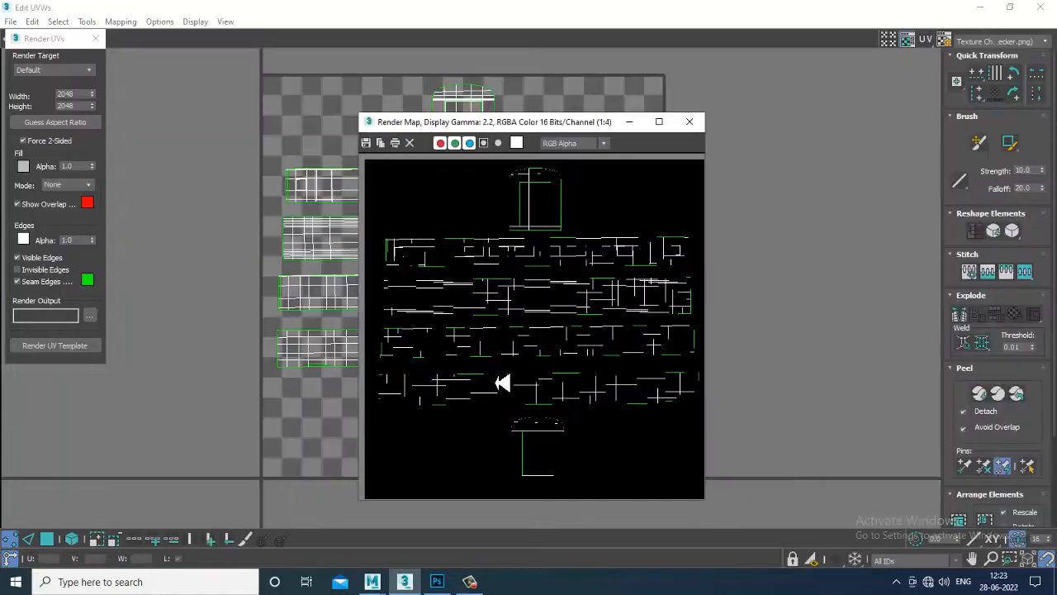
# Switch to Photoshop and open bogie_uvs from the textures folder in D:\June 2022\LHB Rajdhani
pyautogui.click(437, 582)
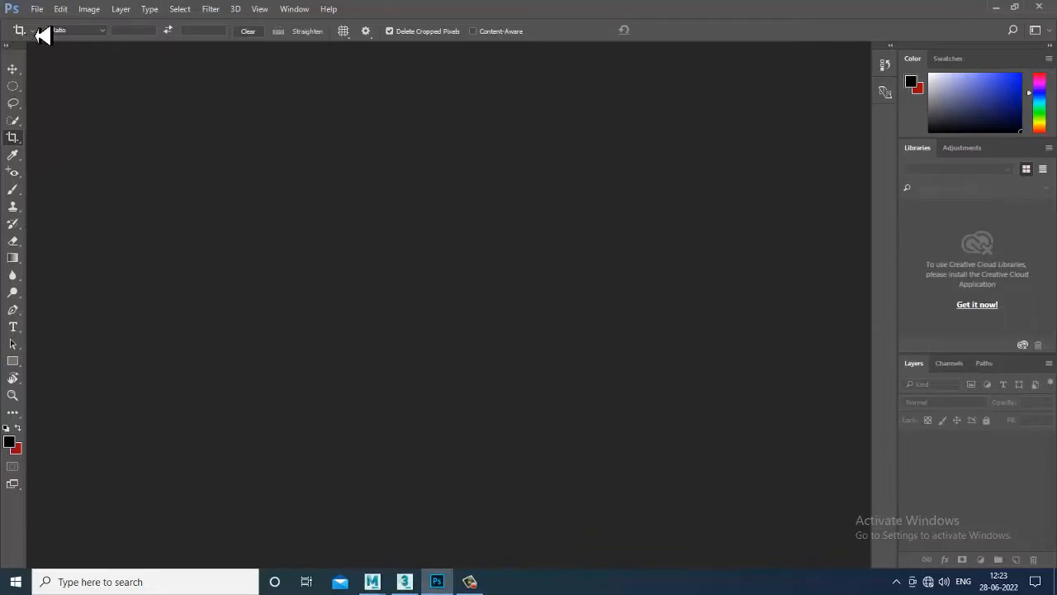
pyautogui.click(471, 582)
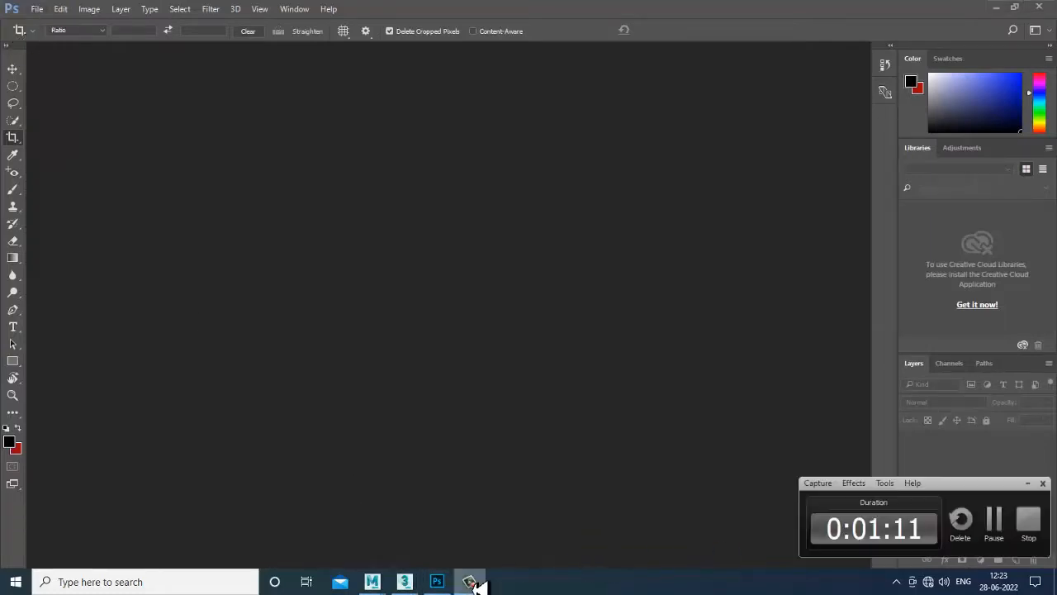
pyautogui.click(470, 581)
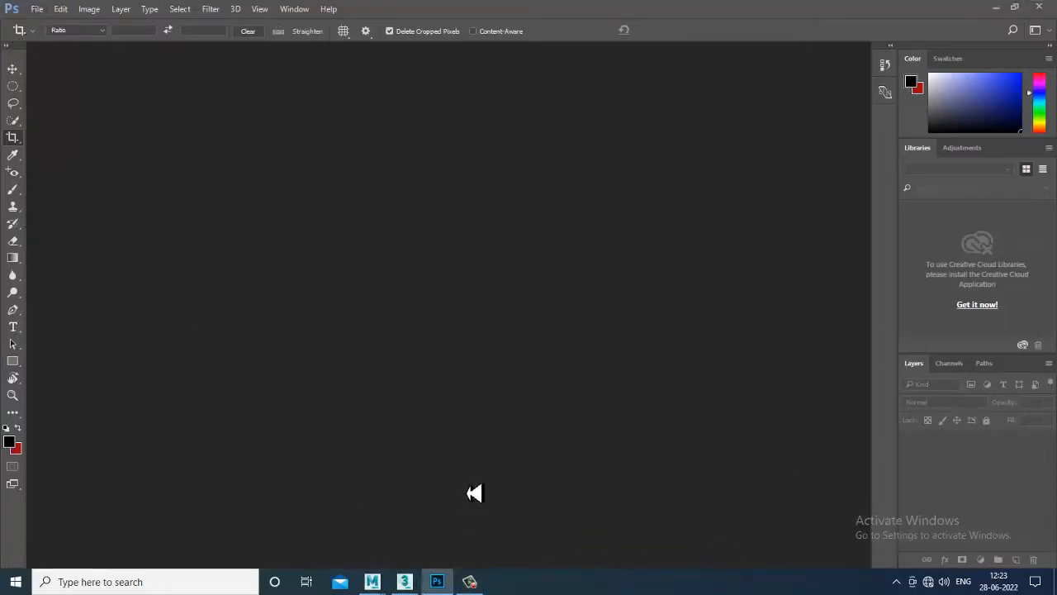
pyautogui.click(37, 8)
pyautogui.click(60, 35)
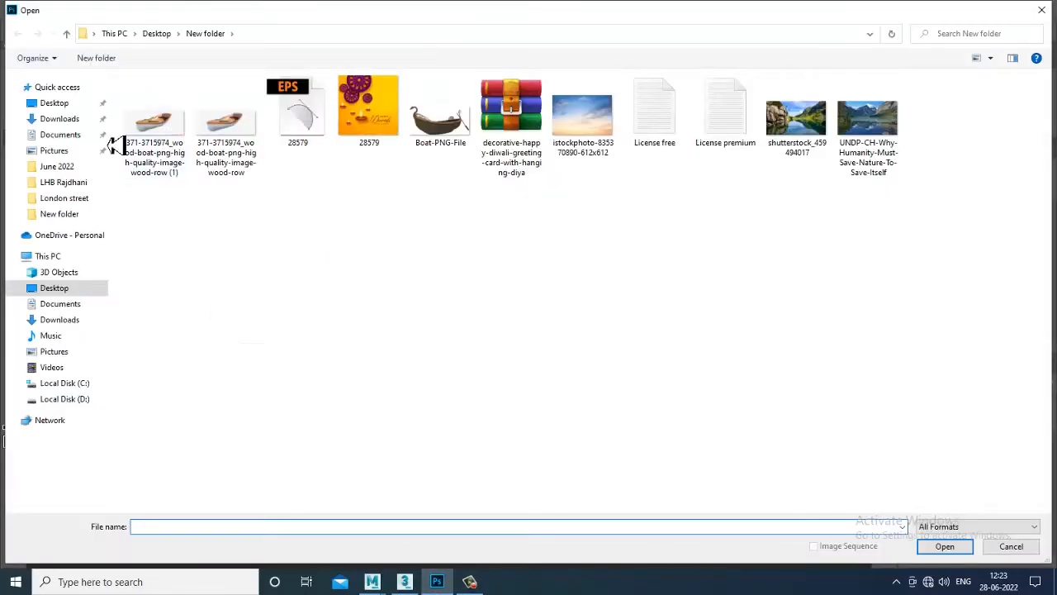
pyautogui.click(80, 399)
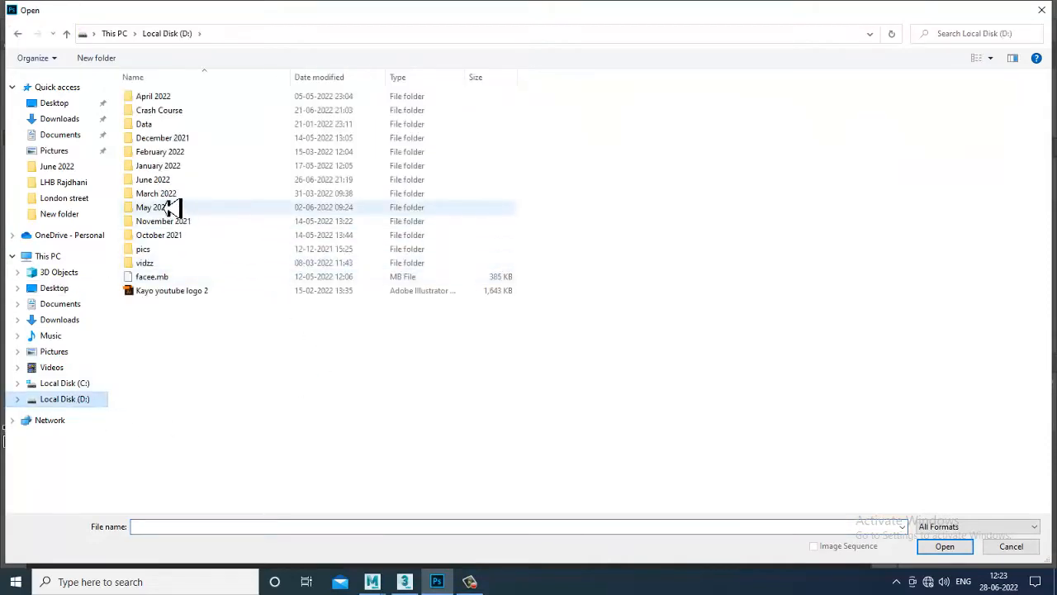
pyautogui.doubleClick(166, 179)
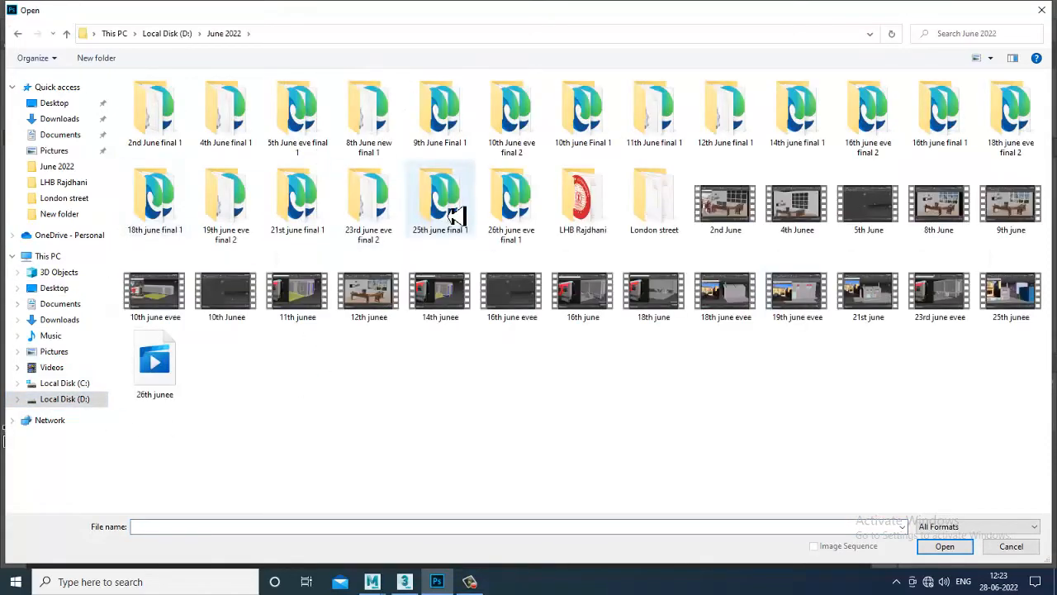
pyautogui.doubleClick(611, 223)
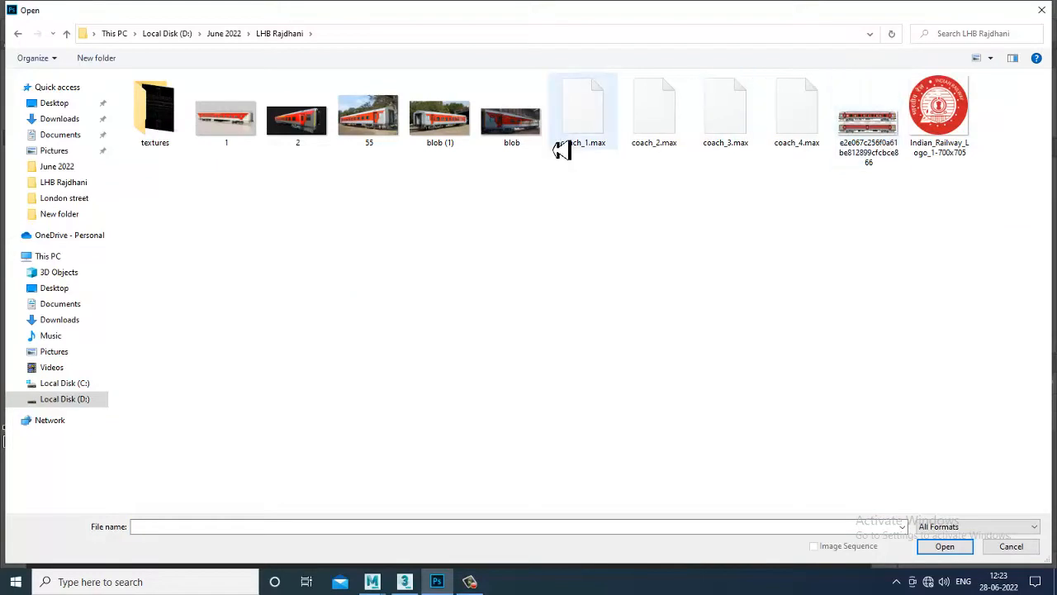
pyautogui.doubleClick(176, 108)
pyautogui.doubleClick(160, 121)
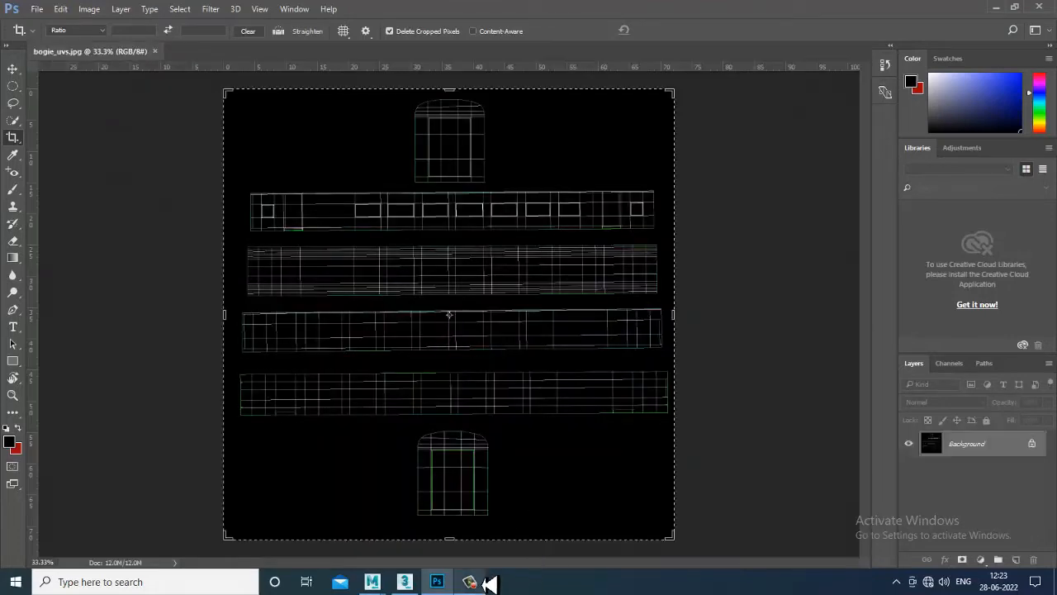
pyautogui.moveTo(482, 580)
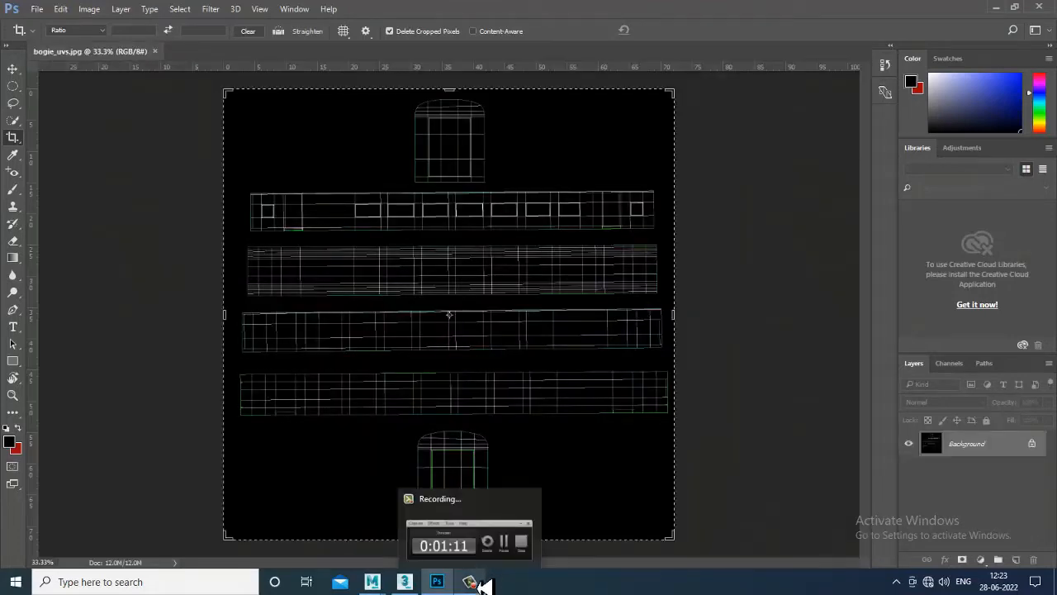
pyautogui.click(471, 581)
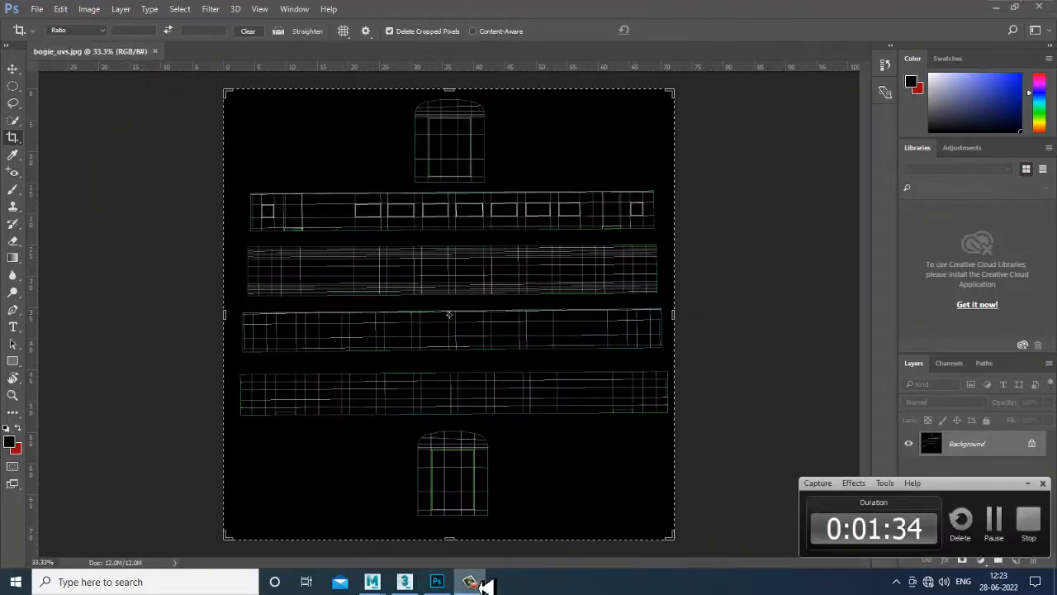
pyautogui.click(1006, 520)
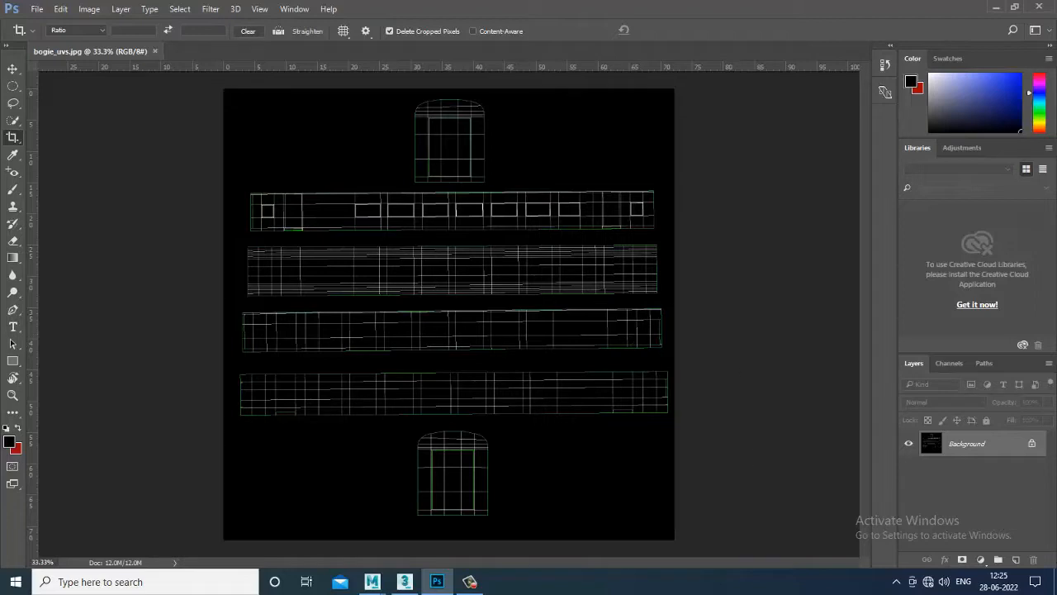
# Unlock the Background layer of the UV template and add a new empty layer above it
pyautogui.click(1032, 444)
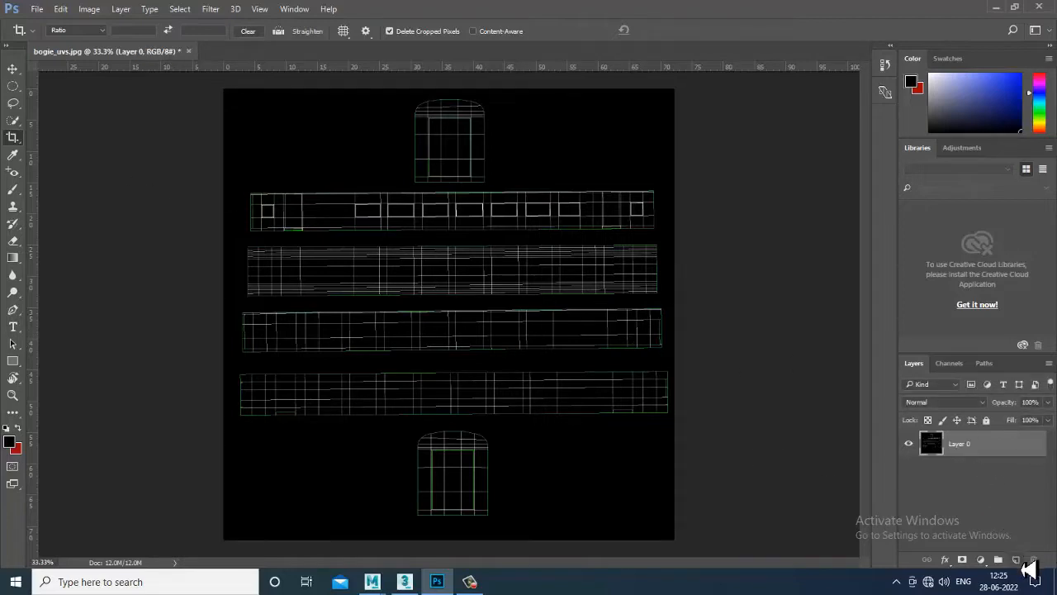
pyautogui.click(1017, 561)
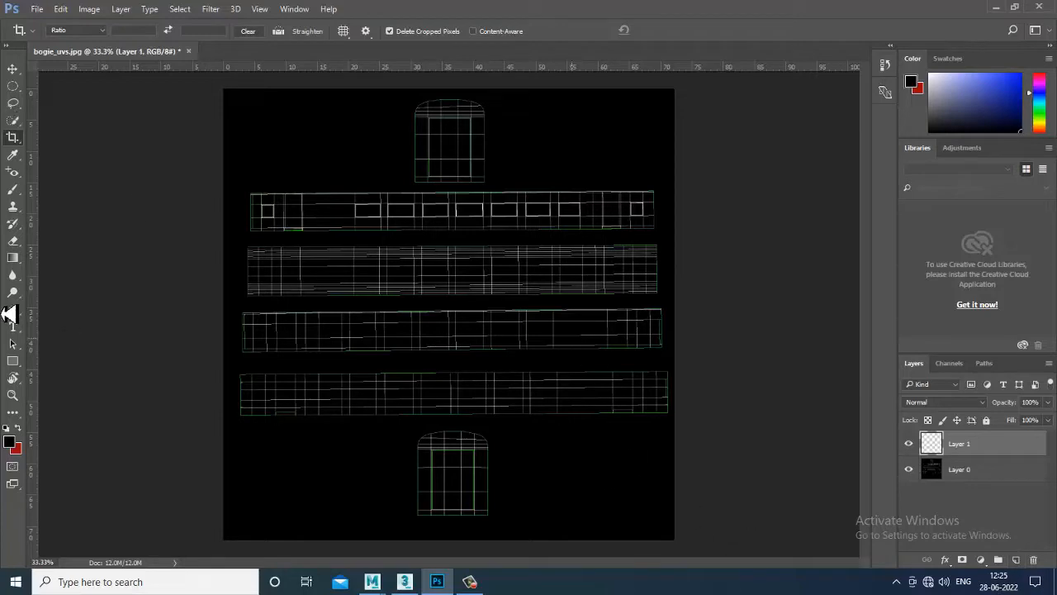
# Fill the new layer with the foreground color #ac7b11 and set its blend mode to Screen
pyautogui.click(11, 444)
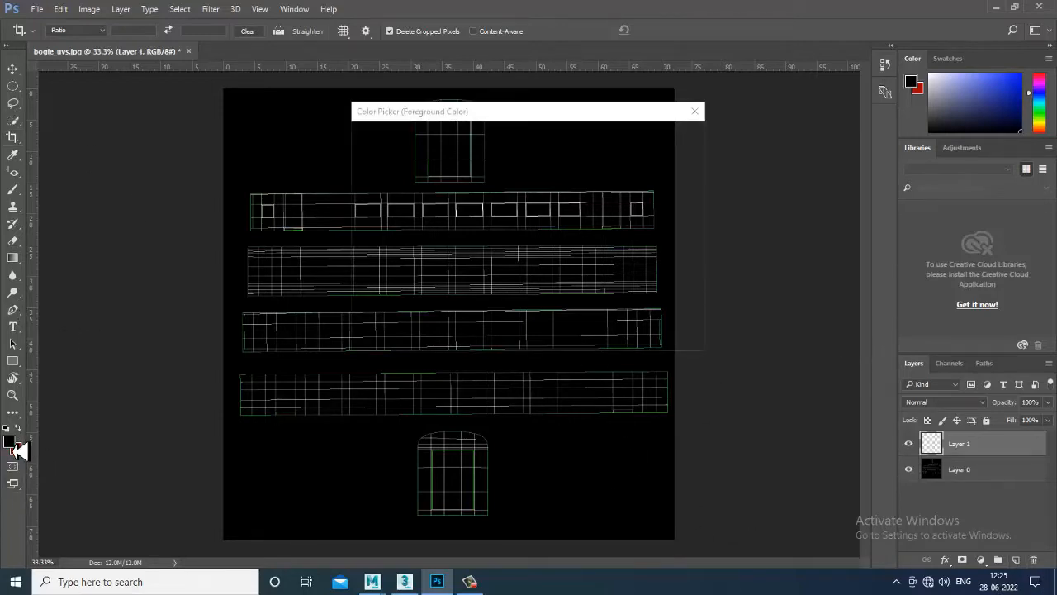
pyautogui.moveTo(540, 297)
pyautogui.mouseDown()
pyautogui.moveTo(548, 308)
pyautogui.moveTo(548, 297)
pyautogui.mouseUp()
pyautogui.click(510, 198)
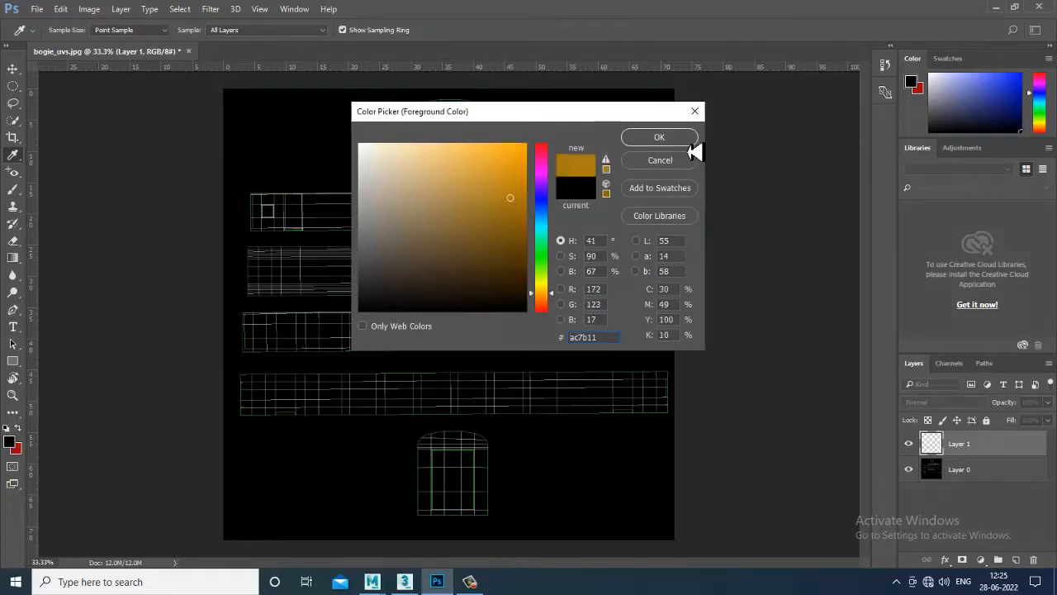
pyautogui.click(685, 140)
pyautogui.press('c')
pyautogui.hotkey('alt', 'BackSpace')
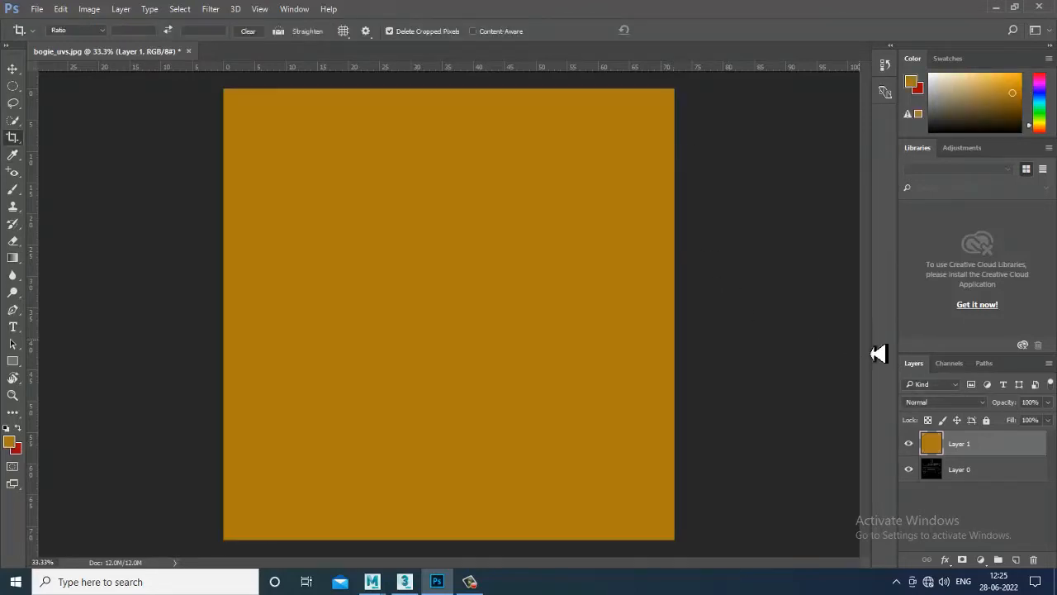
pyautogui.click(977, 403)
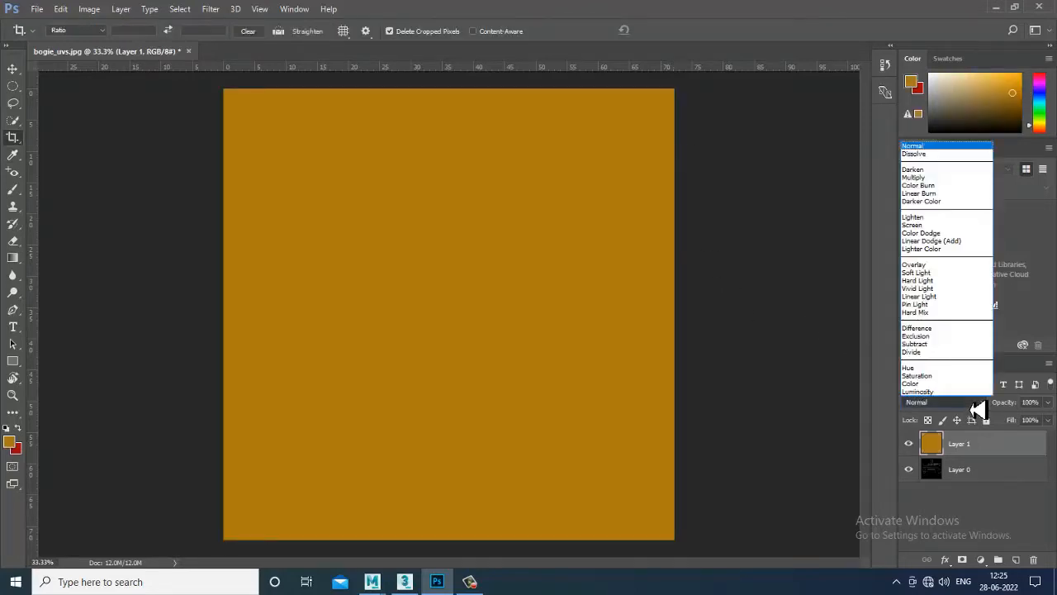
pyautogui.click(923, 226)
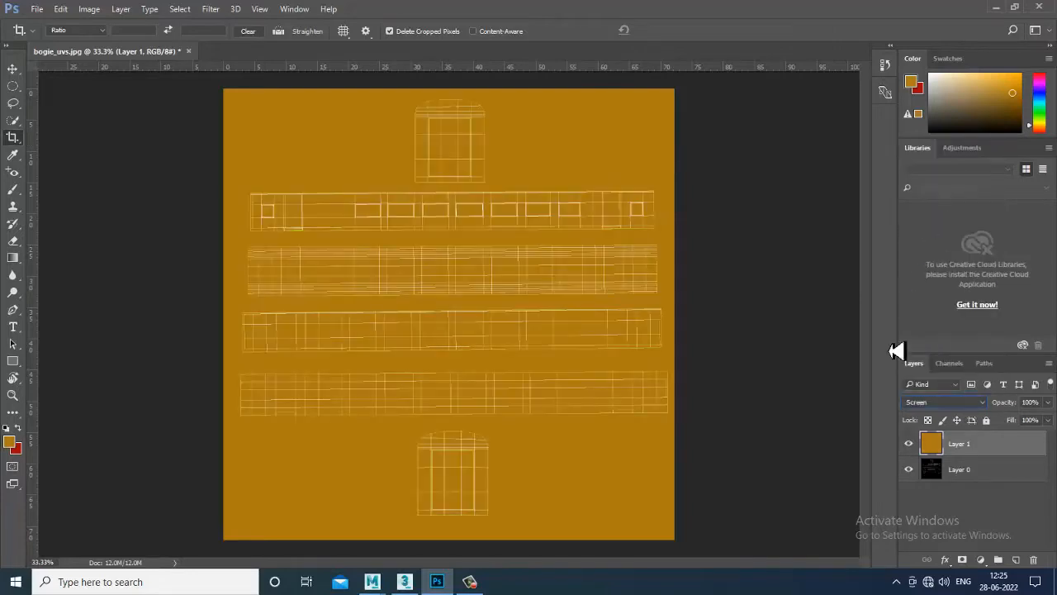
# Open the train coach reference image 2 from the LHB Rajdhani folder
pyautogui.click(42, 13)
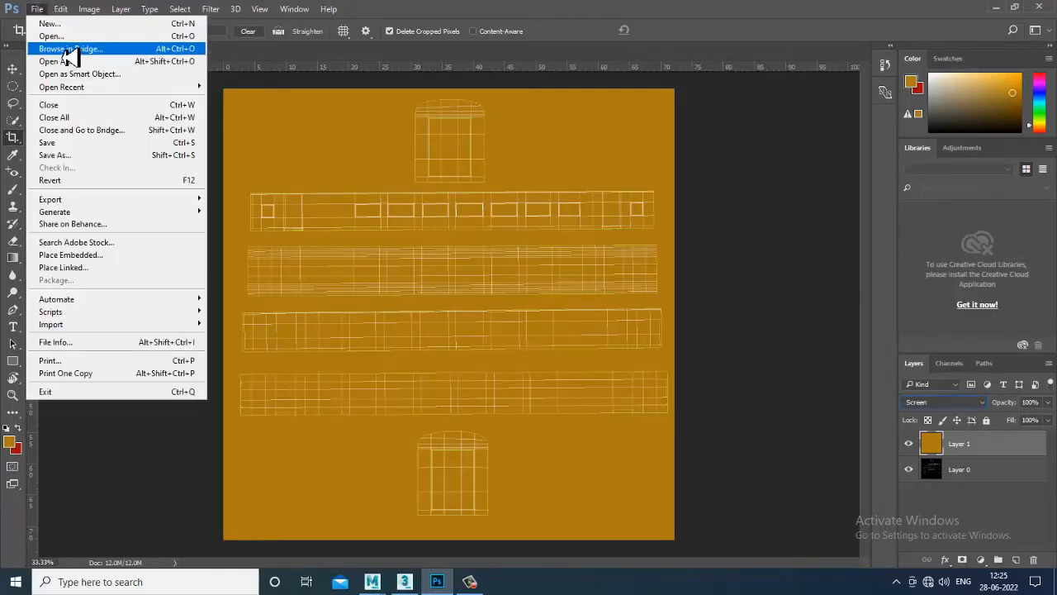
pyautogui.click(69, 35)
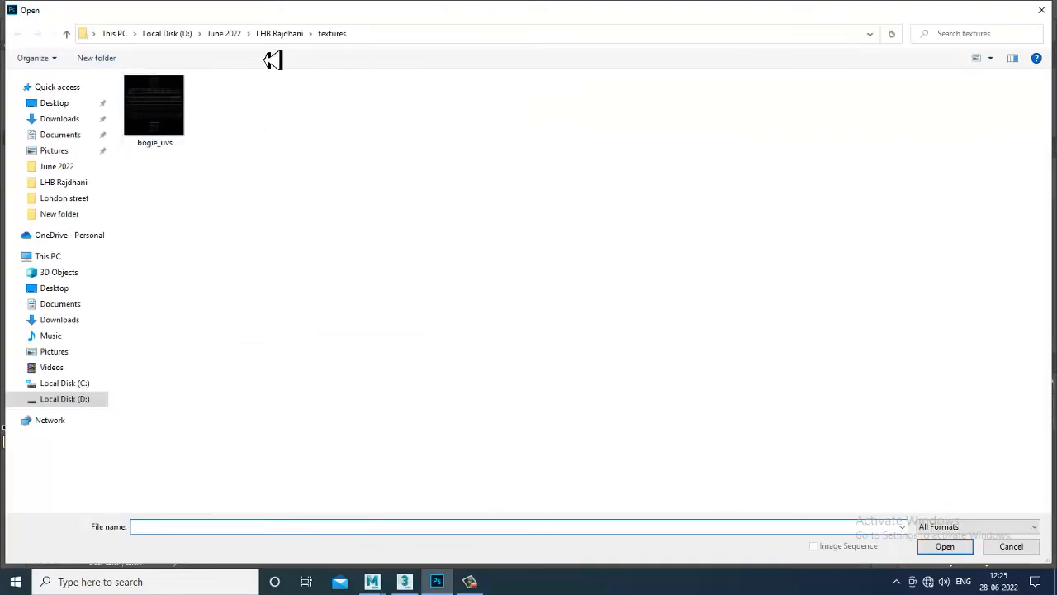
pyautogui.click(297, 35)
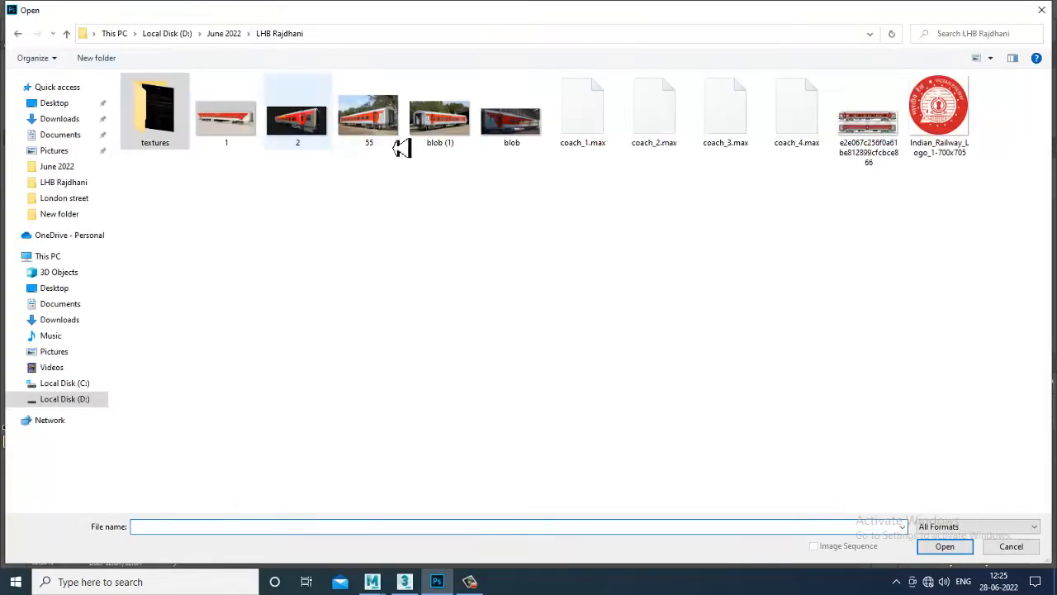
pyautogui.doubleClick(322, 134)
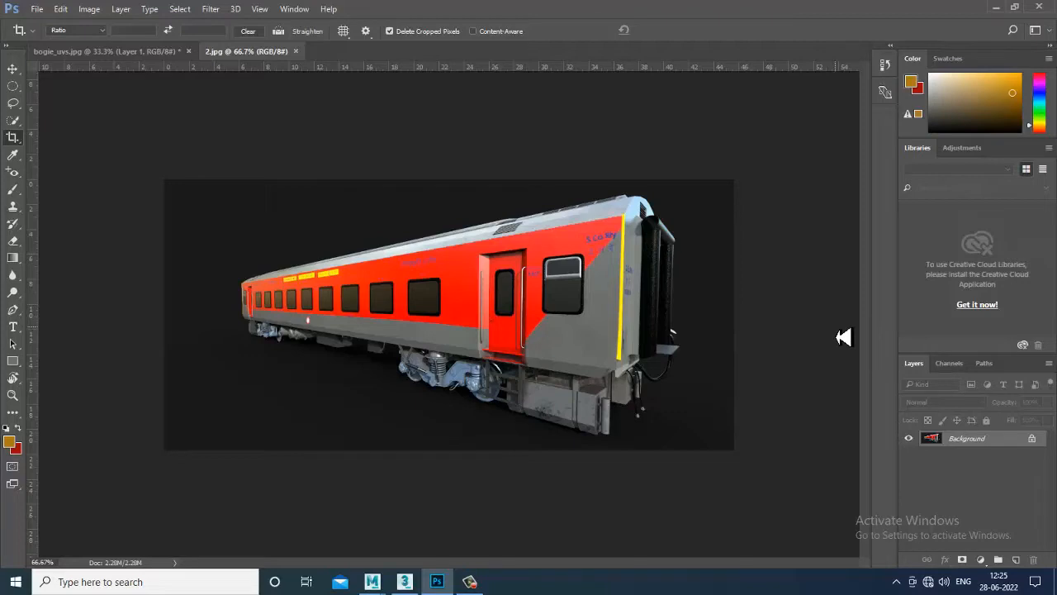
# Unlock the Background layer of 2.jpg and compare the coach's paint scheme with the window strip in bogie_uvs.jpg
pyautogui.click(1032, 438)
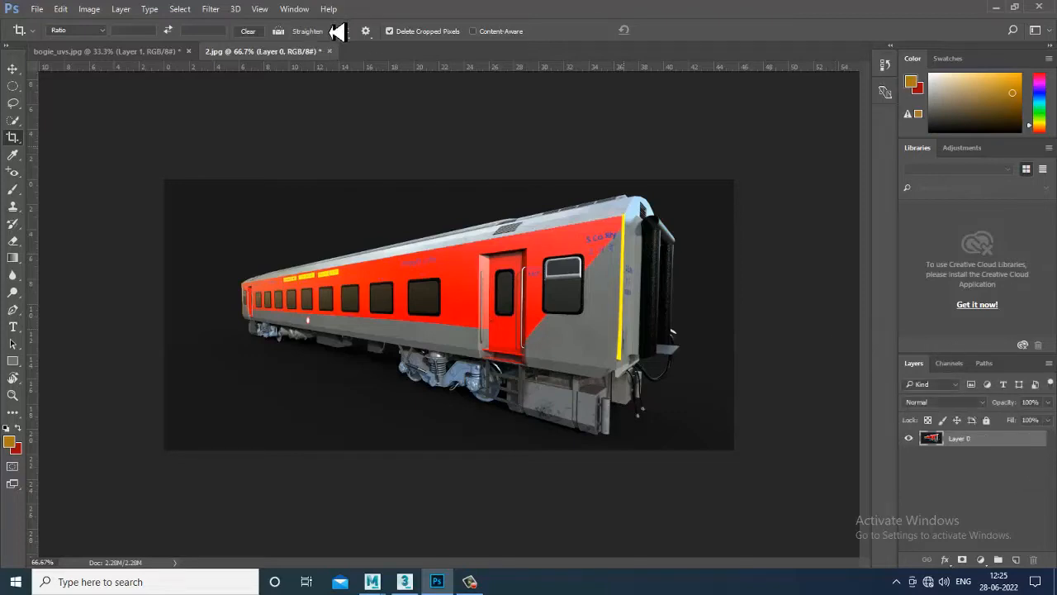
pyautogui.click(159, 54)
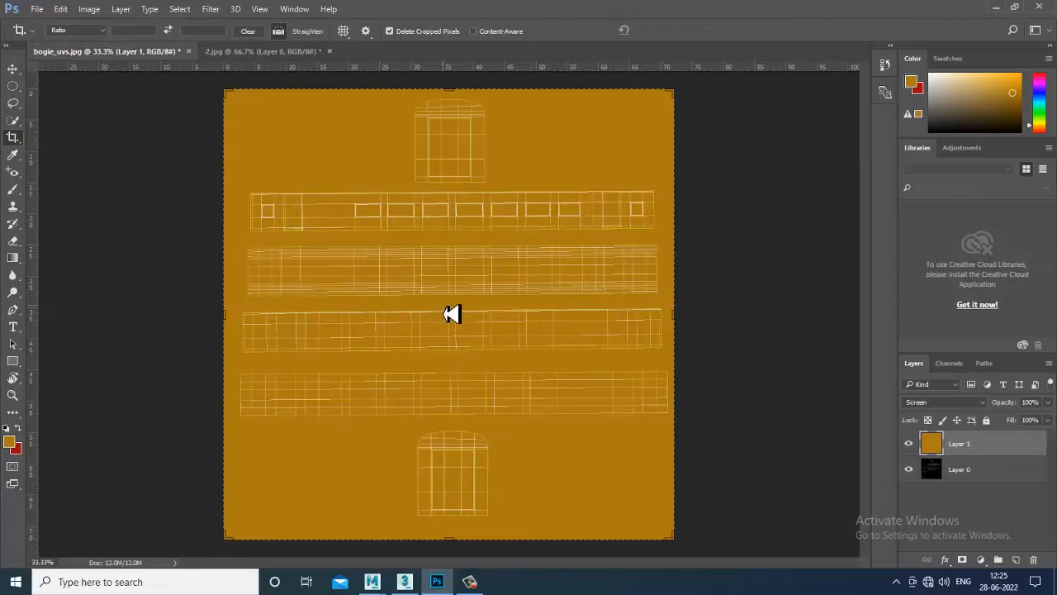
pyautogui.keyDown('alt'); pyautogui.scroll(1, 451, 312); pyautogui.keyUp('alt')
pyautogui.keyDown('alt'); pyautogui.scroll(1, 701, 219); pyautogui.keyUp('alt')
pyautogui.scroll(1, 661, 323)
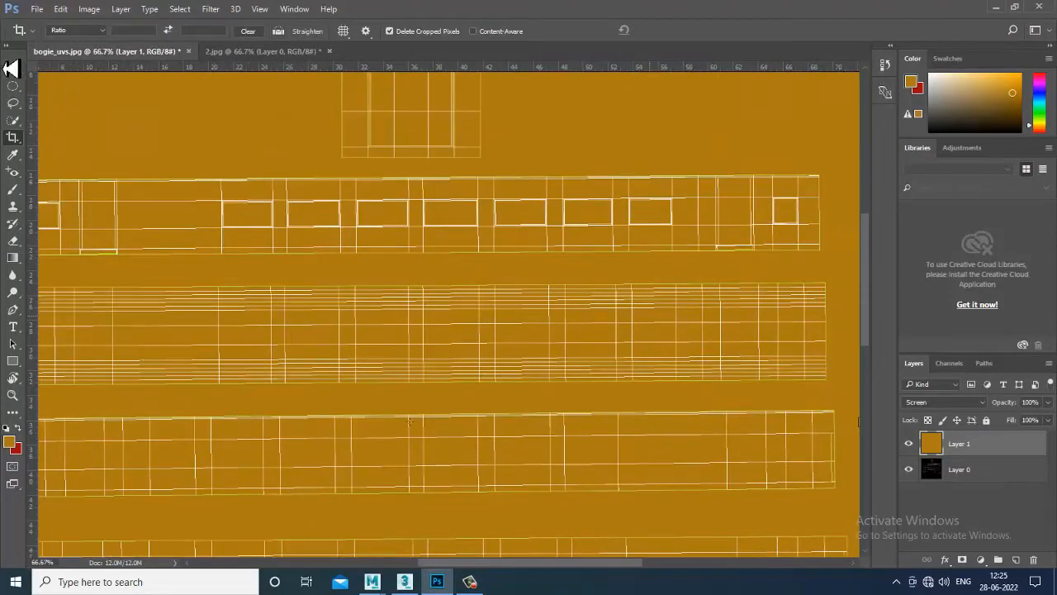
pyautogui.click(244, 54)
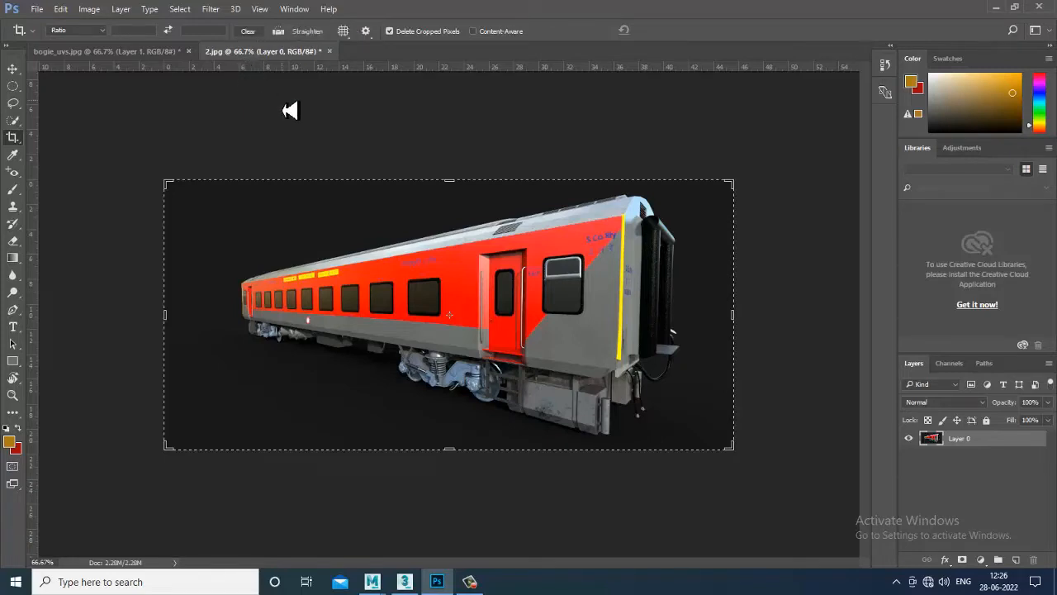
pyautogui.click(149, 52)
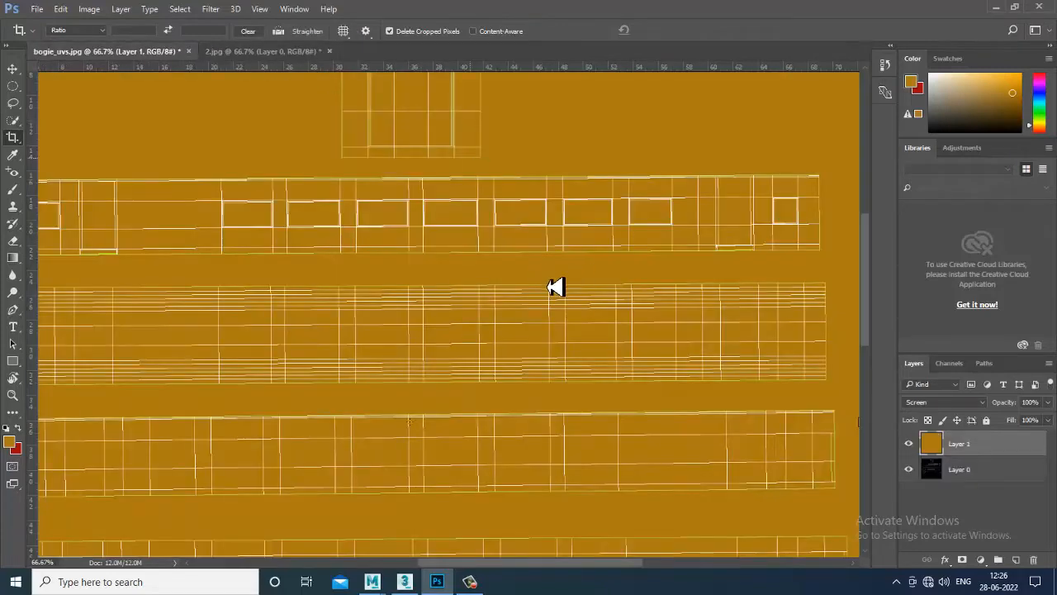
# Add a new empty layer above Layer 1 and activate the Polygonal Lasso tool in add-to-selection mode
pyautogui.click(1017, 559)
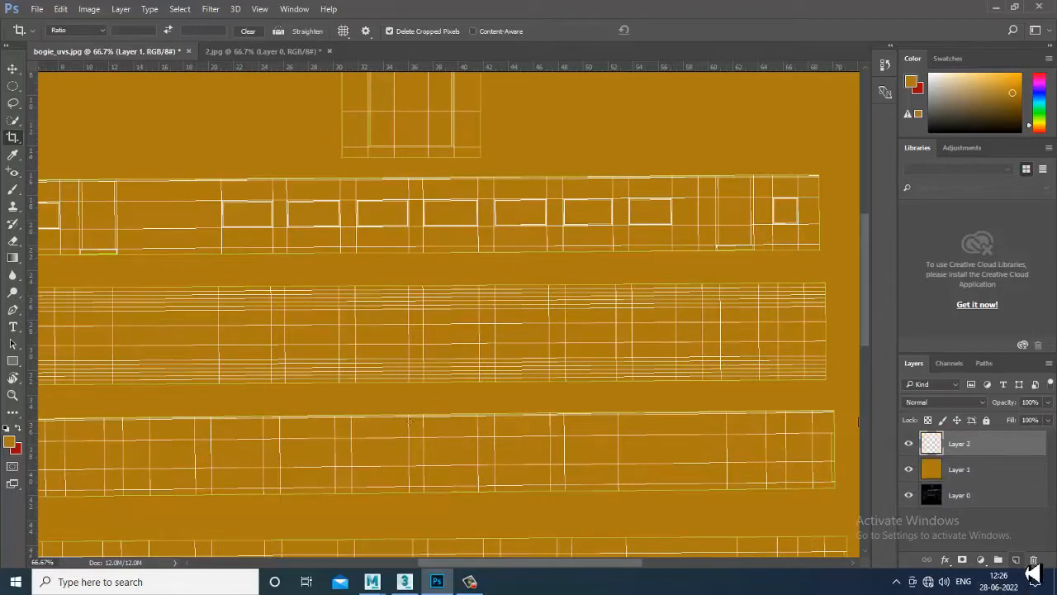
pyautogui.moveTo(17, 103); pyautogui.dragTo(112, 113)
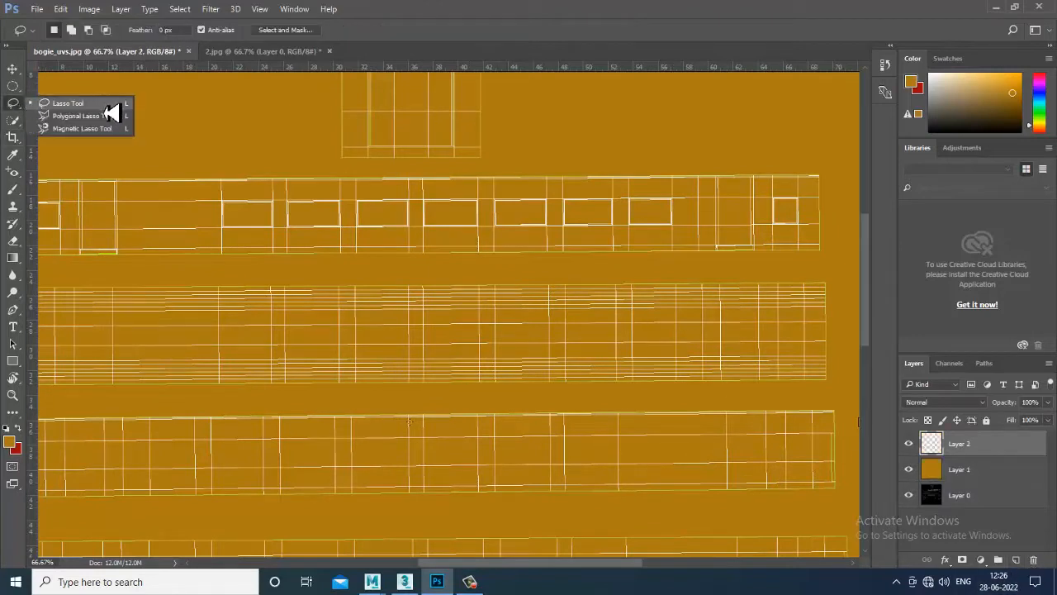
pyautogui.click(109, 116)
pyautogui.moveTo(176, 30); pyautogui.dragTo(128, 30)
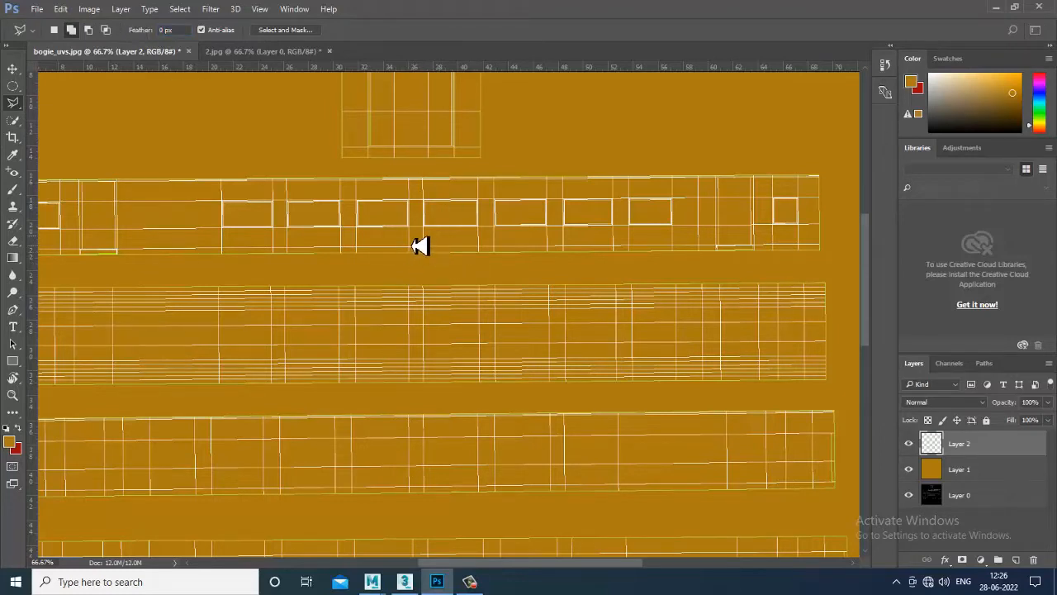
# Outline a trapezoid selection along the upper part of the window strip, slanting through both end windows and running just below the window row
pyautogui.moveTo(326, 275); pyautogui.dragTo(604, 311)
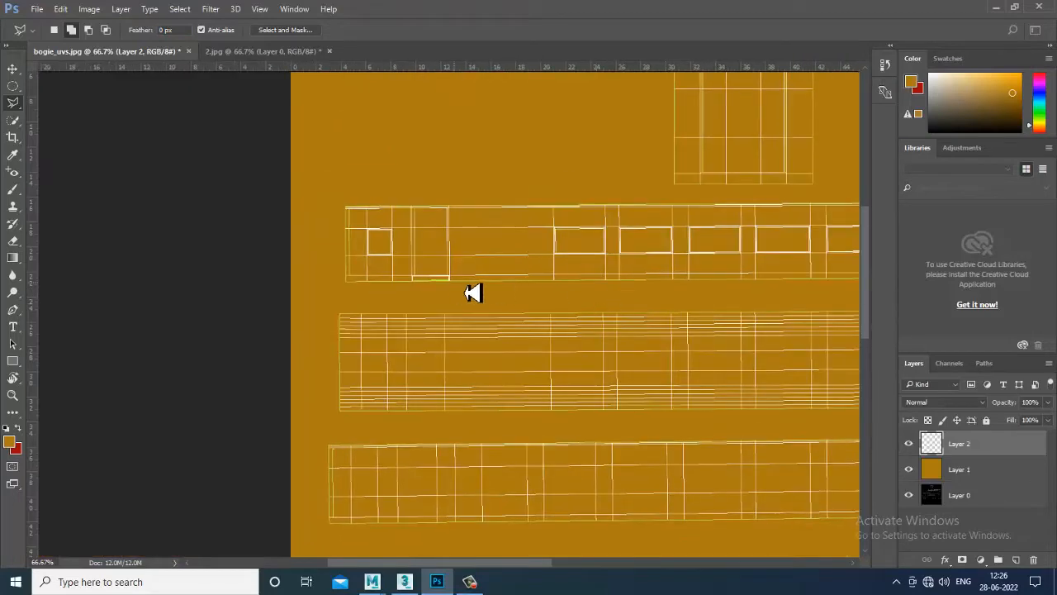
pyautogui.moveTo(472, 293); pyautogui.dragTo(341, 301)
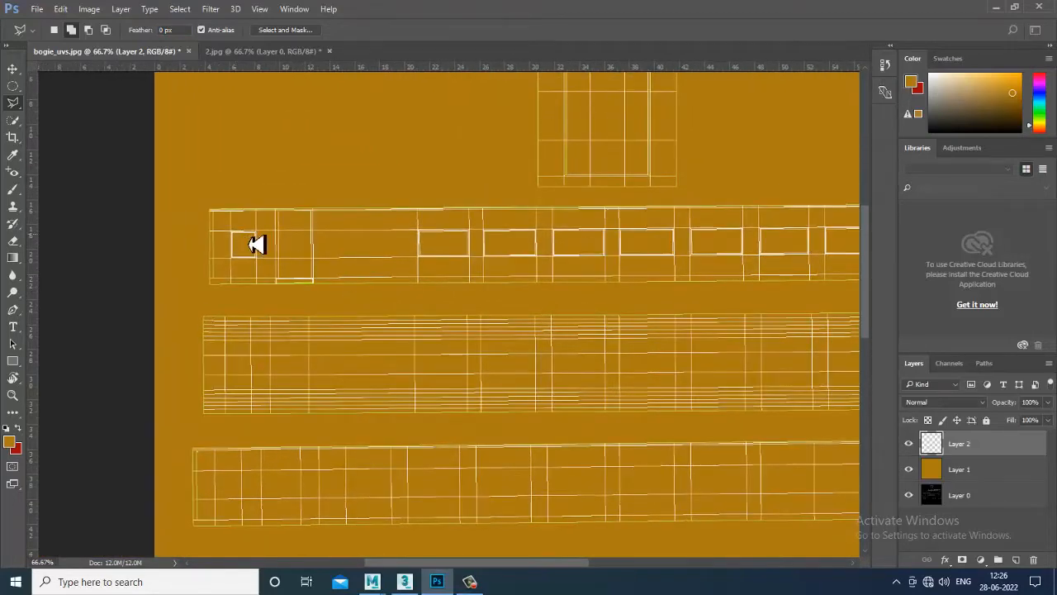
pyautogui.hotkey('ctrl', '+')
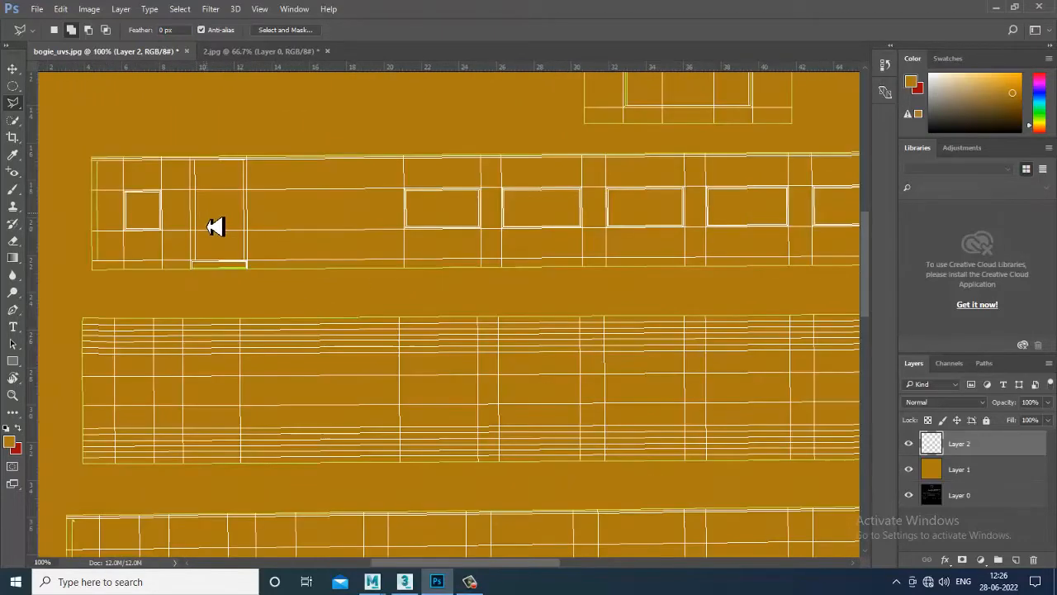
pyautogui.click(92, 159)
pyautogui.click(149, 239)
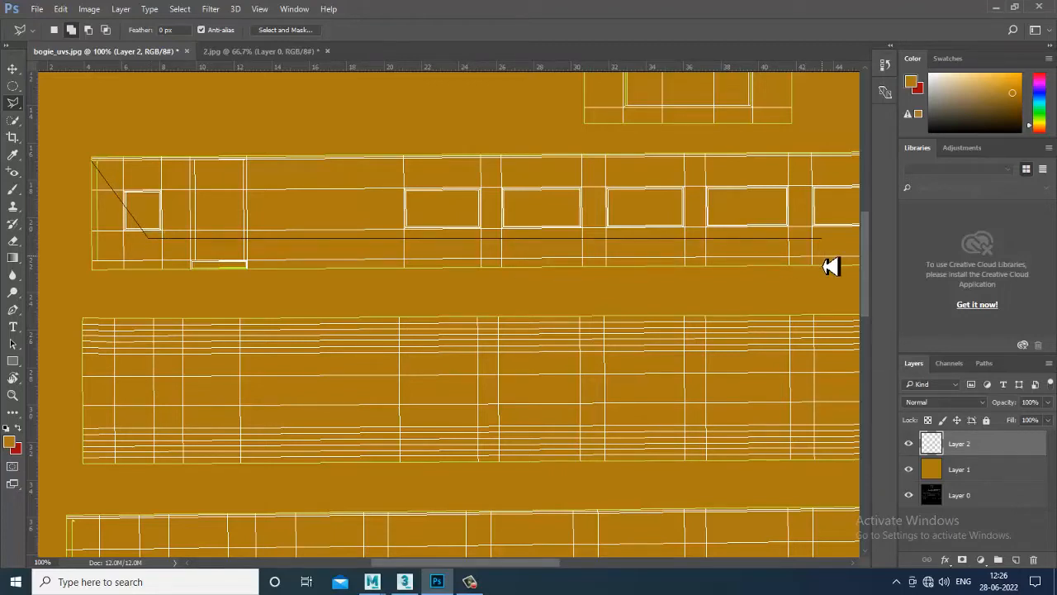
pyautogui.moveTo(814, 250)
pyautogui.mouseDown()
pyautogui.moveTo(13, 249)
pyautogui.moveTo(804, 267)
pyautogui.moveTo(269, 264)
pyautogui.moveTo(699, 284)
pyautogui.moveTo(347, 283)
pyautogui.mouseUp()
pyautogui.moveTo(612, 284); pyautogui.dragTo(385, 284)
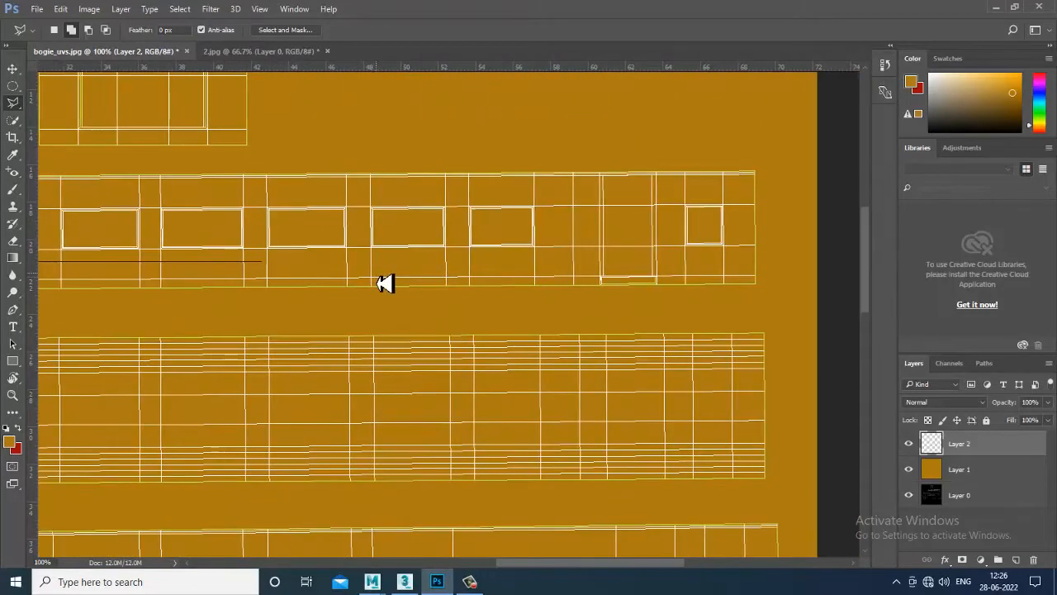
pyautogui.click(676, 260)
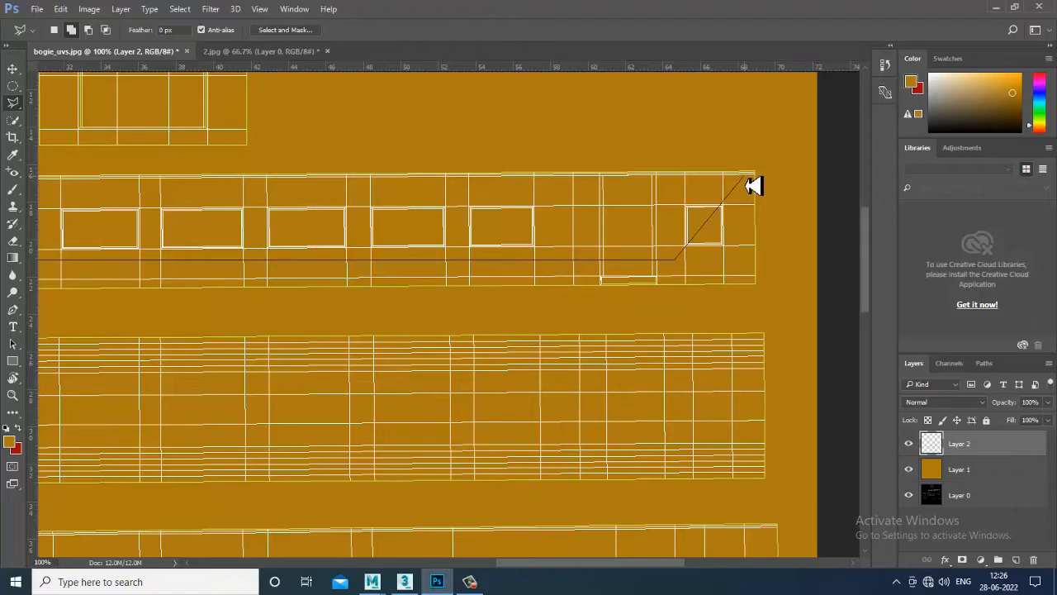
pyautogui.moveTo(368, 206)
pyautogui.mouseDown()
pyautogui.moveTo(748, 232)
pyautogui.moveTo(883, 224)
pyautogui.mouseUp()
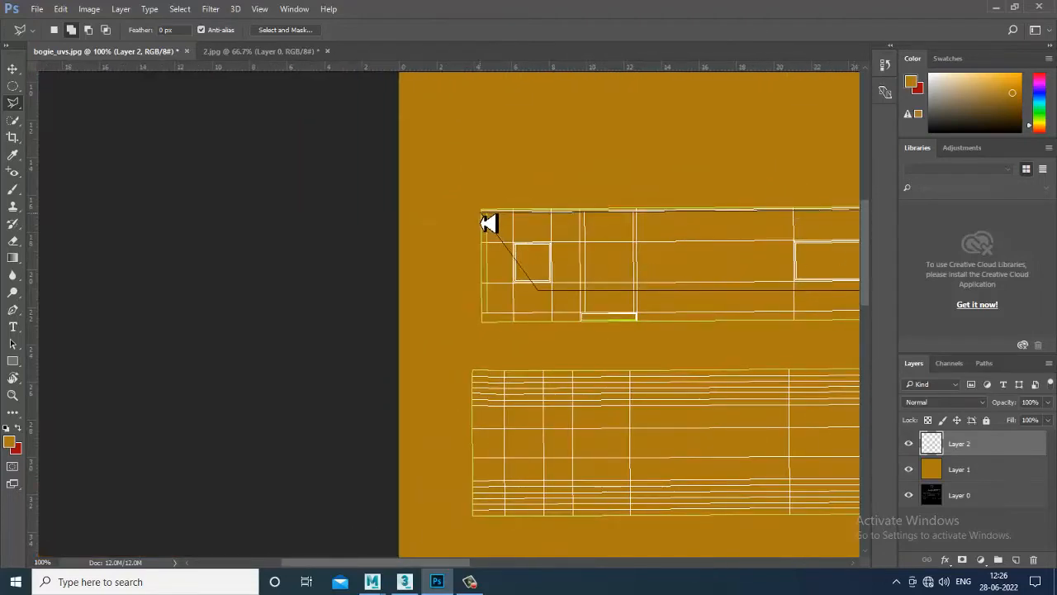
pyautogui.click(485, 221)
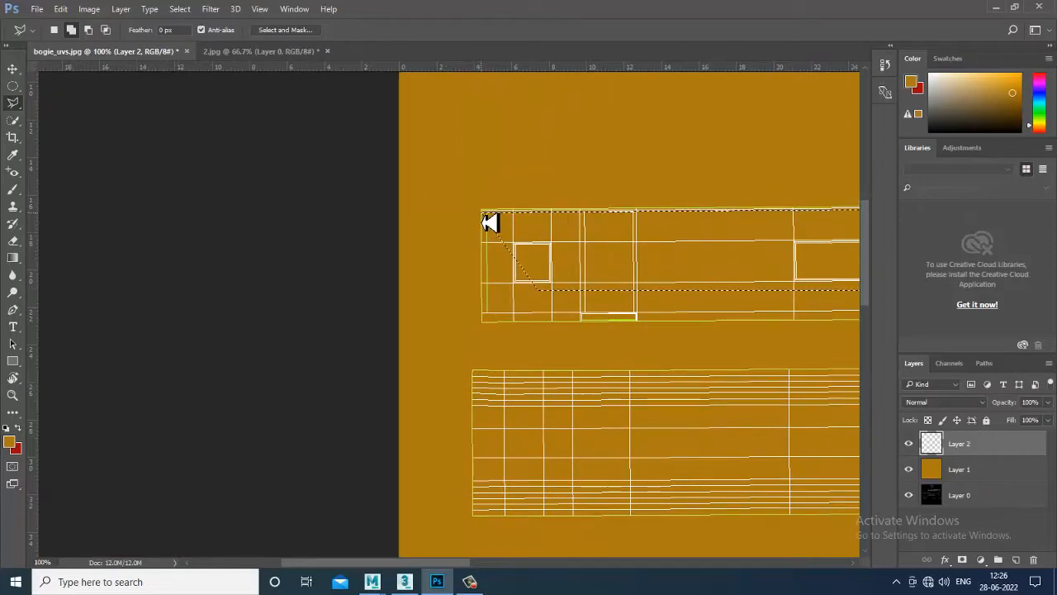
pyautogui.keyDown('ctrl'); pyautogui.hscroll(5, 570, 306); pyautogui.keyUp('ctrl')
pyautogui.keyDown('ctrl'); pyautogui.hscroll(4, 608, 307); pyautogui.keyUp('ctrl')
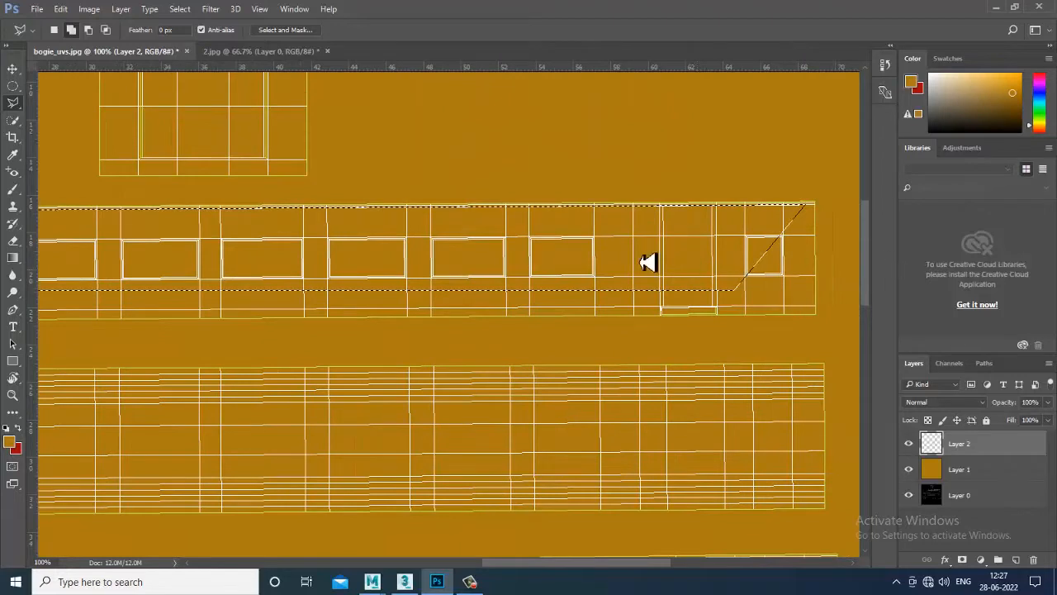
pyautogui.click(668, 252)
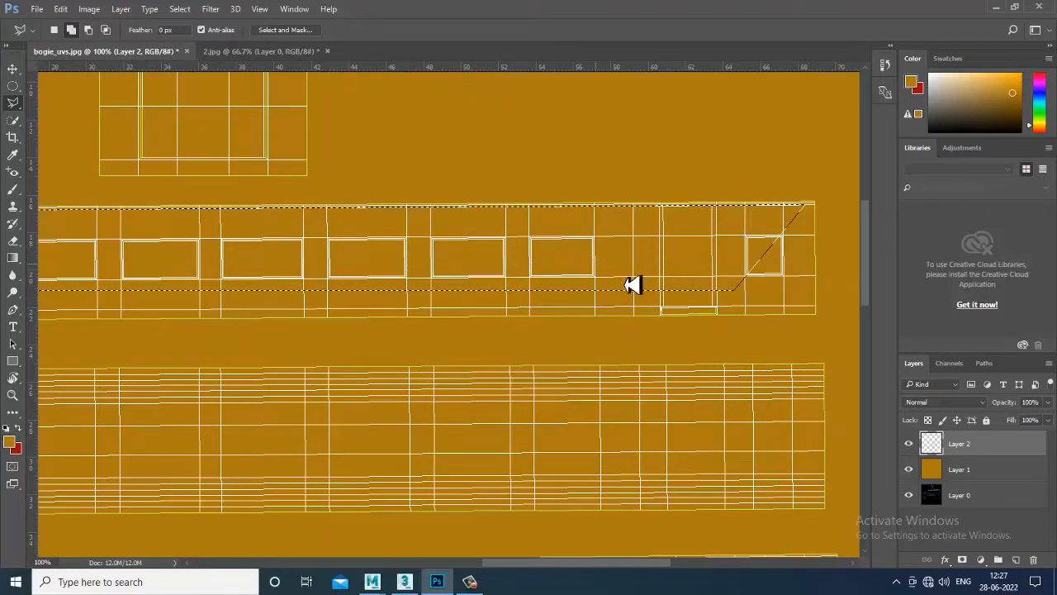
pyautogui.click(752, 260)
pyautogui.press('Escape')
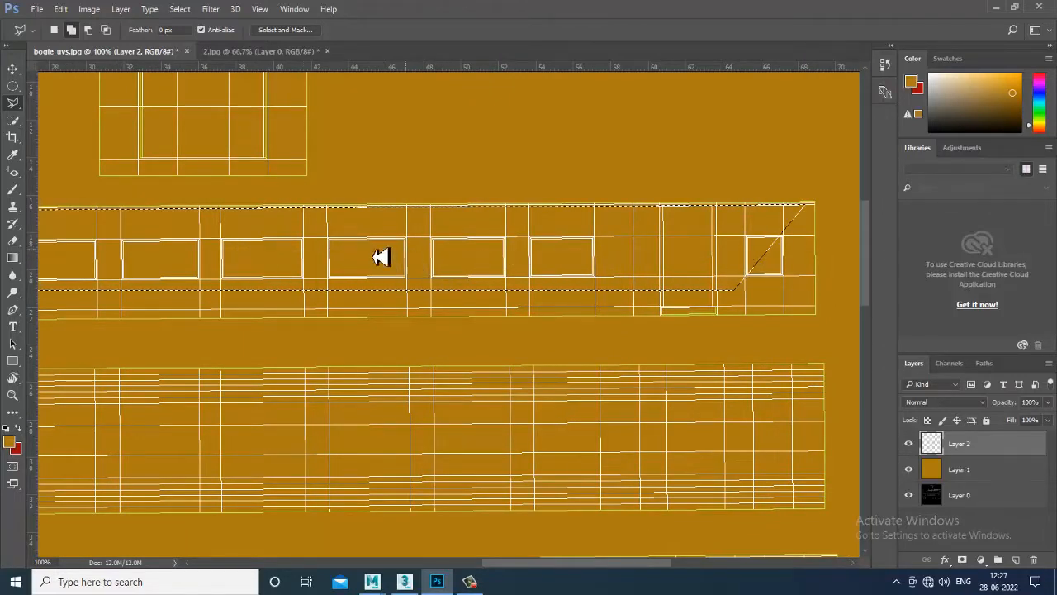
# Try to nudge the trapezoid selection to the right with the Move tool on the empty Layer 2
pyautogui.click(13, 68)
pyautogui.moveTo(347, 289); pyautogui.dragTo(772, 284)
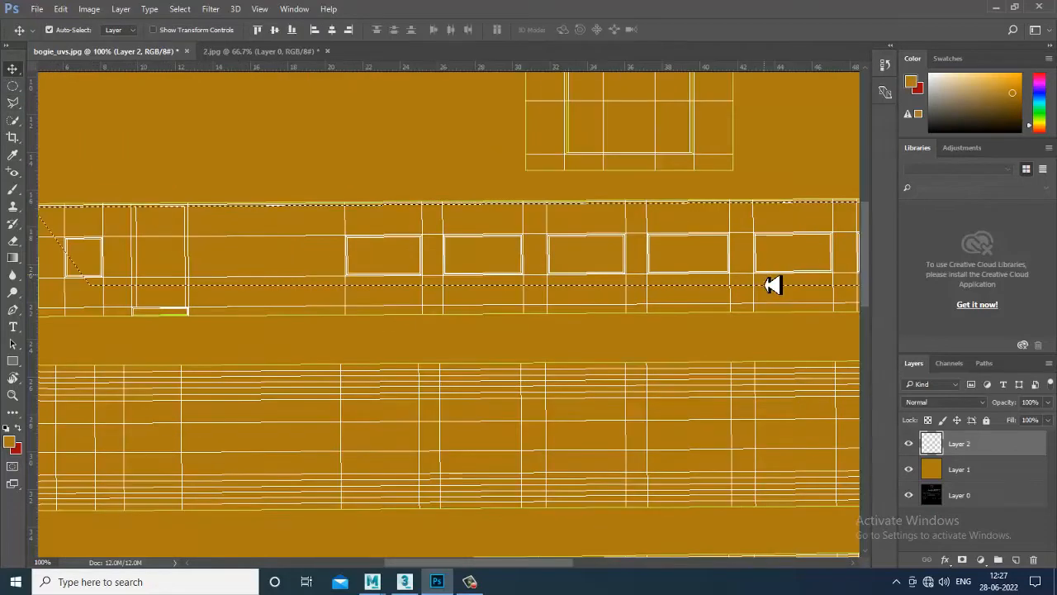
pyautogui.moveTo(370, 274); pyautogui.dragTo(170, 224)
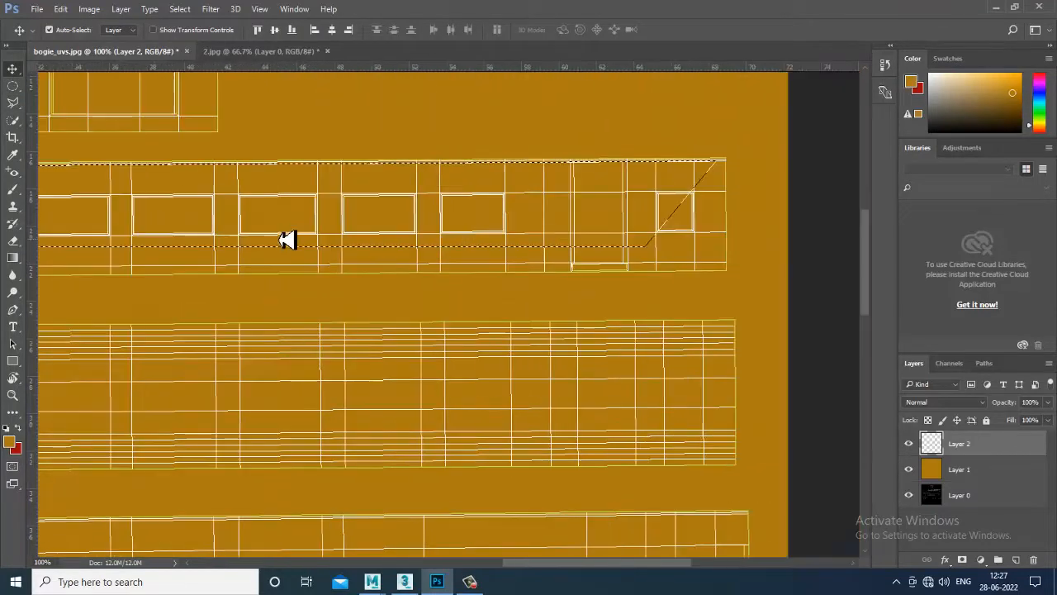
pyautogui.press('Right')
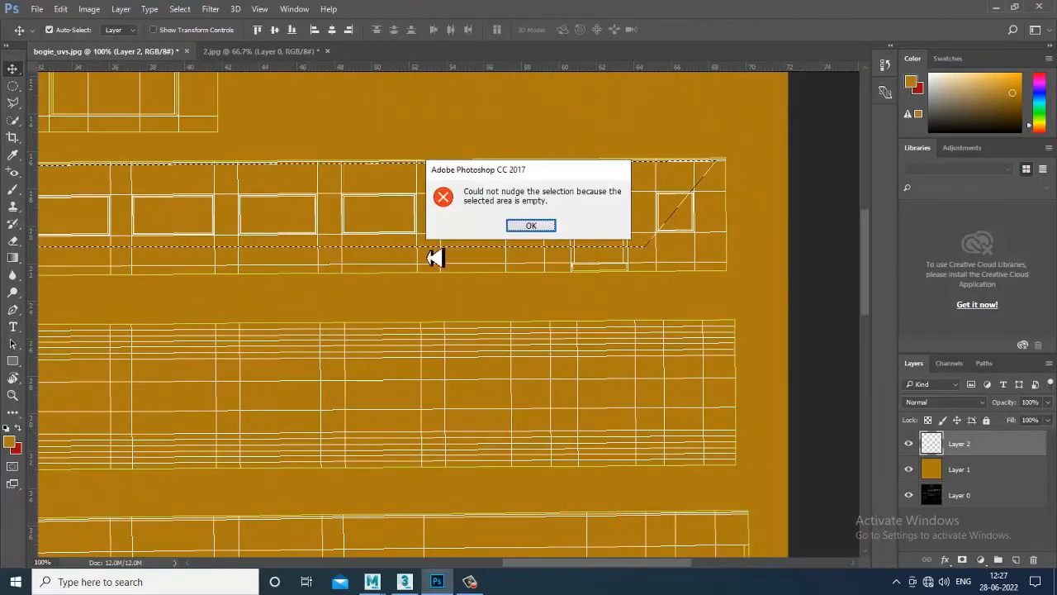
pyautogui.click(542, 227)
pyautogui.press('Right')
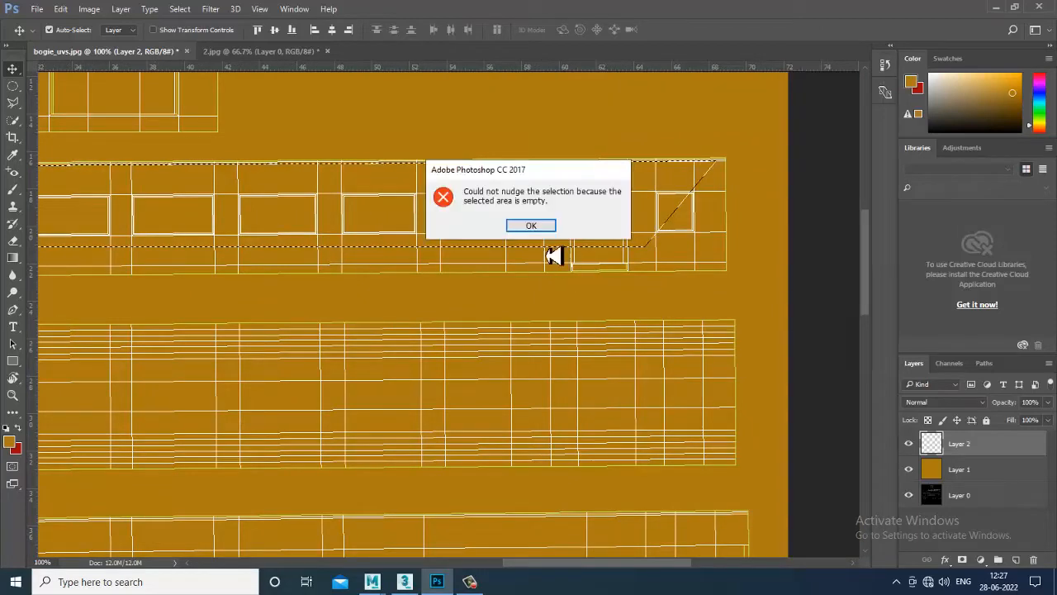
pyautogui.click(539, 230)
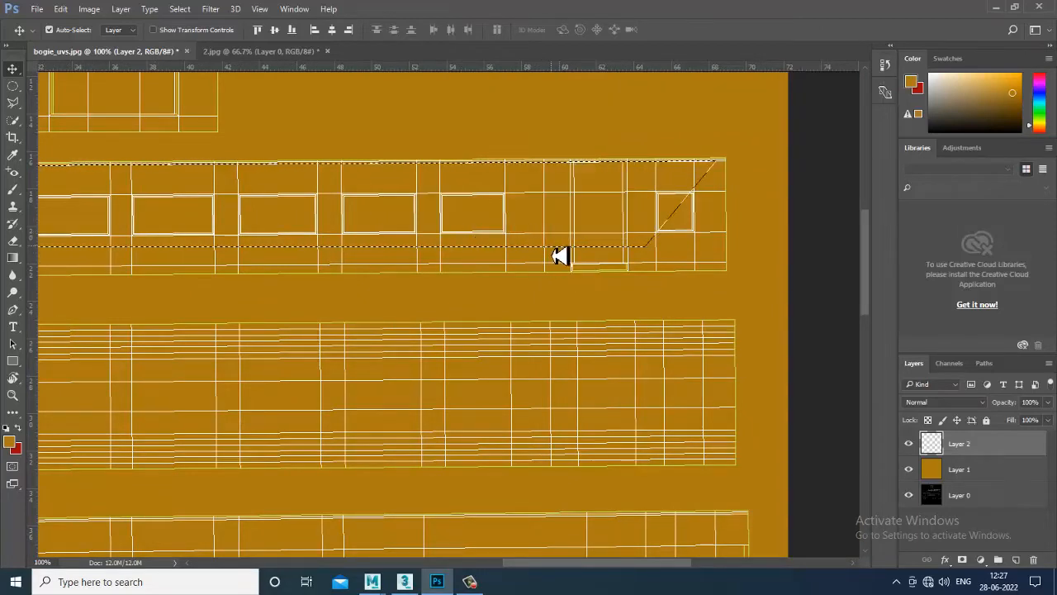
pyautogui.moveTo(444, 222); pyautogui.dragTo(577, 232)
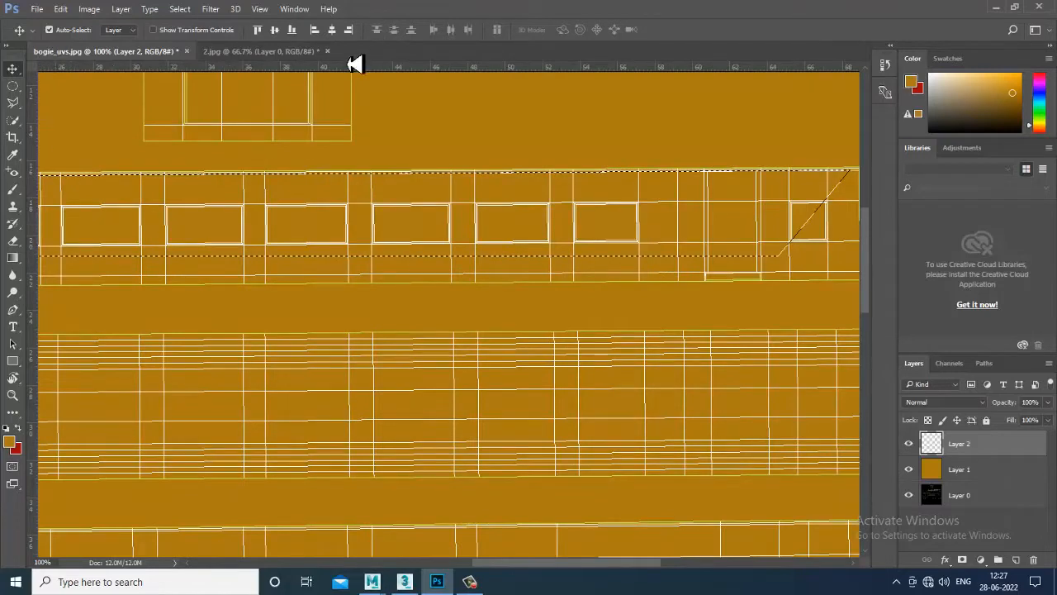
# Fill the trapezoid with the coach's red sampled from 2.jpg, shift it slightly right to the strip's corner, and deselect
pyautogui.click(263, 52)
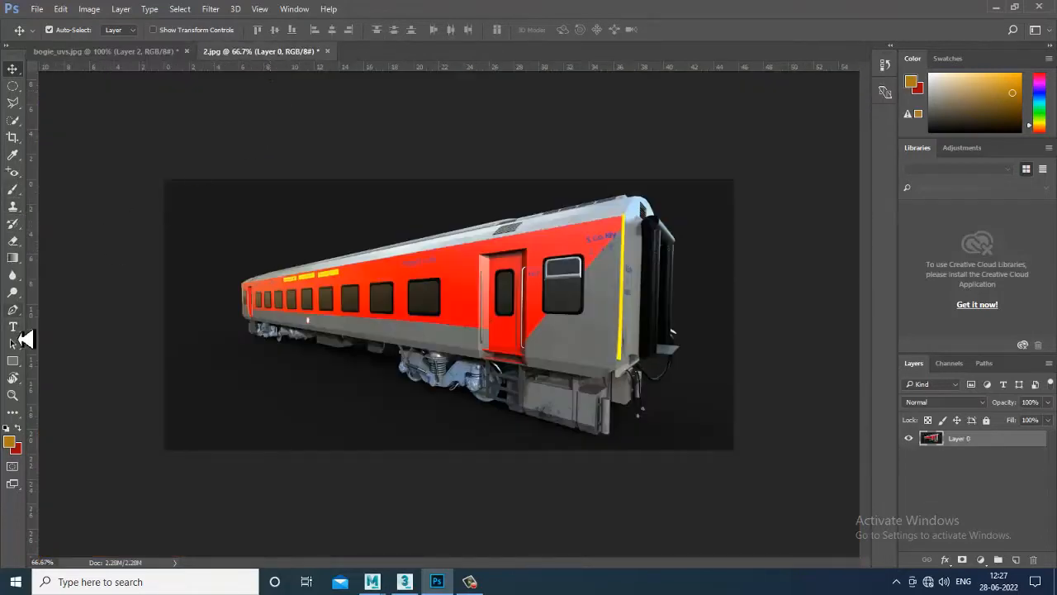
pyautogui.click(14, 155)
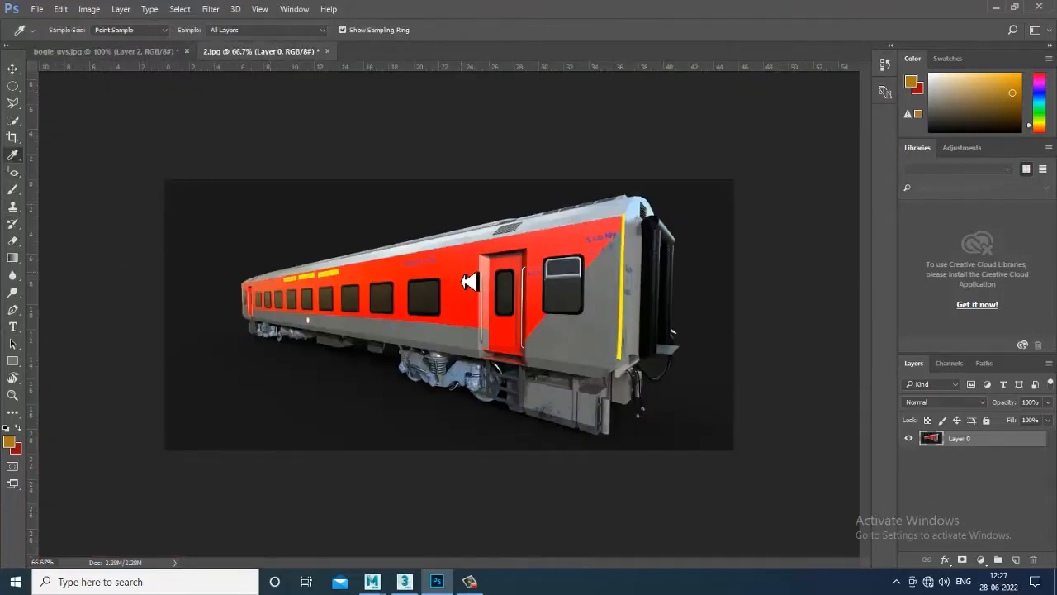
pyautogui.click(468, 282)
pyautogui.click(115, 52)
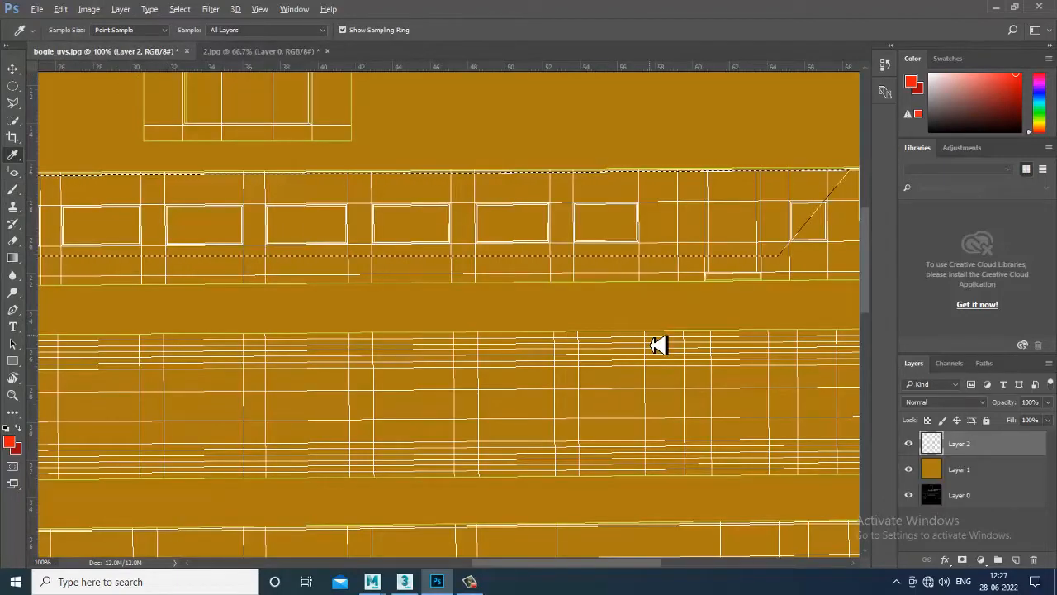
pyautogui.hotkey('alt', 'BackSpace')
pyautogui.click(15, 69)
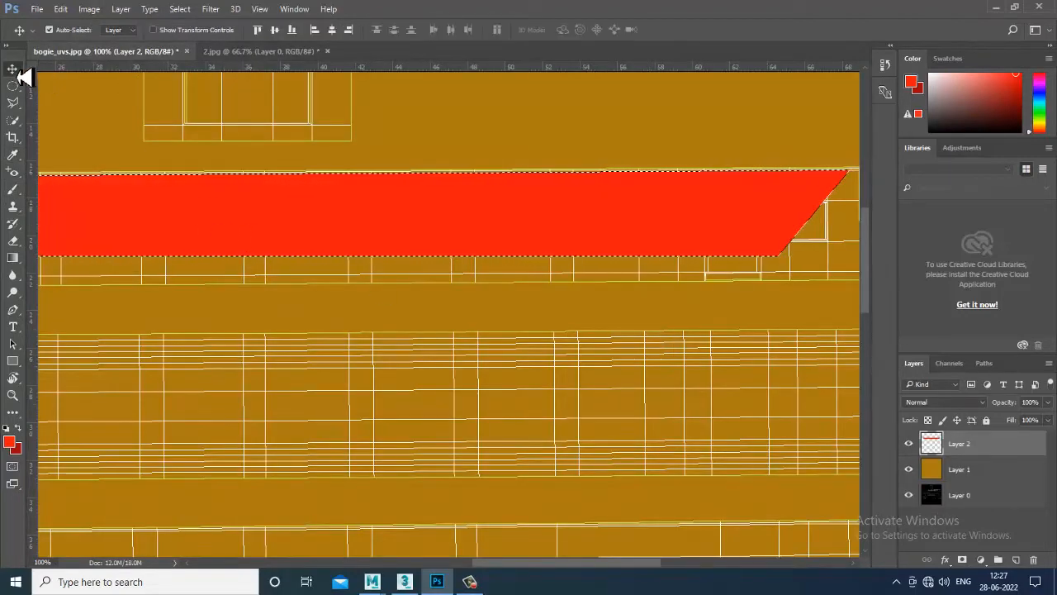
pyautogui.hotkey('ctrl', 'd')
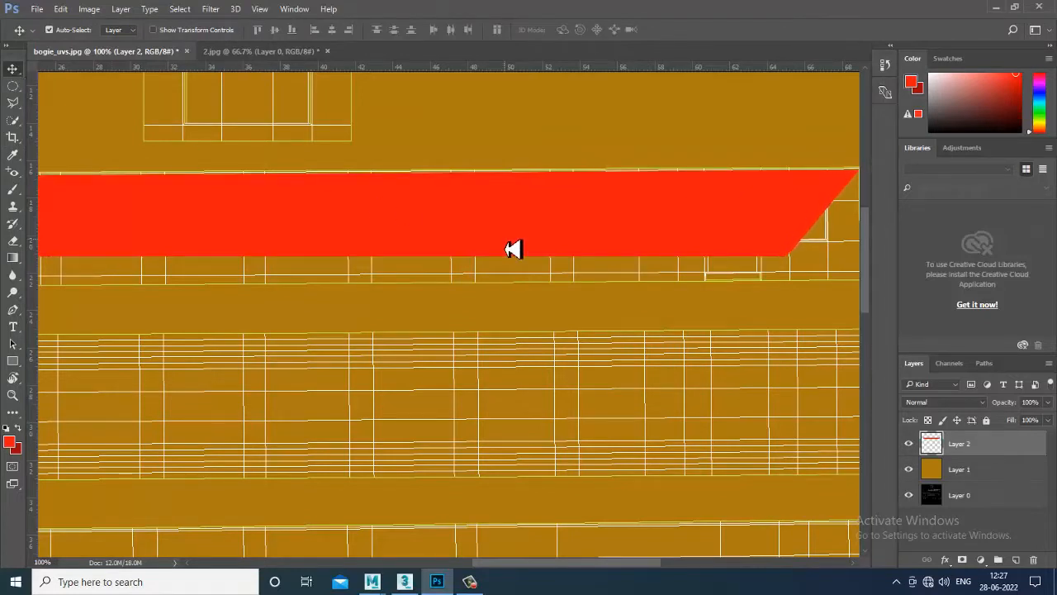
# Lower the opacity of the red band's layer, Layer 2, to 65%
pyautogui.hscroll(1, 703, 245)
pyautogui.hscroll(-6, 567, 237)
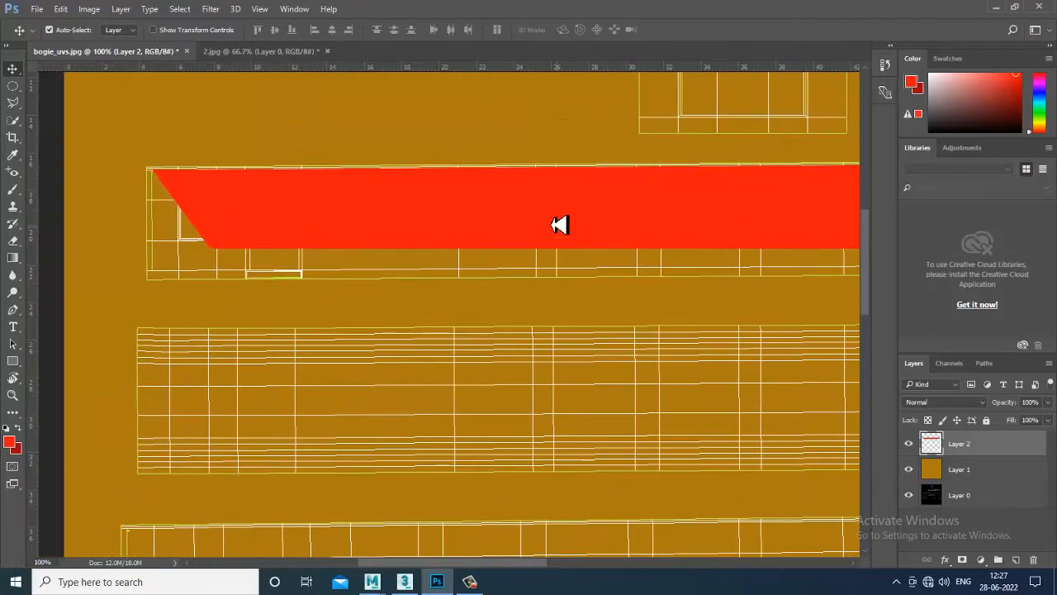
pyautogui.hscroll(6, 446, 241)
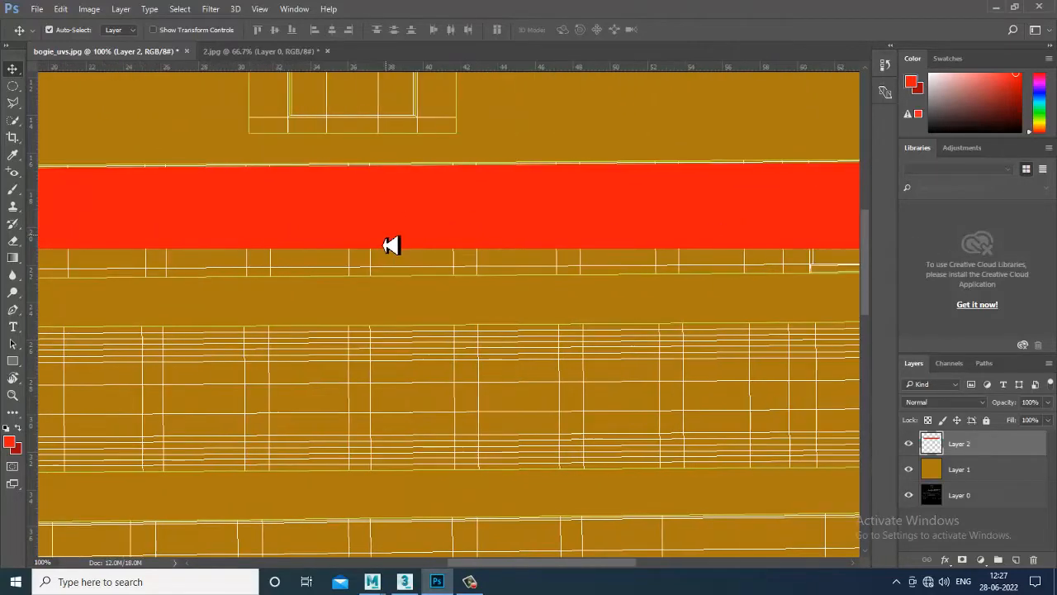
pyautogui.hscroll(2, 232, 245)
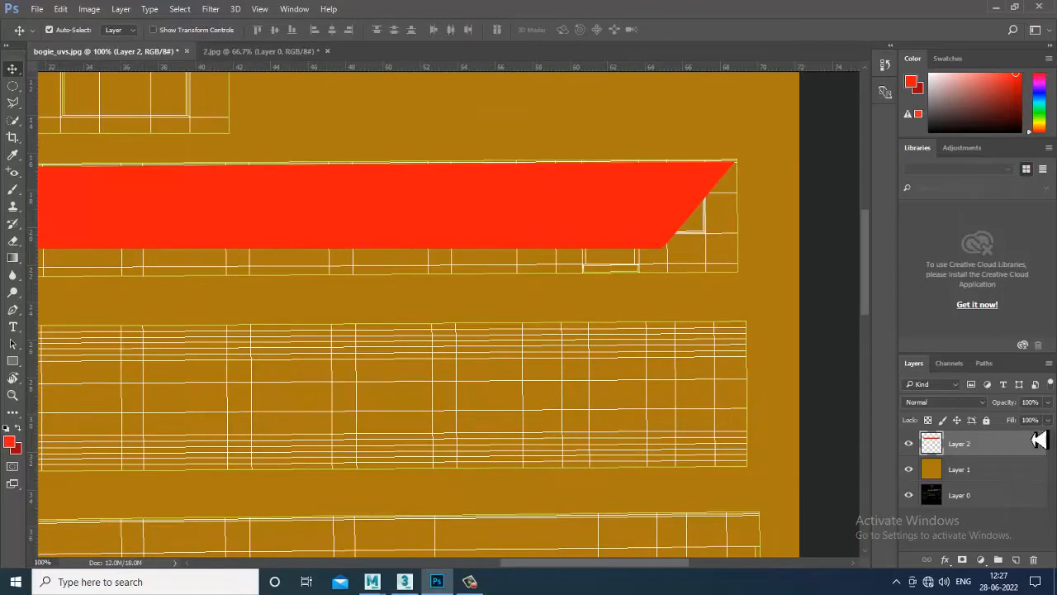
pyautogui.click(1047, 404)
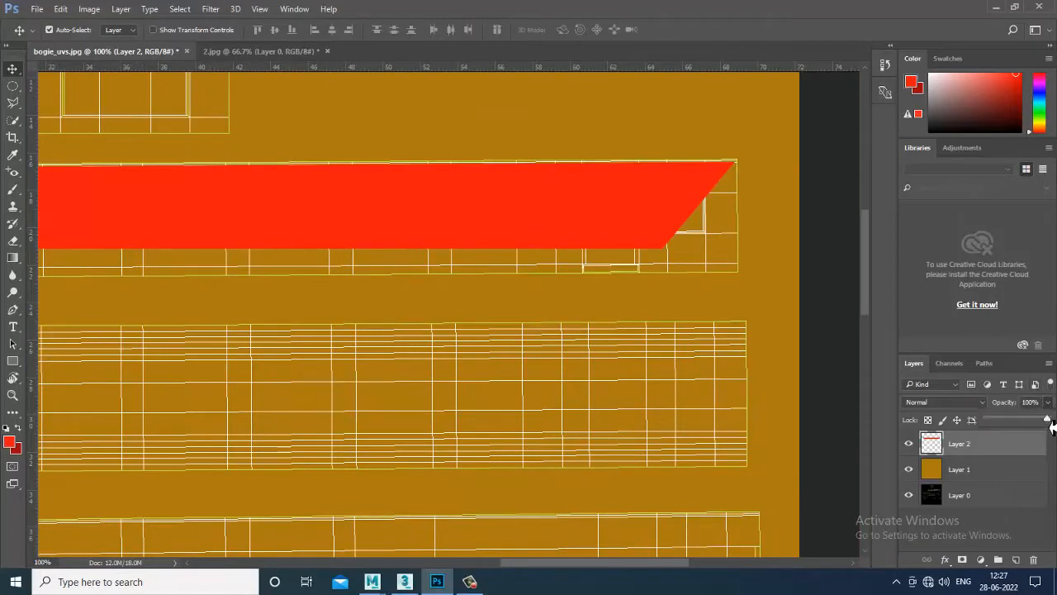
pyautogui.moveTo(1048, 419); pyautogui.dragTo(1033, 431)
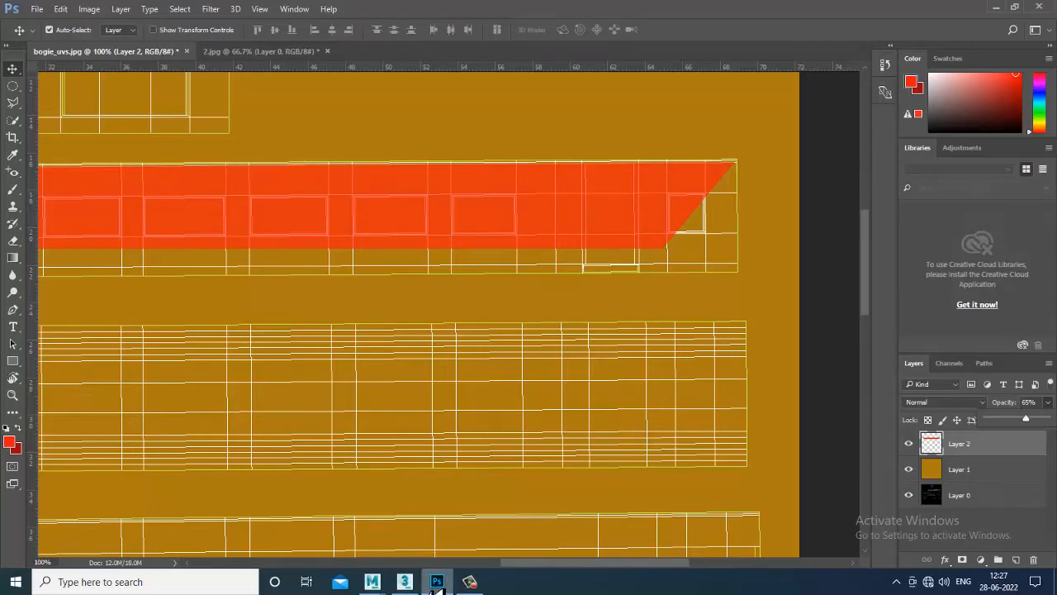
# Inspect the red band along the full window strip and compare it with the coach side in 2.jpg
pyautogui.click(161, 56)
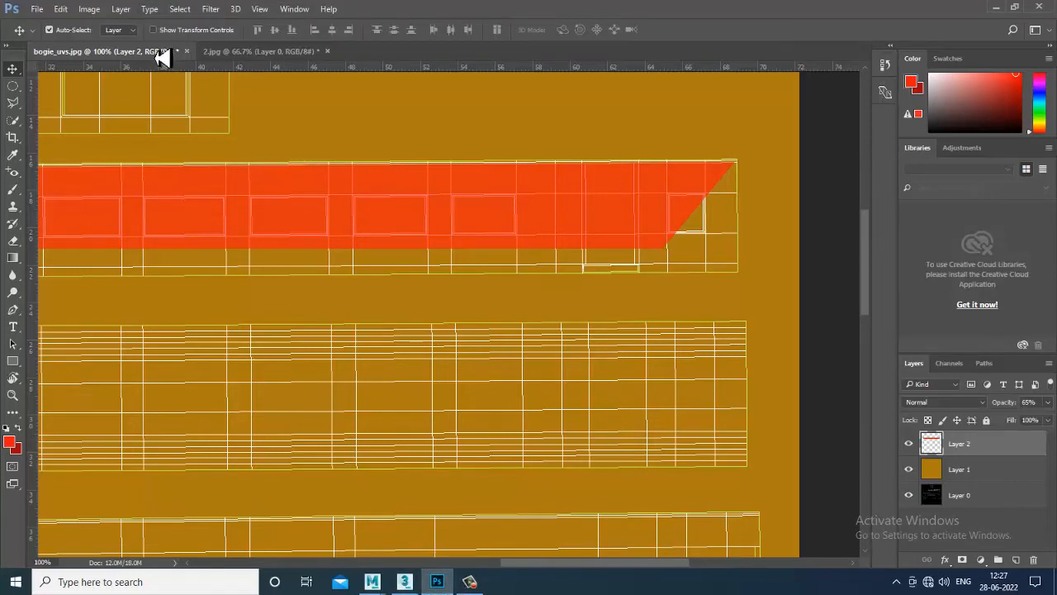
pyautogui.click(244, 52)
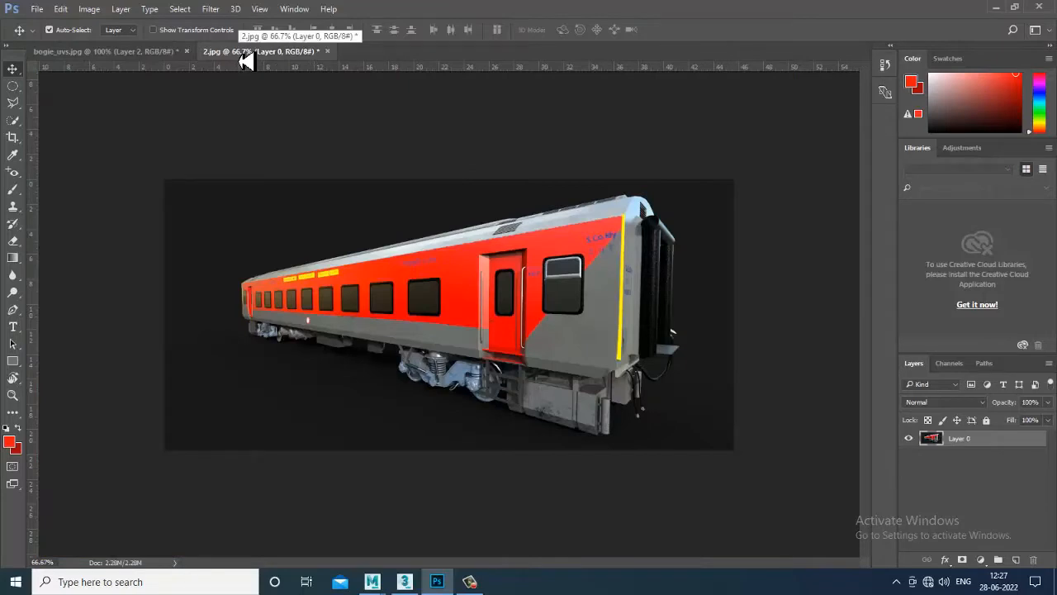
pyautogui.click(124, 51)
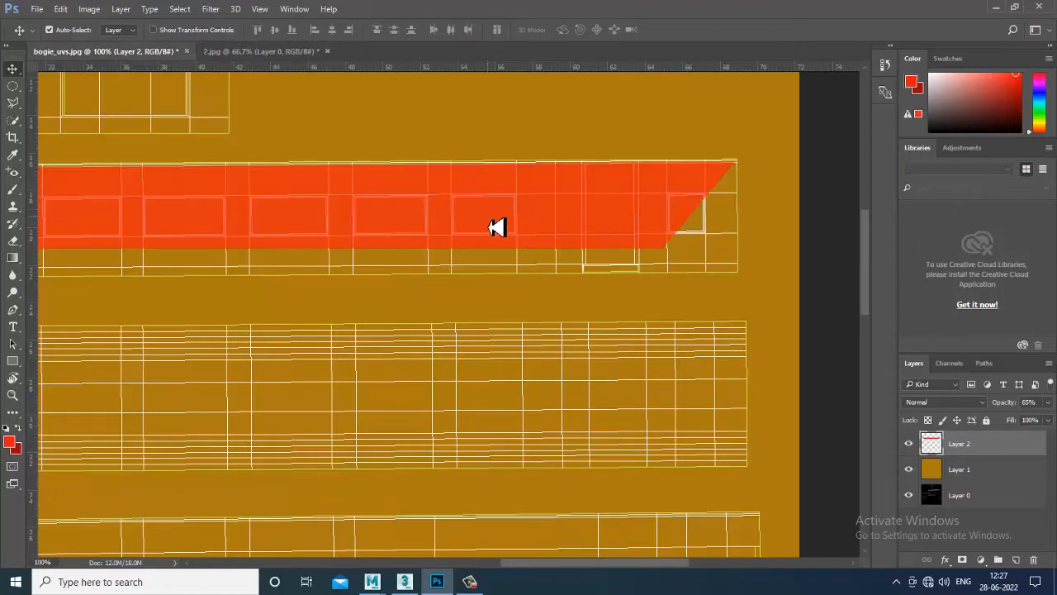
pyautogui.moveTo(429, 256); pyautogui.dragTo(659, 241)
pyautogui.moveTo(273, 248); pyautogui.dragTo(590, 248)
pyautogui.moveTo(470, 245); pyautogui.dragTo(465, 246)
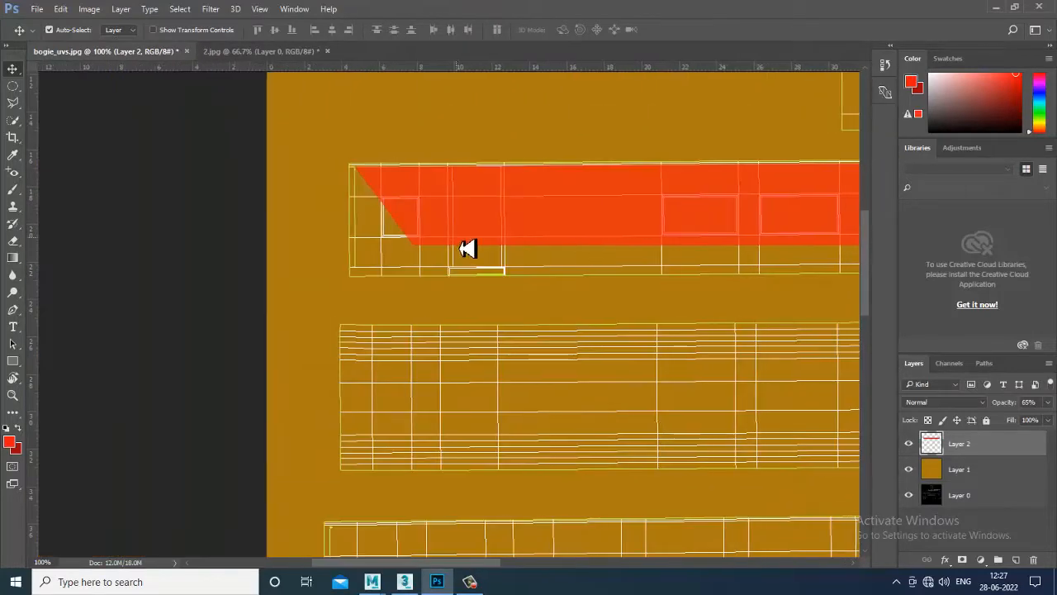
pyautogui.moveTo(573, 250); pyautogui.dragTo(333, 252)
pyautogui.moveTo(691, 253)
pyautogui.mouseDown()
pyautogui.moveTo(323, 259)
pyautogui.moveTo(687, 267)
pyautogui.mouseUp()
pyautogui.moveTo(413, 242); pyautogui.dragTo(760, 250)
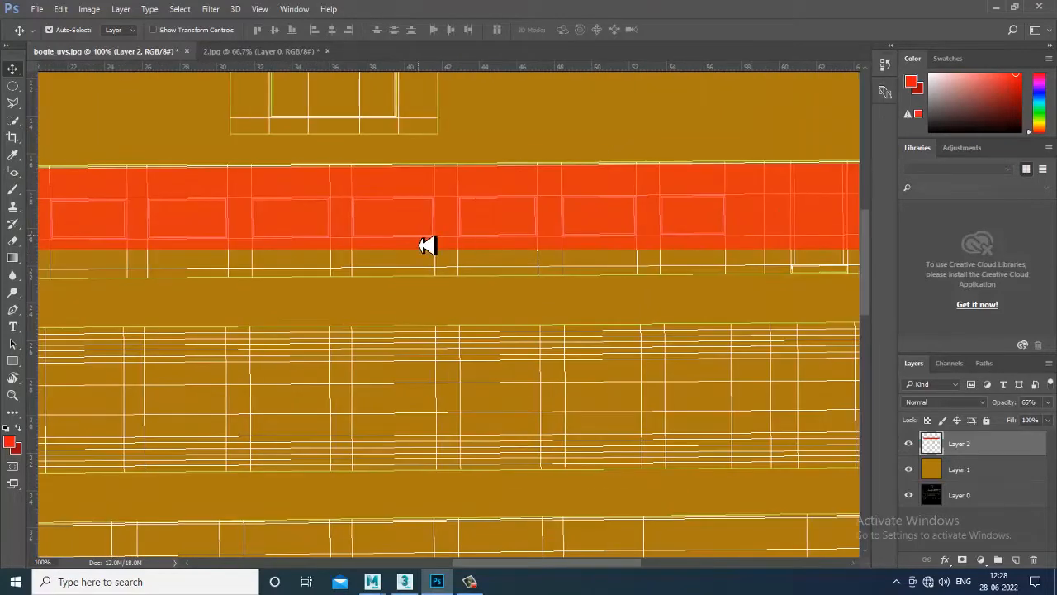
pyautogui.hotkey('ctrl', '-')
pyautogui.hotkey('ctrl', '-')
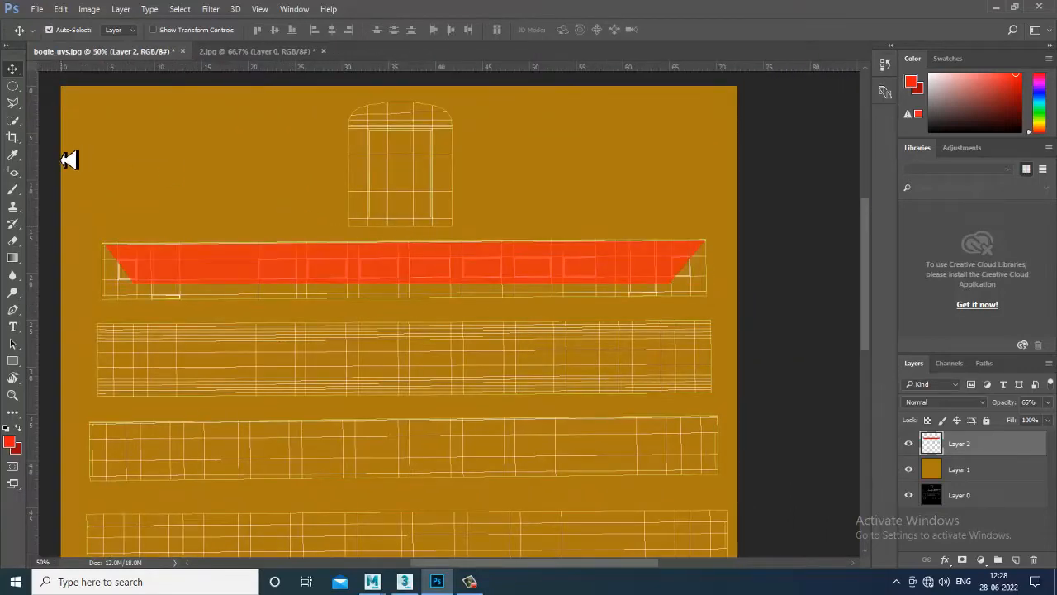
# Add a new layer and make a rectangular marquee selection enclosing the whole window strip with a small margin
pyautogui.click(12, 86)
pyautogui.hotkey('shift', 'm')
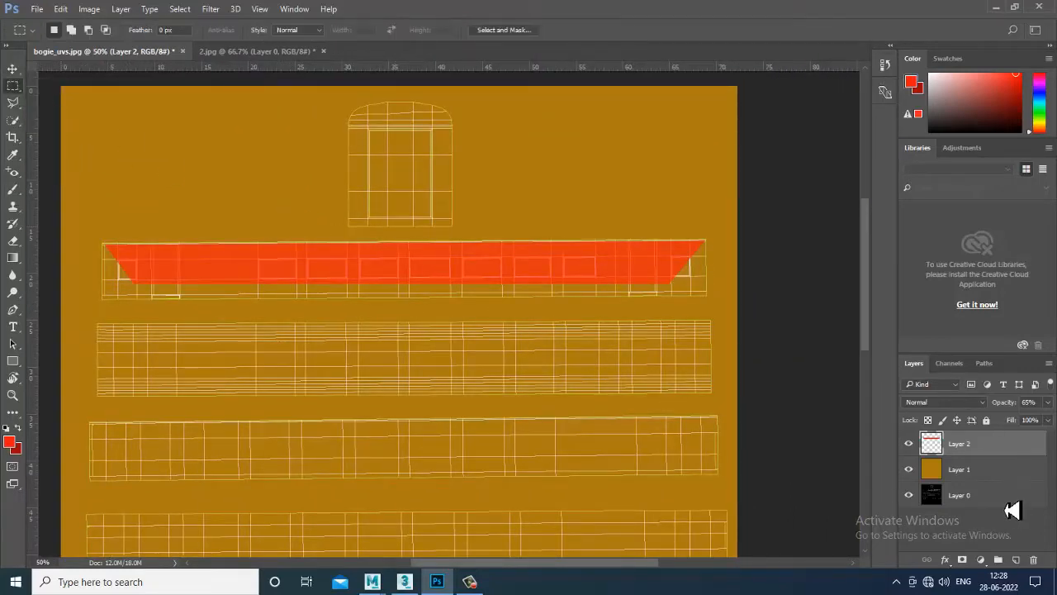
pyautogui.click(1016, 560)
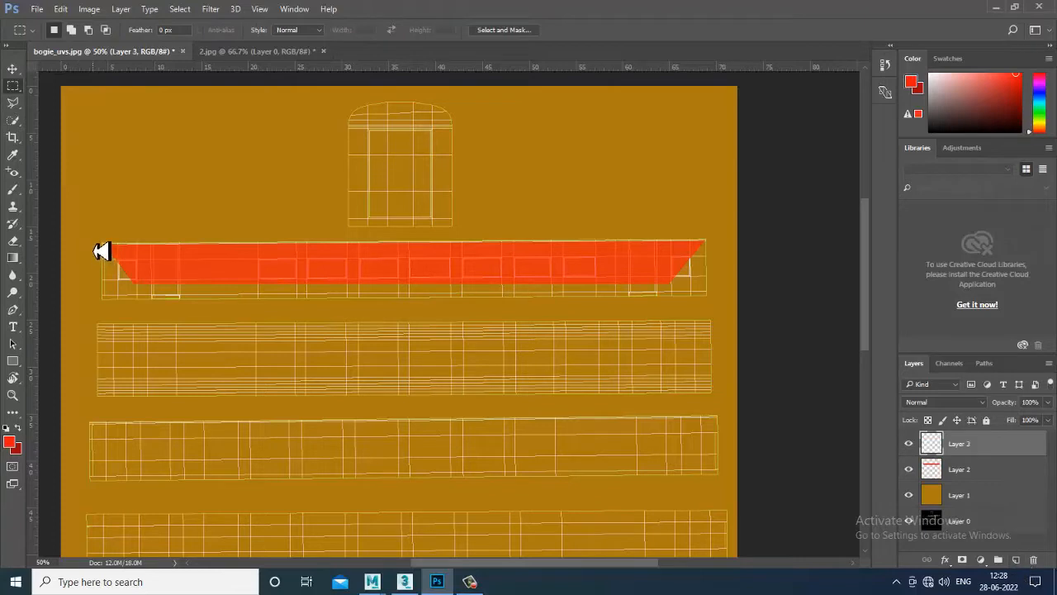
pyautogui.moveTo(101, 252); pyautogui.dragTo(724, 311)
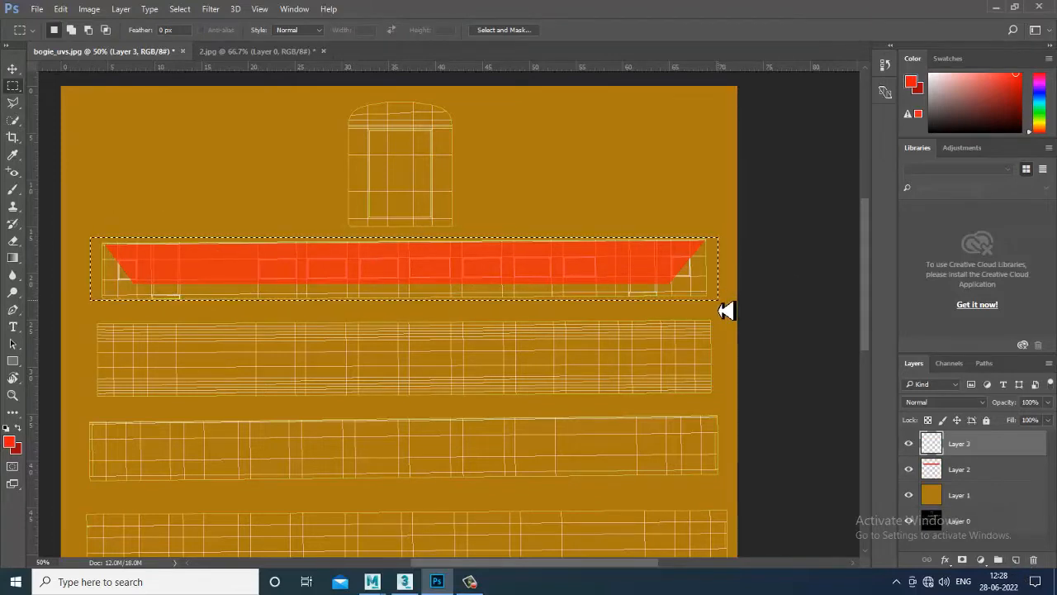
# Sample the grey of the coach's lower side in 2.jpg and fill the selected strip in bogie_uvs.jpg with it
pyautogui.click(278, 52)
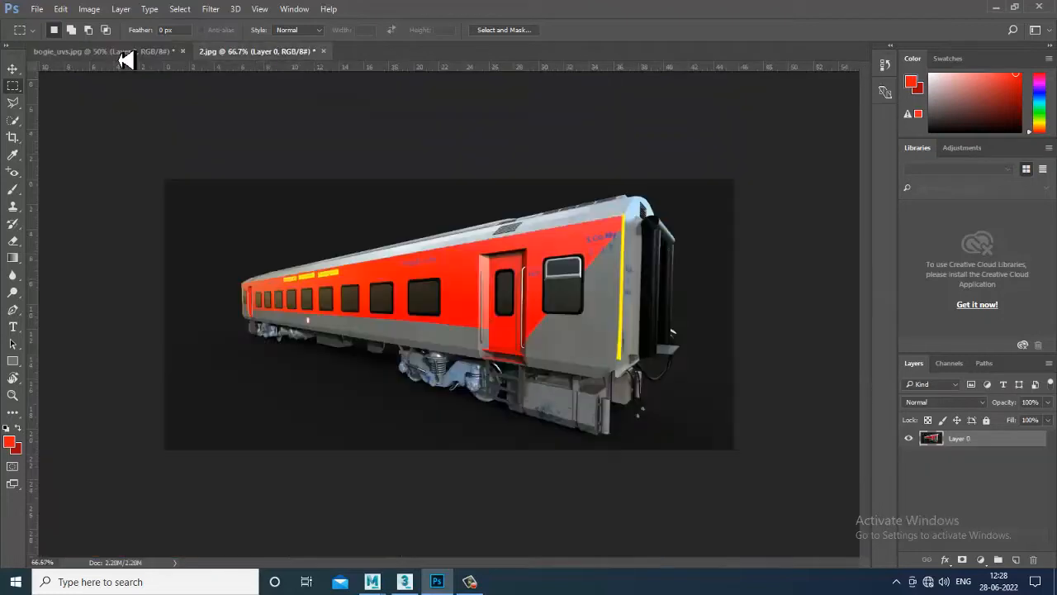
pyautogui.click(12, 154)
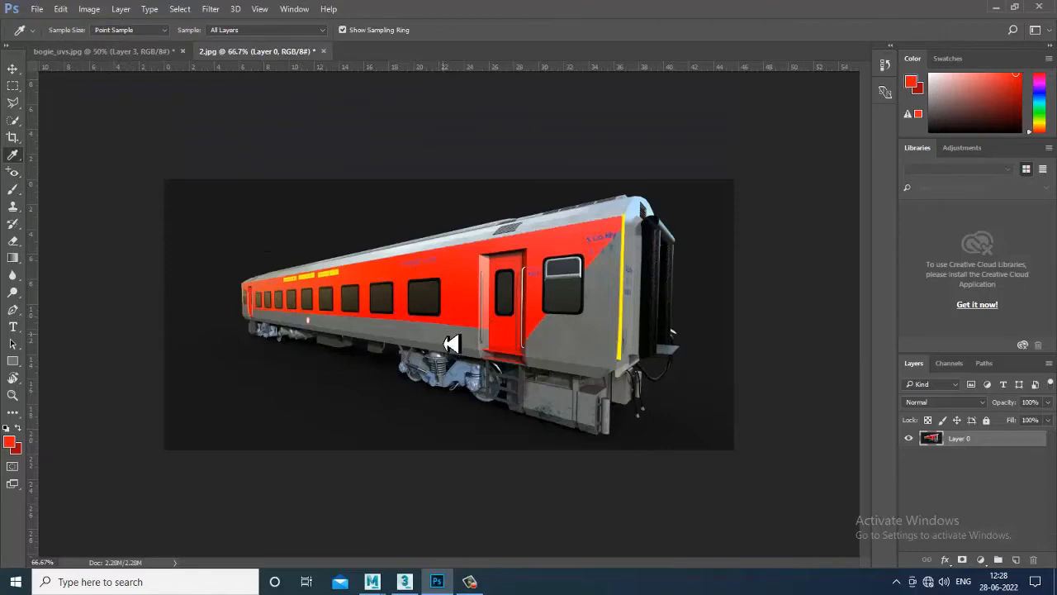
pyautogui.click(450, 343)
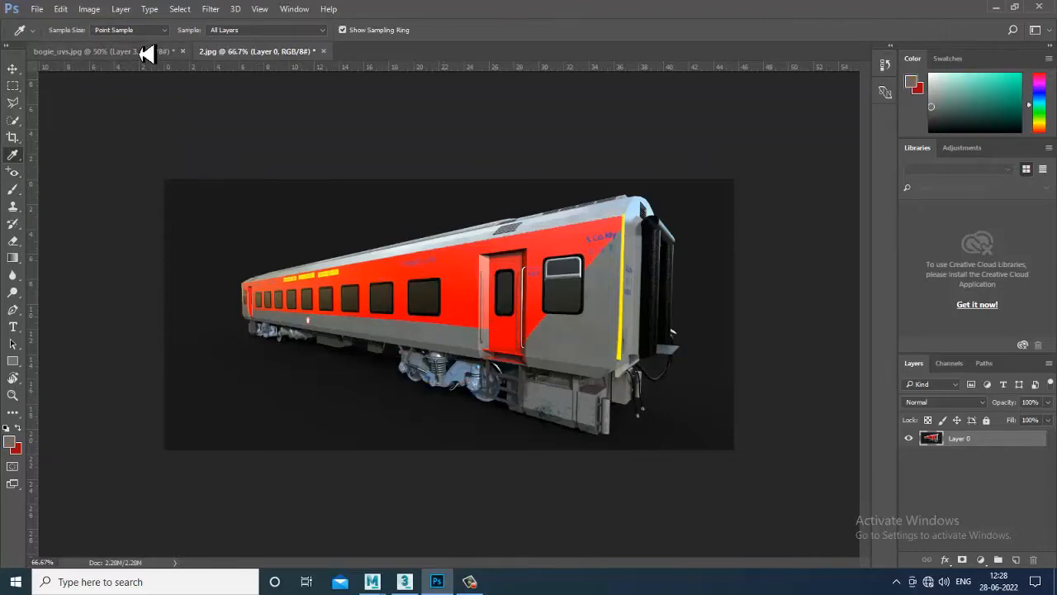
pyautogui.click(147, 52)
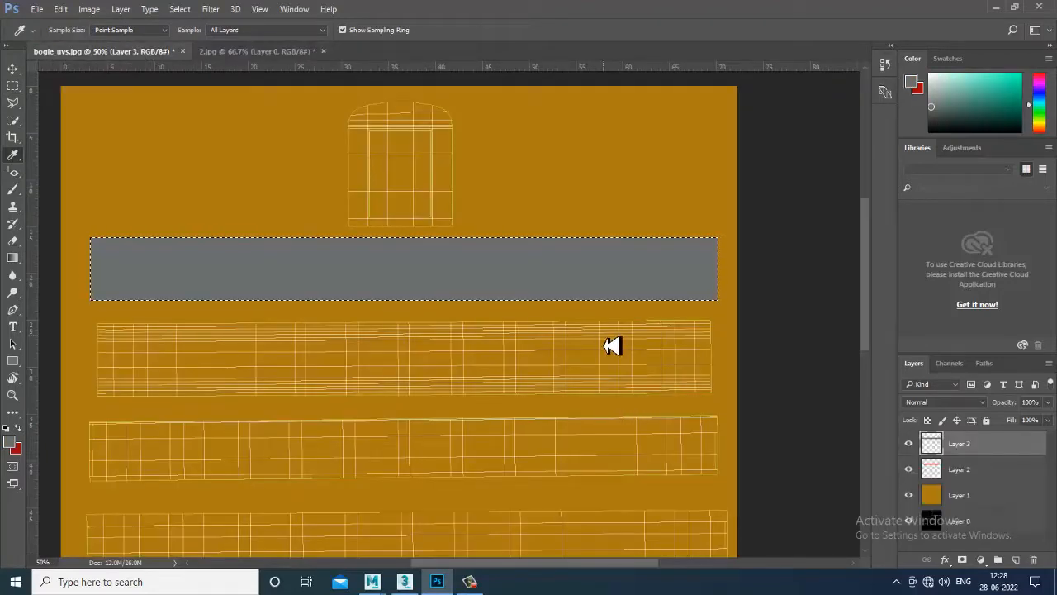
# Move the grey Layer 3 beneath the red Layer 2 and raise Layer 2's opacity to 100%
pyautogui.moveTo(980, 449); pyautogui.dragTo(989, 500)
pyautogui.click(1008, 446)
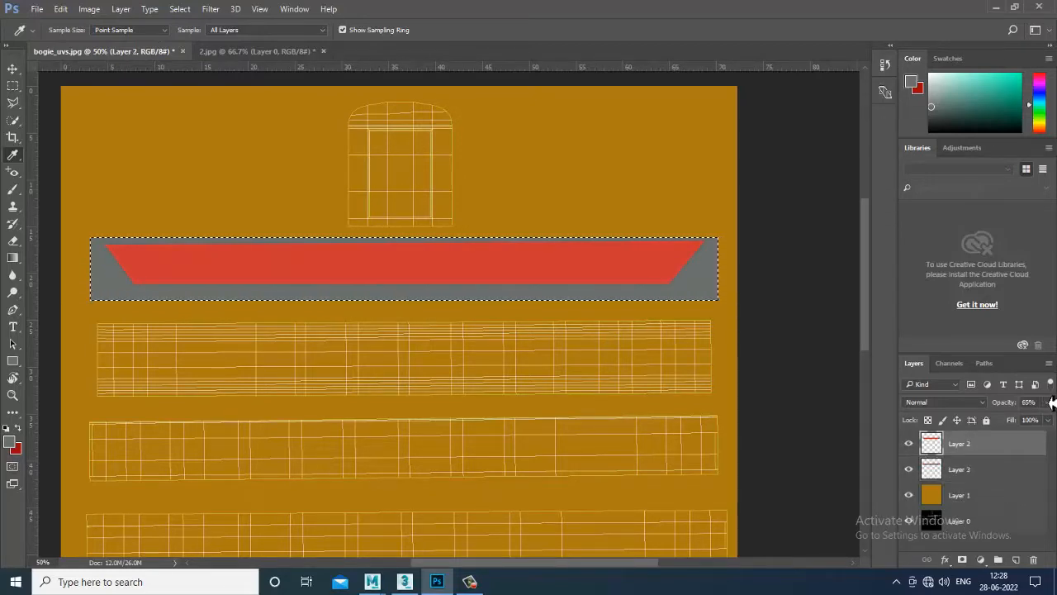
pyautogui.moveTo(1048, 401); pyautogui.dragTo(1025, 420)
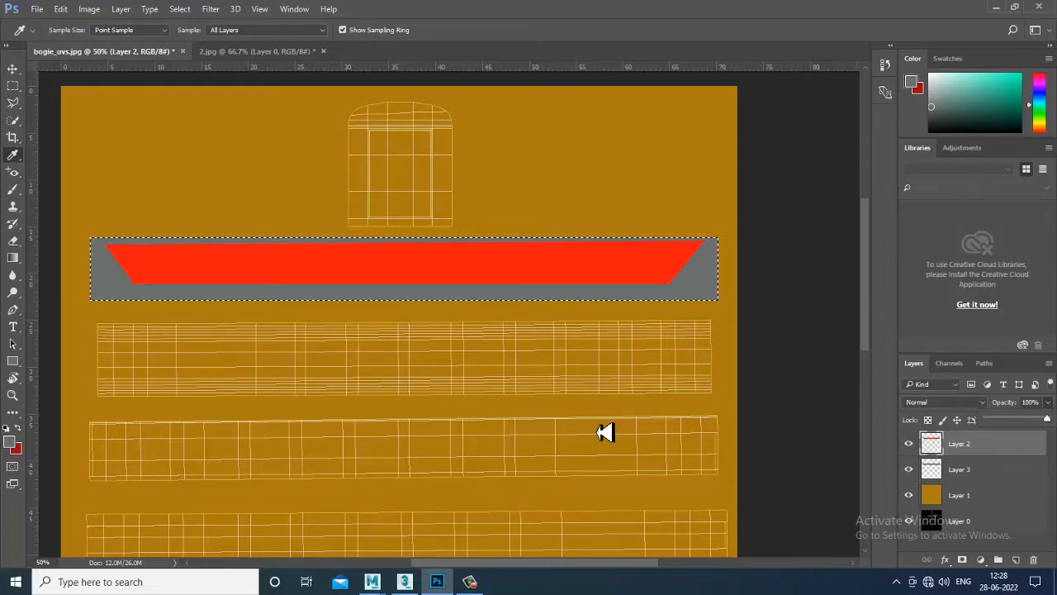
# Compare the grey strip with its red band against the coach's side markings in 2.jpg
pyautogui.click(11, 69)
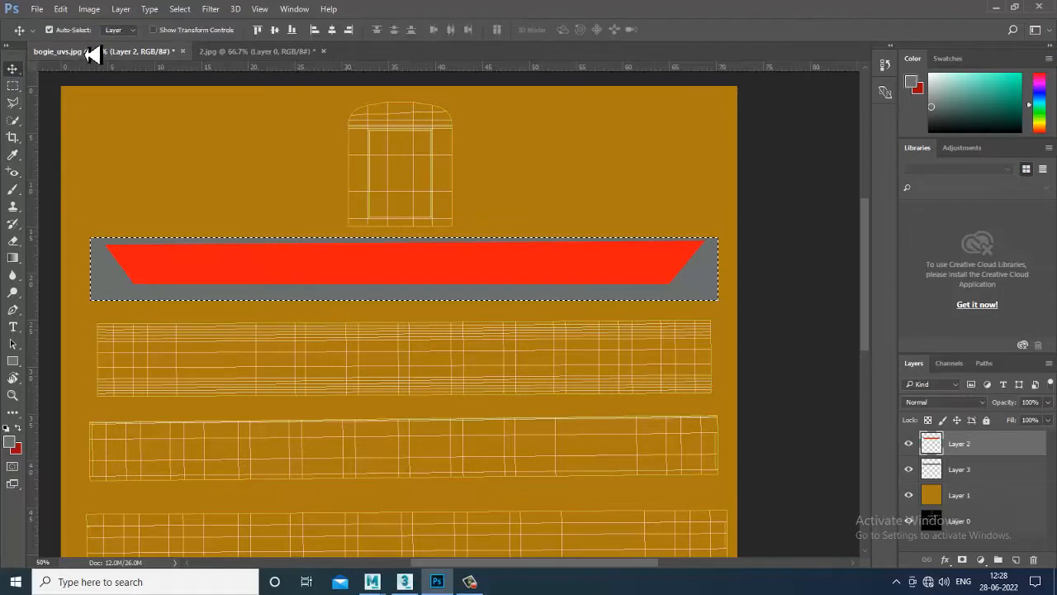
pyautogui.click(252, 52)
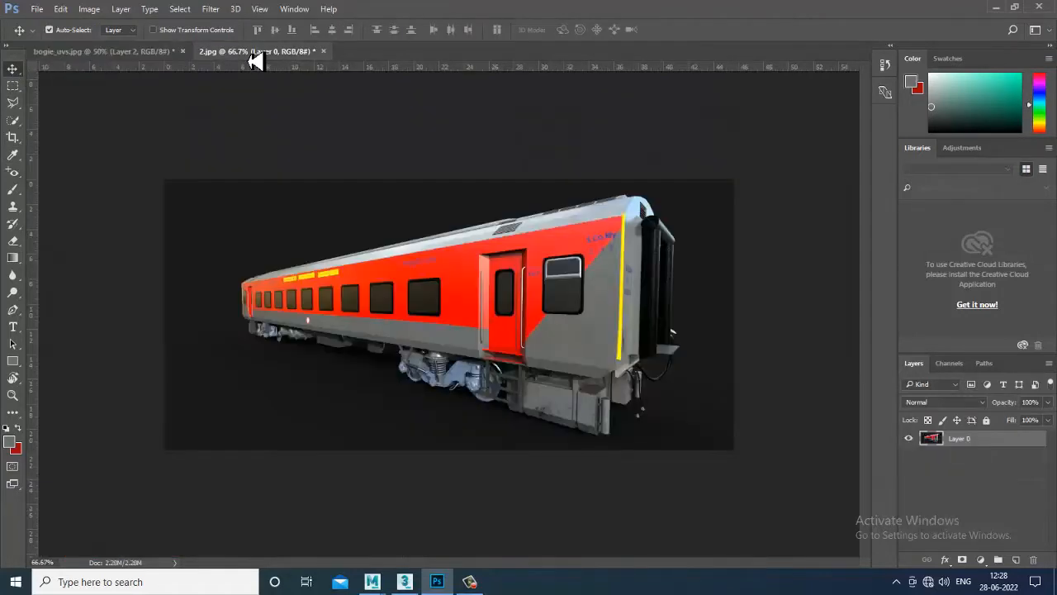
pyautogui.click(86, 53)
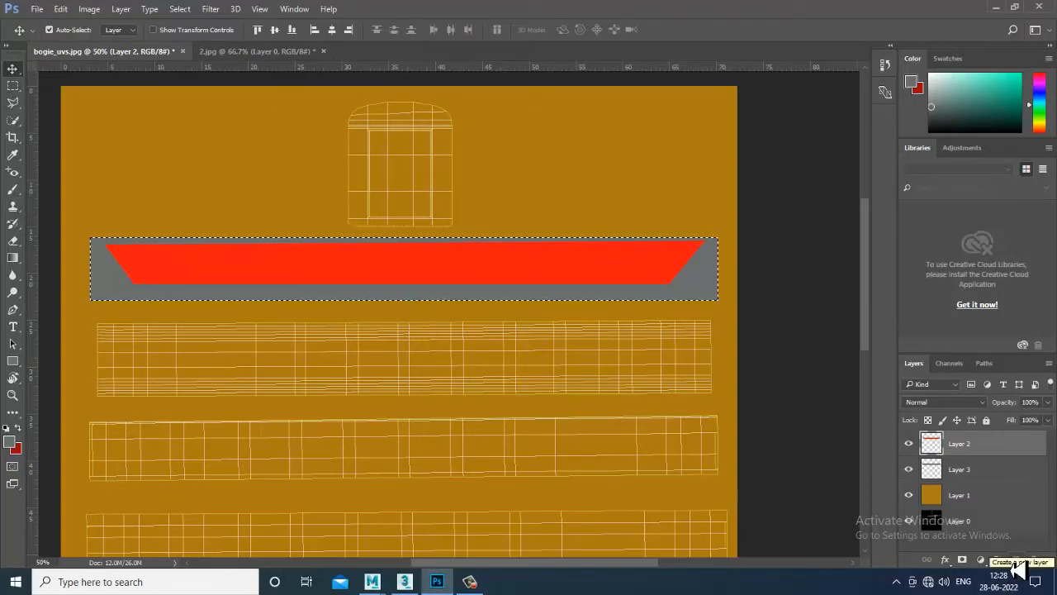
pyautogui.click(280, 53)
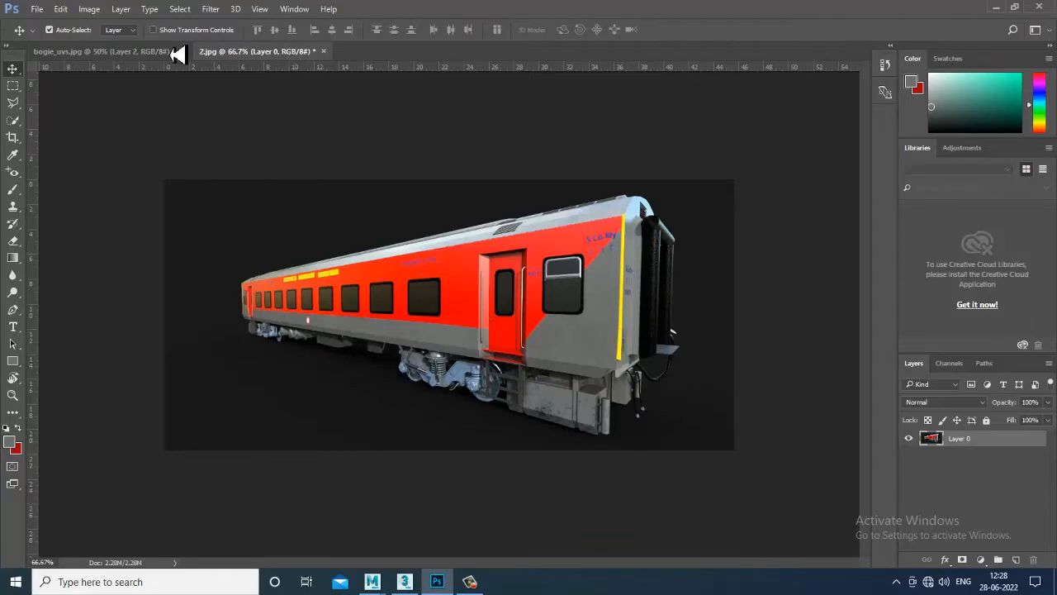
pyautogui.click(132, 51)
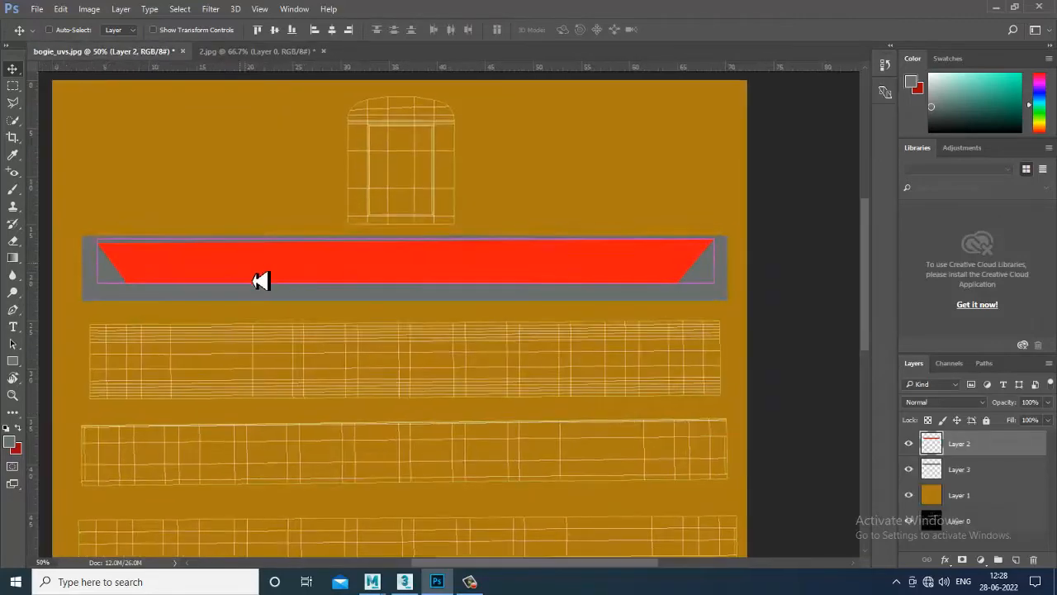
pyautogui.hotkey('ctrl', '+')
pyautogui.hotkey('ctrl', '+')
pyautogui.moveTo(331, 292); pyautogui.dragTo(461, 306)
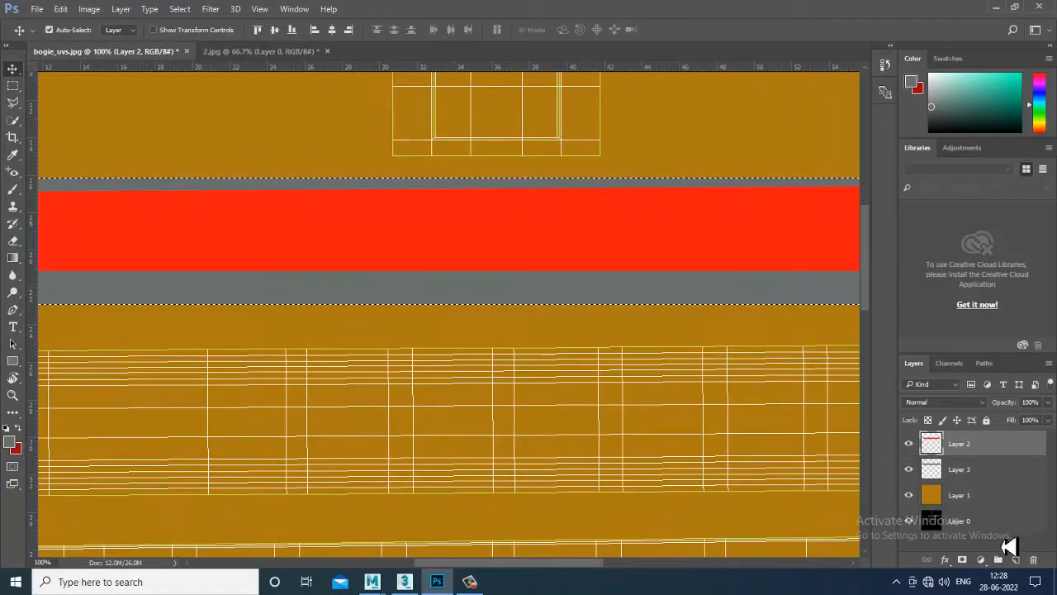
# Lower the opacity of the red Layer 2 to 39% and the grey Layer 3 to 35%, and deselect
pyautogui.click(1047, 402)
pyautogui.moveTo(1046, 420); pyautogui.dragTo(1013, 421)
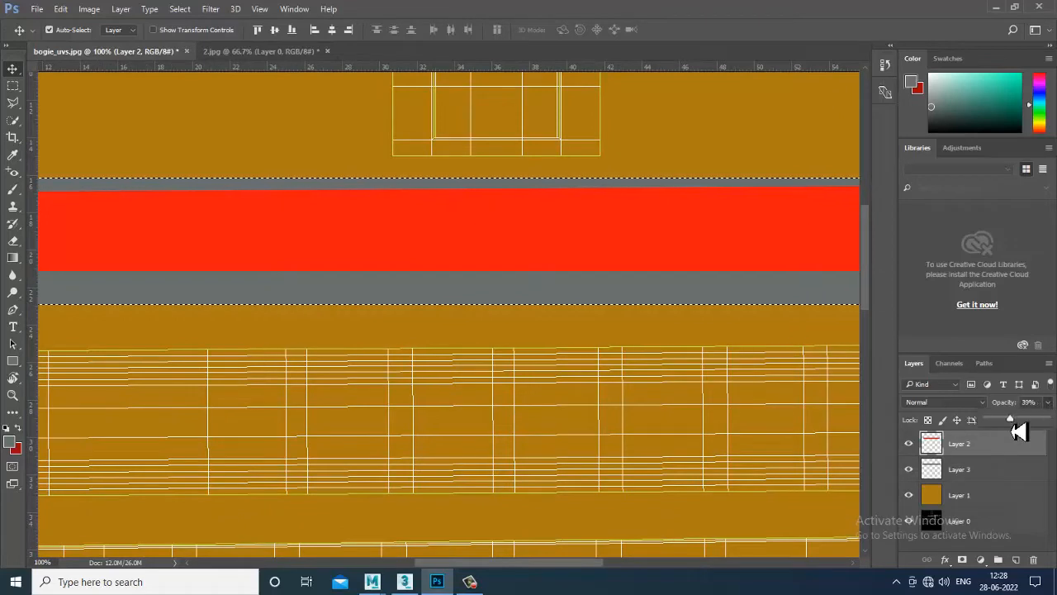
pyautogui.click(963, 472)
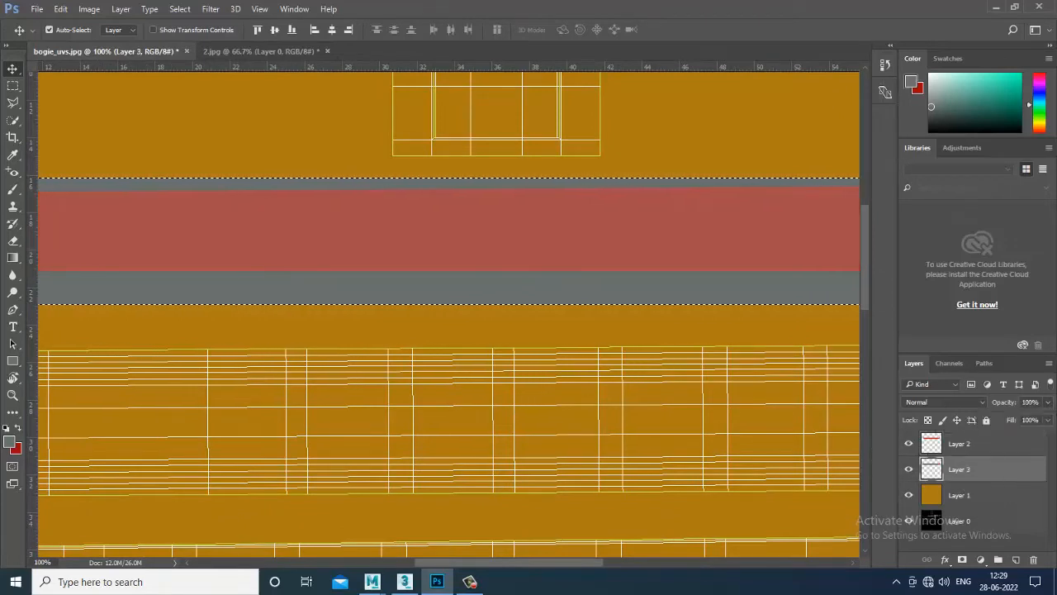
pyautogui.click(1048, 402)
pyautogui.moveTo(1046, 419); pyautogui.dragTo(1010, 423)
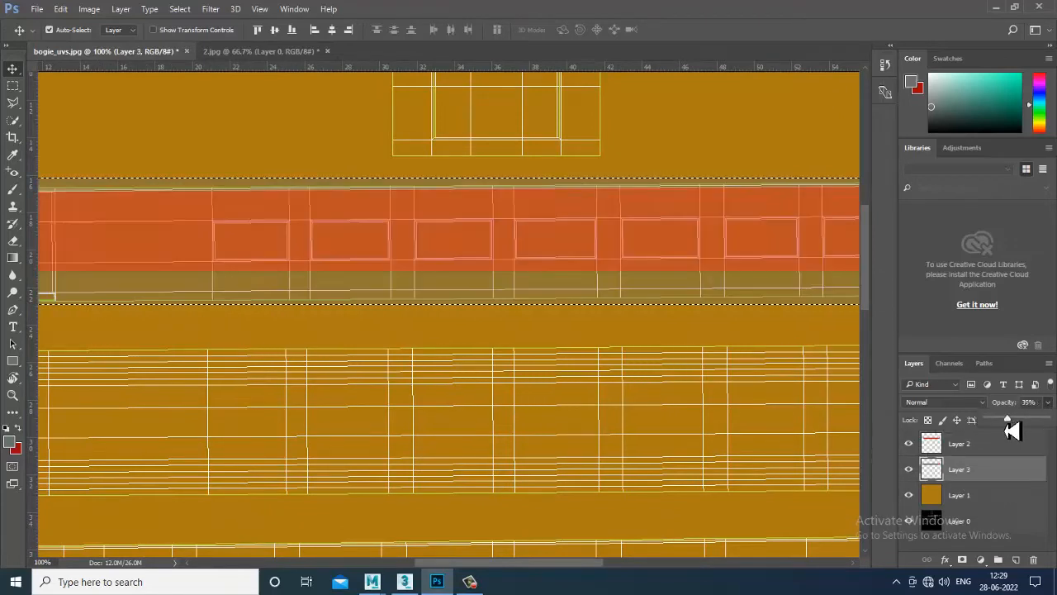
pyautogui.hotkey('ctrl', 'd')
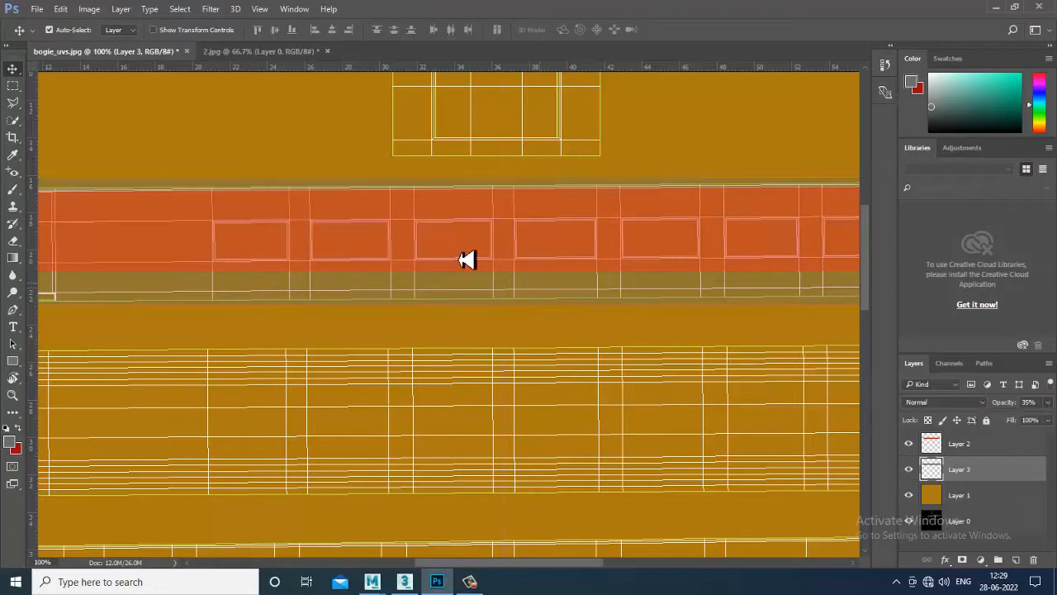
# Open the Indian_Railway_Logo_1-700x705 image from the LHB Rajdhani folder
pyautogui.click(38, 9)
pyautogui.click(49, 33)
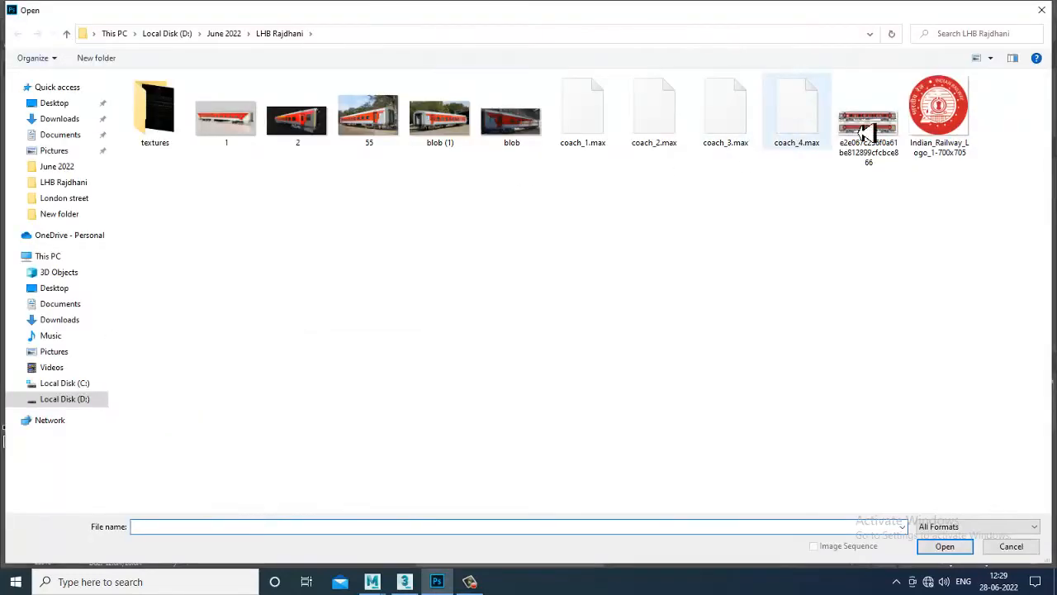
pyautogui.doubleClick(940, 115)
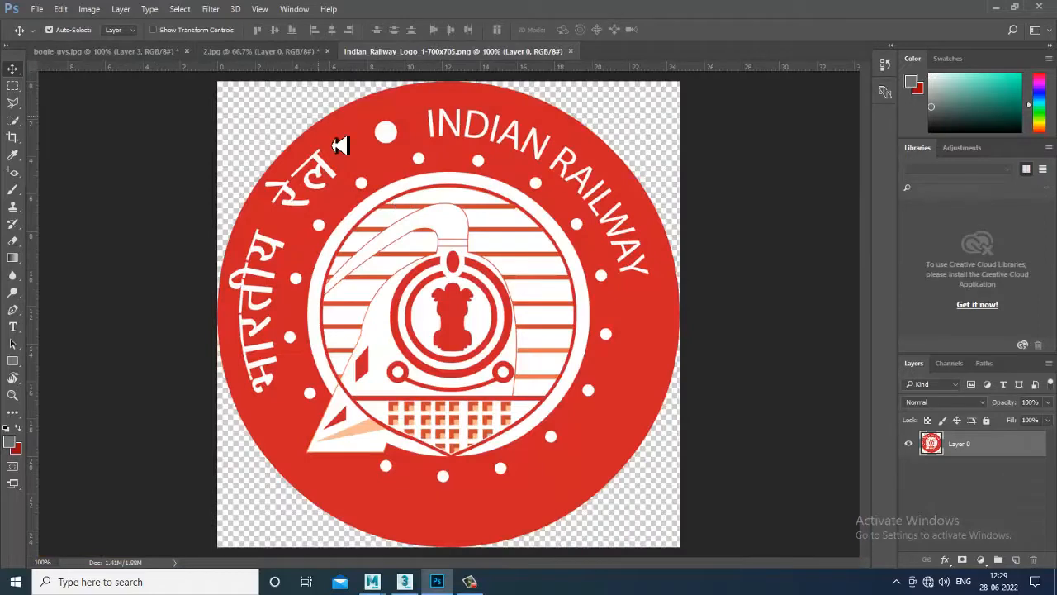
# Scale the railway logo down about its centre and bring it into bogie_uvs.jpg on the grey band below the windows
pyautogui.hotkey('ctrl', 't')
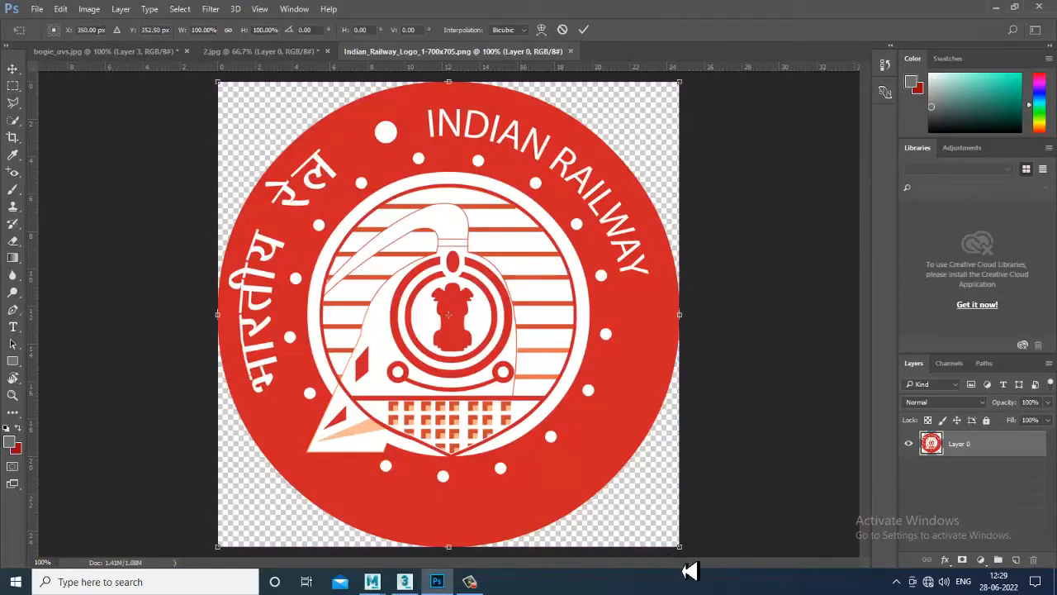
pyautogui.keyDown('alt'); pyautogui.moveTo(692, 556); pyautogui.dragTo(315, 306); pyautogui.keyUp('alt')
pyautogui.press('Return')
pyautogui.hotkey('ctrl', '+')
pyautogui.hotkey('ctrl', '+')
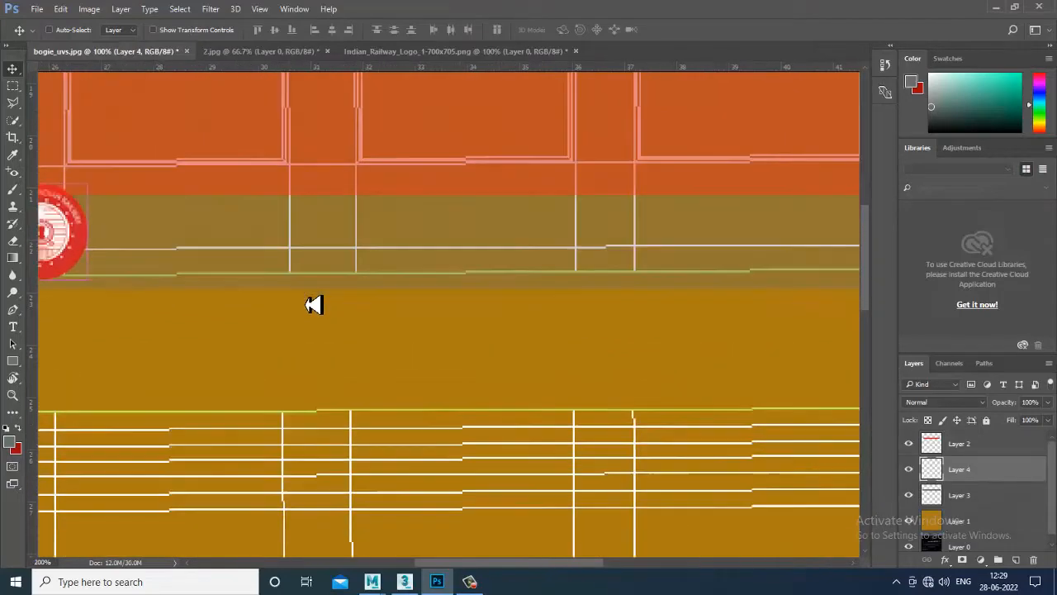
# Shrink the logo to about 60% on the grey band below the first two windows, and check it against 2.jpg
pyautogui.moveTo(167, 252); pyautogui.dragTo(436, 263)
pyautogui.hotkey('ctrl', 't')
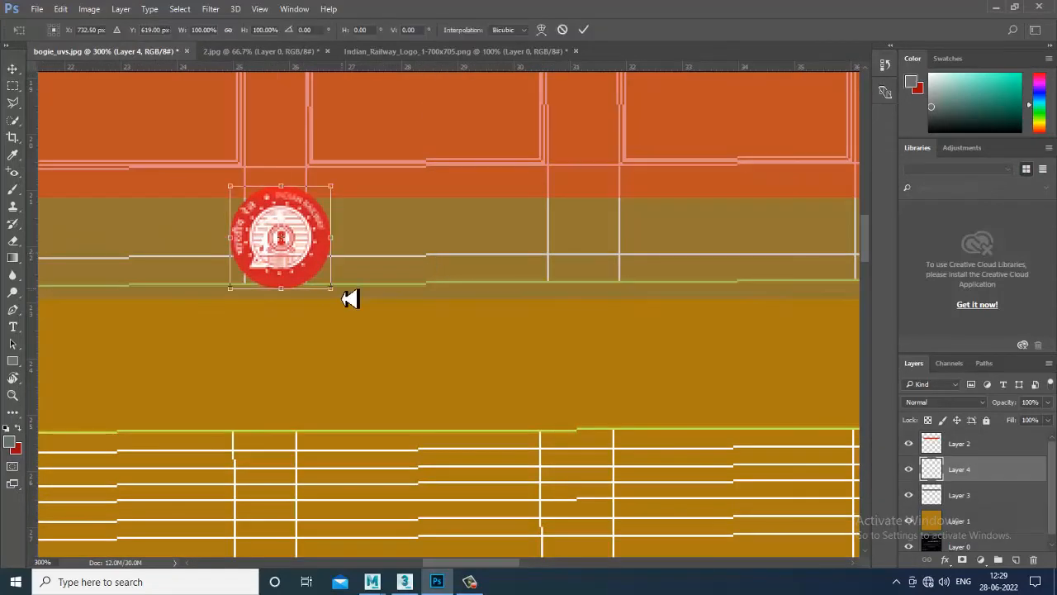
pyautogui.keyDown('alt'); pyautogui.moveTo(336, 303); pyautogui.dragTo(309, 283); pyautogui.keyUp('alt')
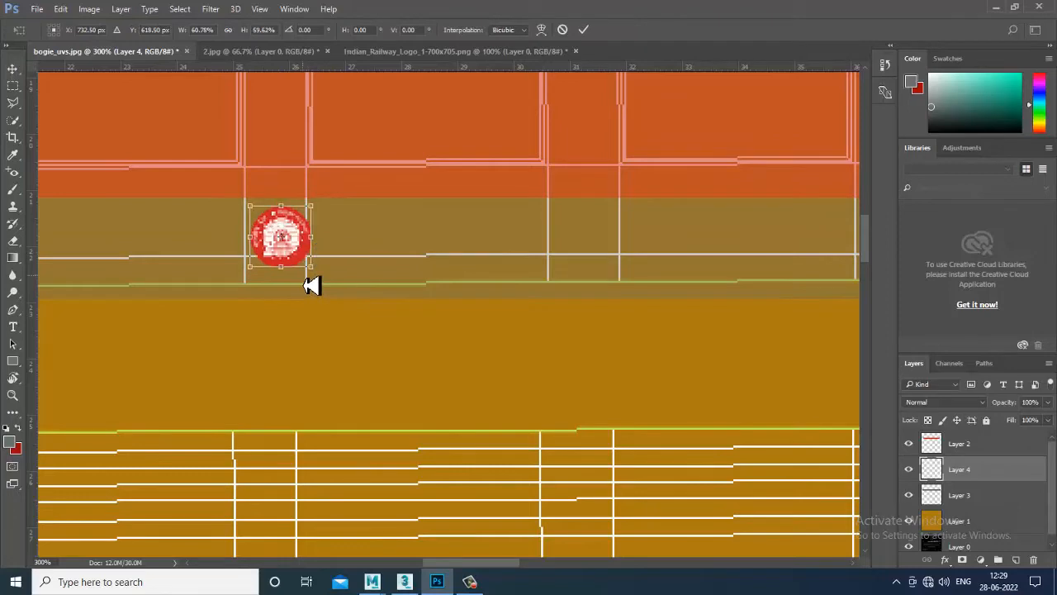
pyautogui.press('Return')
pyautogui.hotkey('ctrl', '-')
pyautogui.hotkey('ctrl', '-')
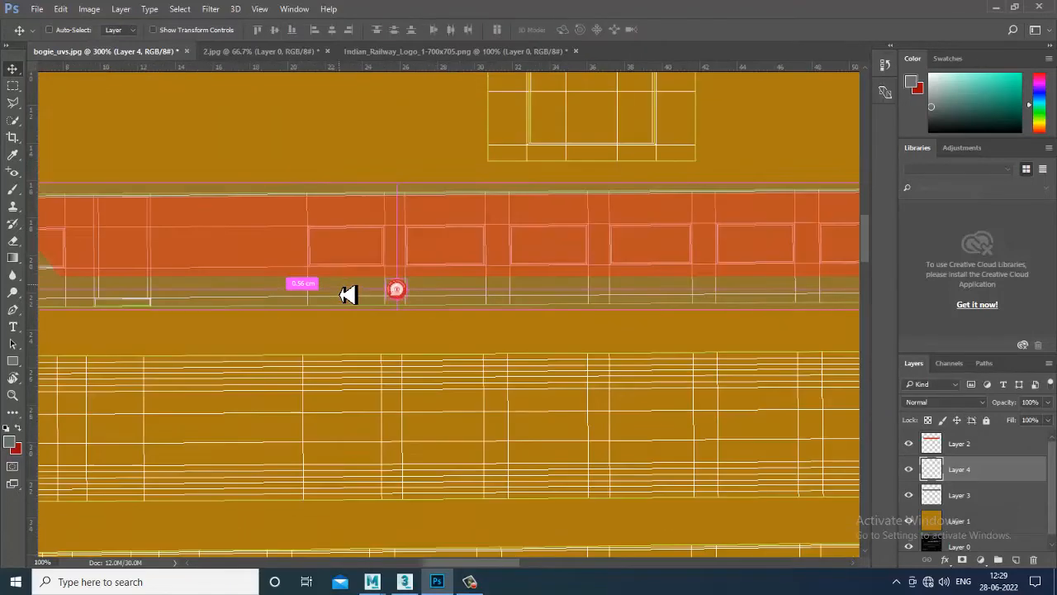
pyautogui.hscroll(-3, 524, 316)
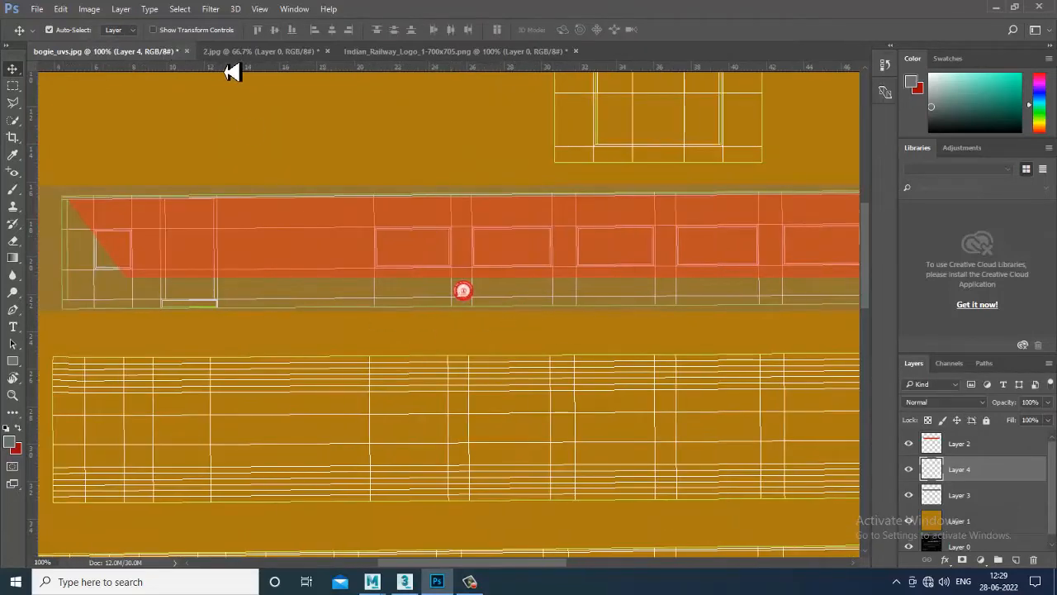
pyautogui.click(257, 52)
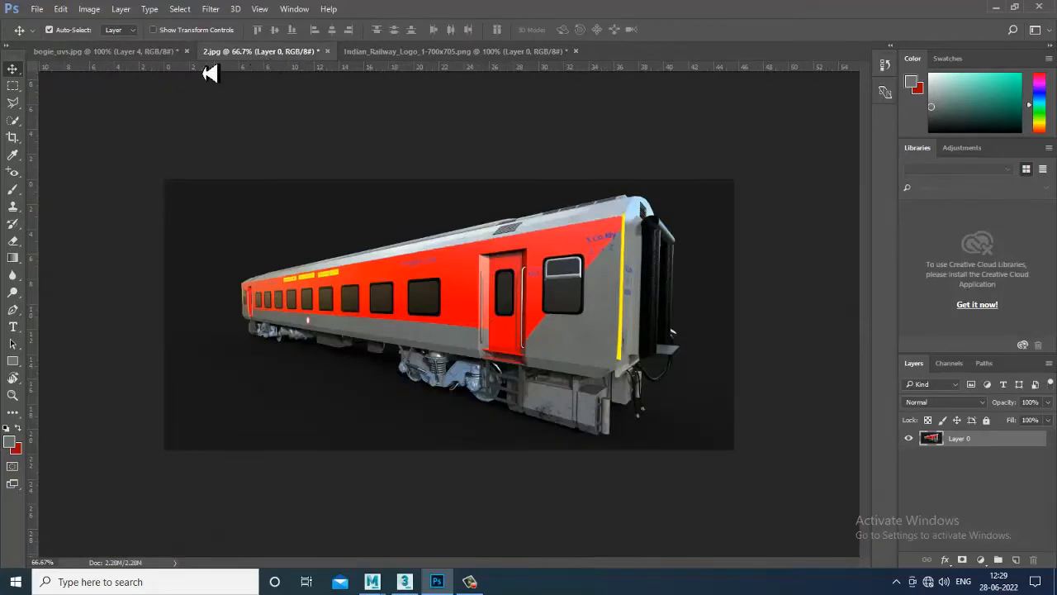
pyautogui.click(132, 53)
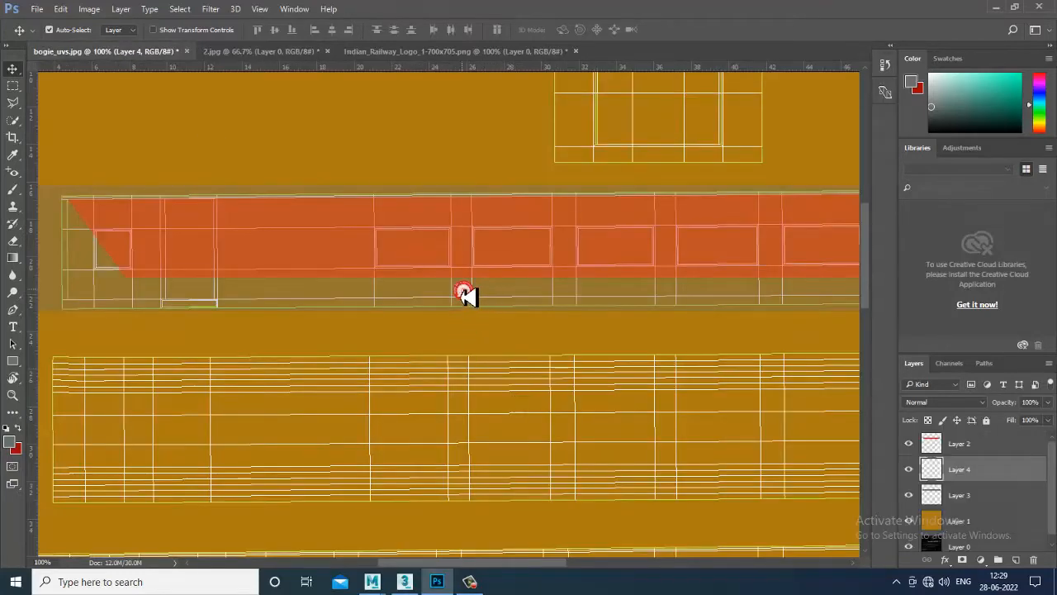
# Fine-tune the railway logo's position on the grey band below the first two windows and compare it with 2.jpg
pyautogui.moveTo(467, 296); pyautogui.dragTo(476, 301)
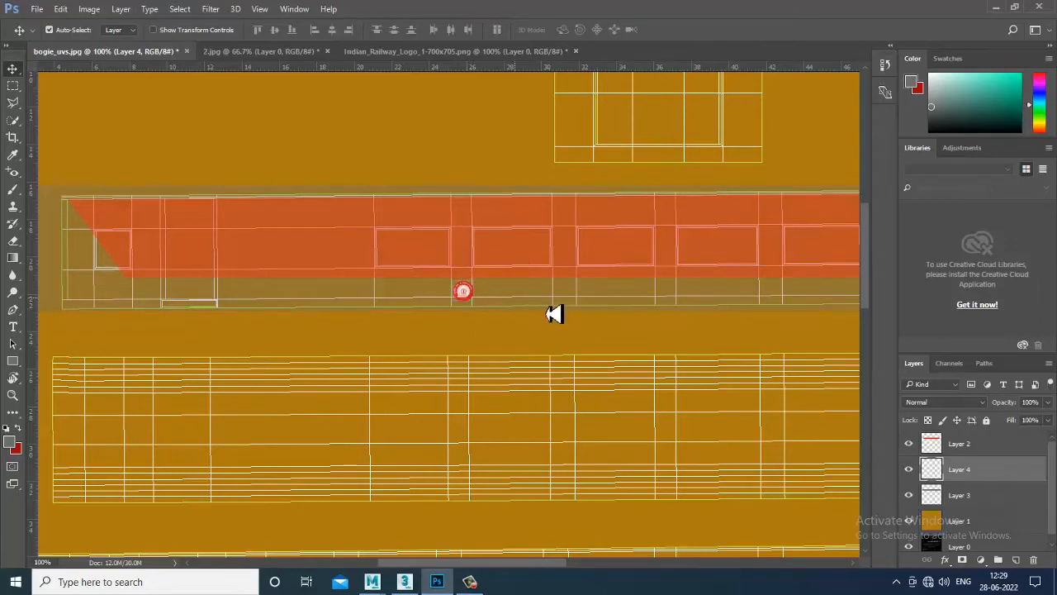
pyautogui.click(284, 58)
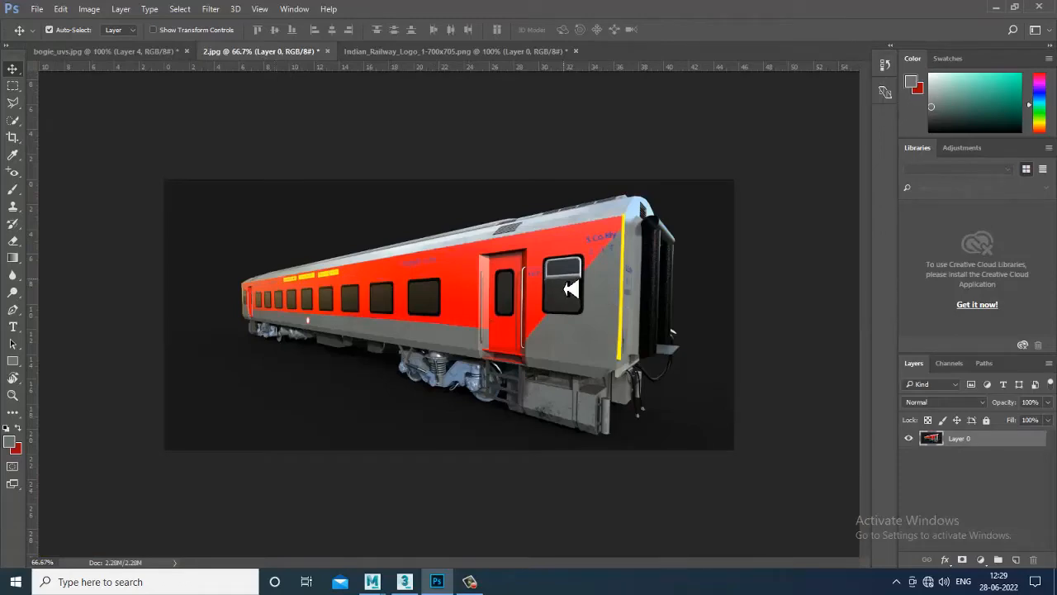
pyautogui.click(421, 51)
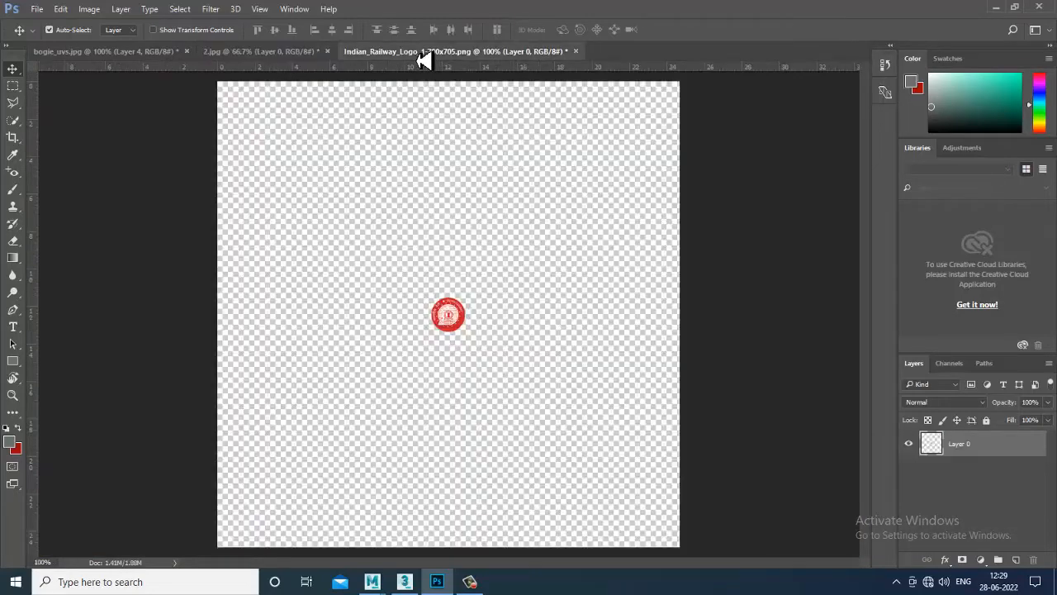
pyautogui.click(101, 53)
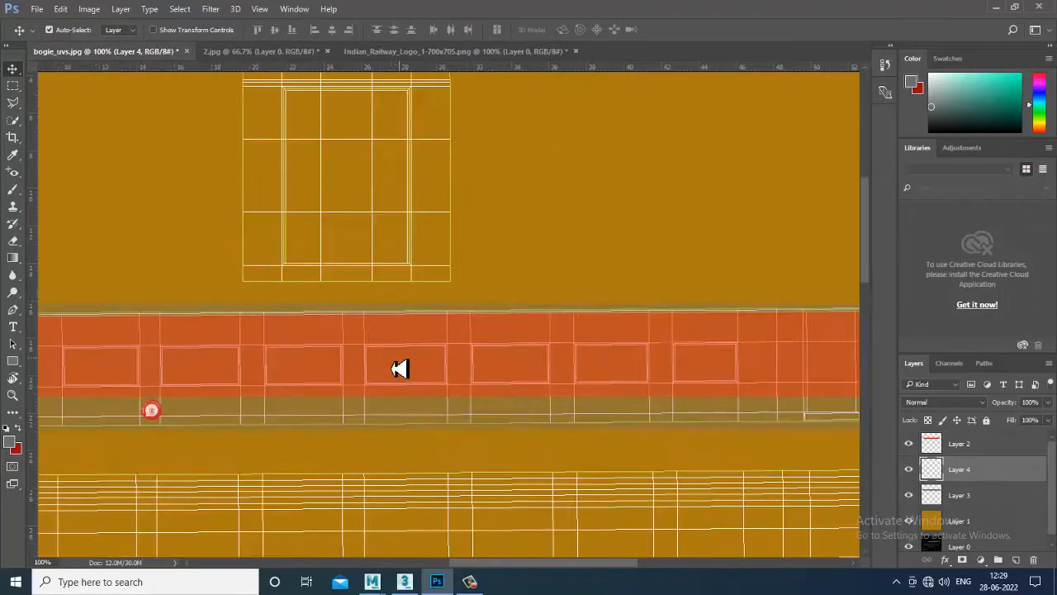
# Add the white text "A C . 2 Tier" above Layer 2, on the red band between the last large window and the door
pyautogui.moveTo(718, 250); pyautogui.dragTo(397, 368)
pyautogui.moveTo(673, 363); pyautogui.dragTo(581, 342)
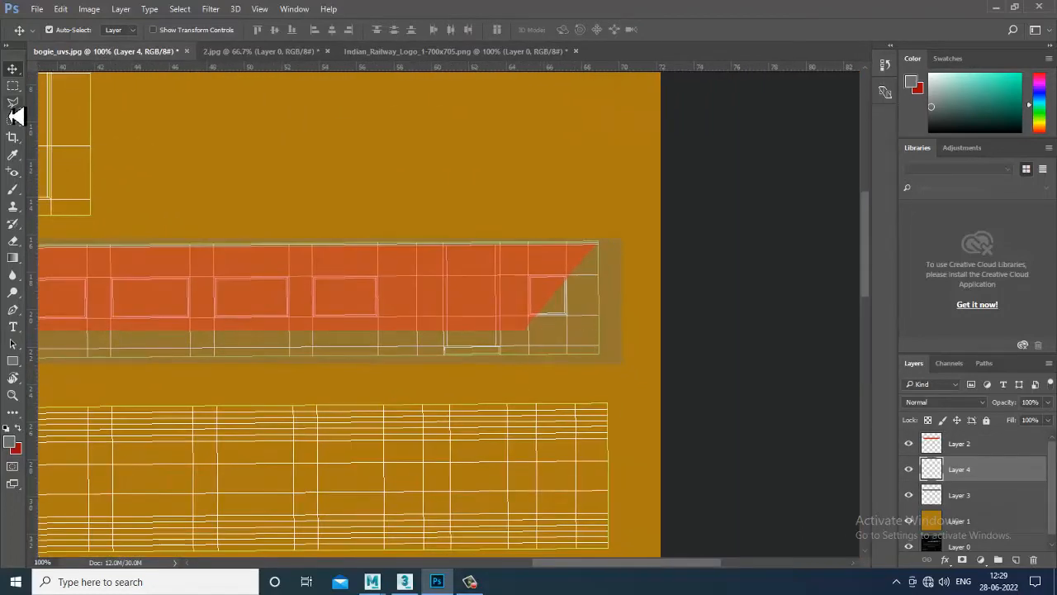
pyautogui.click(13, 327)
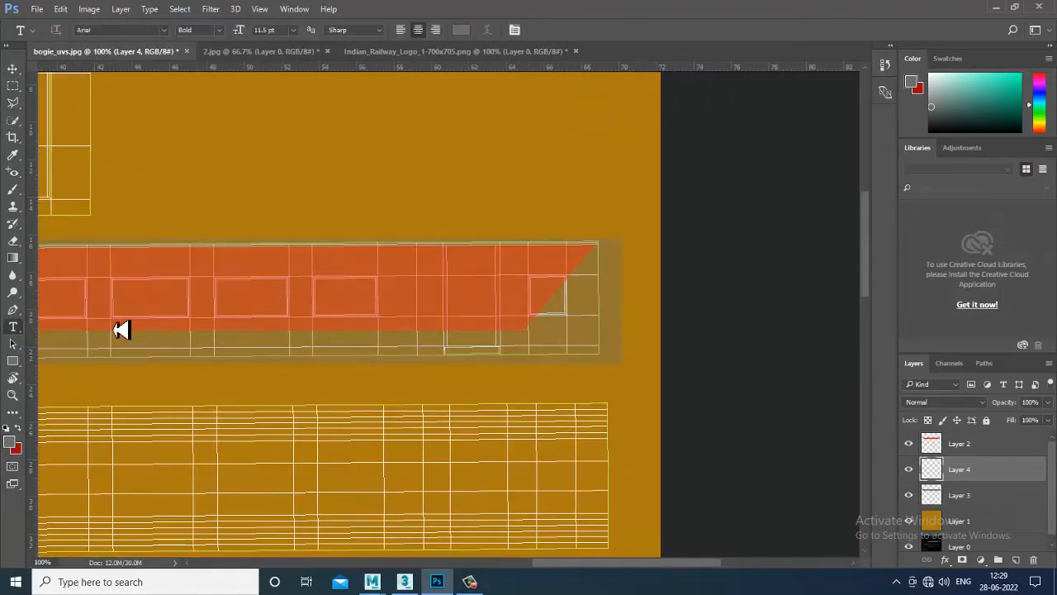
pyautogui.click(1016, 444)
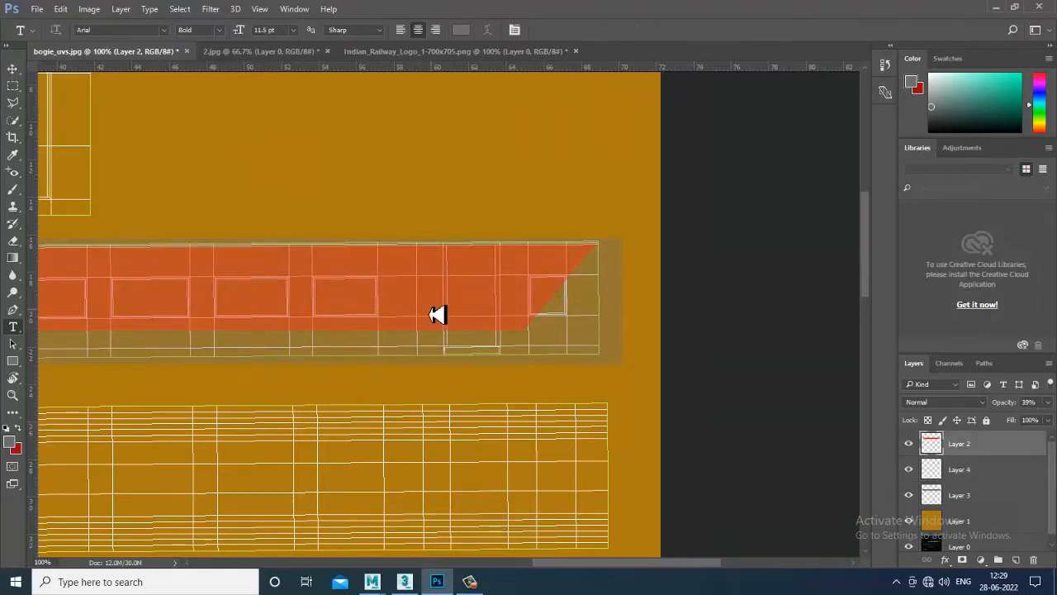
pyautogui.click(408, 270)
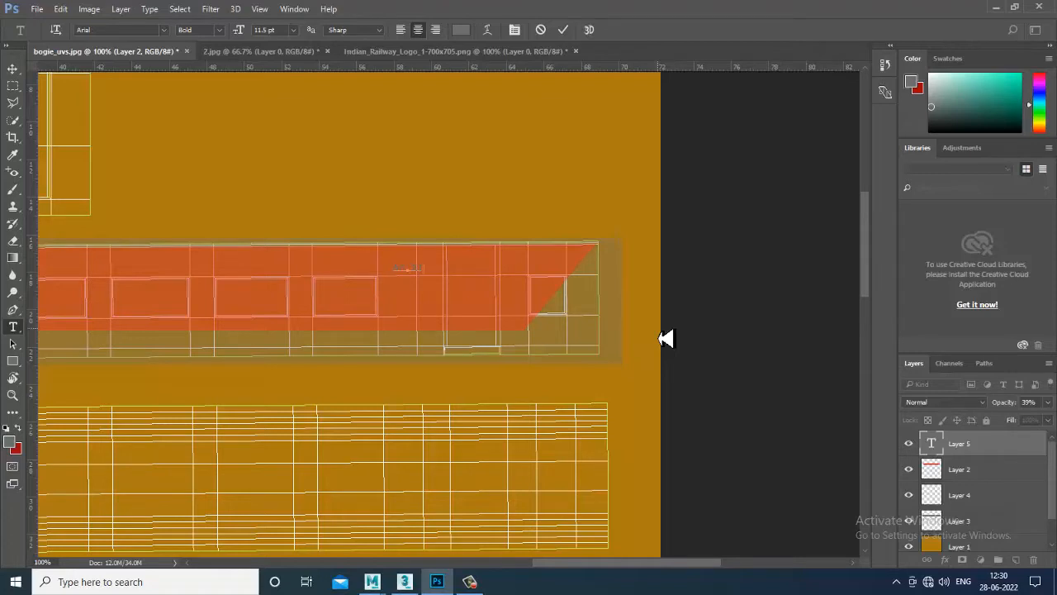
pyautogui.hotkey('ctrl', 'a')
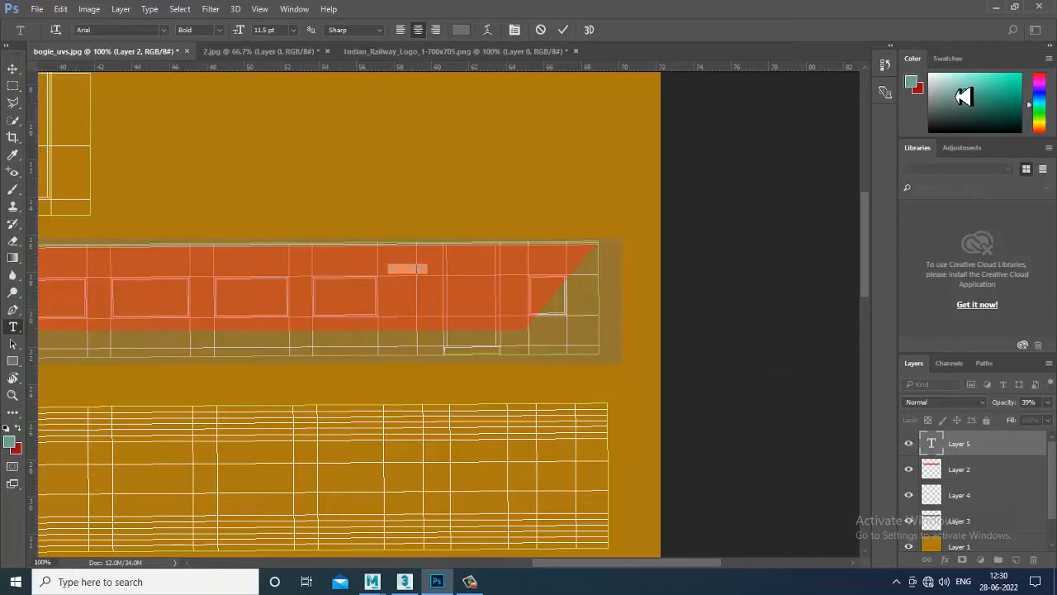
pyautogui.moveTo(958, 95); pyautogui.dragTo(912, 68)
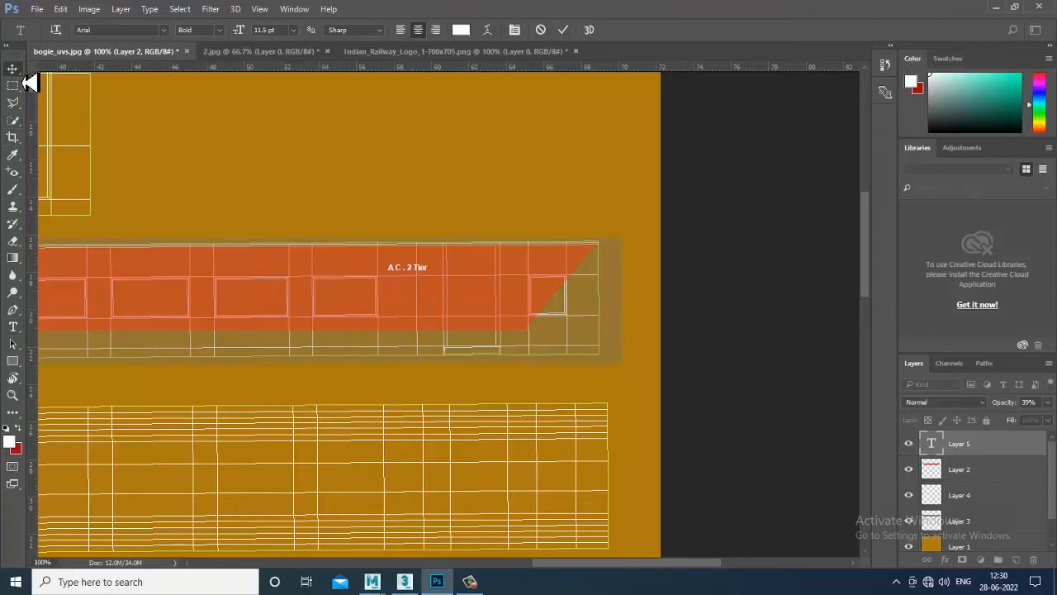
pyautogui.click(13, 68)
# Move the A C . 2 Tier text above the small end window beside the slanted red edge, and check it against 2.jpg
pyautogui.hotkey('ctrl', '+')
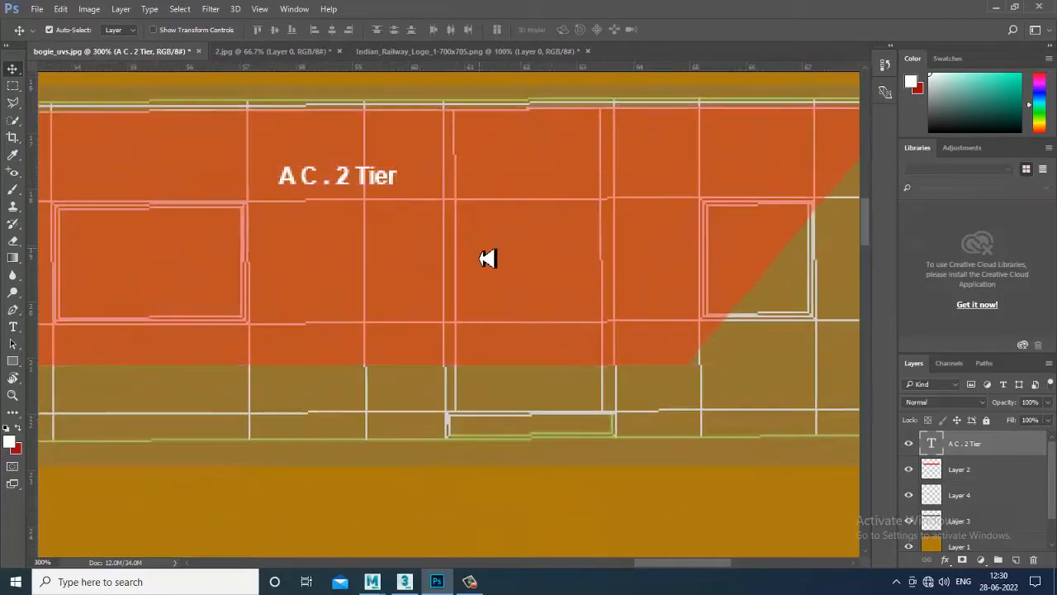
pyautogui.moveTo(488, 259); pyautogui.dragTo(302, 315)
pyautogui.moveTo(192, 240); pyautogui.dragTo(594, 216)
pyautogui.click(256, 53)
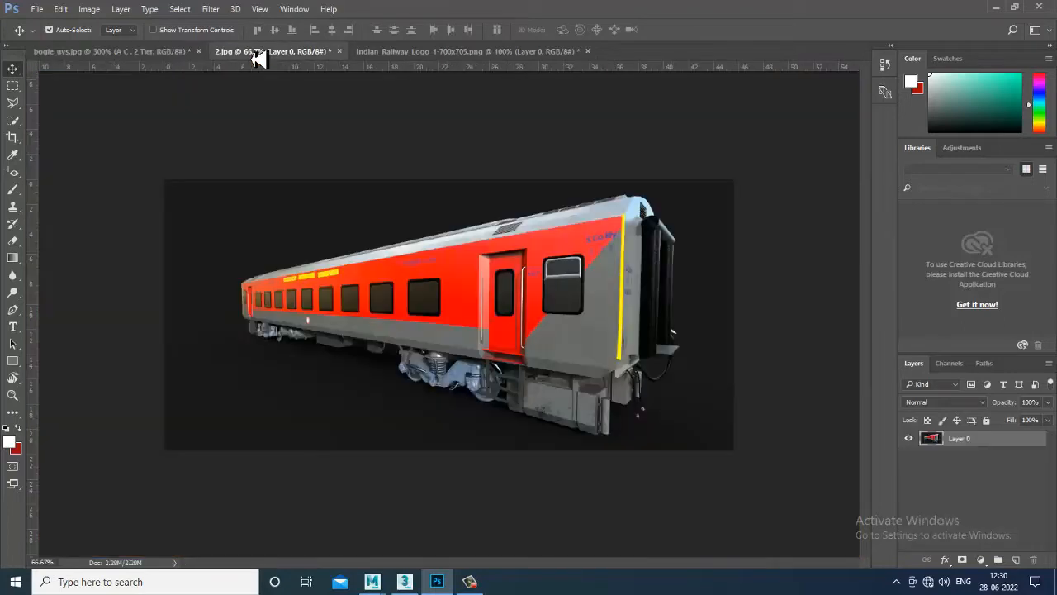
pyautogui.click(148, 52)
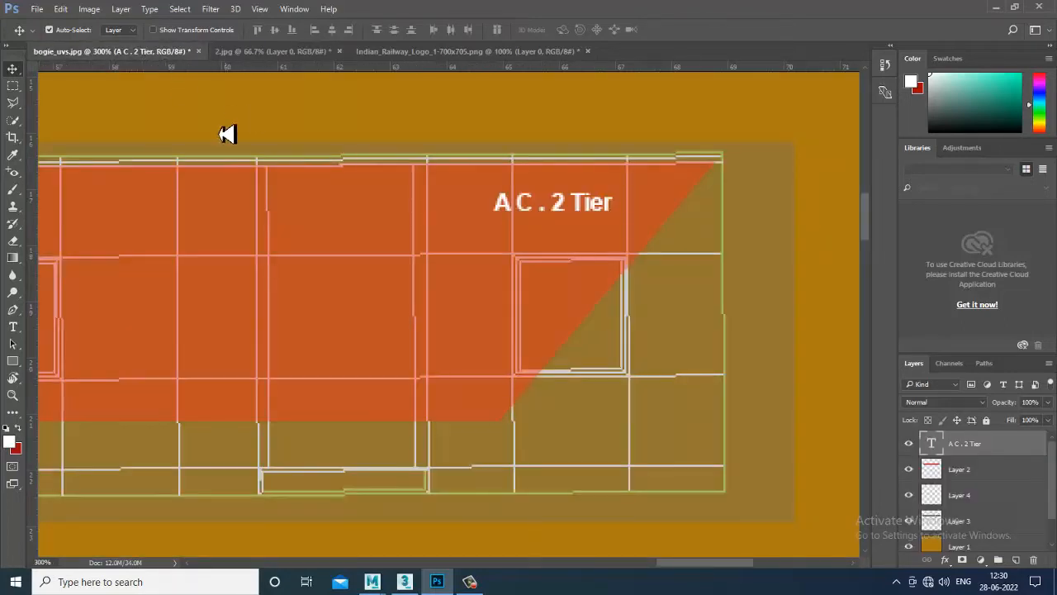
pyautogui.click(12, 328)
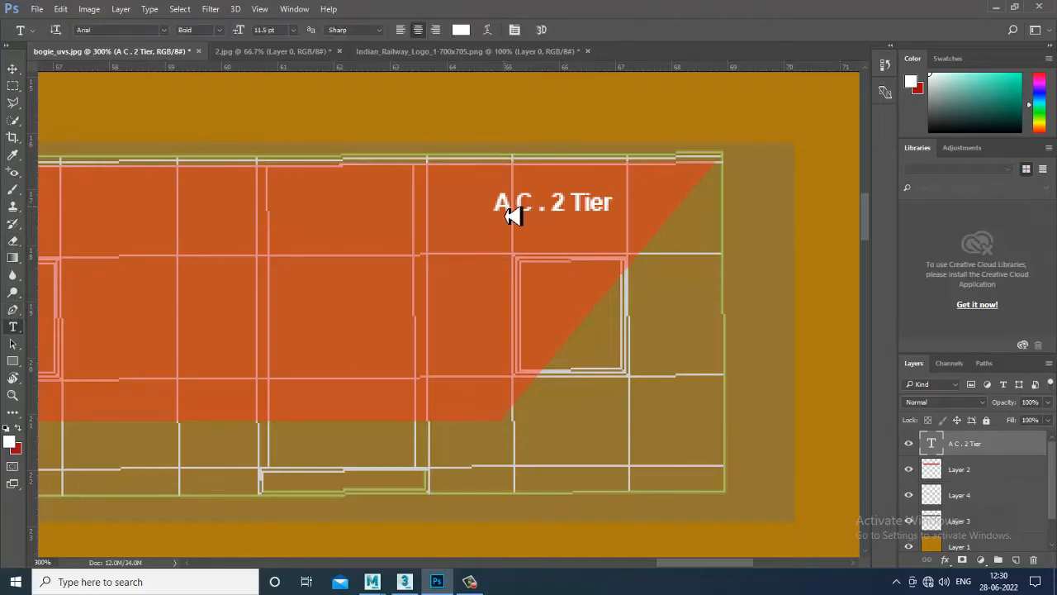
pyautogui.moveTo(497, 207); pyautogui.dragTo(812, 207)
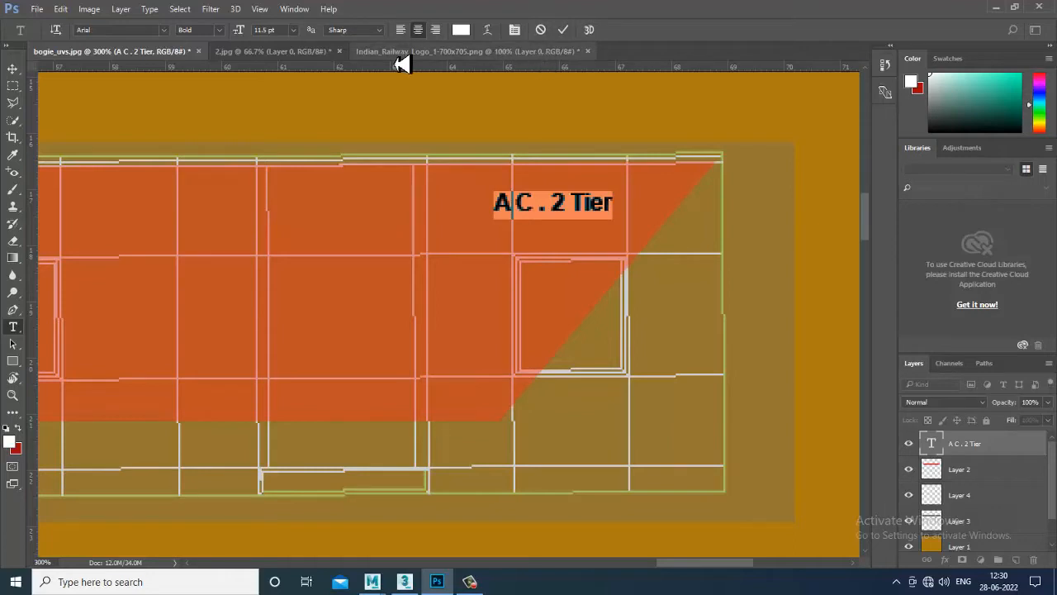
pyautogui.click(15, 70)
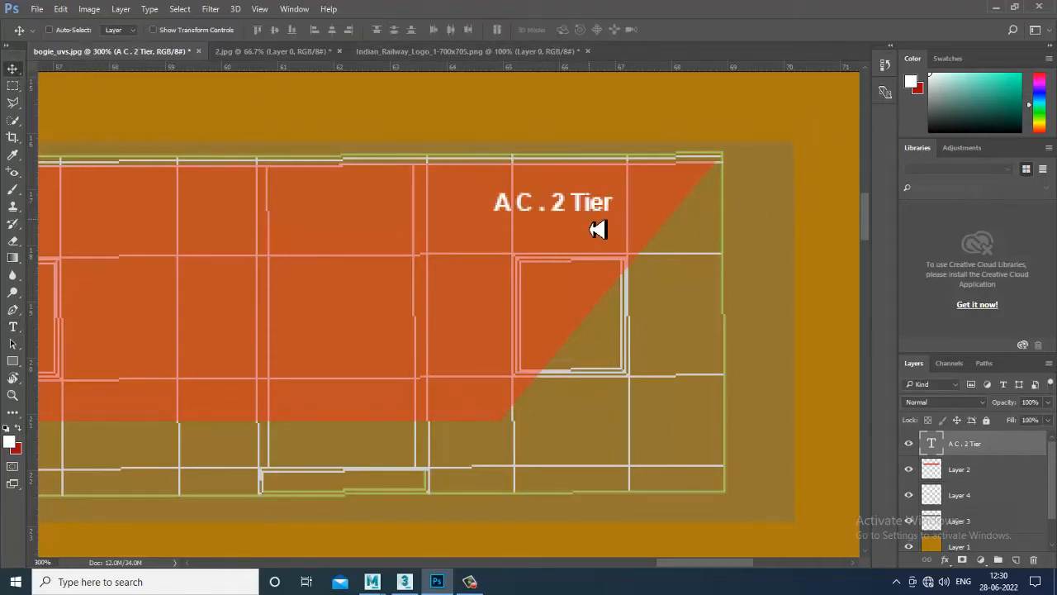
# Check the coach lettering in 2.jpg and duplicate the A C . 2 Tier text onto the red band between the door and the end window
pyautogui.hotkey('ctrl', '-')
pyautogui.moveTo(388, 256); pyautogui.dragTo(732, 263)
pyautogui.hotkey('ctrl', '-')
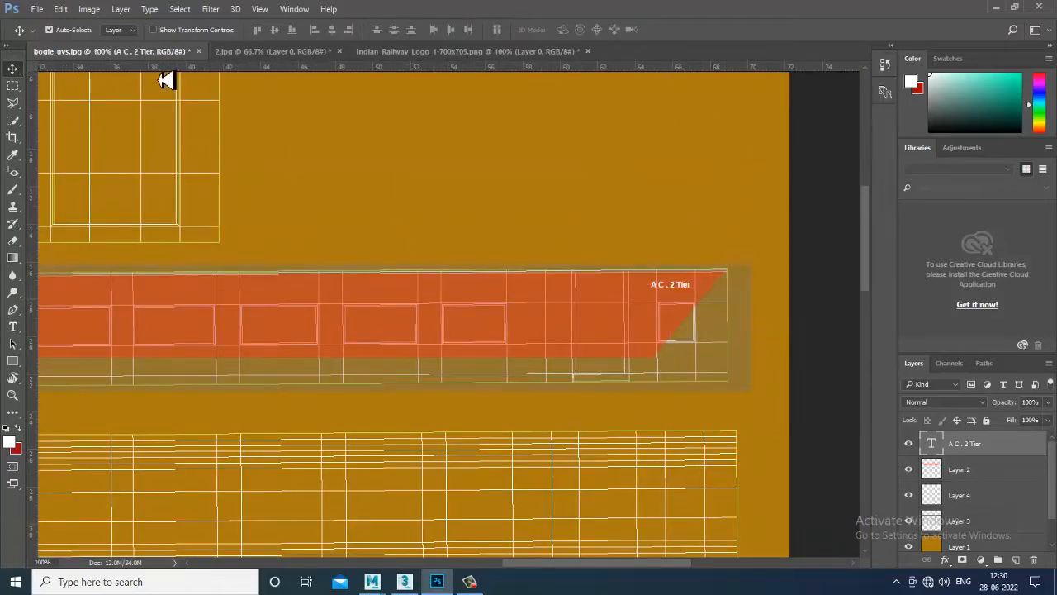
pyautogui.click(254, 54)
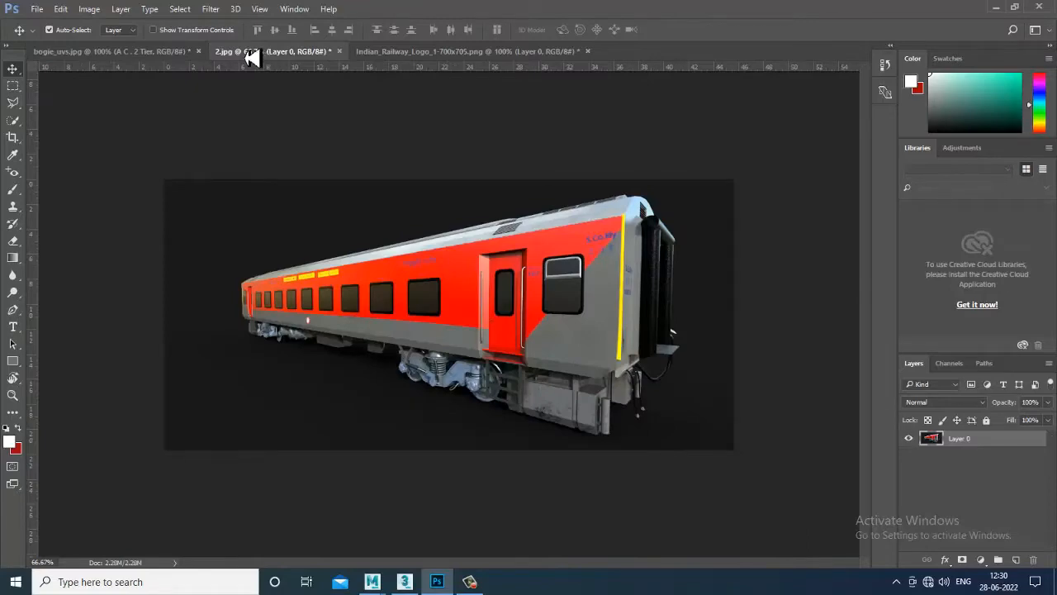
pyautogui.click(145, 52)
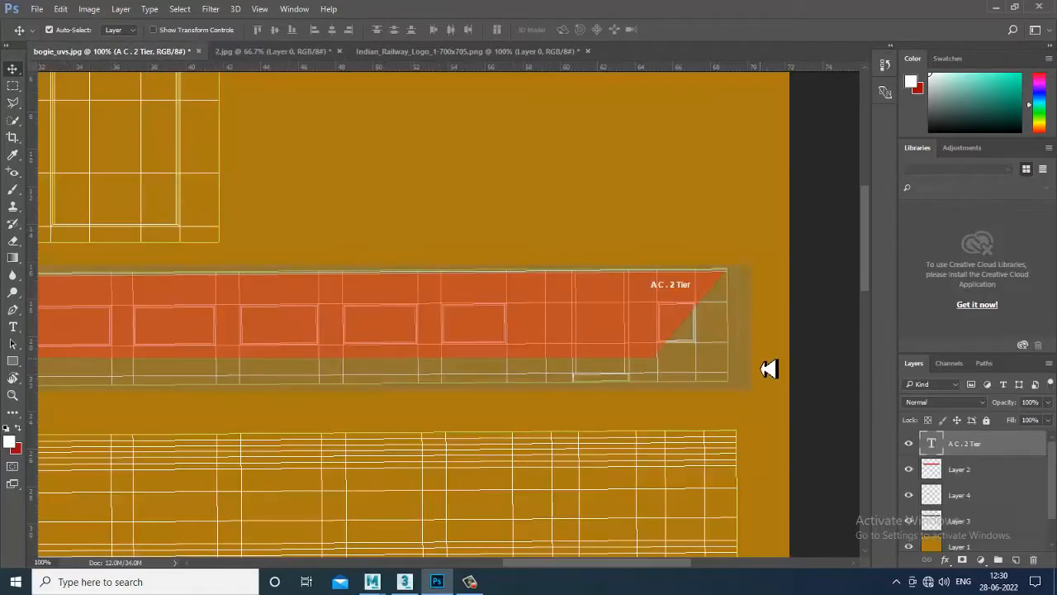
pyautogui.hotkey('ctrl', '+')
pyautogui.hotkey('ctrl', '+')
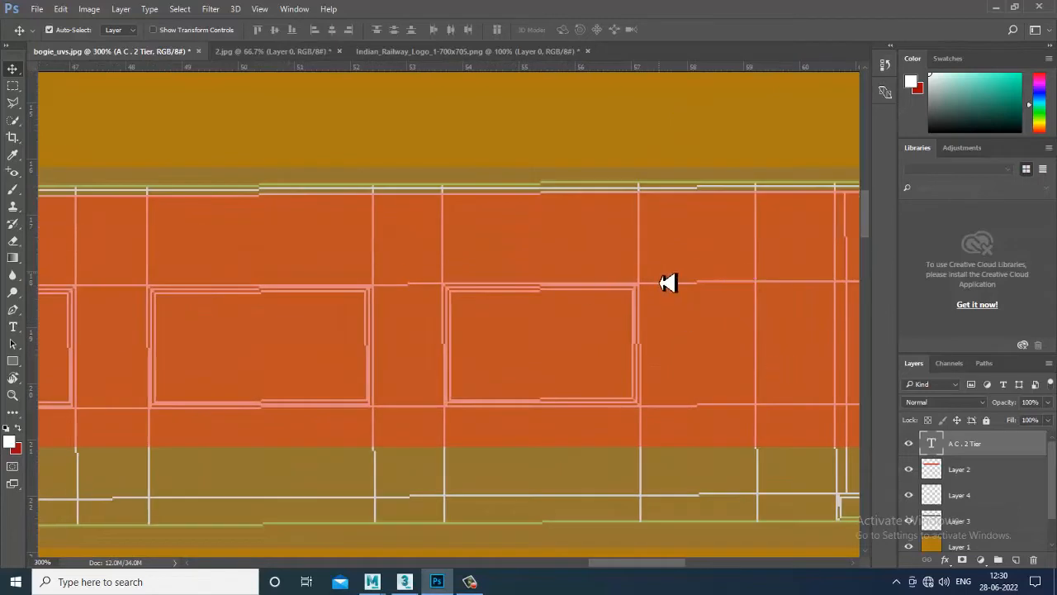
pyautogui.moveTo(668, 284); pyautogui.dragTo(147, 226)
pyautogui.click(602, 195)
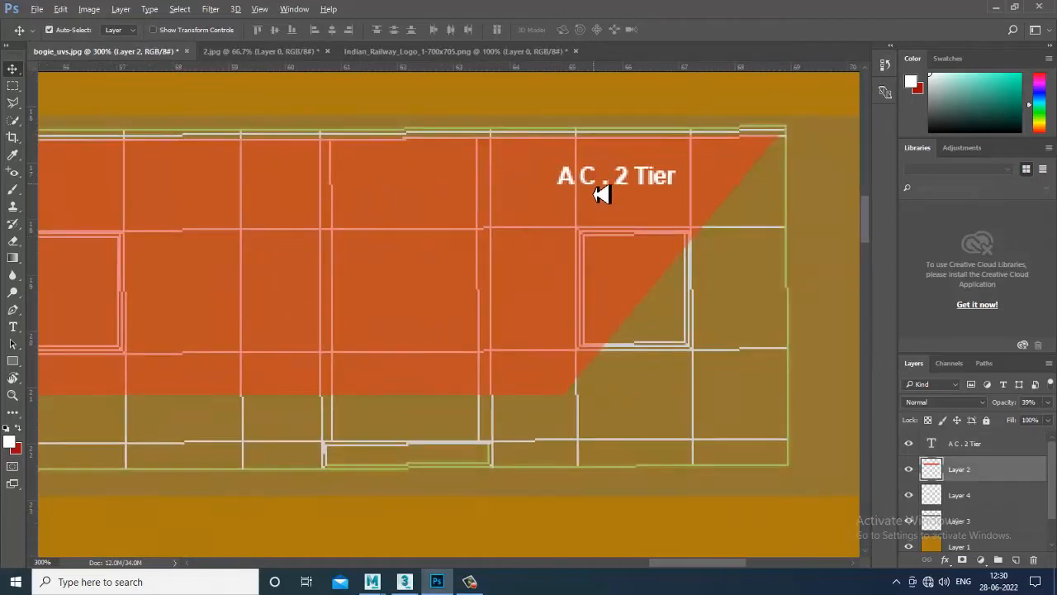
pyautogui.keyDown('alt'); pyautogui.moveTo(602, 194); pyautogui.dragTo(527, 289); pyautogui.keyUp('alt')
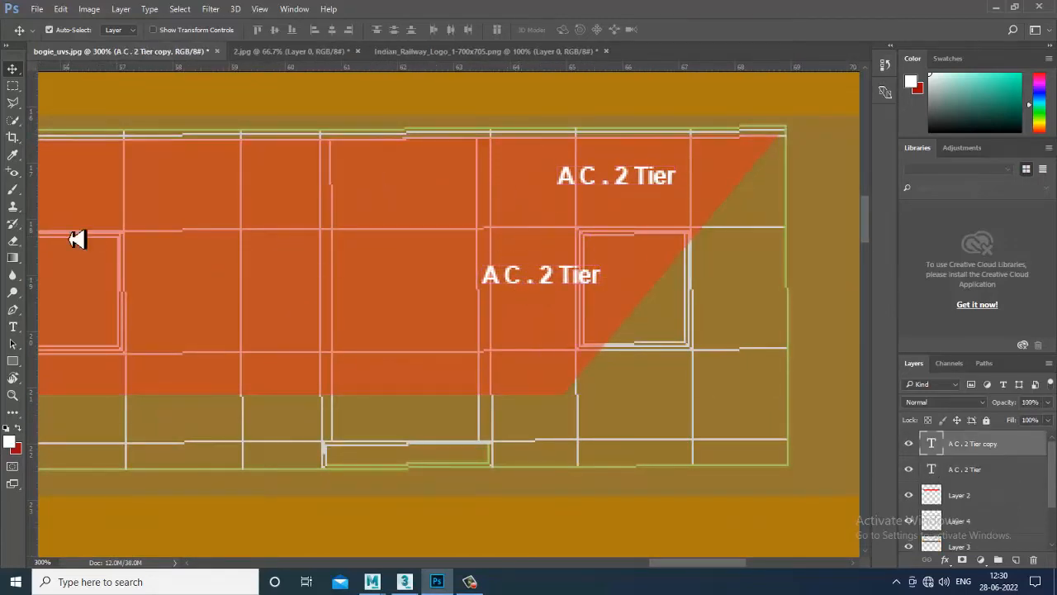
# Change the duplicated text to "Exit", shrink it to about two thirds and place it beside the upper part of the door
pyautogui.click(14, 328)
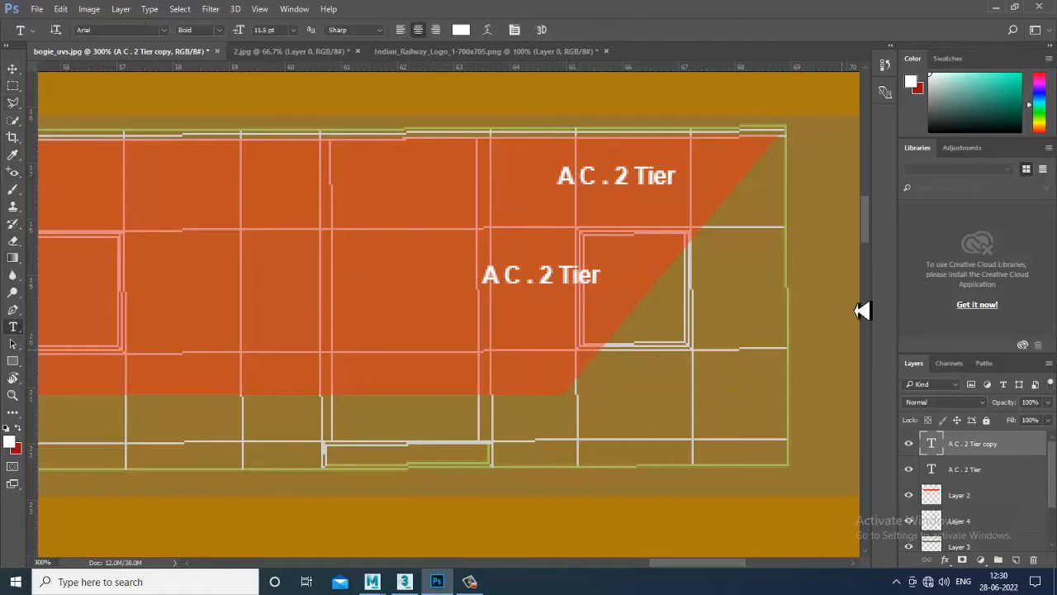
pyautogui.moveTo(607, 283); pyautogui.dragTo(283, 267)
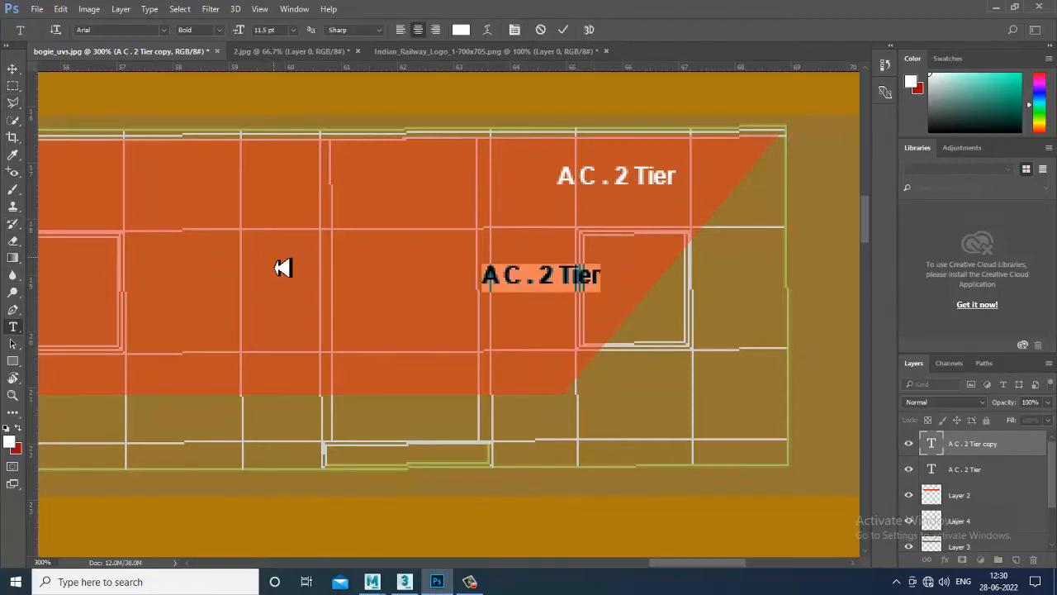
pyautogui.write('Exit')
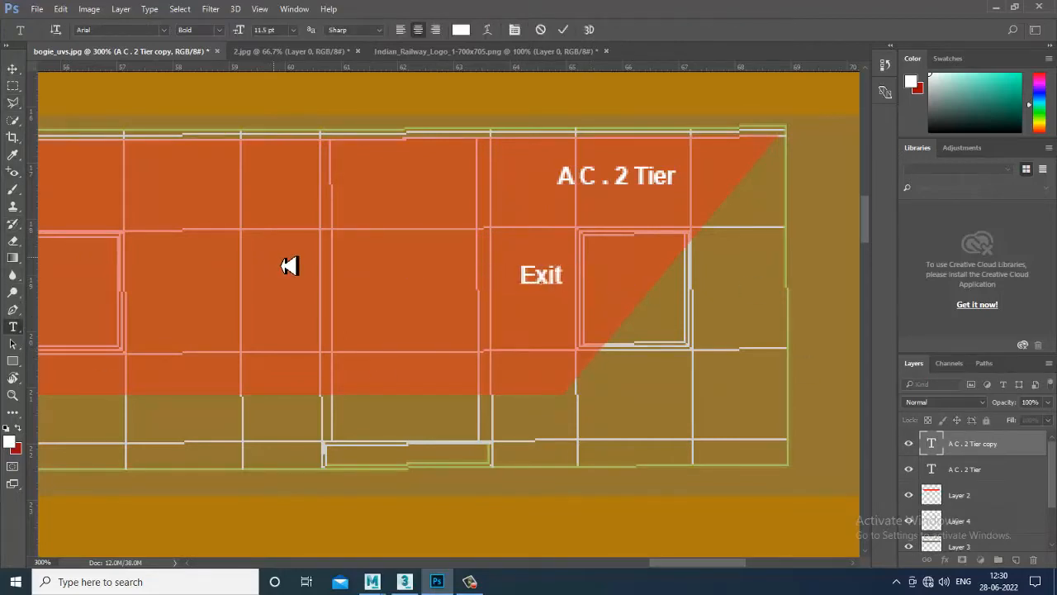
pyautogui.click(12, 69)
pyautogui.hotkey('ctrl', 't')
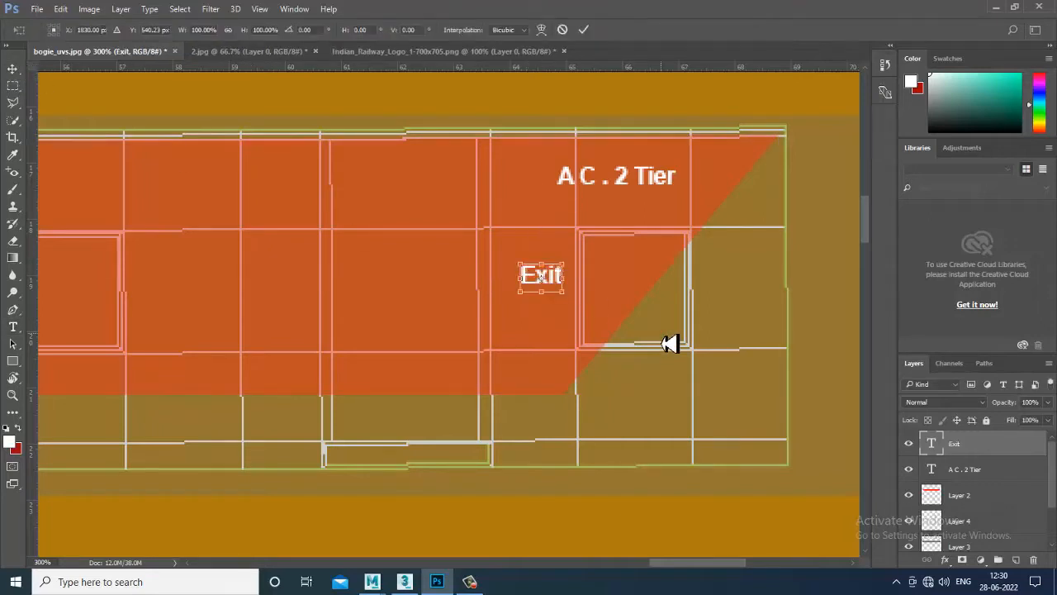
pyautogui.keyDown('alt'); pyautogui.moveTo(573, 304); pyautogui.dragTo(529, 252); pyautogui.keyUp('alt')
pyautogui.press('Return')
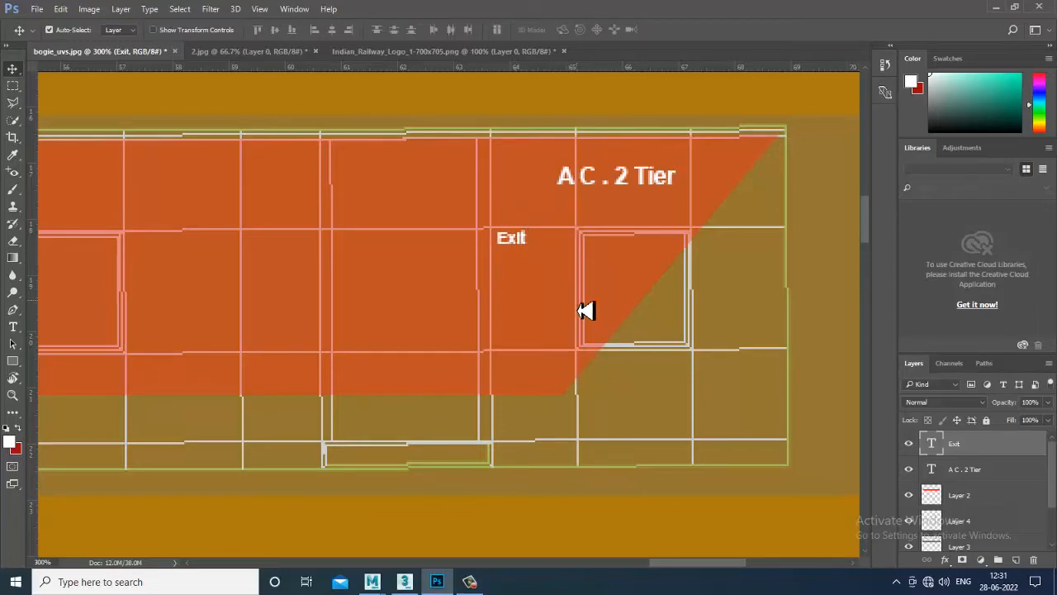
# Compare the window row and both ends of the painted coach side with 2.jpg
pyautogui.hotkey('ctrl', '-')
pyautogui.hotkey('ctrl', '-')
pyautogui.moveTo(420, 337); pyautogui.dragTo(792, 332)
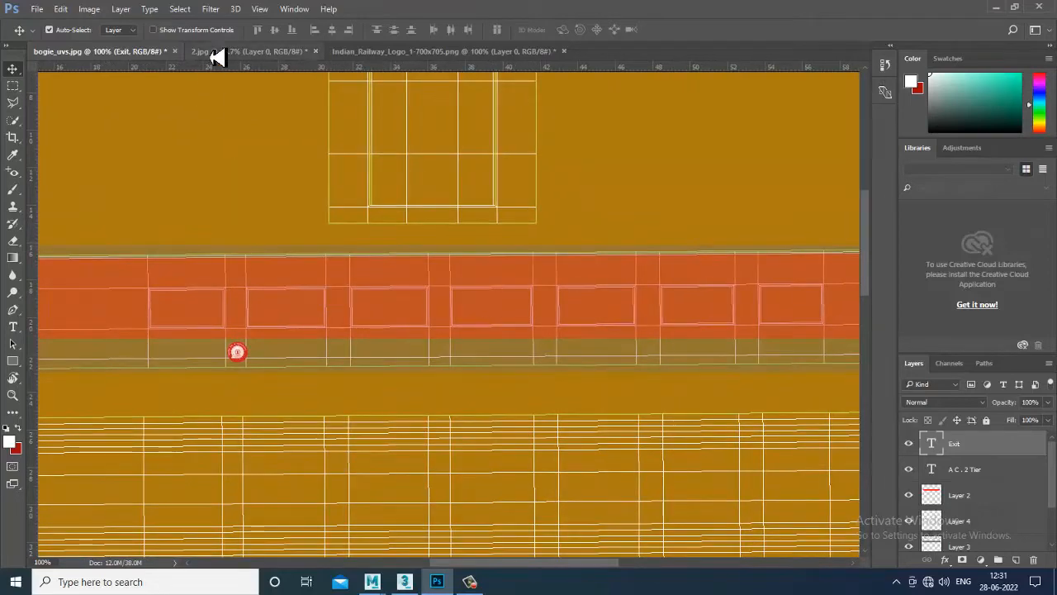
pyautogui.click(216, 55)
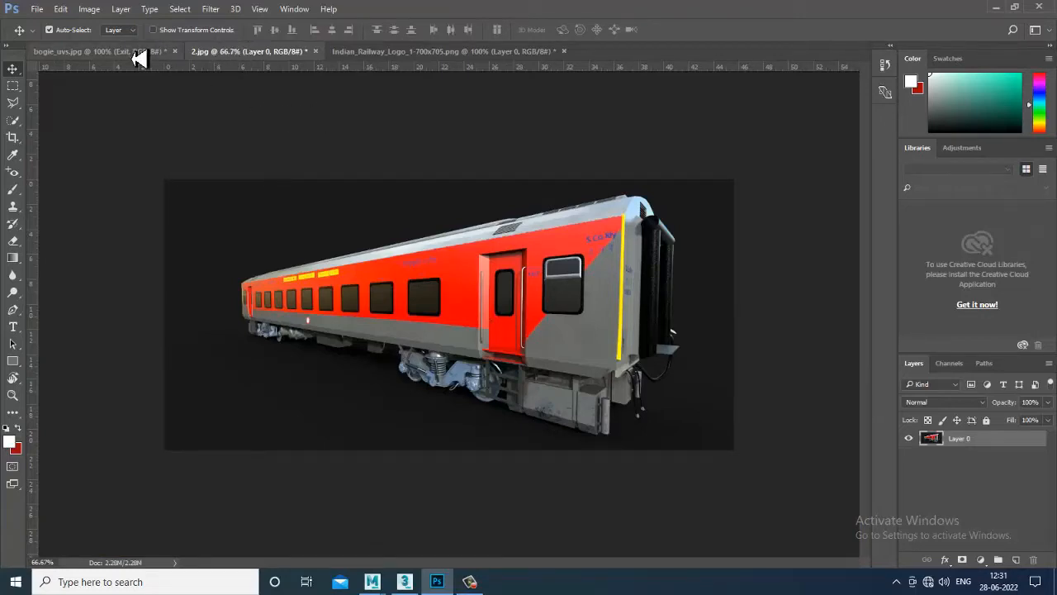
pyautogui.click(101, 51)
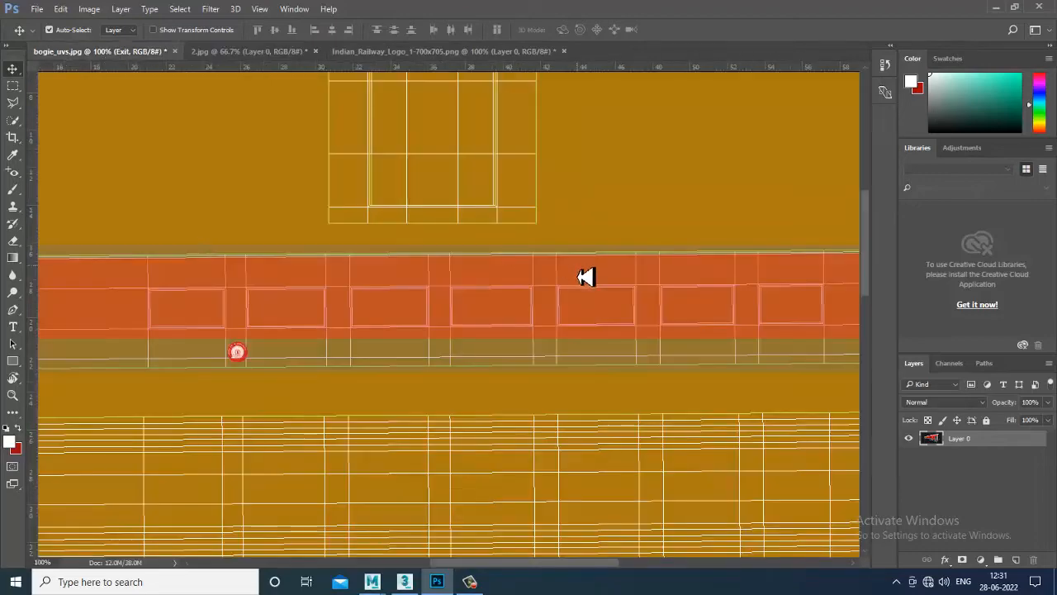
pyautogui.keyDown('ctrl'); pyautogui.hscroll(-5, 583, 278); pyautogui.keyUp('ctrl')
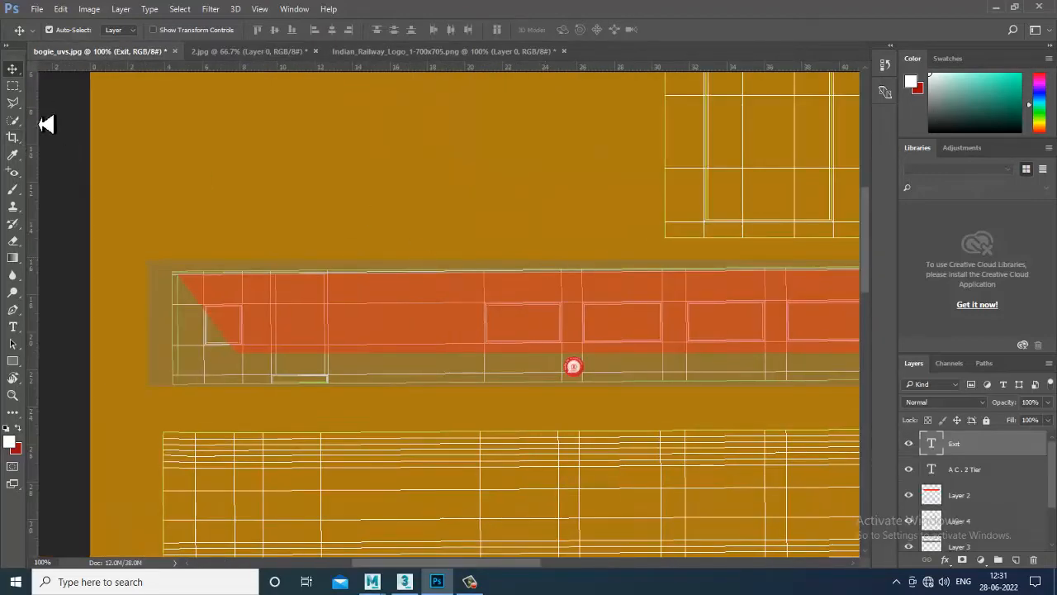
pyautogui.moveTo(722, 364); pyautogui.dragTo(9, 293)
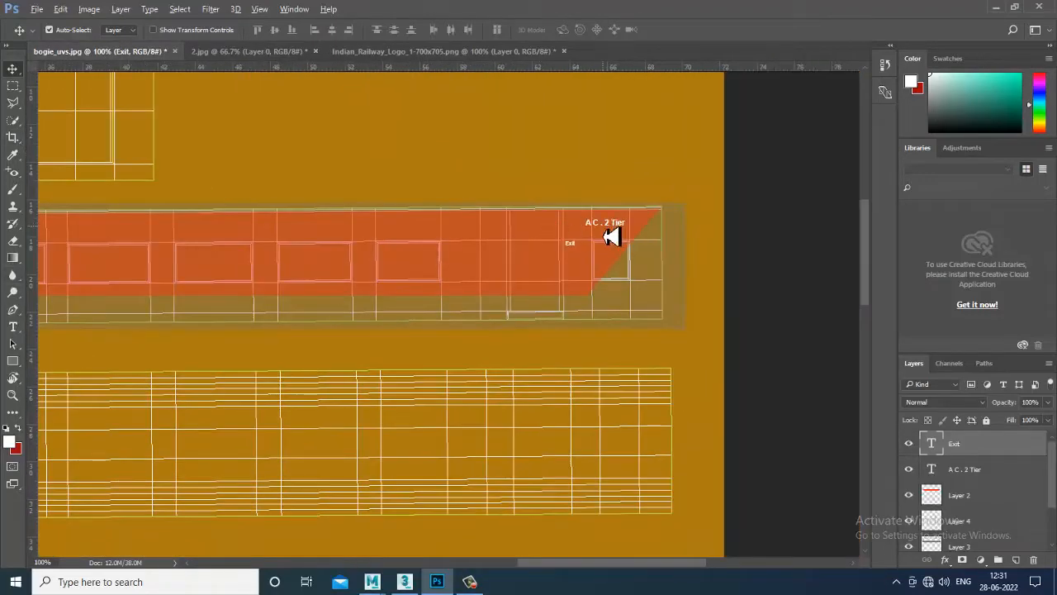
# Duplicate the A C . 2 Tier text and move the copy to the opposite end of the red band, near that end's door
pyautogui.keyDown('alt'); pyautogui.moveTo(611, 237); pyautogui.dragTo(436, 245); pyautogui.keyUp('alt')
pyautogui.hotkey('ctrl', 'alt', 'z')
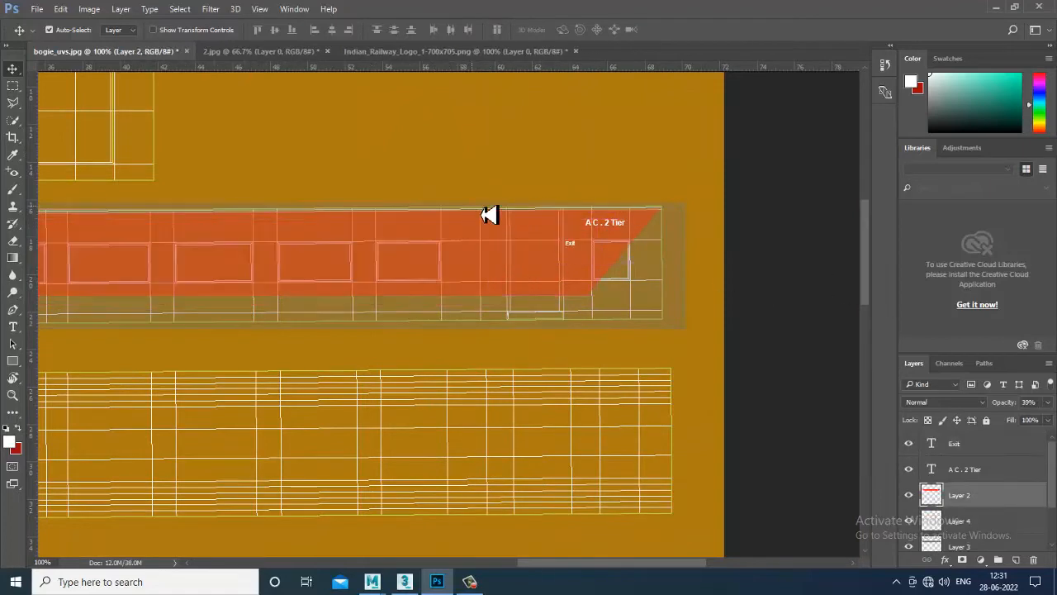
pyautogui.click(619, 238)
pyautogui.keyDown('alt'); pyautogui.moveTo(625, 233); pyautogui.dragTo(817, 185); pyautogui.keyUp('alt')
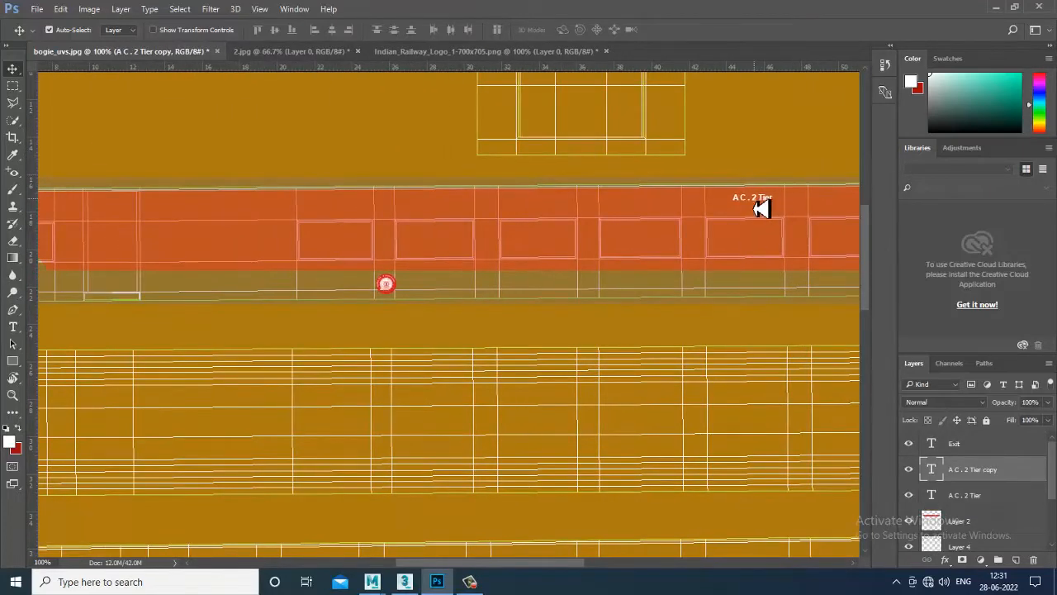
pyautogui.moveTo(757, 204); pyautogui.dragTo(101, 222)
pyautogui.moveTo(213, 210); pyautogui.dragTo(576, 216)
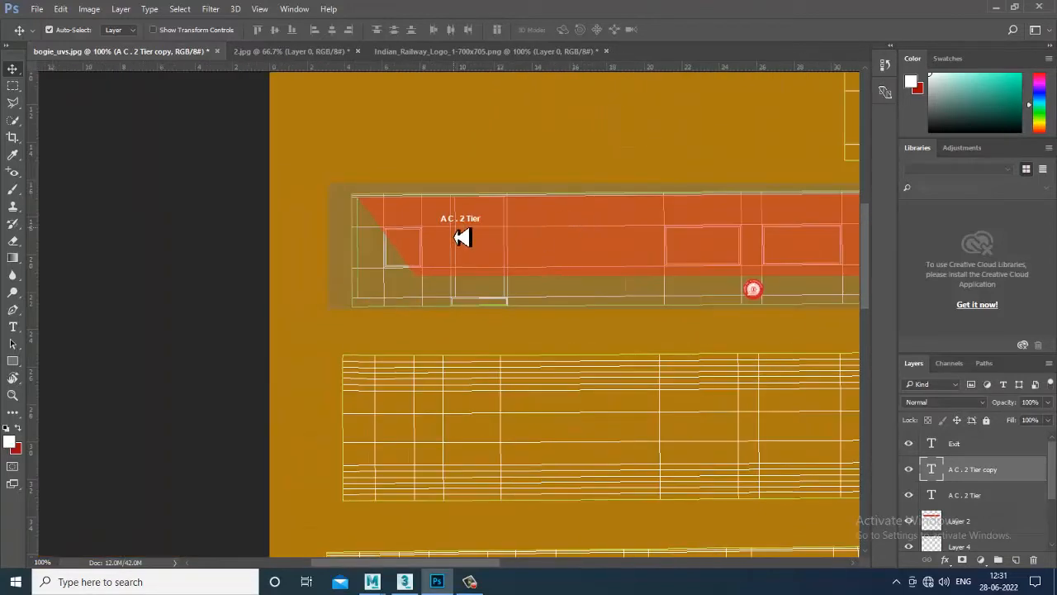
# Move the duplicated A C . 2 Tier text above the end window and change its wording to "S.Co .Rly", following 2.jpg
pyautogui.moveTo(471, 230); pyautogui.dragTo(424, 223)
pyautogui.hotkey('ctrl', '=')
pyautogui.hotkey('ctrl', '=')
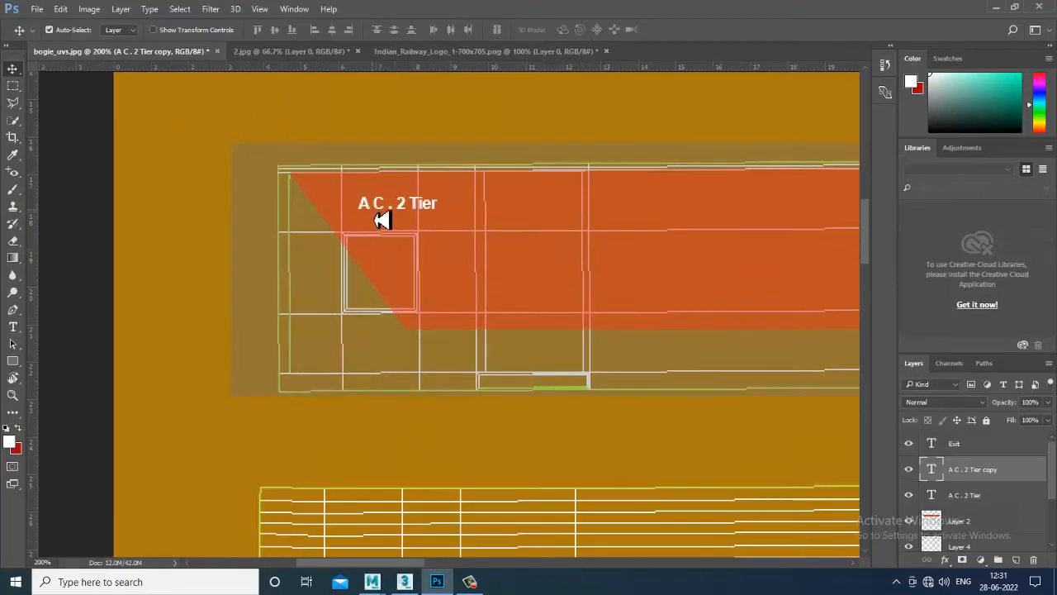
pyautogui.click(12, 327)
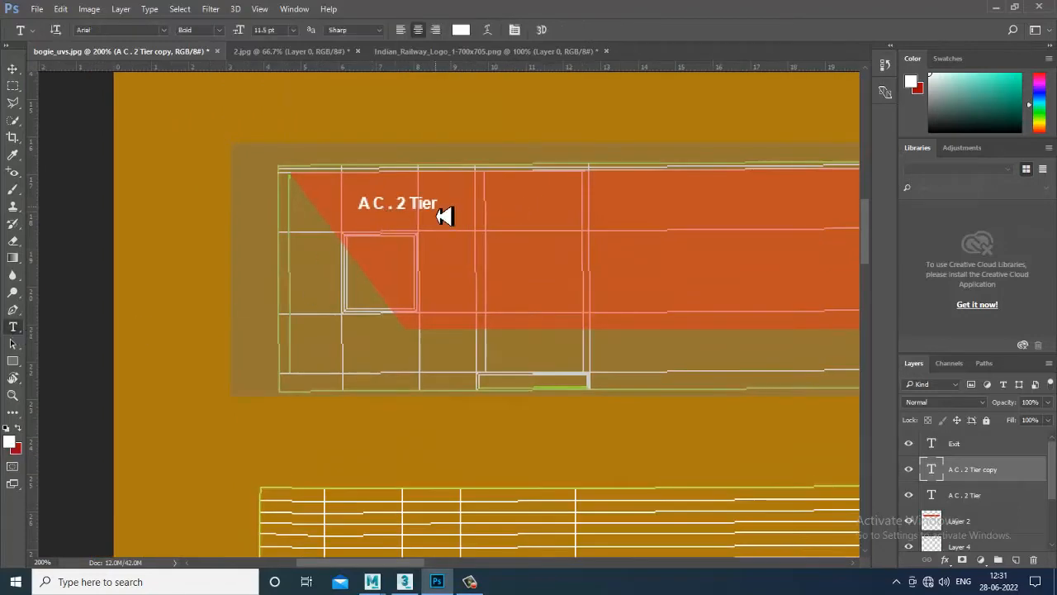
pyautogui.moveTo(445, 215); pyautogui.dragTo(236, 216)
pyautogui.write('S')
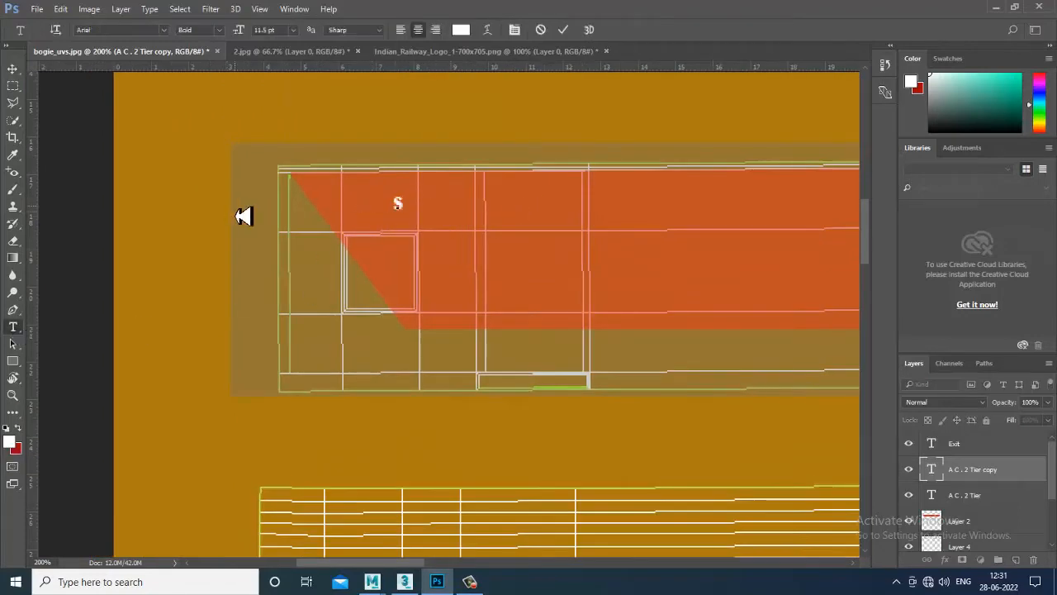
pyautogui.click(289, 51)
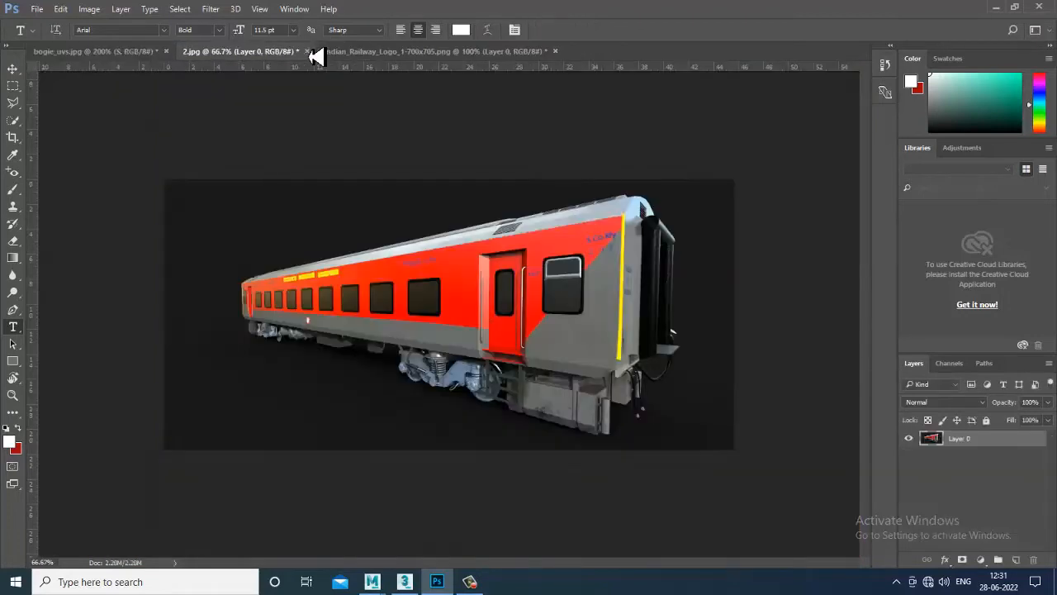
pyautogui.click(116, 53)
pyautogui.click(404, 210)
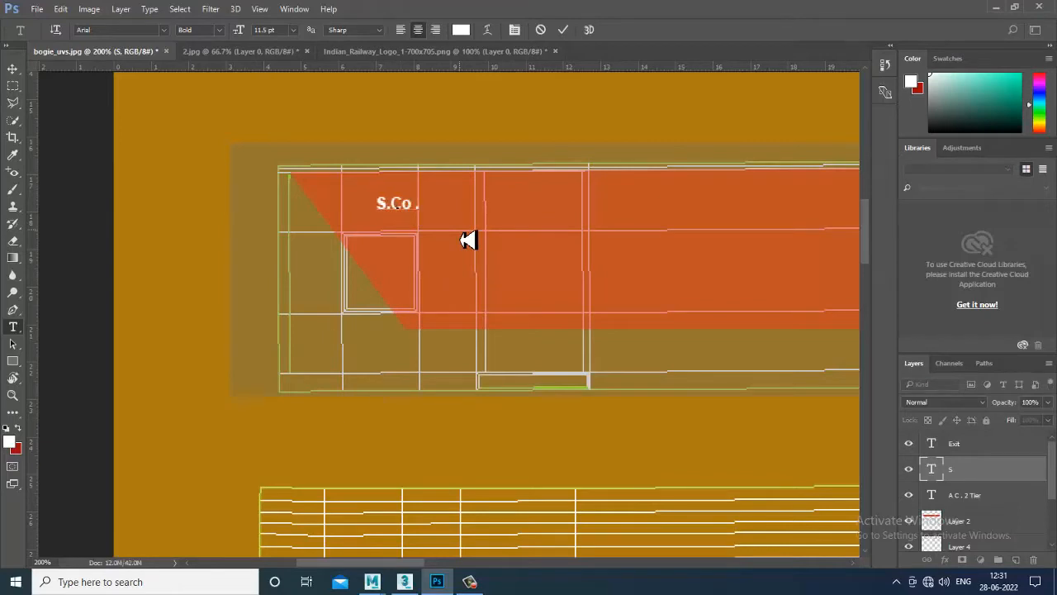
pyautogui.write('.Co .Rly')
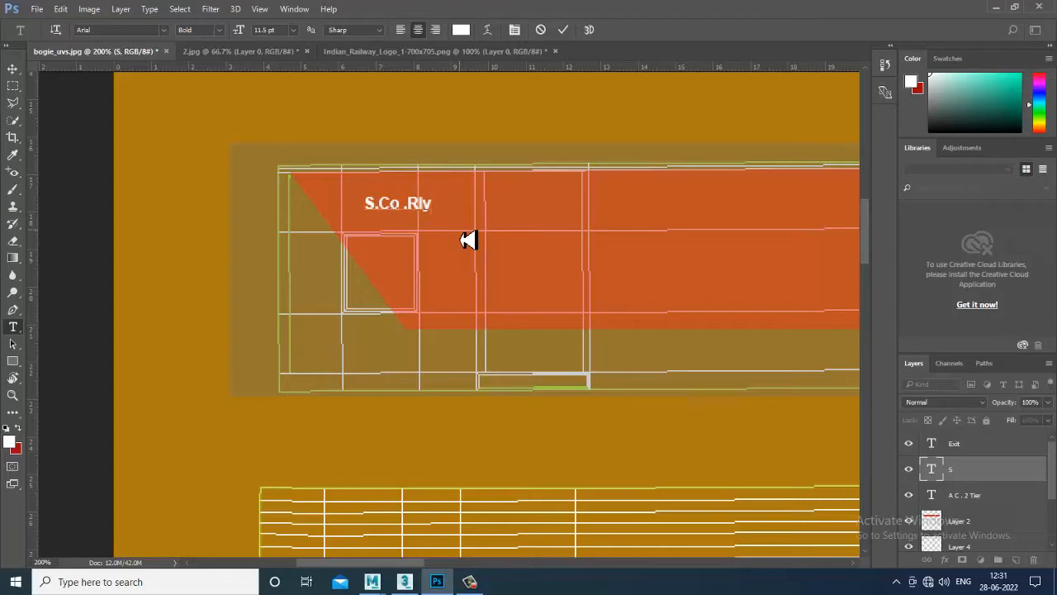
pyautogui.click(13, 68)
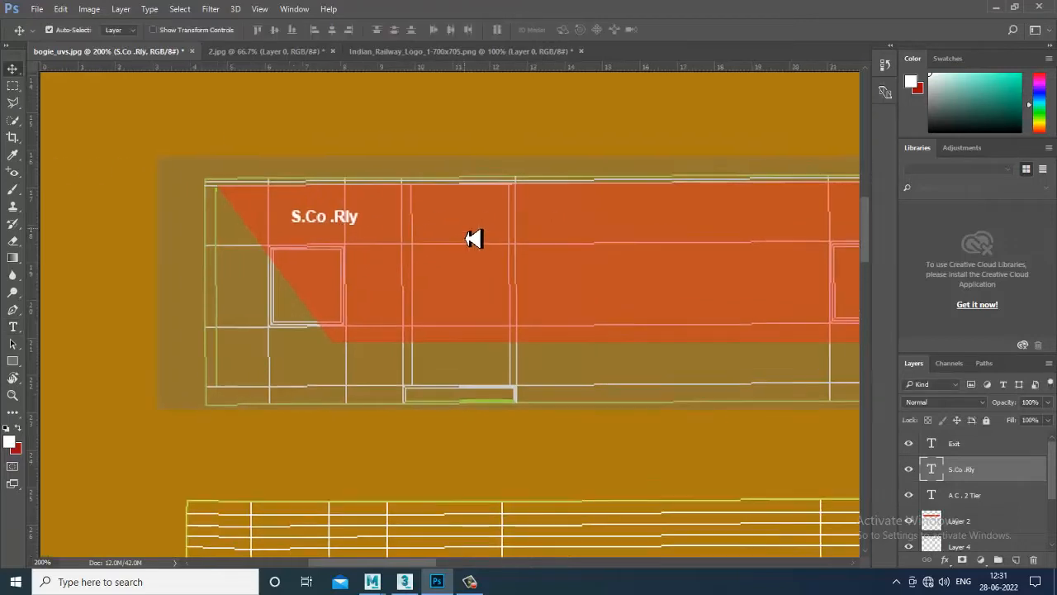
pyautogui.moveTo(360, 228); pyautogui.dragTo(357, 231)
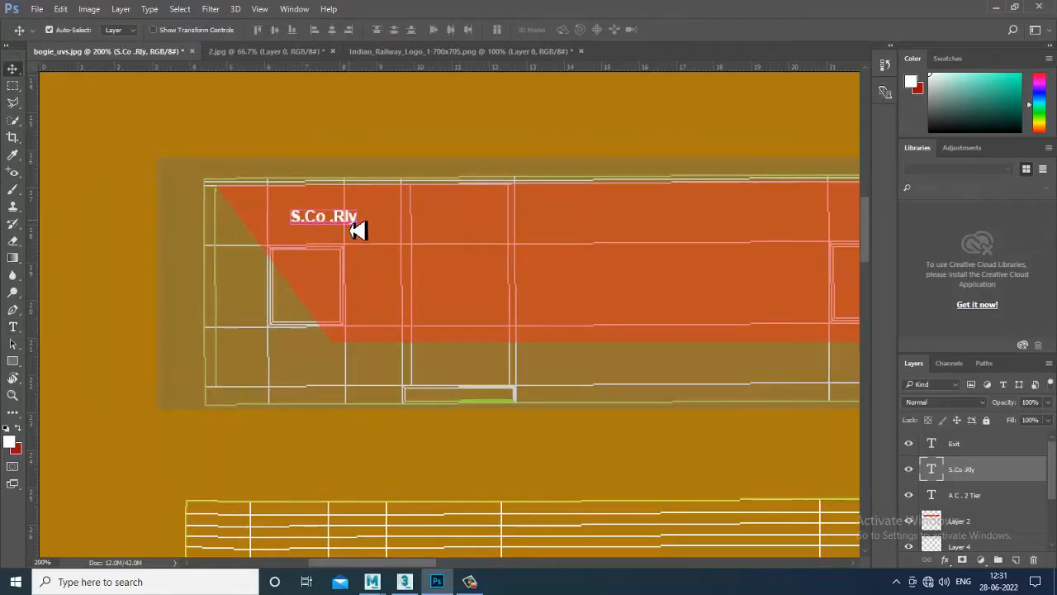
# Raise the opacity of the red band on Layer 2 to 100%
pyautogui.hotkey('ctrl', '-')
pyautogui.hotkey('ctrl', '-')
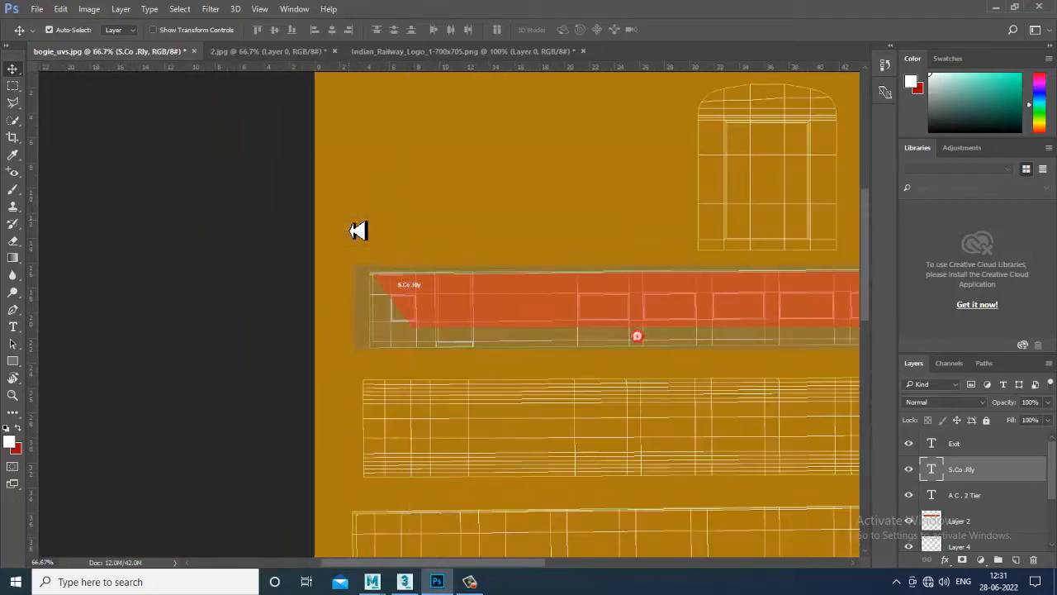
pyautogui.moveTo(665, 315); pyautogui.dragTo(332, 286)
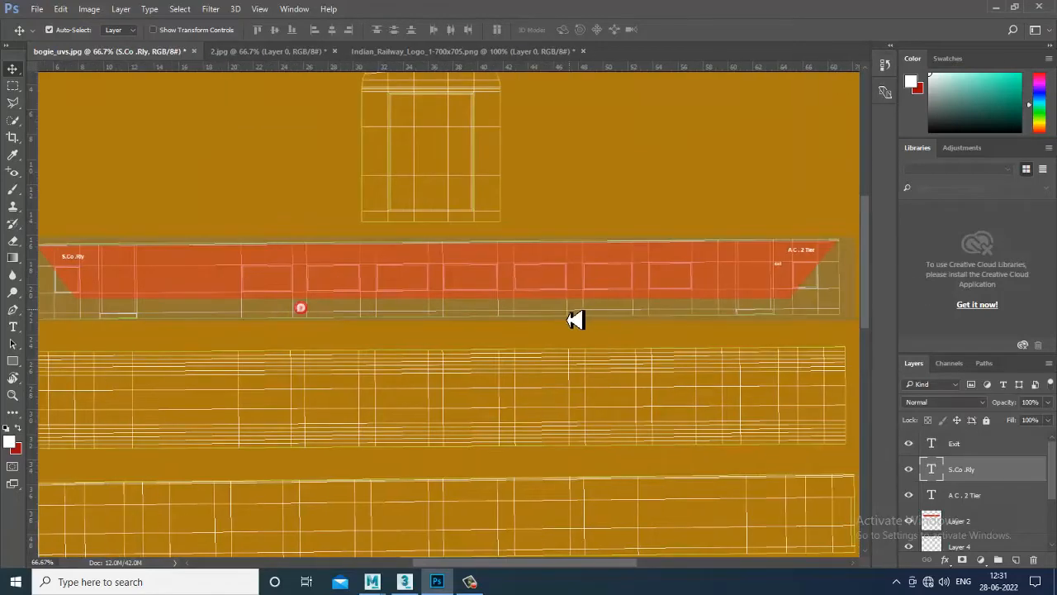
pyautogui.moveTo(570, 319); pyautogui.dragTo(491, 317)
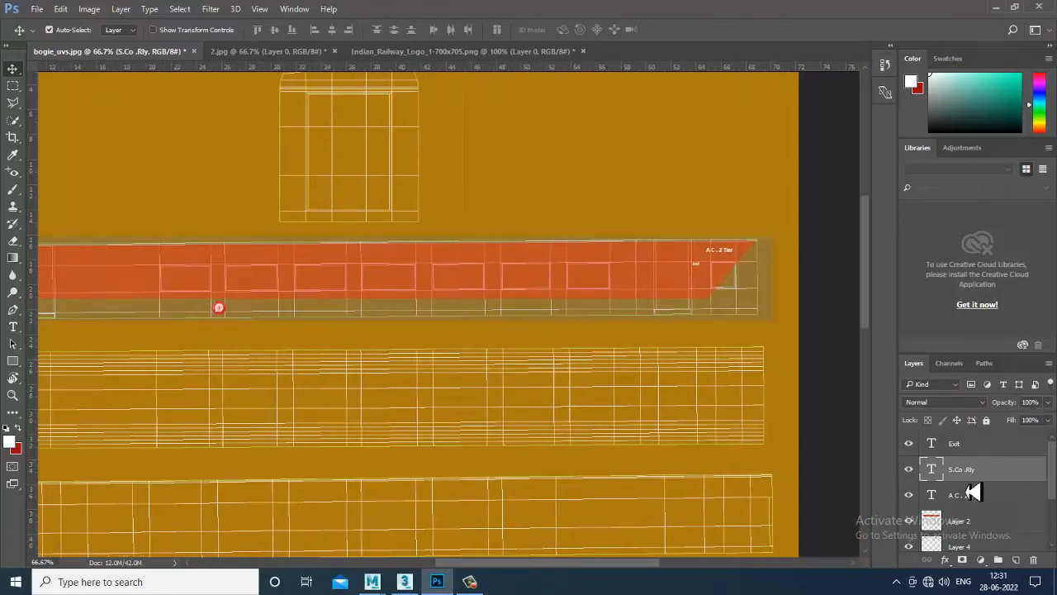
pyautogui.click(991, 522)
pyautogui.click(1049, 403)
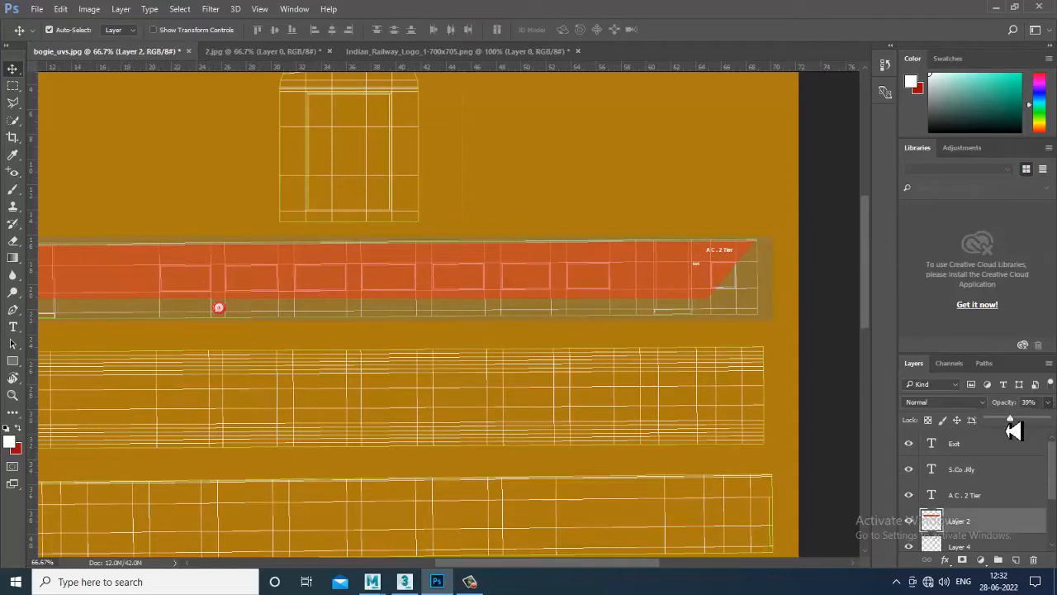
pyautogui.moveTo(1011, 422); pyautogui.dragTo(1047, 419)
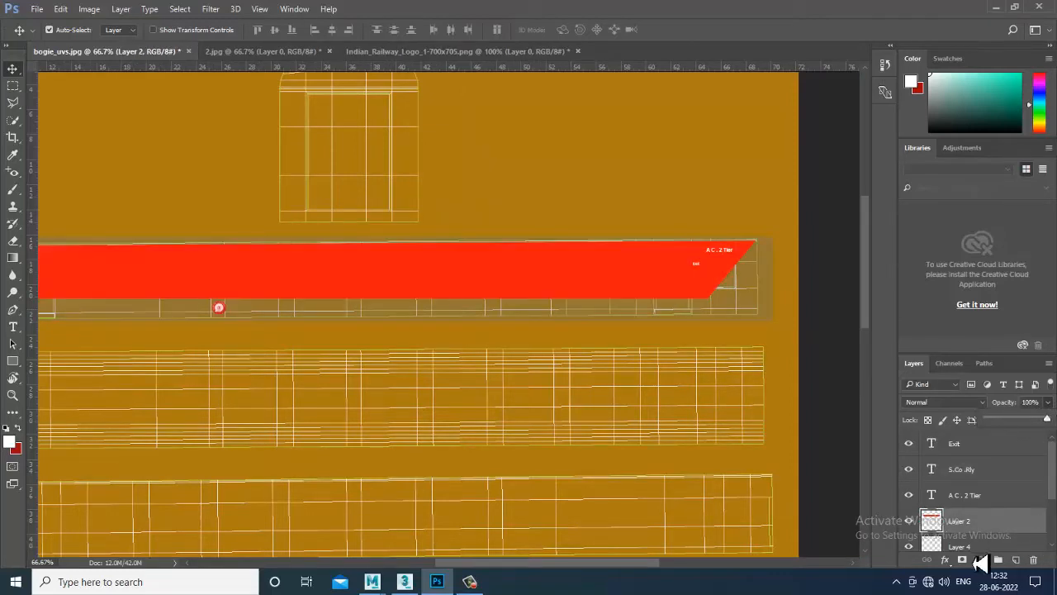
# With Layer 4 active, sample the coach's red from 2.jpg and darken the foreground colour to c30200
pyautogui.click(1033, 541)
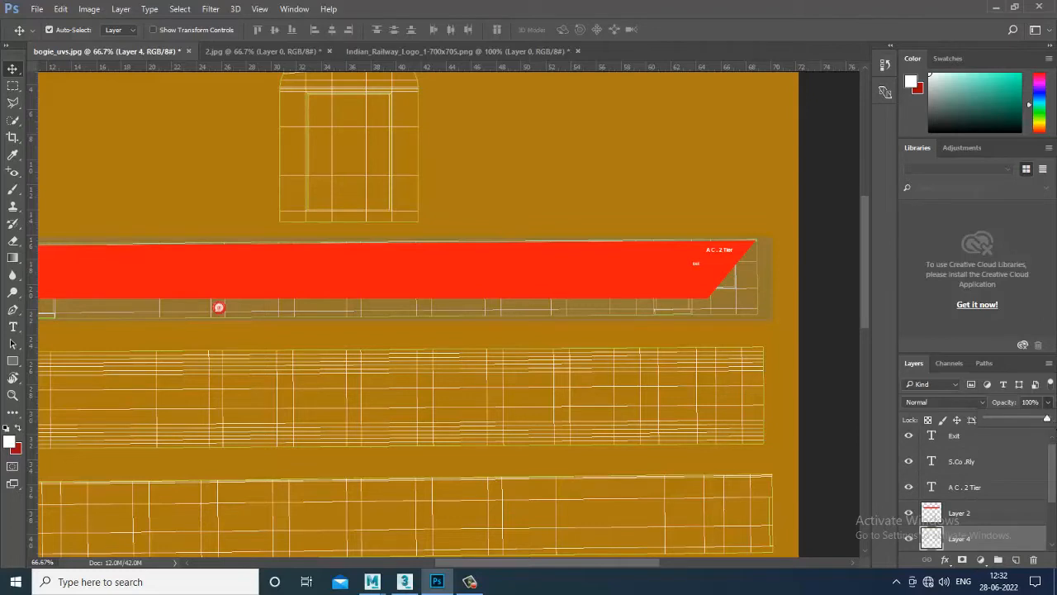
pyautogui.click(238, 52)
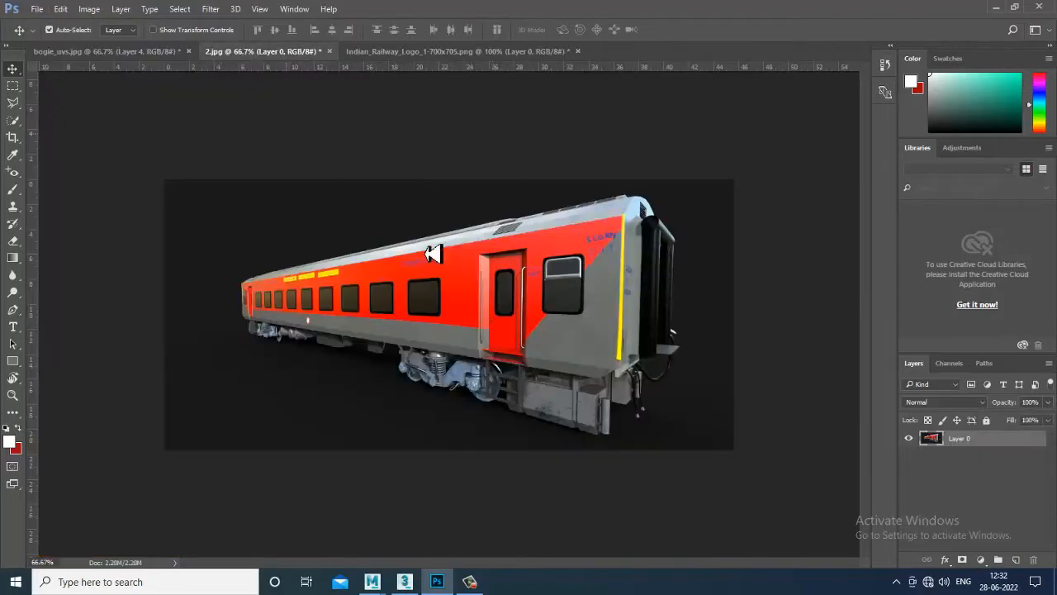
pyautogui.click(13, 155)
pyautogui.click(406, 325)
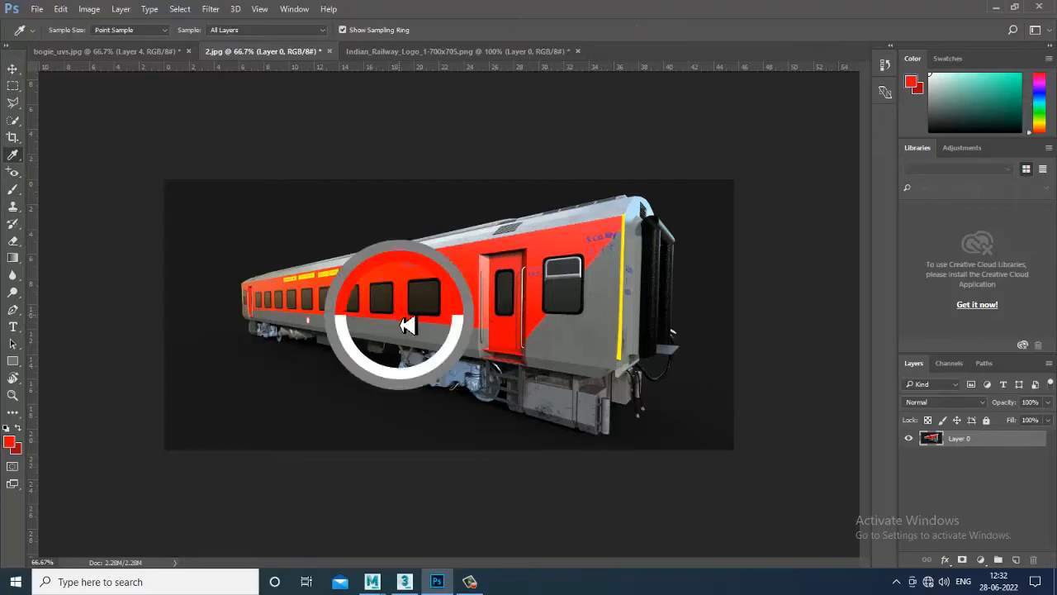
pyautogui.click(10, 443)
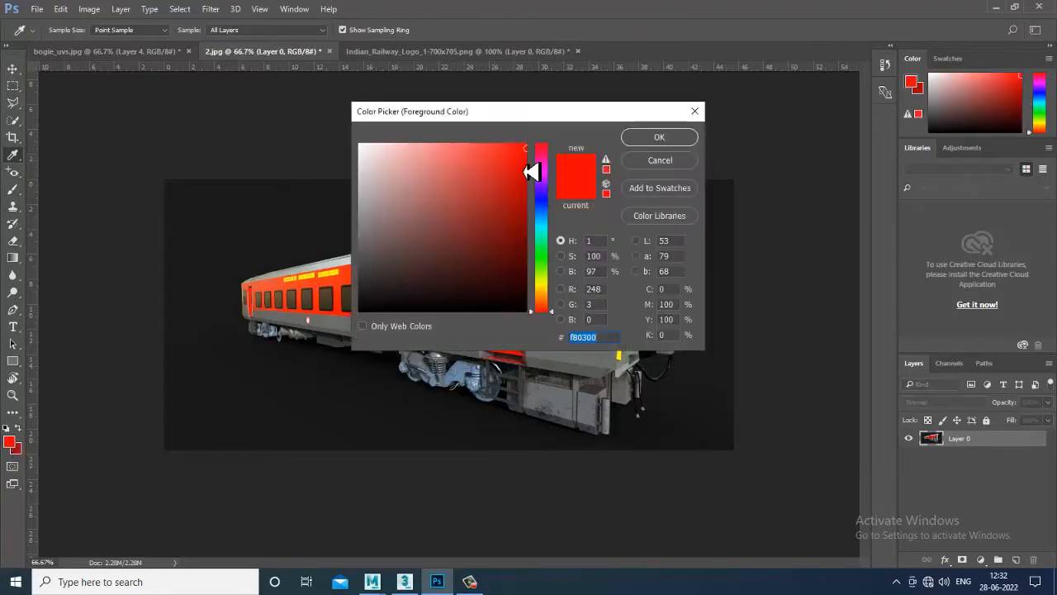
pyautogui.moveTo(525, 171); pyautogui.dragTo(526, 182)
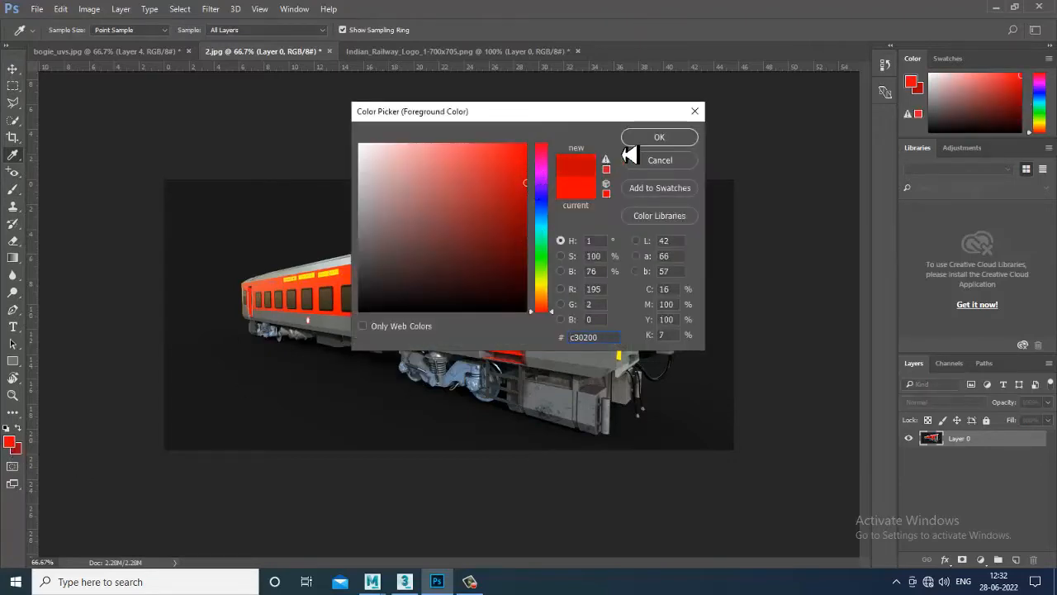
pyautogui.click(659, 139)
pyautogui.click(379, 53)
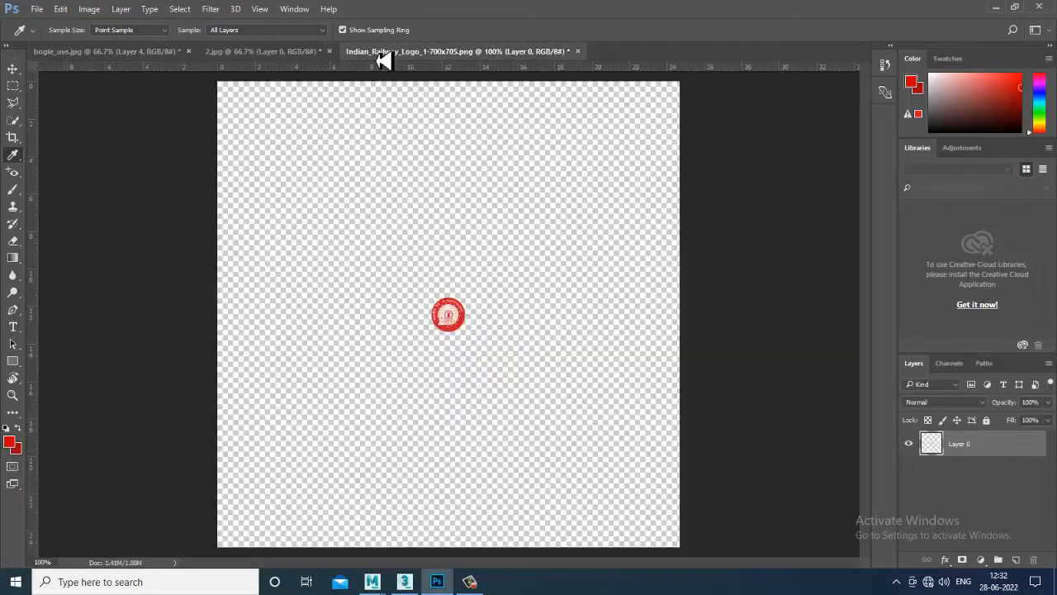
pyautogui.click(151, 52)
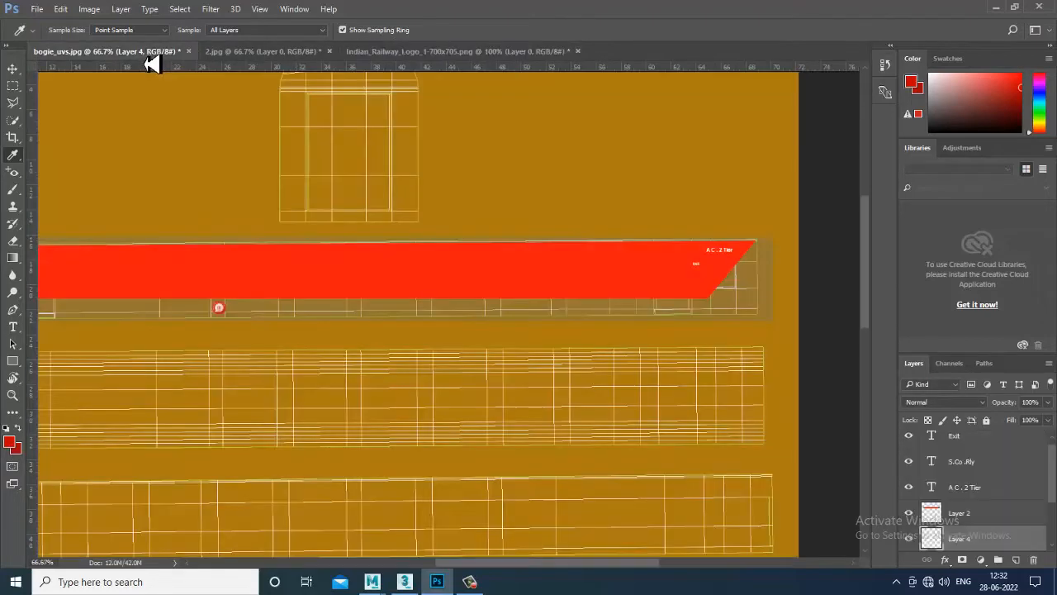
# Load the red band's outline as a selection, fill it on Layer 4, and set the foreground colour to b50604
pyautogui.keyDown('ctrl'); pyautogui.click(940, 519); pyautogui.keyUp('ctrl')
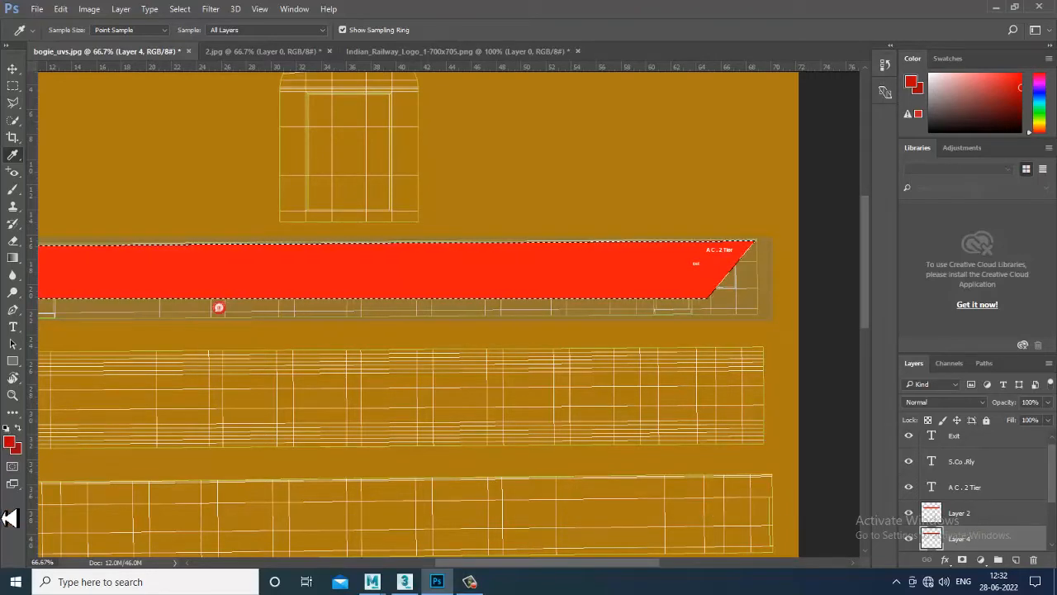
pyautogui.click(10, 443)
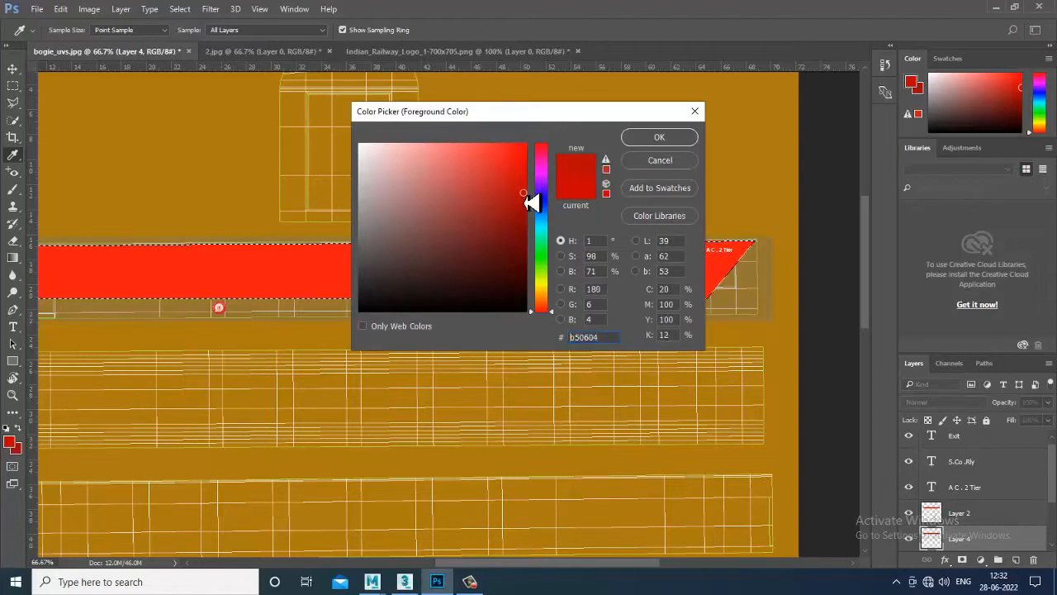
pyautogui.click(660, 139)
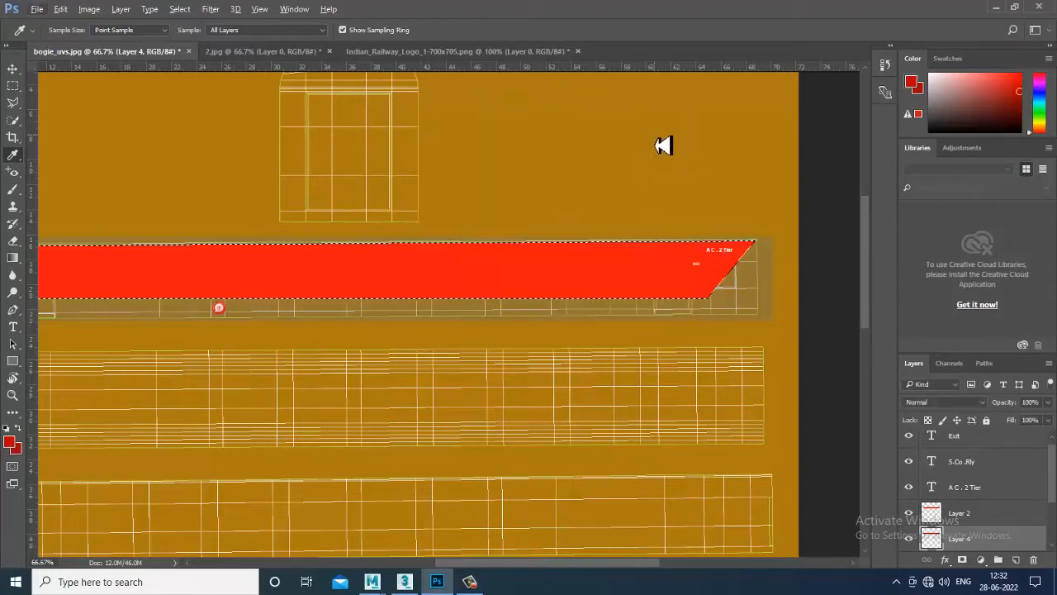
# Change the foreground to a muted, greyish red and fill the selected band on Layer 2 with dark red
pyautogui.click(10, 443)
pyautogui.moveTo(479, 198); pyautogui.dragTo(438, 229)
pyautogui.click(655, 141)
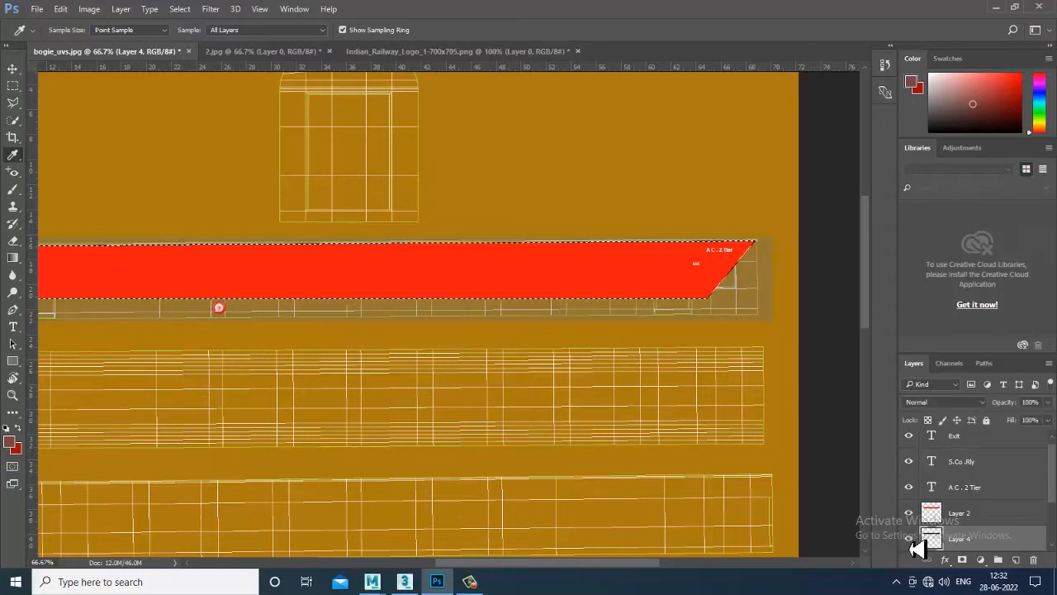
pyautogui.click(989, 516)
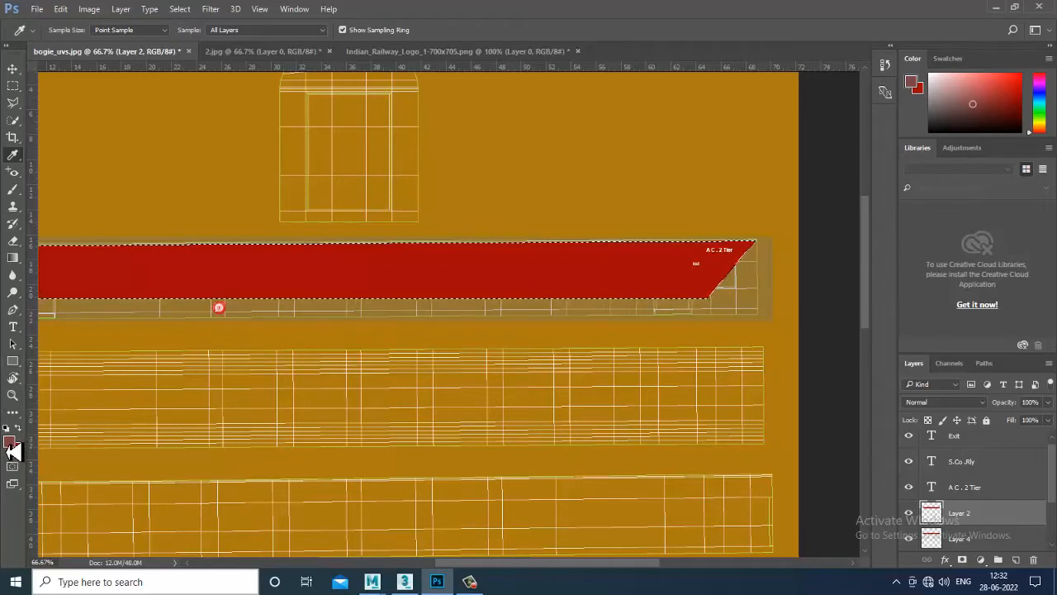
# Hide Layer 2 and activate Layer 4 to check the red band filled on it
pyautogui.click(909, 513)
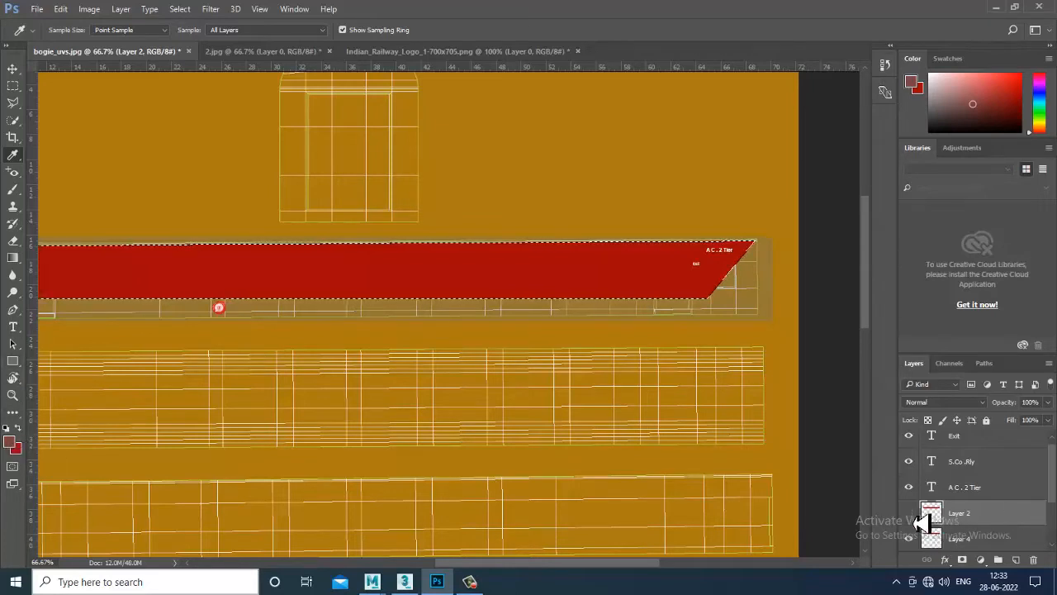
pyautogui.click(980, 545)
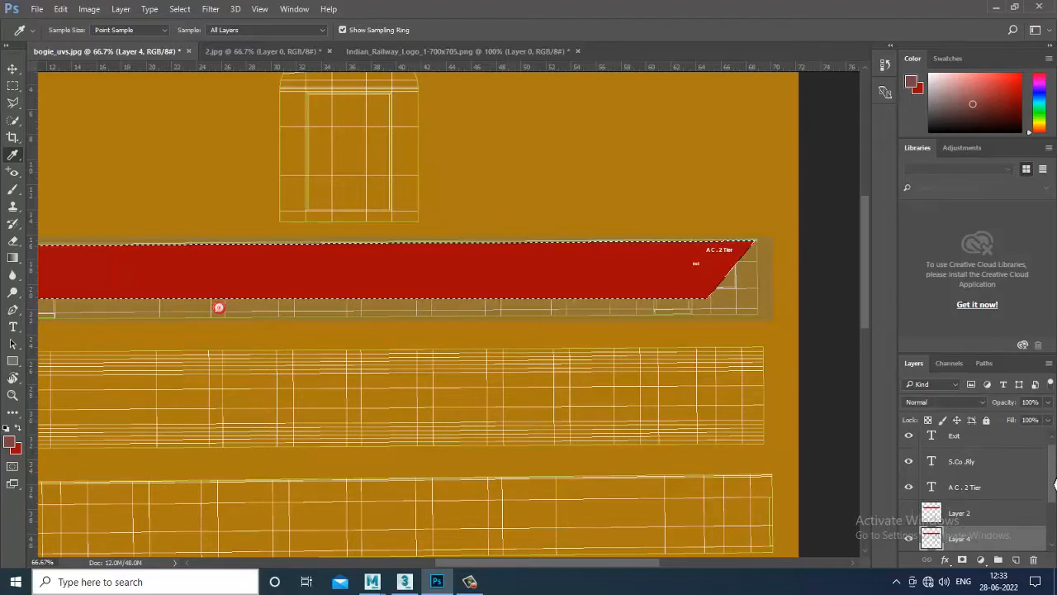
pyautogui.moveTo(1055, 487); pyautogui.dragTo(1055, 522)
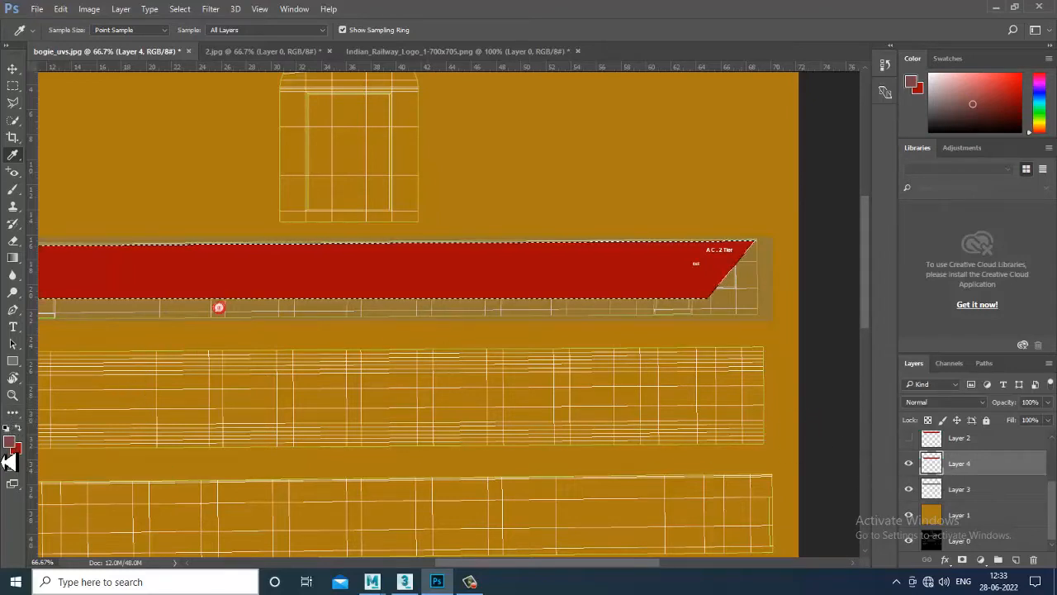
# Sample the coach's bright red from 2.jpg as the foreground colour and return to the bogie_uvs.jpg texture
pyautogui.click(263, 51)
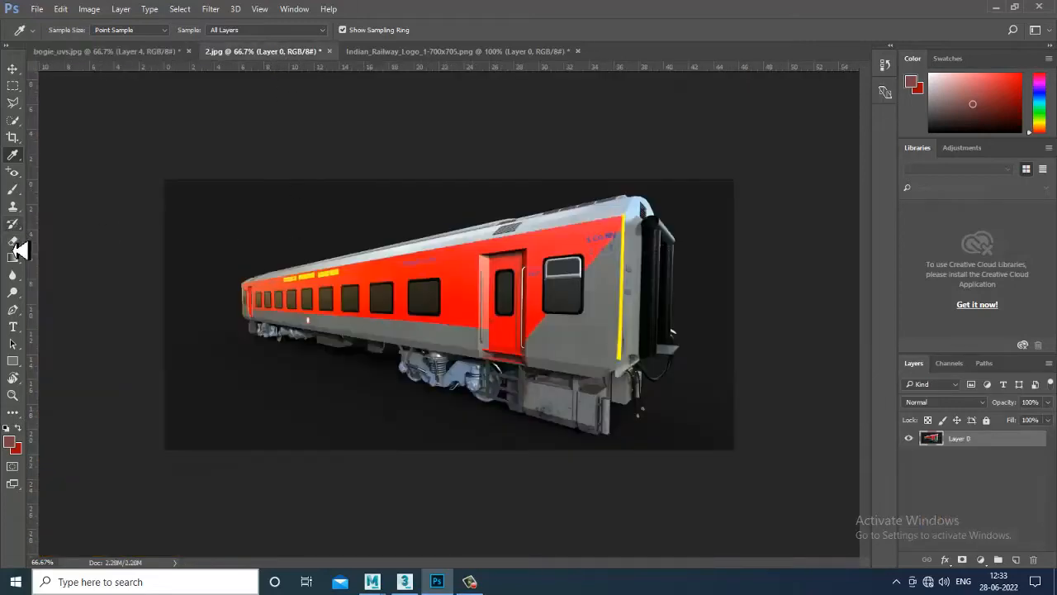
pyautogui.click(465, 328)
pyautogui.moveTo(465, 327); pyautogui.dragTo(438, 328)
pyautogui.click(417, 53)
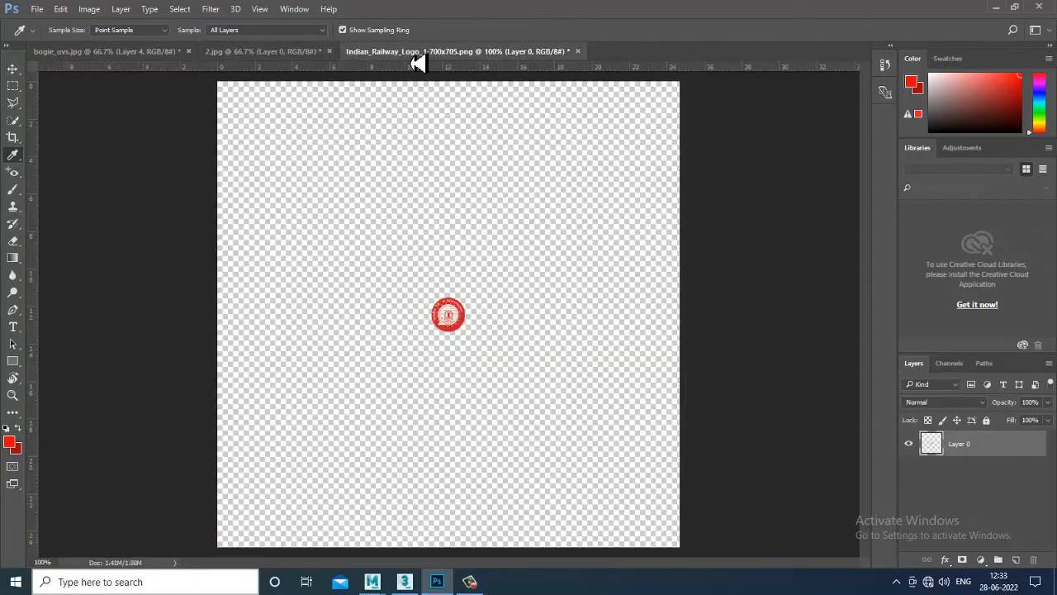
pyautogui.click(111, 53)
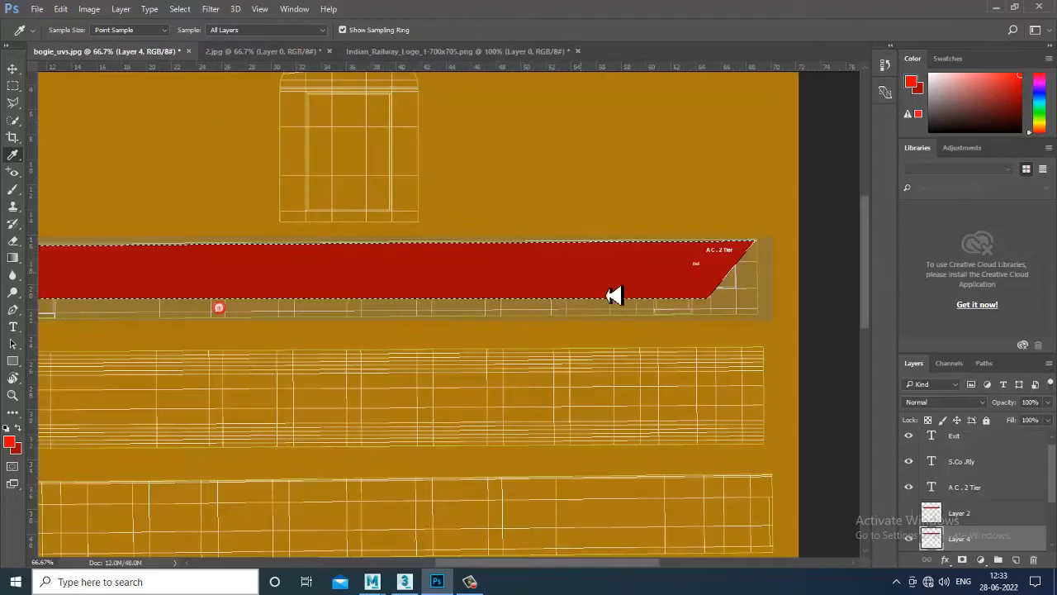
# Show Layer 2 again and fill its selected band with the sampled bright red
pyautogui.click(962, 514)
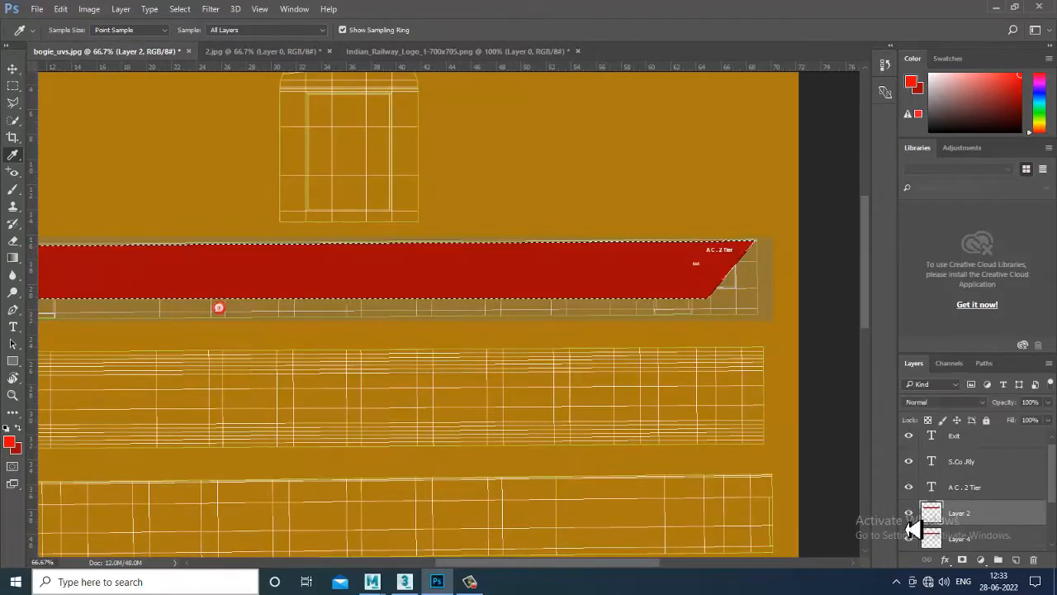
pyautogui.click(921, 535)
pyautogui.scroll(-1, 983, 529)
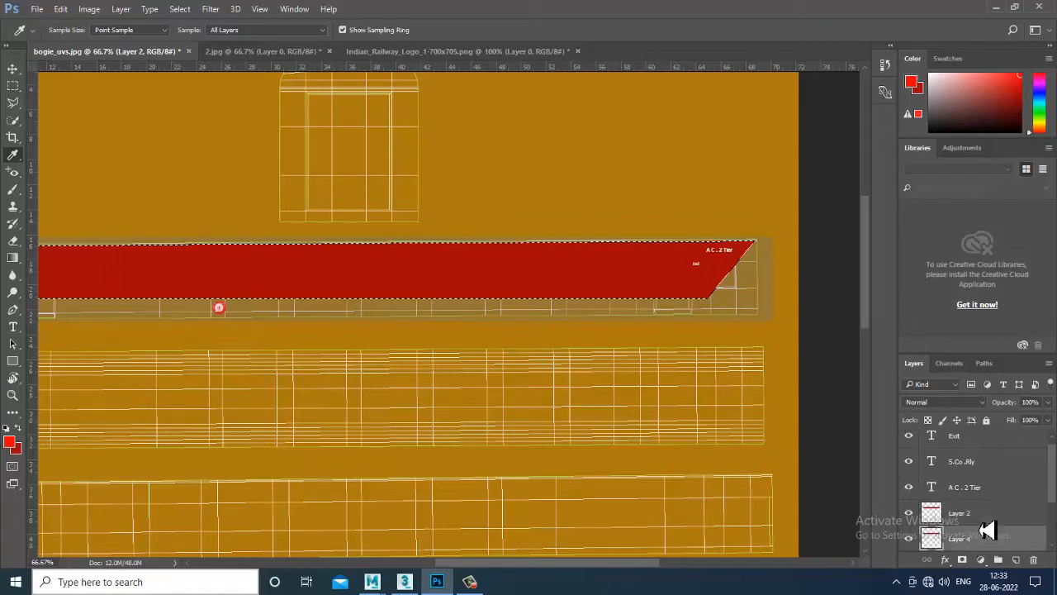
pyautogui.click(983, 472)
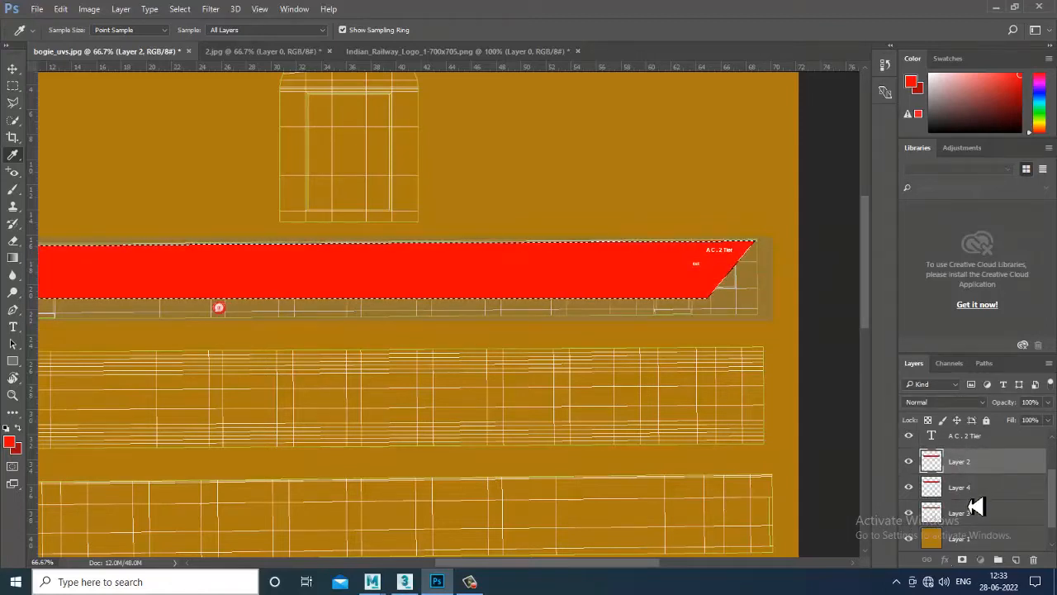
# Delete Layer 4 from the texture document
pyautogui.click(975, 489)
pyautogui.click(1033, 560)
pyautogui.click(493, 228)
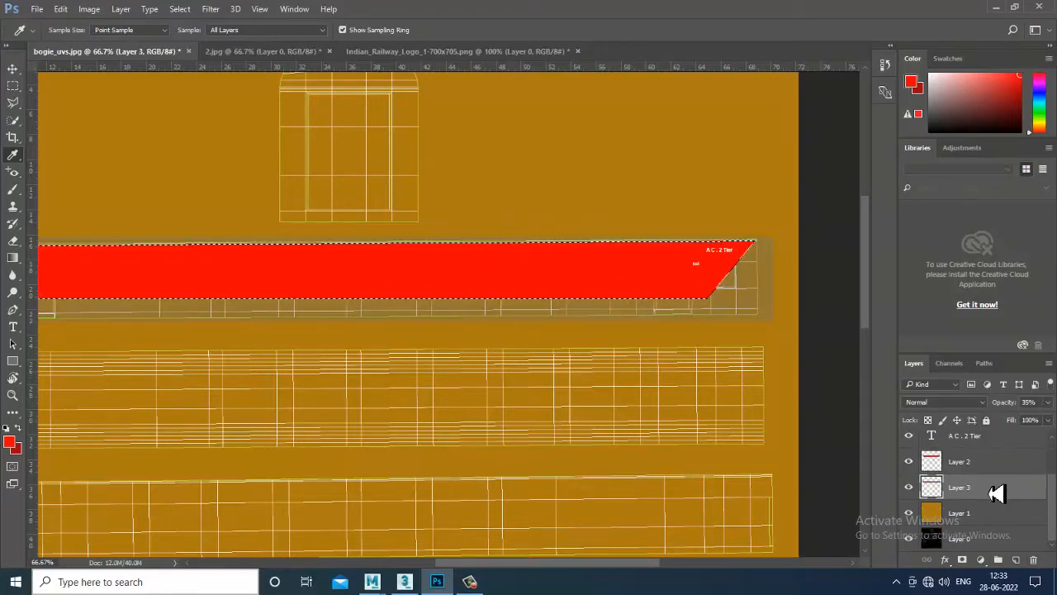
# Set the opacity of Layer 3's grey strip to 100%, activate Layer 2 and clear the selection around the red band
pyautogui.click(1047, 403)
pyautogui.moveTo(1009, 423); pyautogui.dragTo(1048, 420)
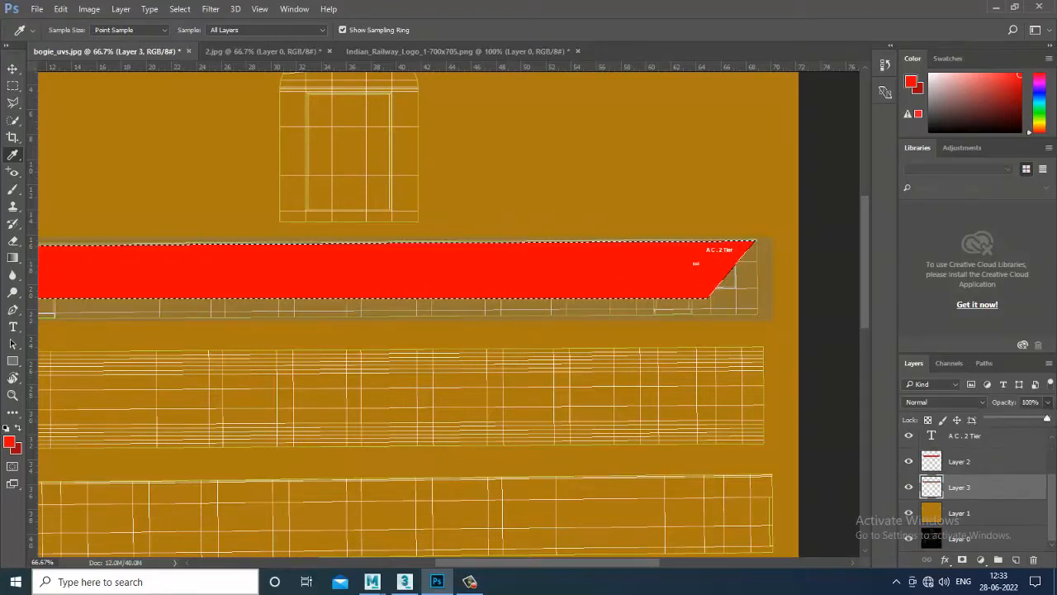
pyautogui.click(966, 477)
pyautogui.hotkey('ctrl', 'd')
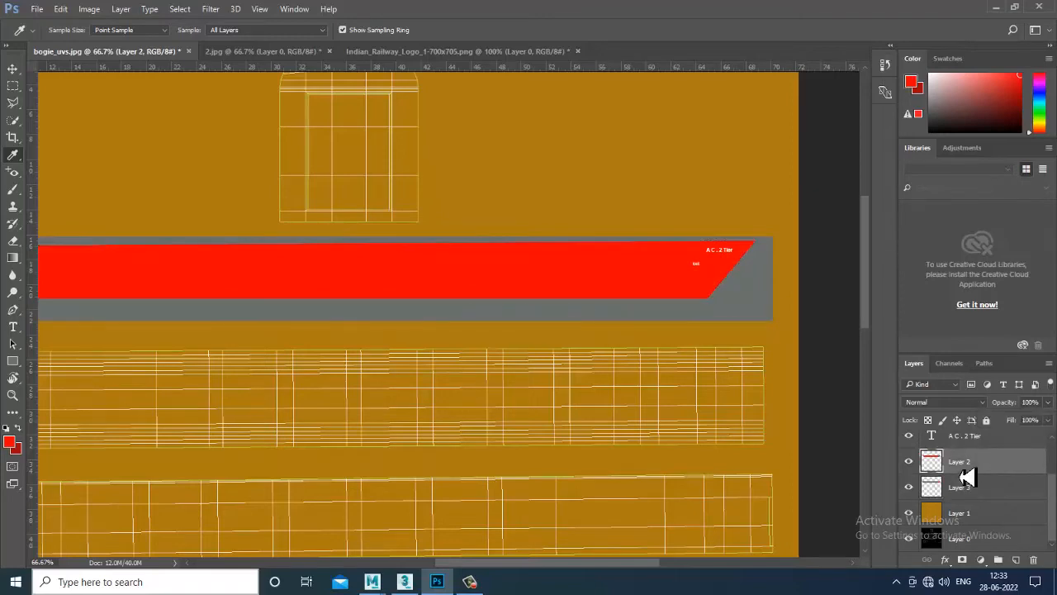
# Copy the railway logo from its own document onto the grey strip below the red band in bogie_uvs.jpg, scaled to about 68%
pyautogui.keyDown('ctrl'); pyautogui.hscroll(-8, 718, 330); pyautogui.keyUp('ctrl')
pyautogui.moveTo(613, 318); pyautogui.dragTo(404, 298)
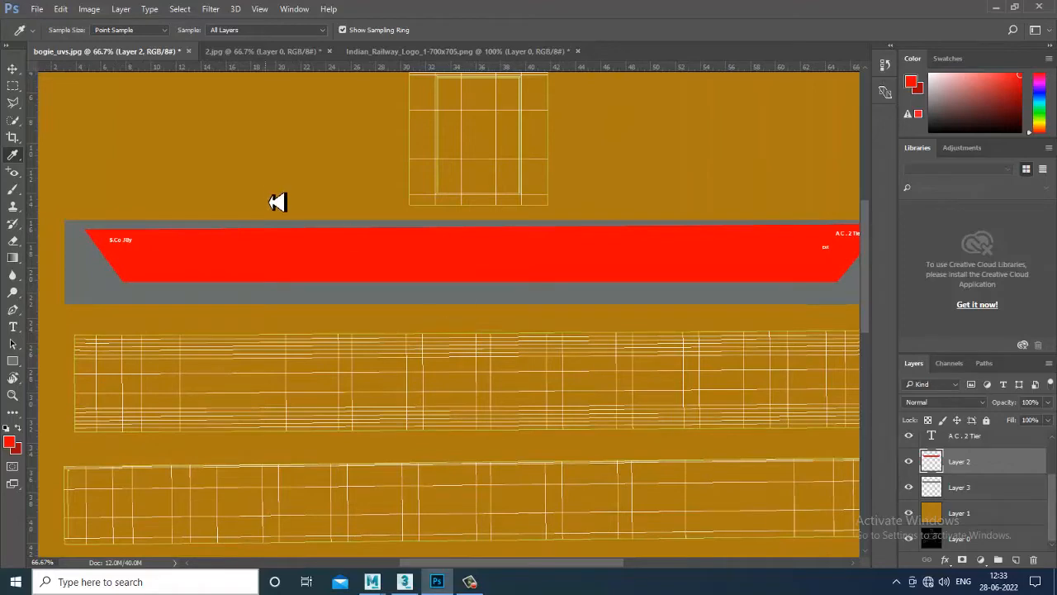
pyautogui.click(426, 51)
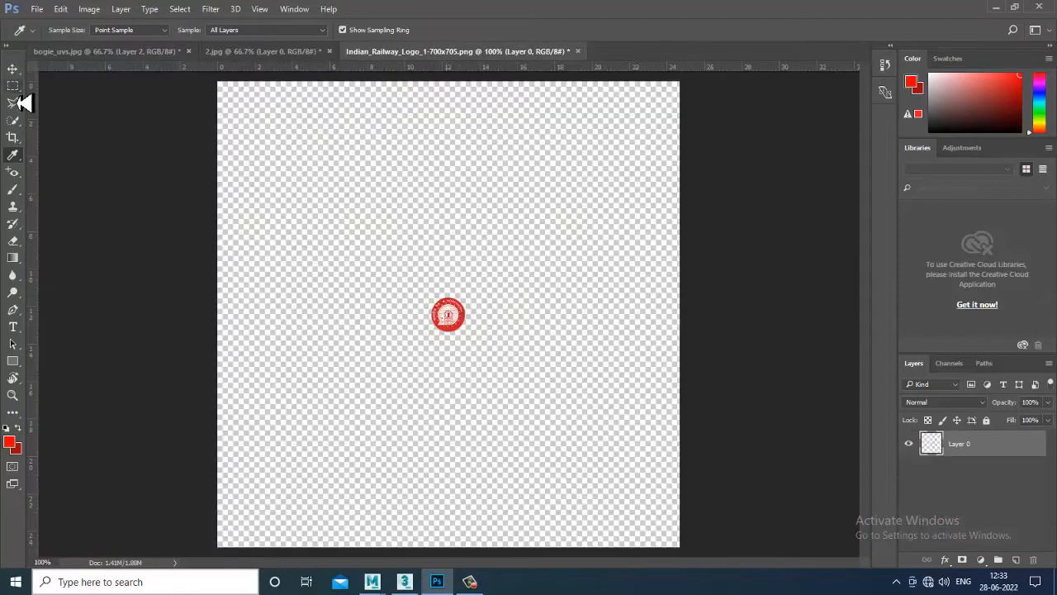
pyautogui.click(13, 68)
pyautogui.moveTo(459, 320); pyautogui.dragTo(389, 309)
pyautogui.hotkey('ctrl', 't')
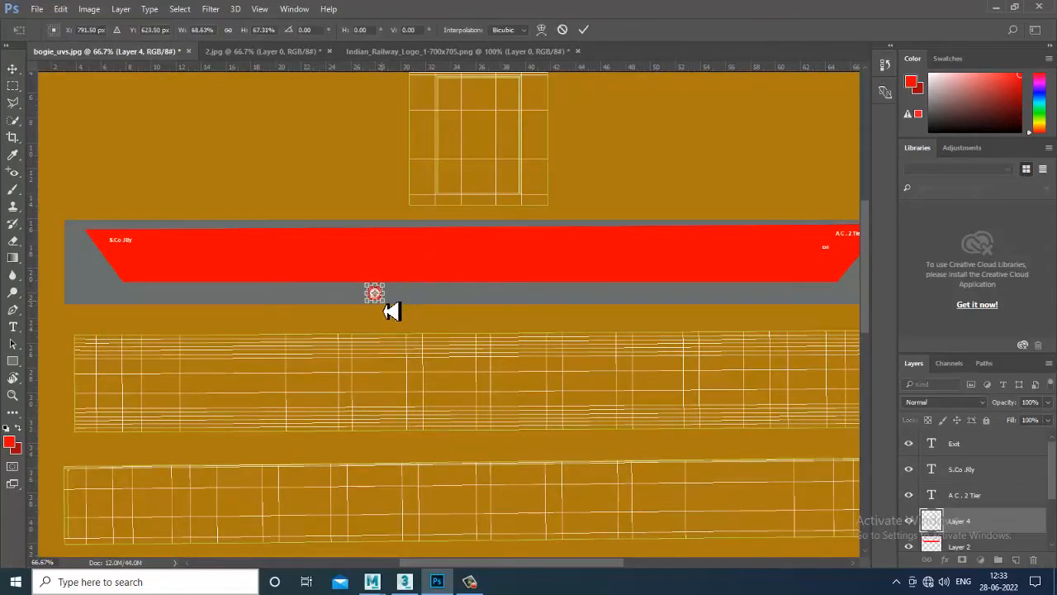
pyautogui.press('Return')
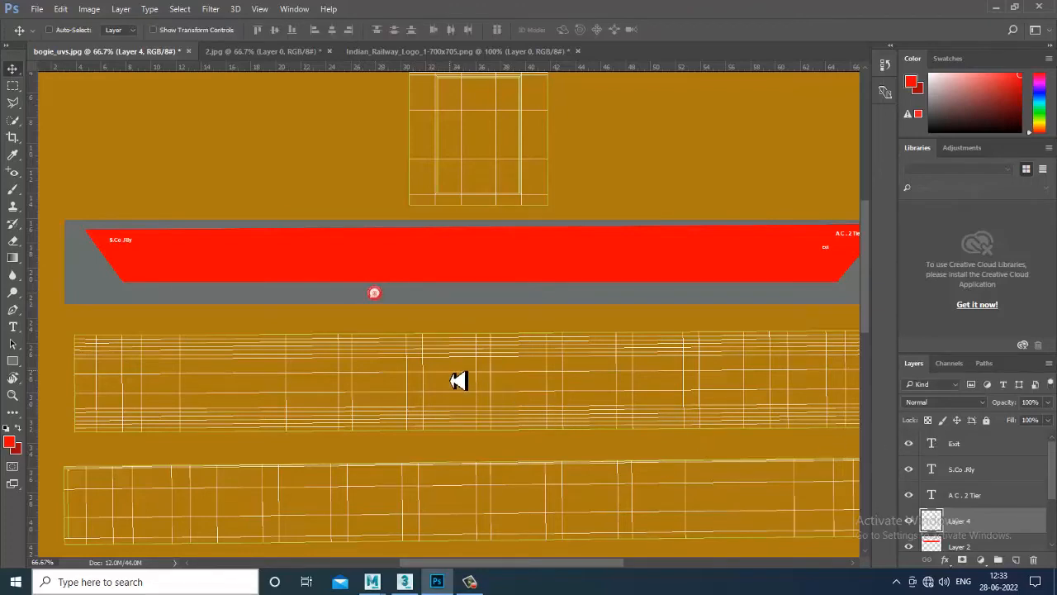
# Nudge the railway logo slightly right along the grey strip and compare the texture with the coach in 2.jpg
pyautogui.hotkey('ctrl', '+')
pyautogui.hotkey('ctrl', '+')
pyautogui.moveTo(228, 261); pyautogui.dragTo(251, 260)
pyautogui.hotkey('ctrl', '-')
pyautogui.hotkey('ctrl', '-')
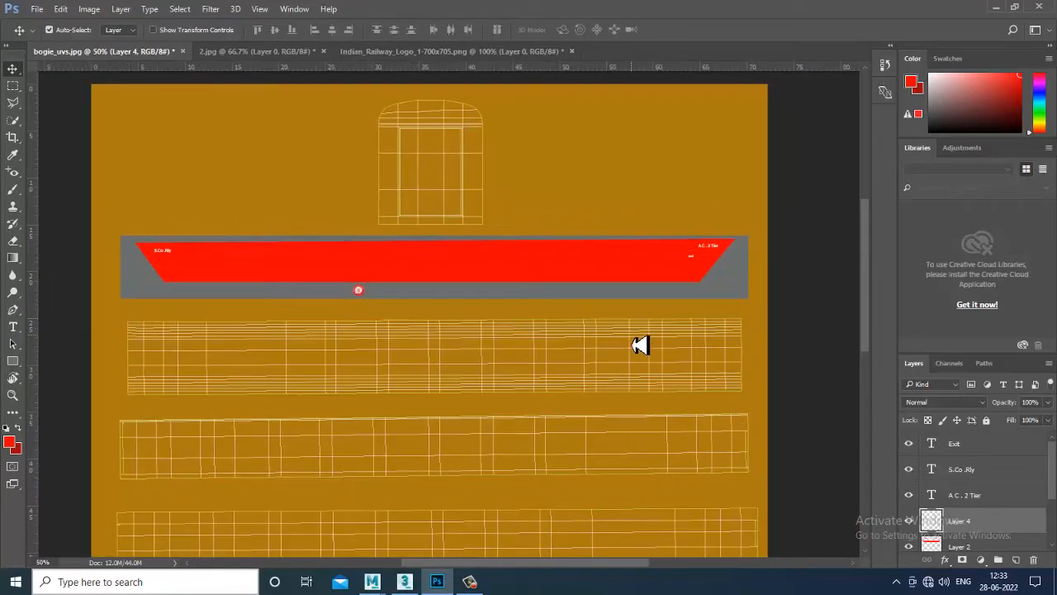
pyautogui.click(272, 52)
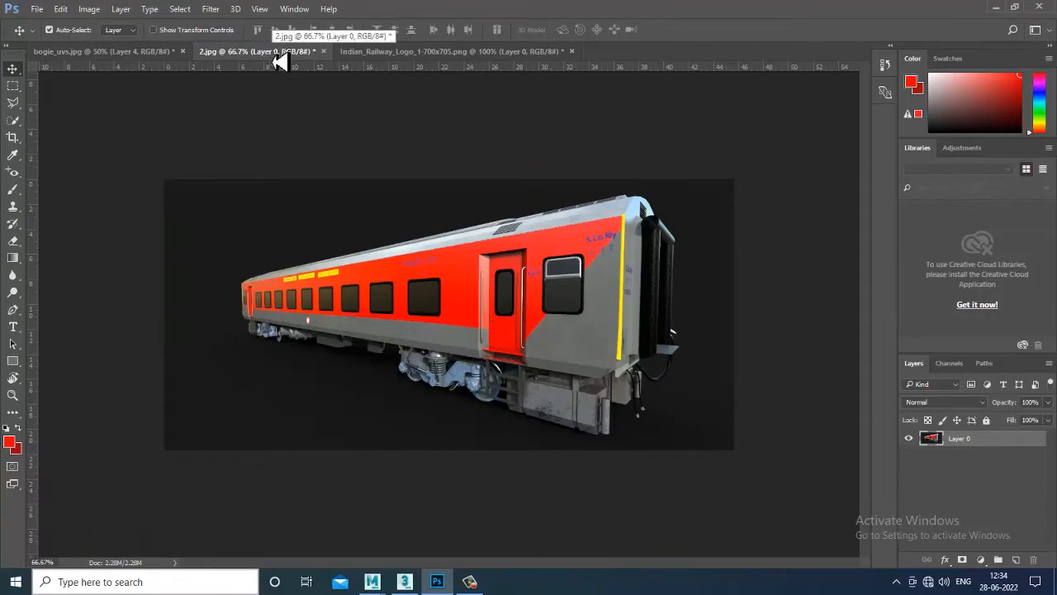
pyautogui.click(148, 55)
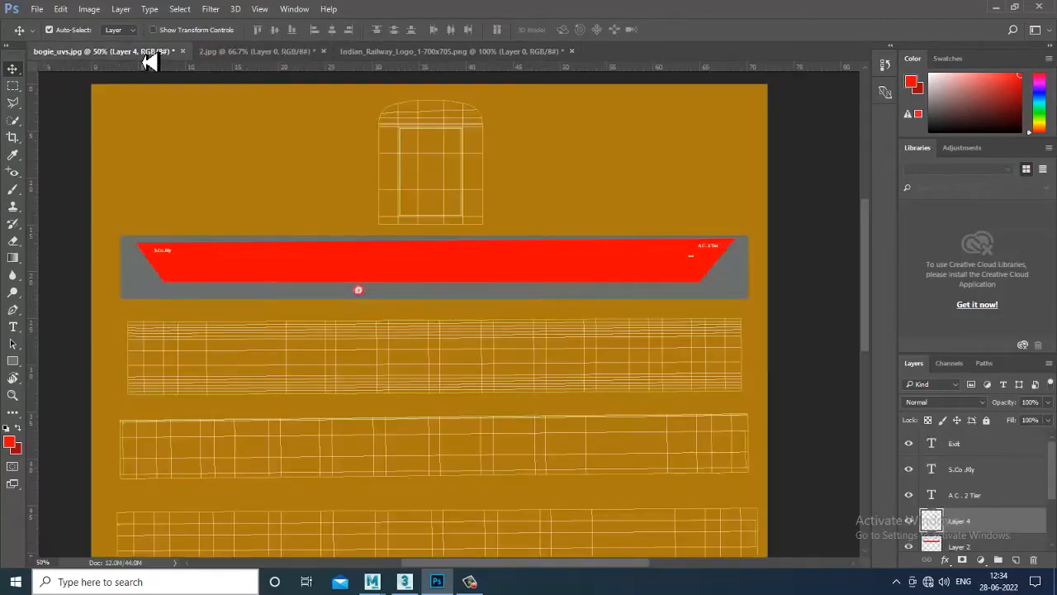
# Duplicate Layer 3's grey strip onto the UV strip below it and stretch the copy to about 136% height
pyautogui.moveTo(385, 290); pyautogui.dragTo(318, 308)
pyautogui.hotkey('ctrl', 't')
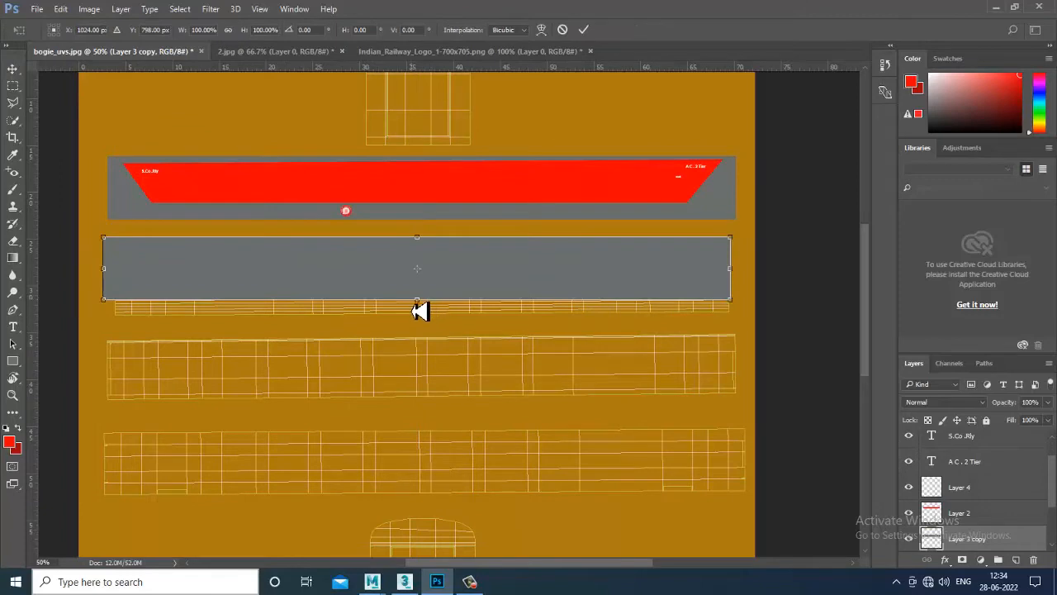
pyautogui.moveTo(417, 301); pyautogui.dragTo(435, 331)
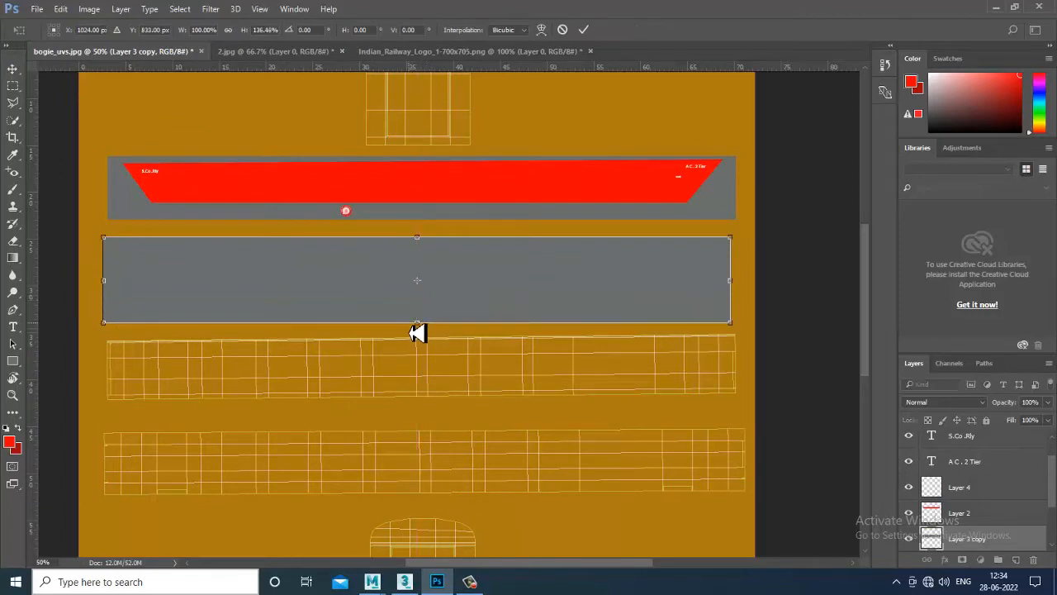
pyautogui.press('Return')
# Apply the Add Noise filter to the duplicated grey strip with an amount of 0.58% and uniform distribution
pyautogui.click(212, 9)
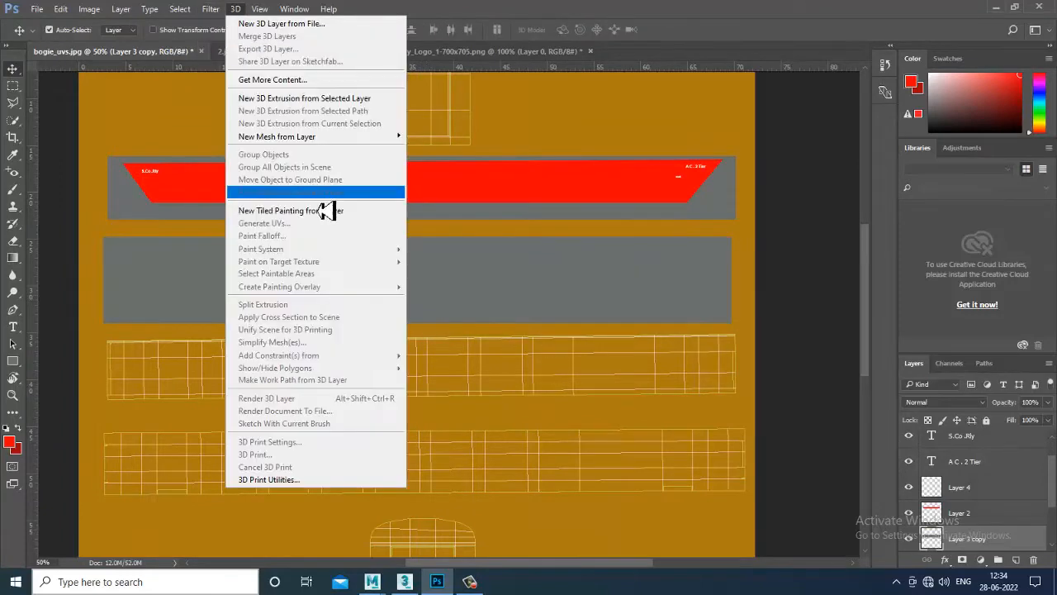
pyautogui.moveTo(261, 193)
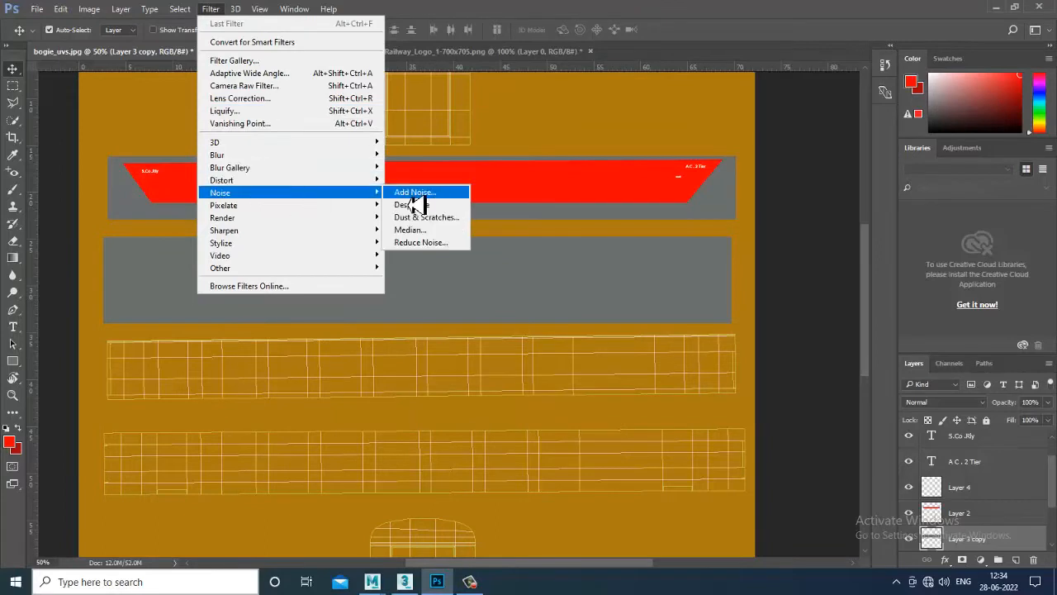
pyautogui.click(426, 194)
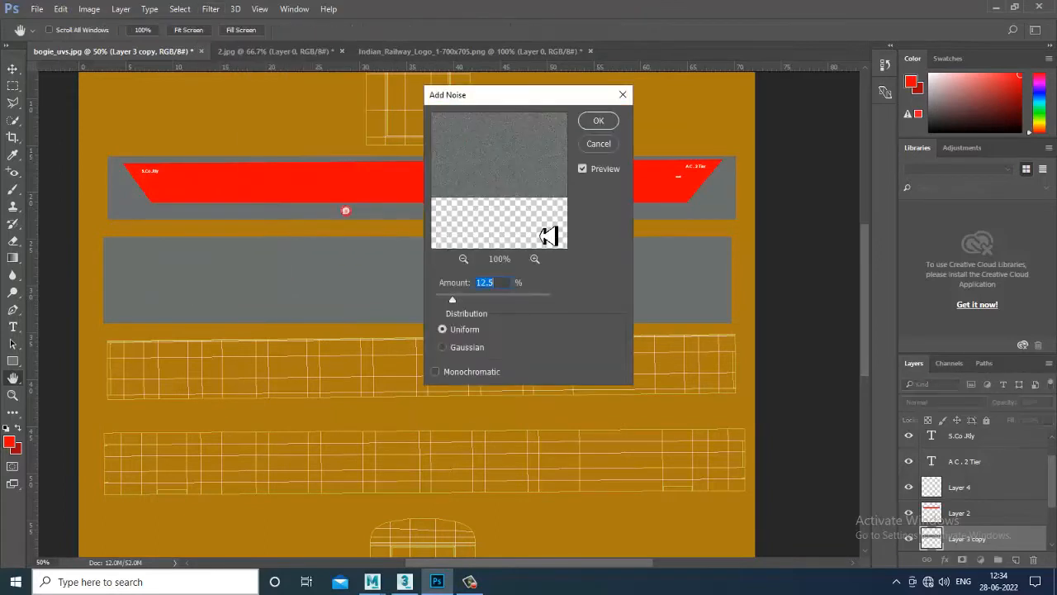
pyautogui.moveTo(453, 301); pyautogui.dragTo(444, 300)
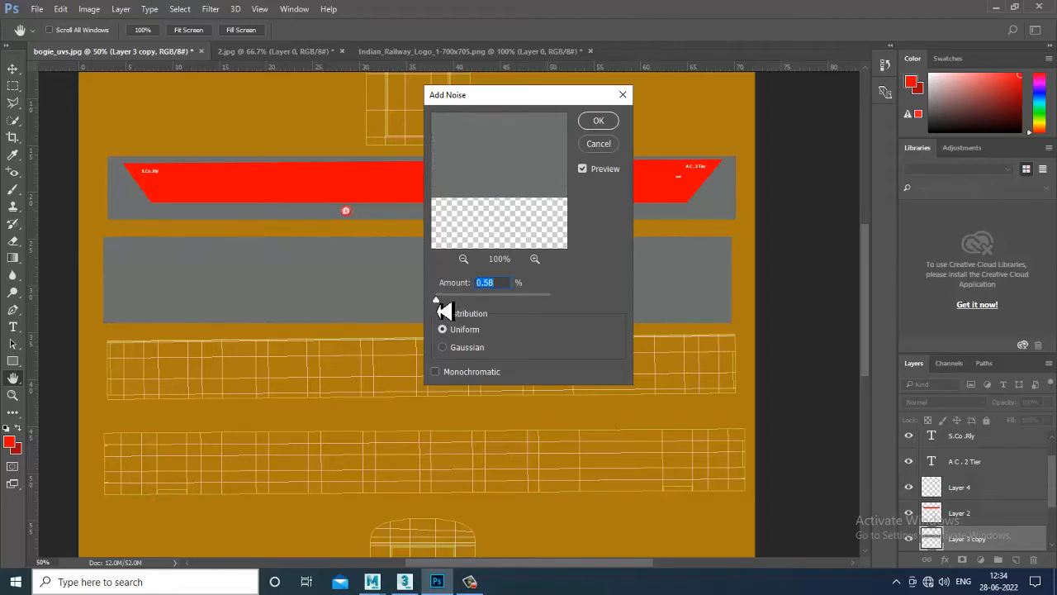
pyautogui.click(598, 121)
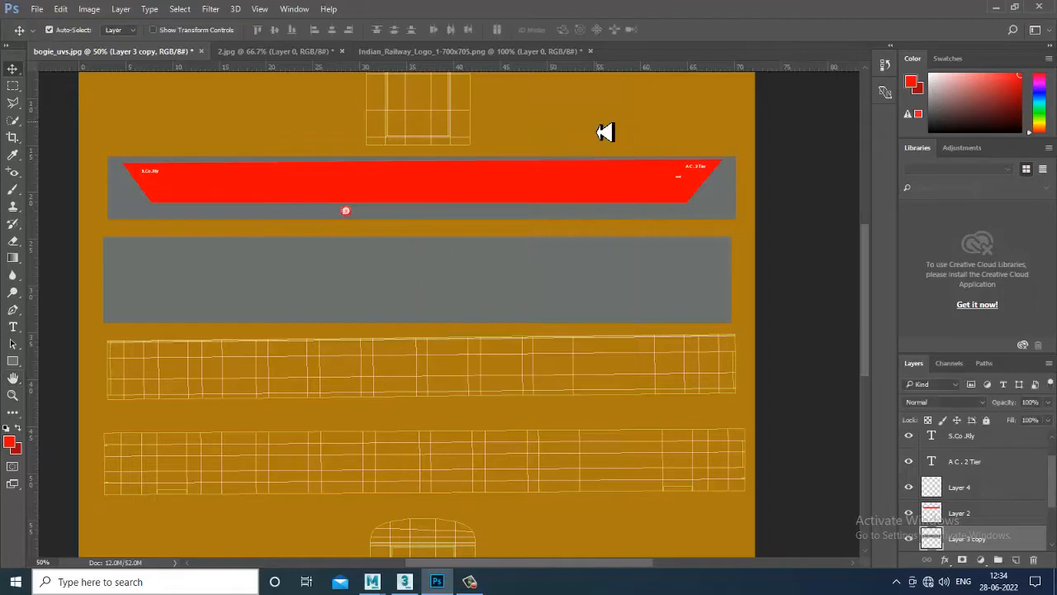
# Apply a very low amount of uniform Add Noise to the red band on Layer 2
pyautogui.click(124, 213)
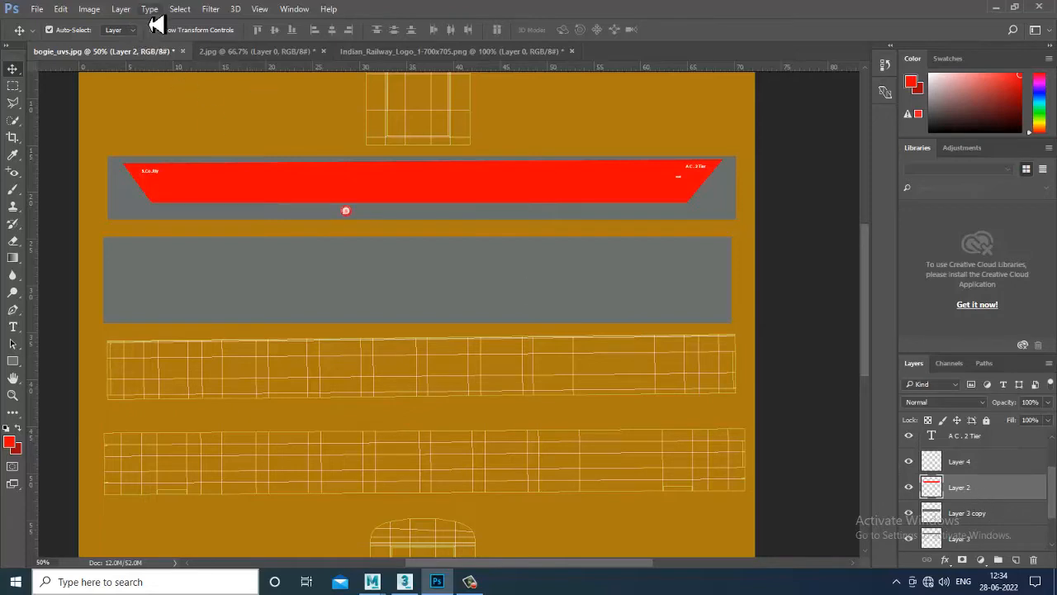
pyautogui.click(211, 9)
pyautogui.moveTo(318, 201)
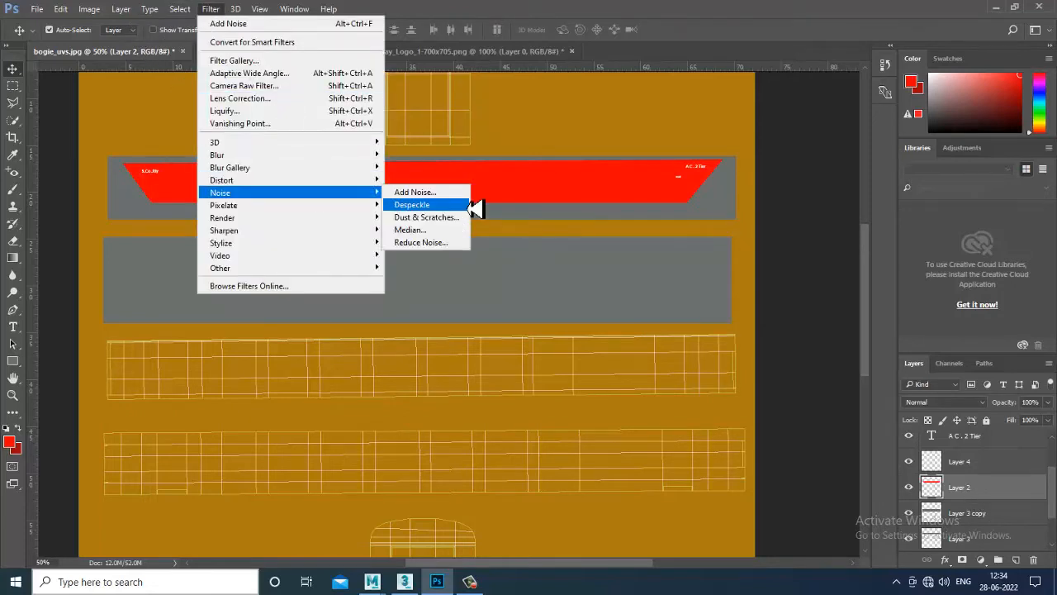
pyautogui.click(479, 194)
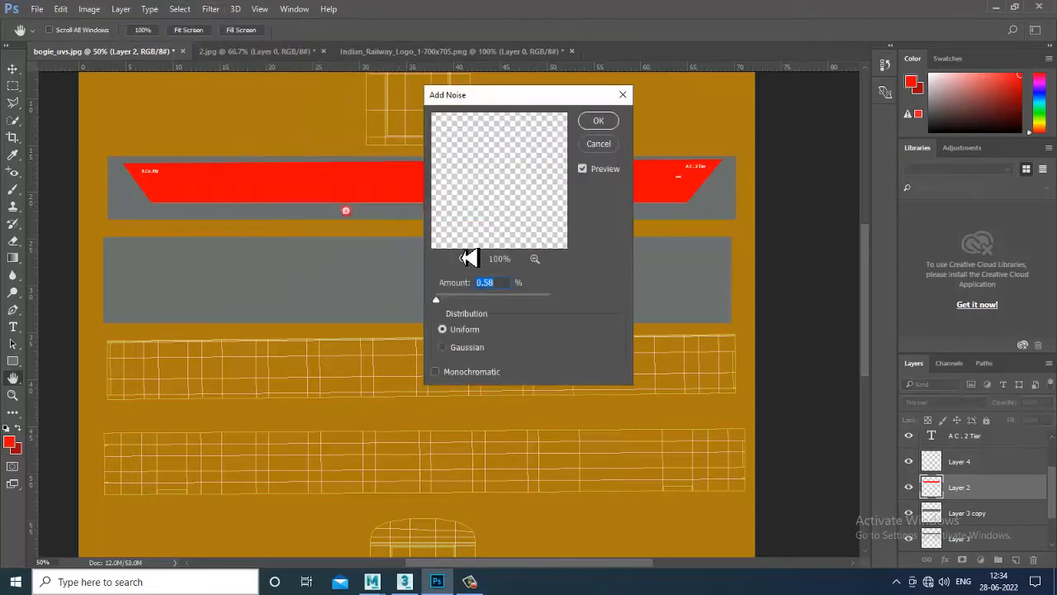
pyautogui.moveTo(447, 311)
pyautogui.mouseDown()
pyautogui.moveTo(484, 310)
pyautogui.moveTo(443, 316)
pyautogui.mouseUp()
pyautogui.click(611, 125)
# Apply the Add Noise filter with the same low uniform settings to the original grey strip on Layer 3
pyautogui.click(728, 214)
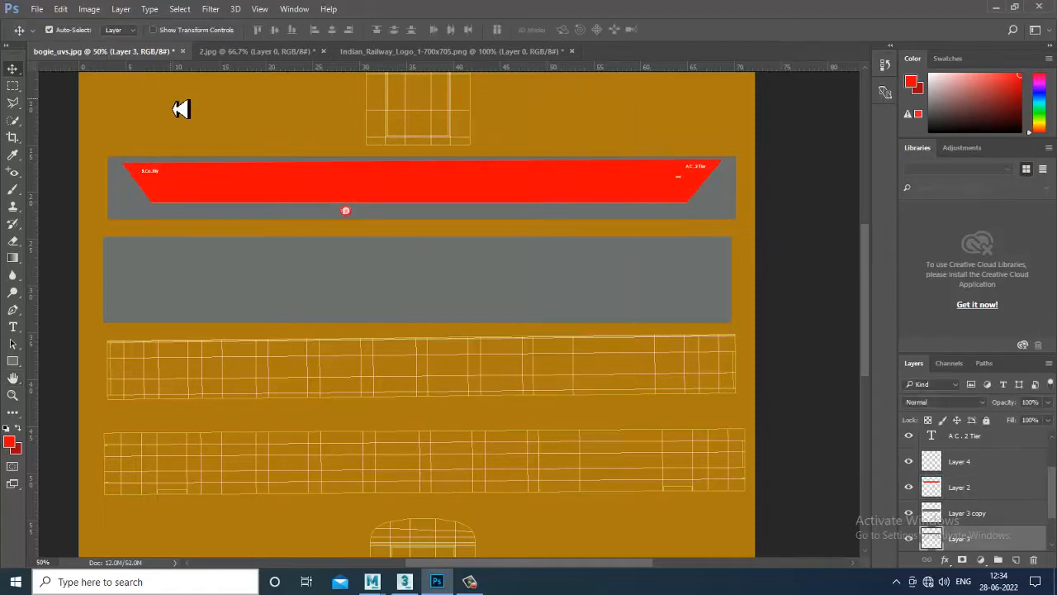
pyautogui.click(210, 9)
pyautogui.moveTo(293, 193)
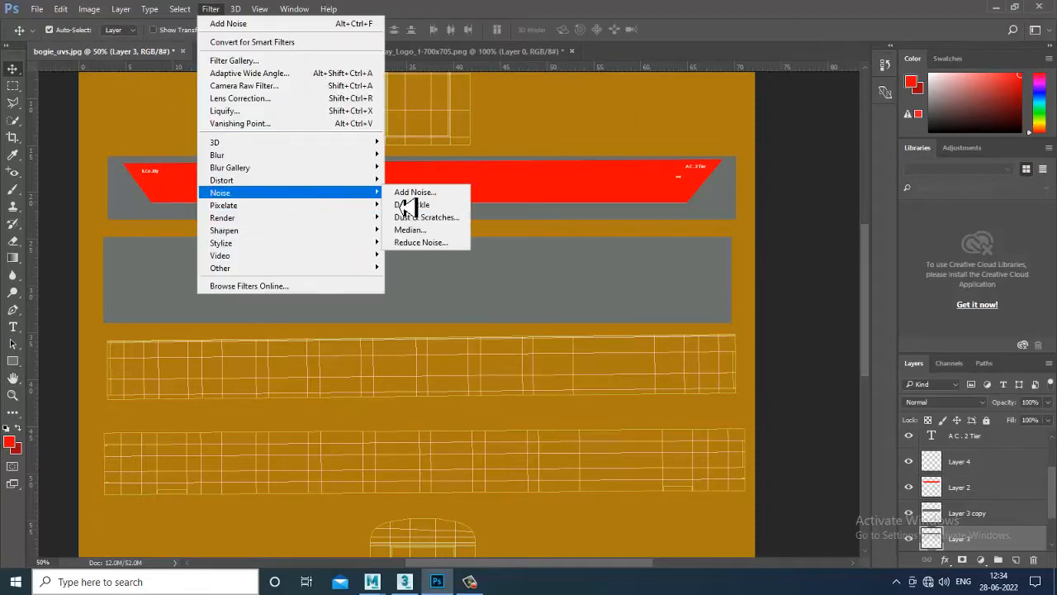
pyautogui.click(410, 194)
pyautogui.click(602, 124)
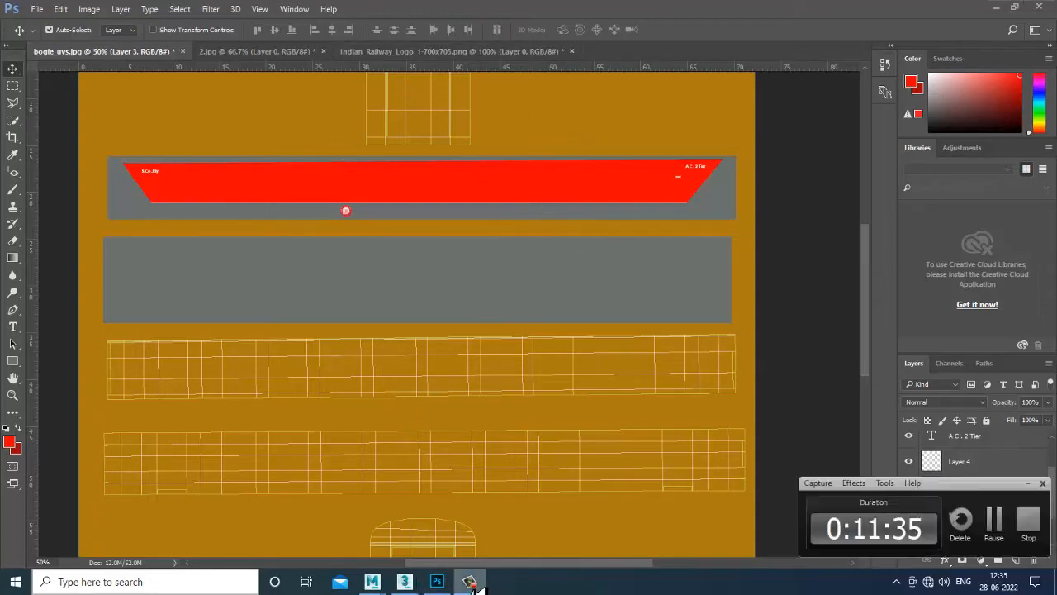
pyautogui.moveTo(508, 377)
pyautogui.mouseDown()
pyautogui.moveTo(507, 290)
pyautogui.moveTo(510, 363)
pyautogui.mouseUp()
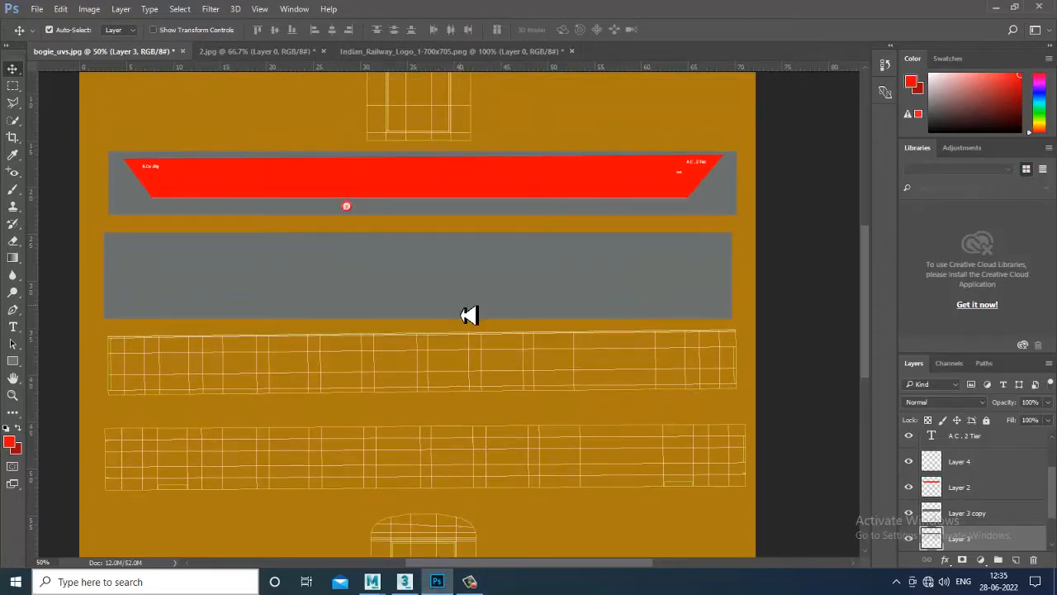
pyautogui.click(228, 196)
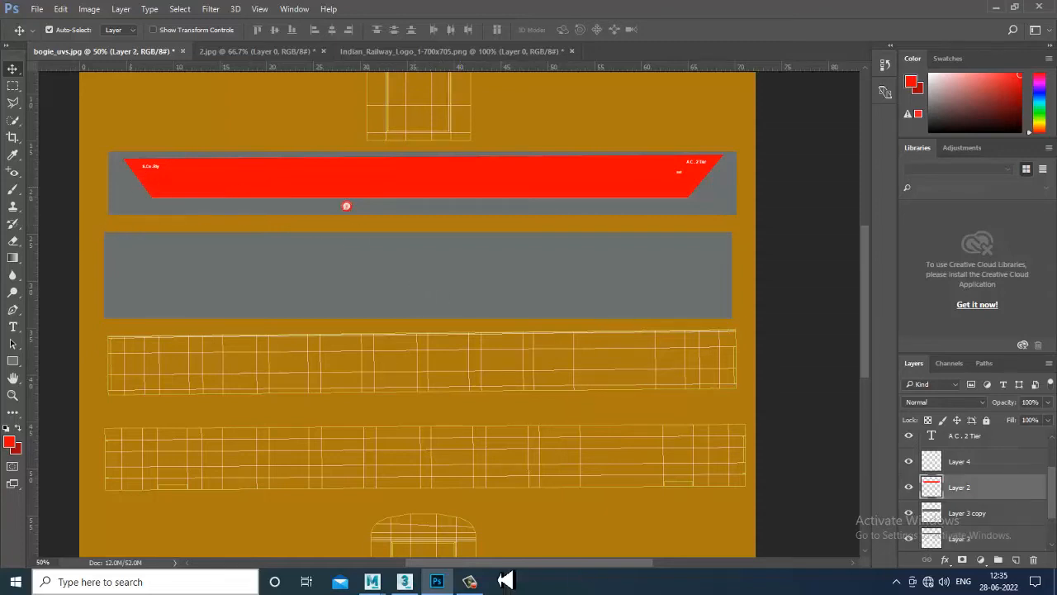
pyautogui.click(470, 581)
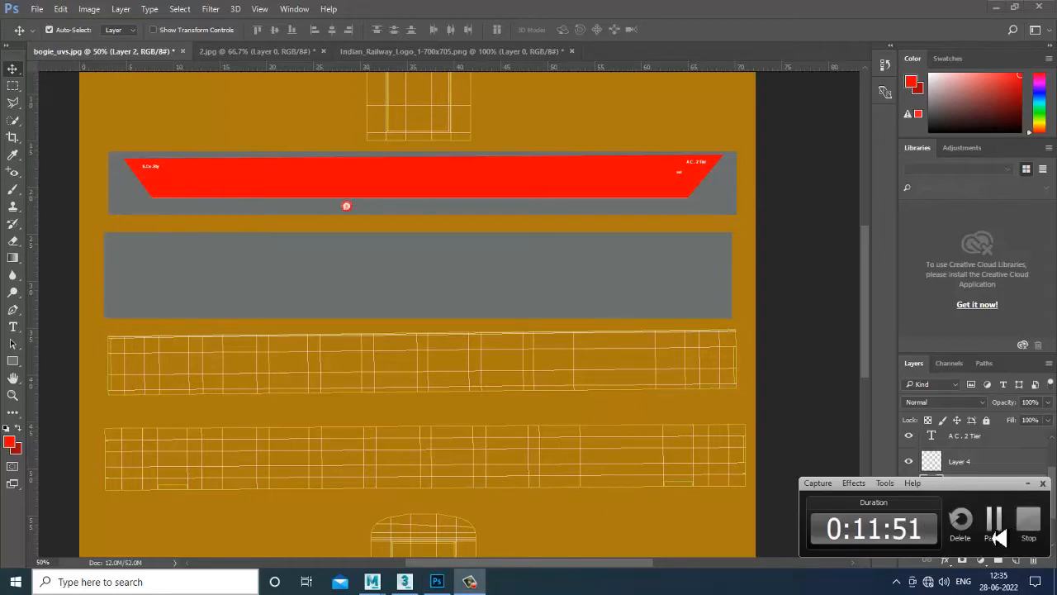
pyautogui.click(996, 537)
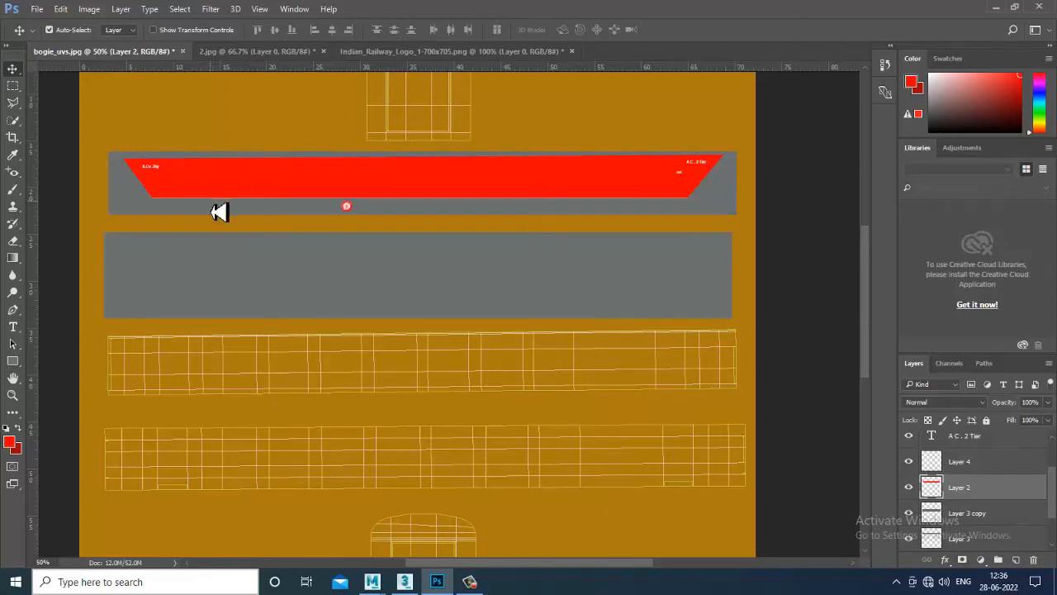
pyautogui.keyDown('shift'); pyautogui.click(178, 216); pyautogui.keyUp('shift')
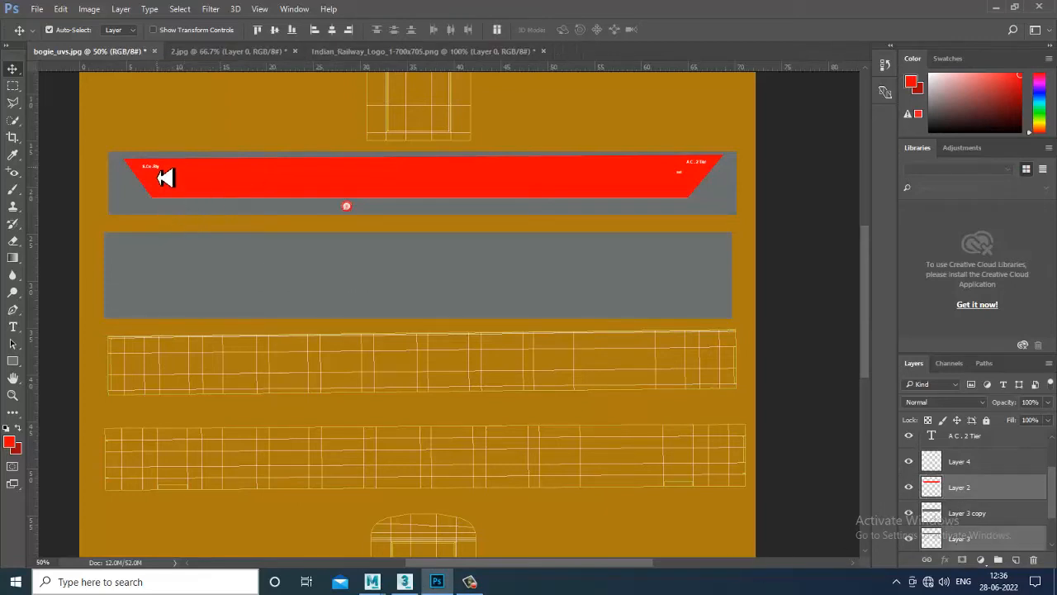
pyautogui.keyDown('shift'); pyautogui.click(687, 182); pyautogui.keyUp('shift')
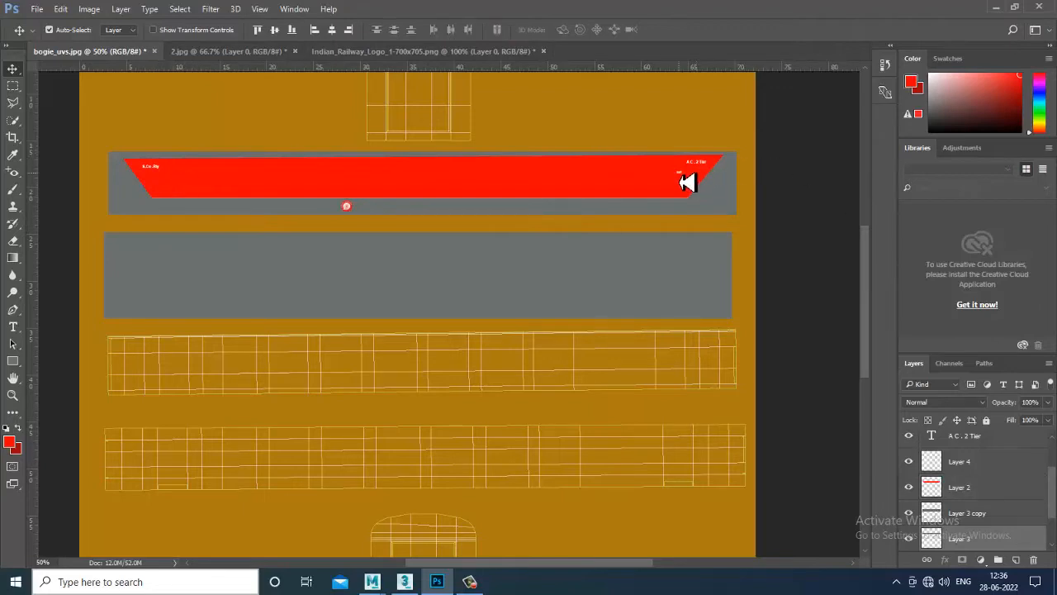
pyautogui.scroll(-2, 980, 536)
pyautogui.scroll(4, 980, 535)
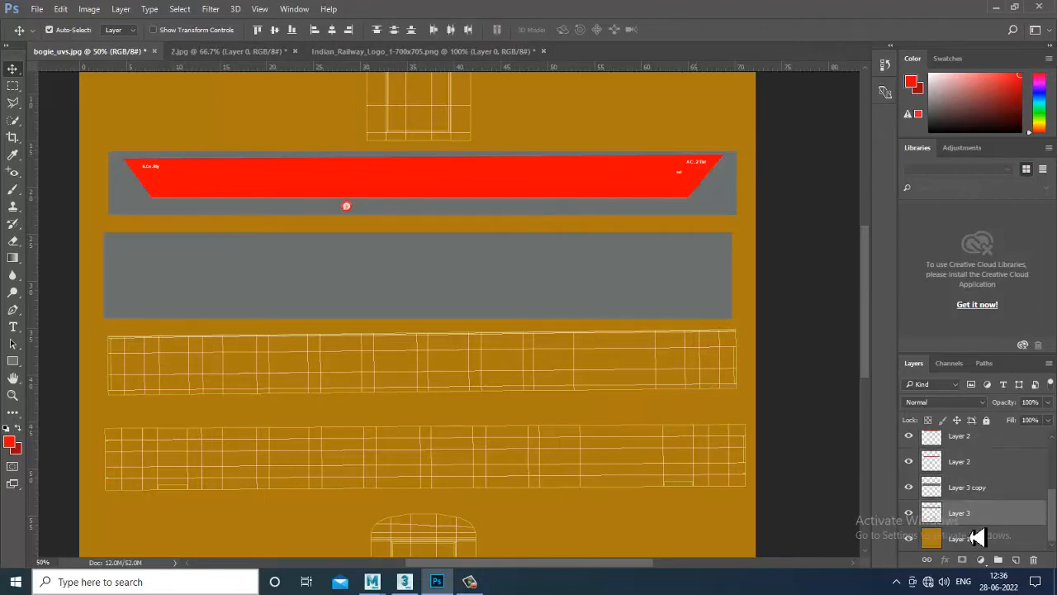
pyautogui.moveTo(432, 203); pyautogui.dragTo(541, 230)
# Select the grey strip, the S.Co .Rly lettering, the railway logo and the A C . 2 Tier lettering together
pyautogui.moveTo(274, 207); pyautogui.dragTo(162, 170)
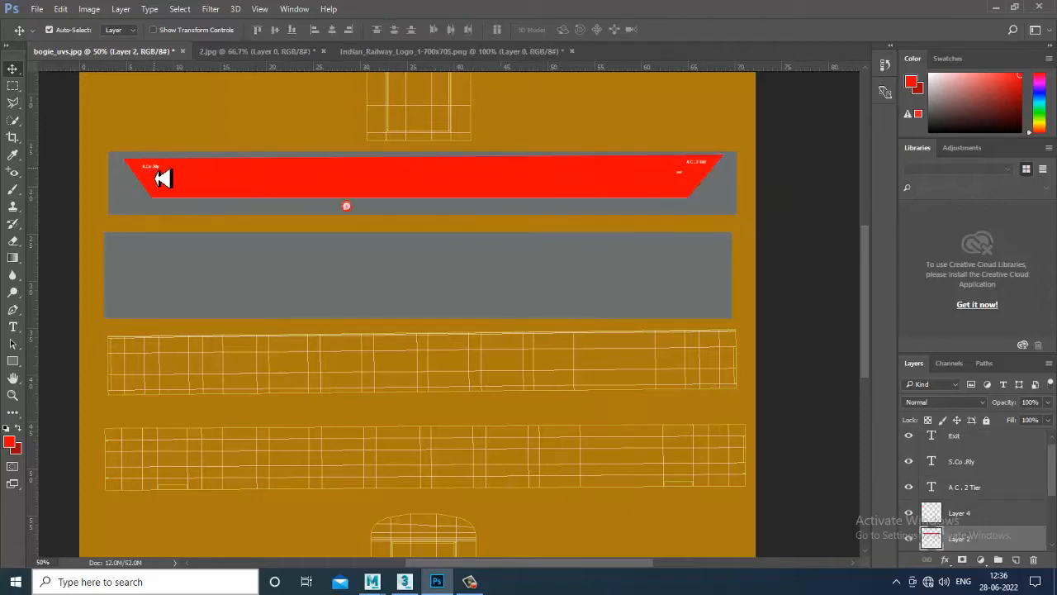
pyautogui.keyDown('shift'); pyautogui.click(163, 179); pyautogui.keyUp('shift')
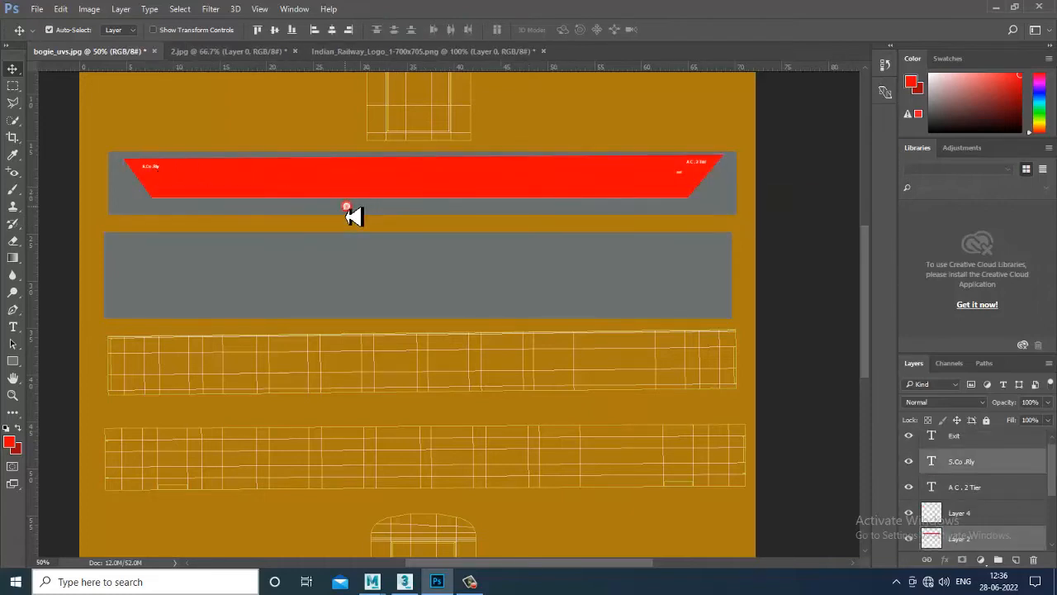
pyautogui.keyDown('shift'); pyautogui.click(348, 213); pyautogui.keyUp('shift')
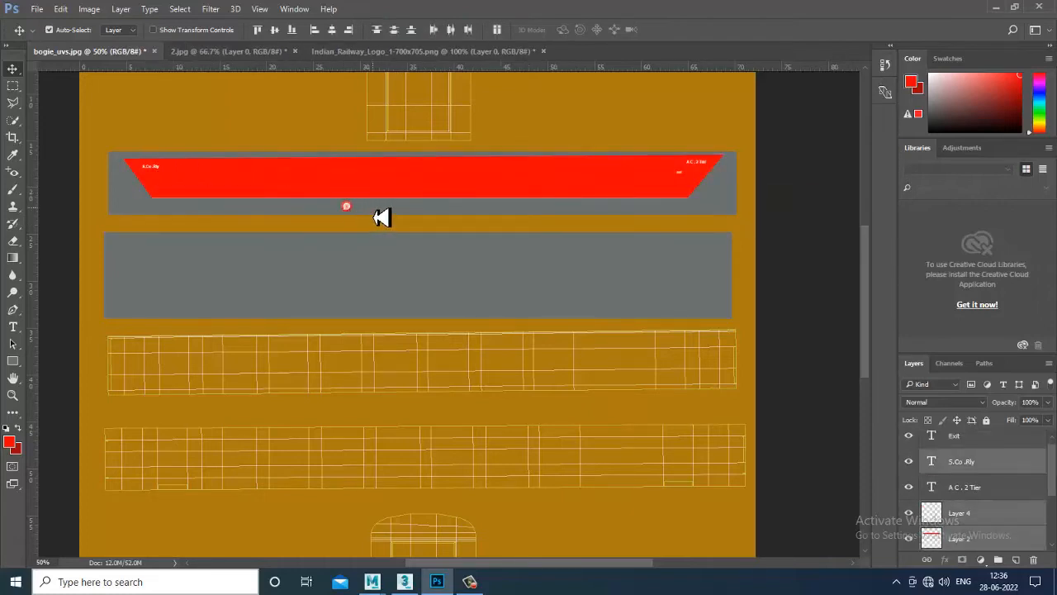
pyautogui.keyDown('shift'); pyautogui.click(686, 181); pyautogui.keyUp('shift')
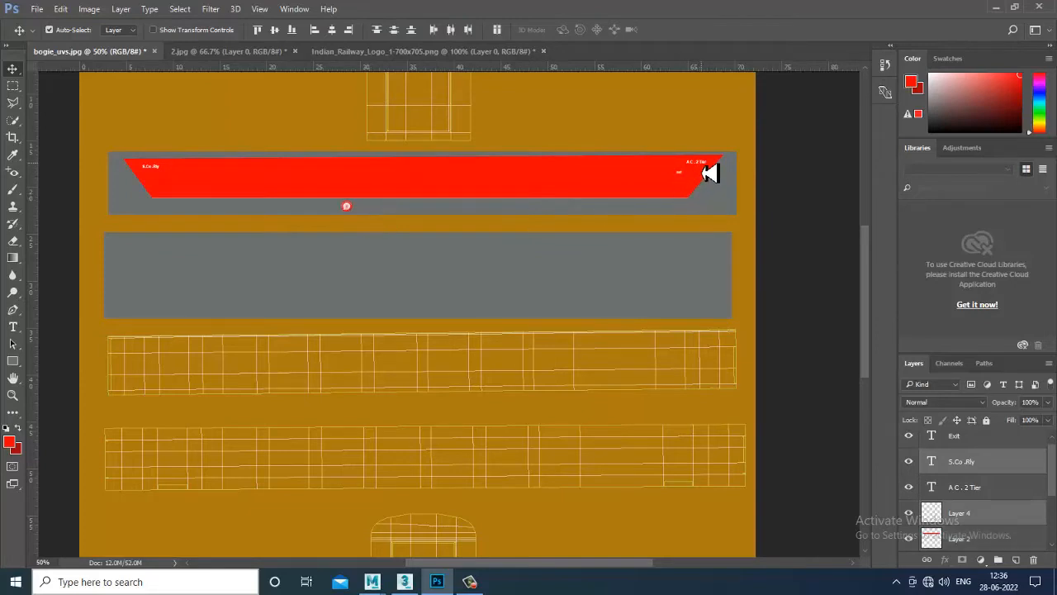
pyautogui.keyDown('shift'); pyautogui.click(704, 170); pyautogui.keyUp('shift')
# Add the red band to the selected coach-side layers, testing the group with trial moves and undoing each one
pyautogui.moveTo(701, 173); pyautogui.dragTo(590, 168)
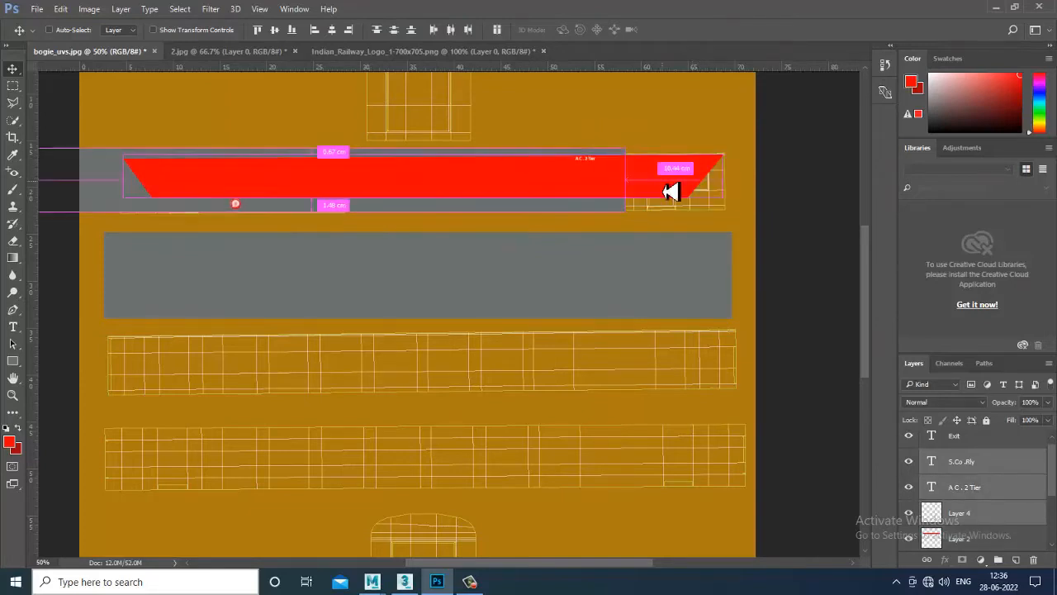
pyautogui.hotkey('ctrl', 'z')
pyautogui.keyDown('shift'); pyautogui.click(664, 197); pyautogui.keyUp('shift')
pyautogui.moveTo(655, 188); pyautogui.dragTo(628, 139)
pyautogui.hotkey('ctrl', 'z')
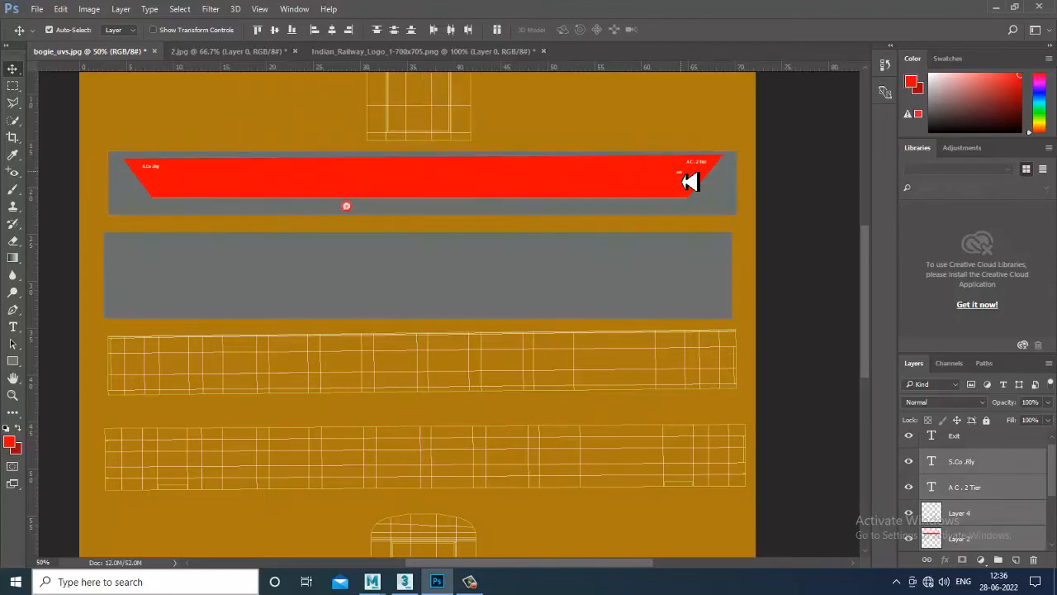
pyautogui.keyDown('shift'); pyautogui.click(683, 185); pyautogui.keyUp('shift')
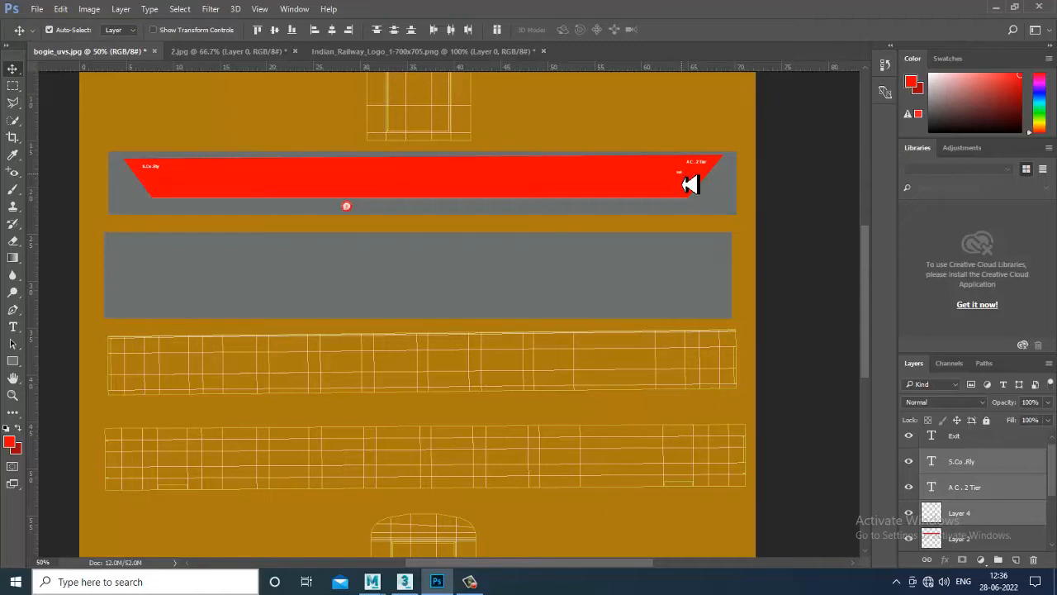
pyautogui.moveTo(646, 196); pyautogui.dragTo(614, 165)
pyautogui.hotkey('ctrl', 'z')
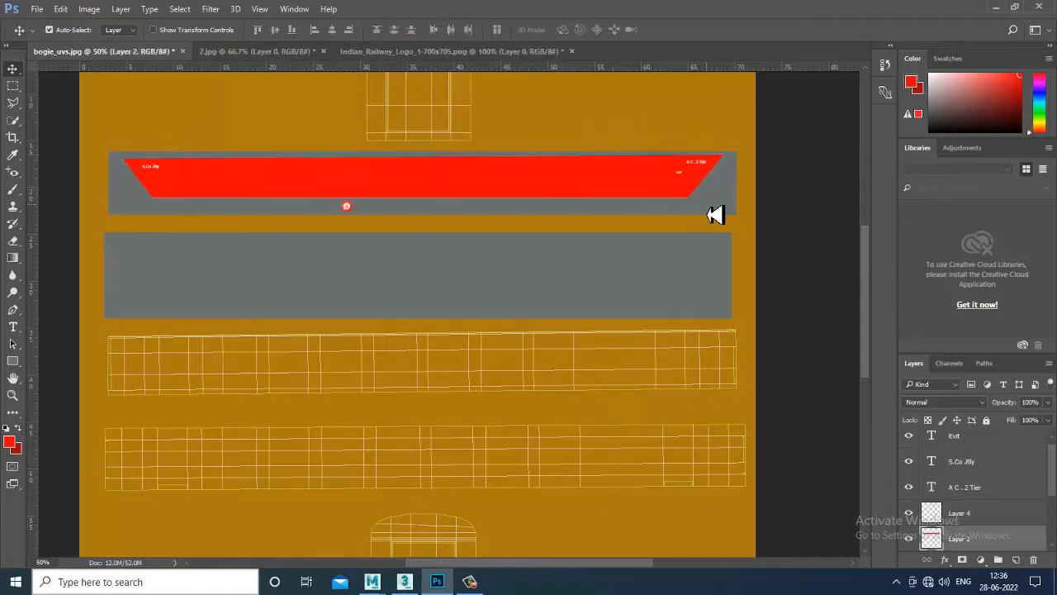
# Try moving the S.Co .Rly lettering, logo, red band and both grey strips together, and undo the move
pyautogui.scroll(1, 998, 549)
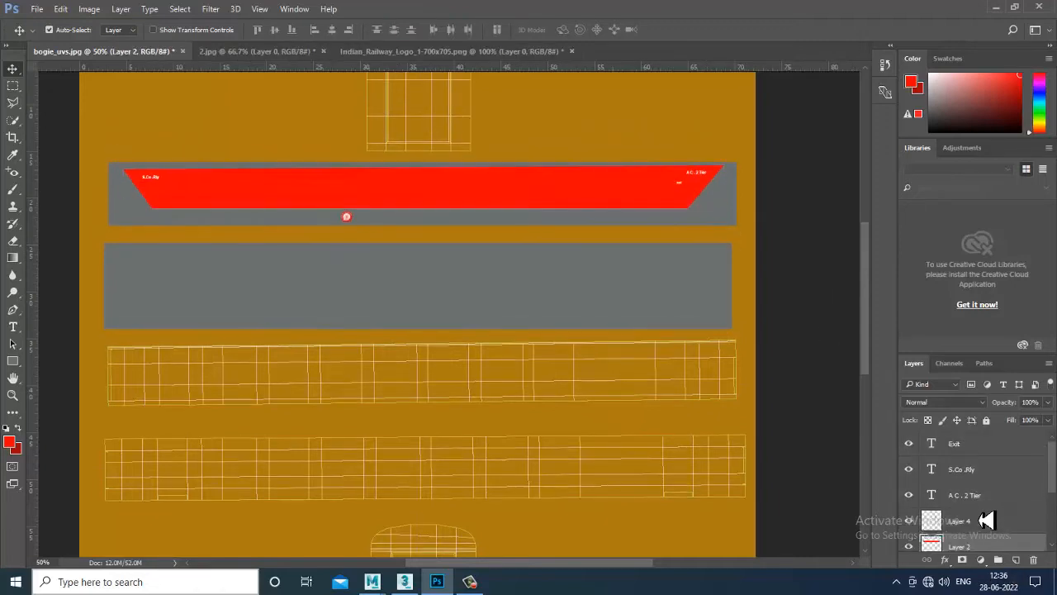
pyautogui.click(983, 471)
pyautogui.scroll(-1, 996, 492)
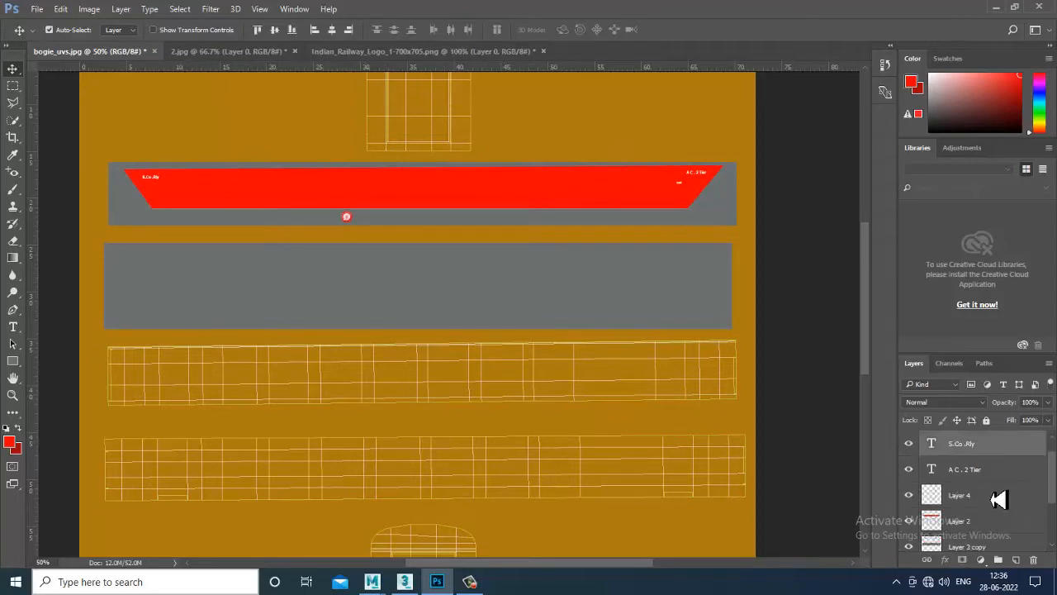
pyautogui.keyDown('ctrl'); pyautogui.click(992, 518); pyautogui.keyUp('ctrl')
pyautogui.keyDown('ctrl'); pyautogui.click(975, 498); pyautogui.keyUp('ctrl')
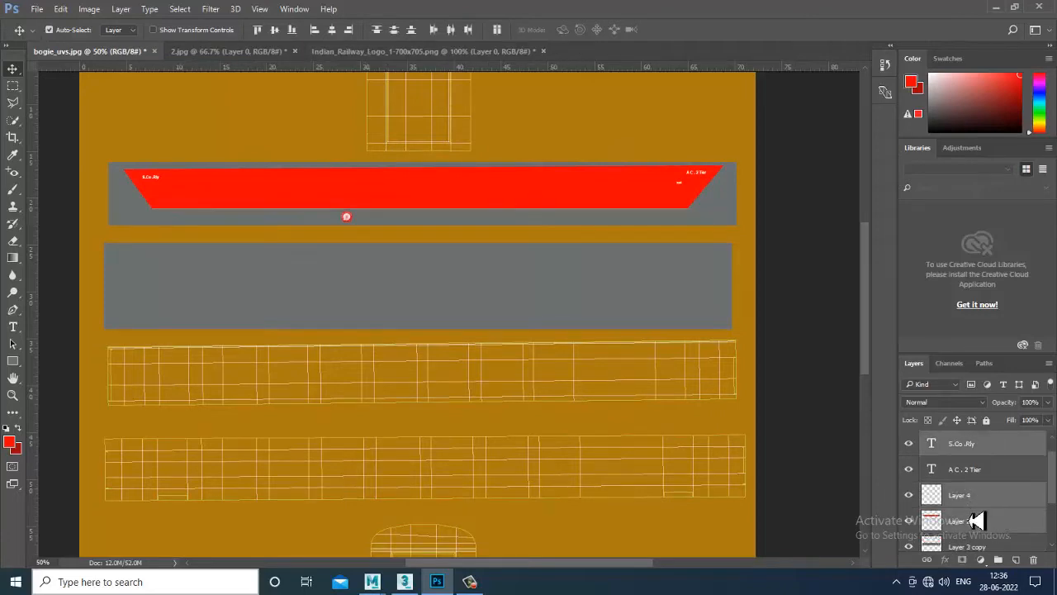
pyautogui.scroll(-2, 979, 514)
pyautogui.keyDown('ctrl'); pyautogui.click(980, 504); pyautogui.keyUp('ctrl')
pyautogui.keyDown('ctrl'); pyautogui.click(980, 528); pyautogui.keyUp('ctrl')
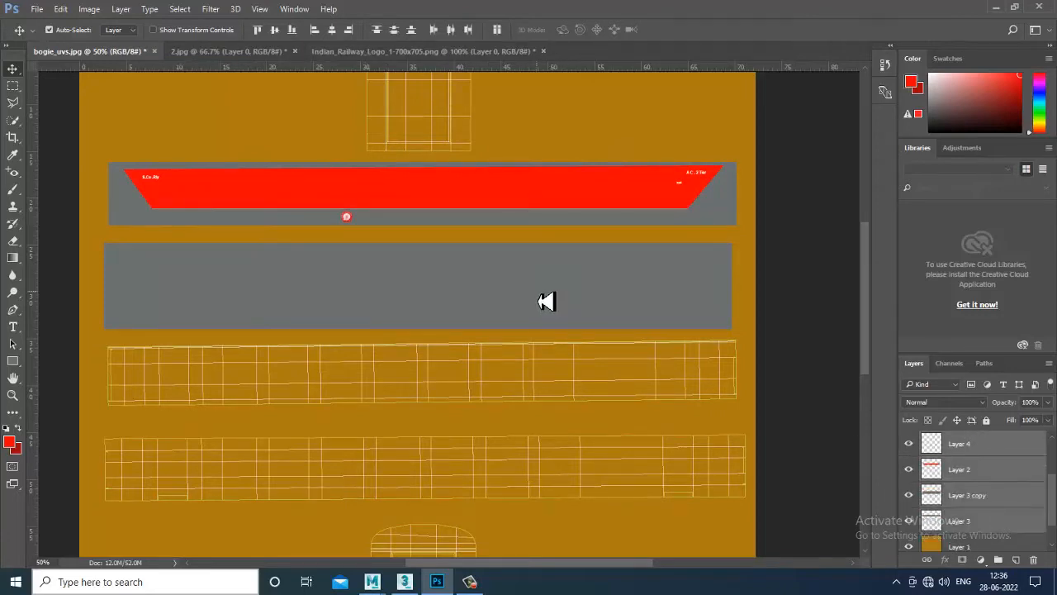
pyautogui.keyDown('ctrl'); pyautogui.moveTo(552, 195); pyautogui.dragTo(663, 295); pyautogui.keyUp('ctrl')
pyautogui.keyDown('ctrl'); pyautogui.moveTo(623, 210); pyautogui.dragTo(666, 161); pyautogui.keyUp('ctrl')
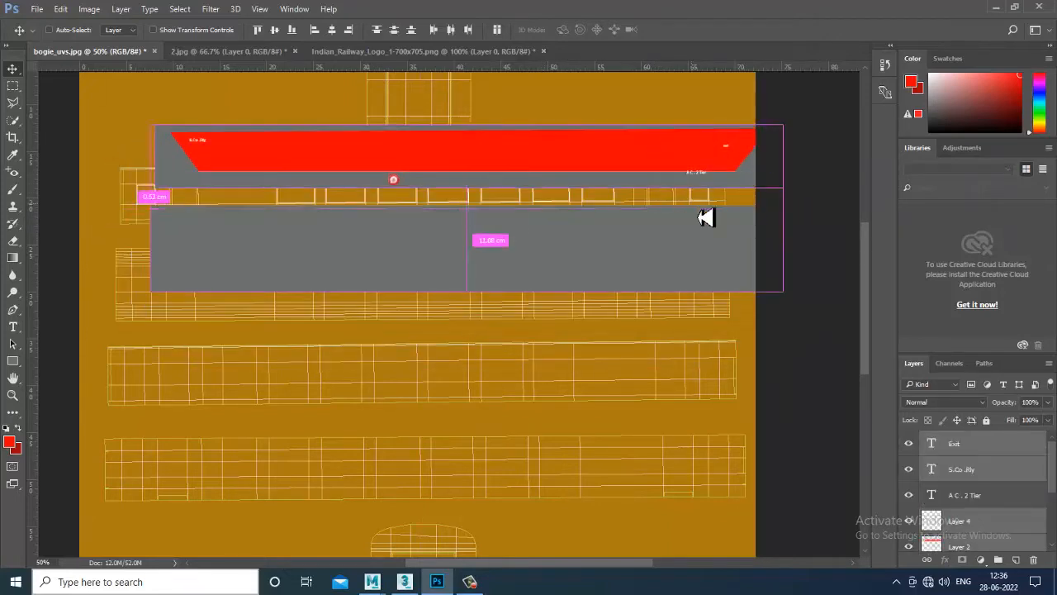
pyautogui.hotkey('ctrl', 'z')
# Try moving Layer 3 copy together with the Exit, S.Co .Rly and A C . 2 Tier texts, the logo and the red band, and undo it
pyautogui.scroll(-1, 1033, 512)
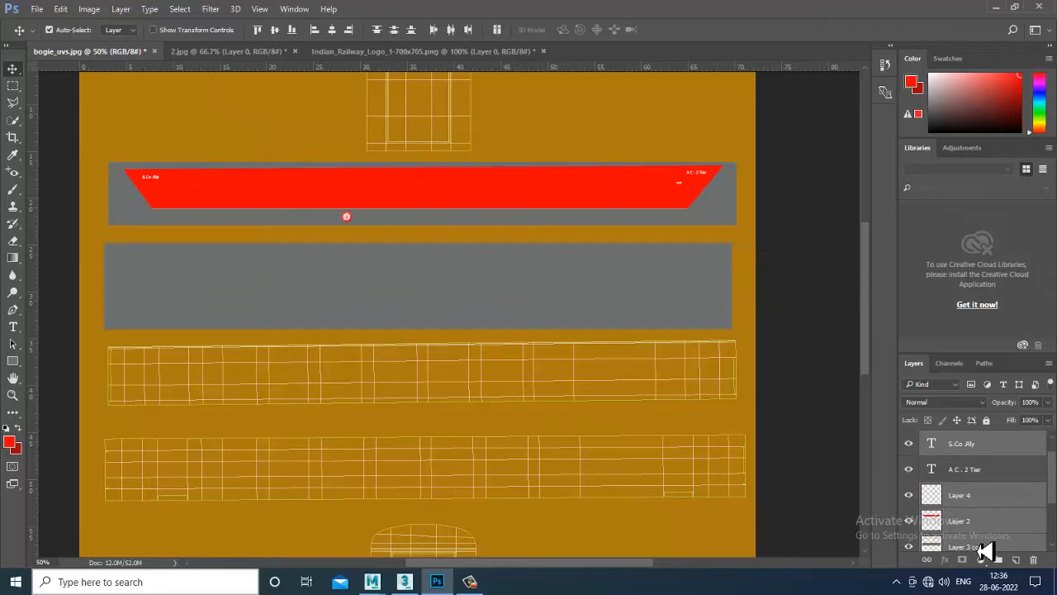
pyautogui.click(985, 546)
pyautogui.scroll(1, 965, 509)
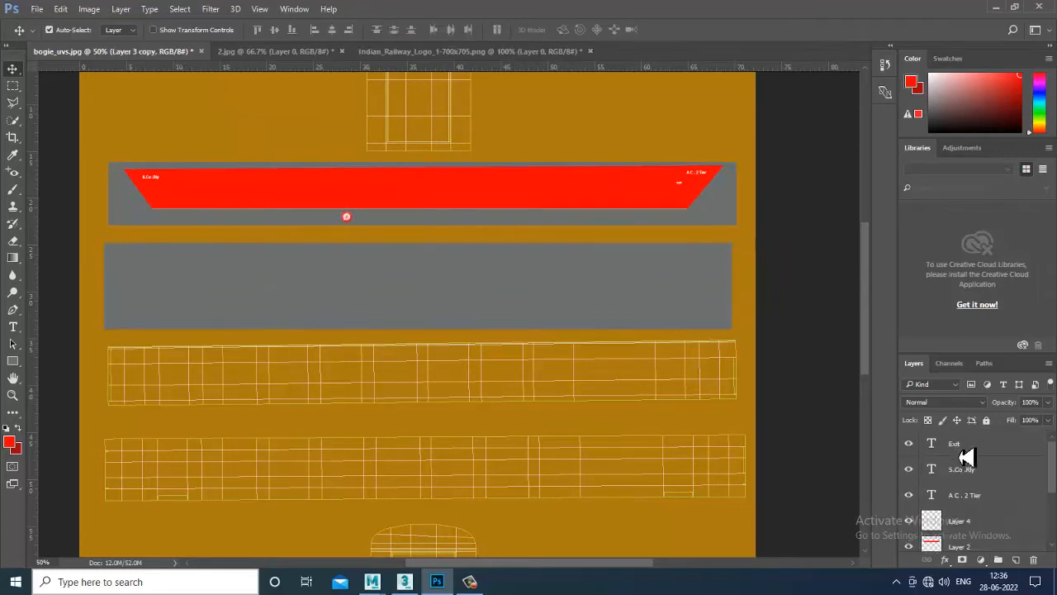
pyautogui.keyDown('ctrl'); pyautogui.click(963, 450); pyautogui.keyUp('ctrl')
pyautogui.keyDown('ctrl'); pyautogui.click(975, 476); pyautogui.keyUp('ctrl')
pyautogui.keyDown('ctrl'); pyautogui.click(977, 499); pyautogui.keyUp('ctrl')
pyautogui.keyDown('ctrl'); pyautogui.click(977, 523); pyautogui.keyUp('ctrl')
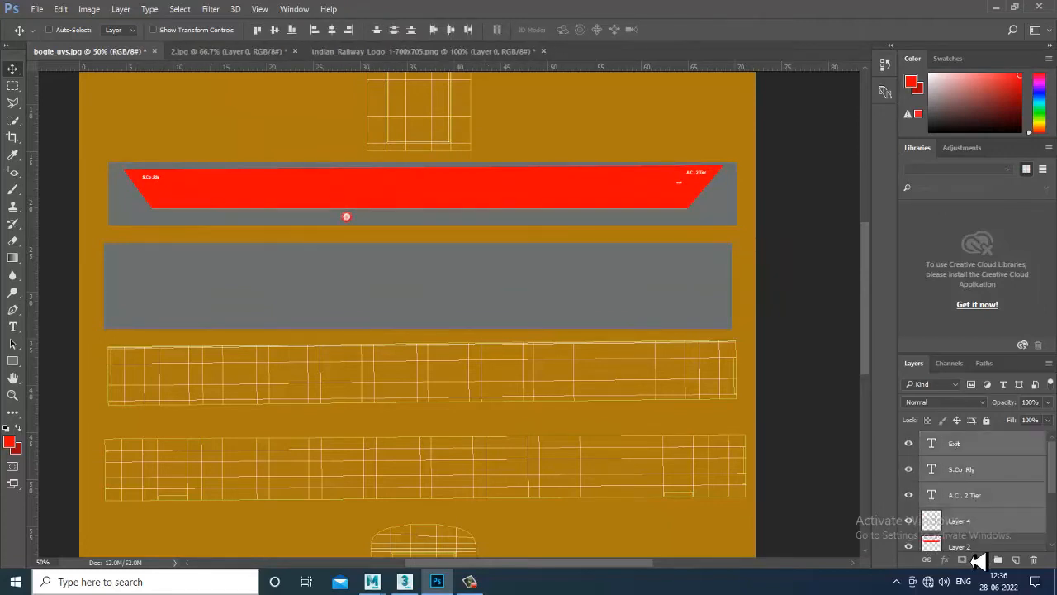
pyautogui.scroll(-2, 971, 537)
pyautogui.keyDown('ctrl'); pyautogui.click(967, 517); pyautogui.keyUp('ctrl')
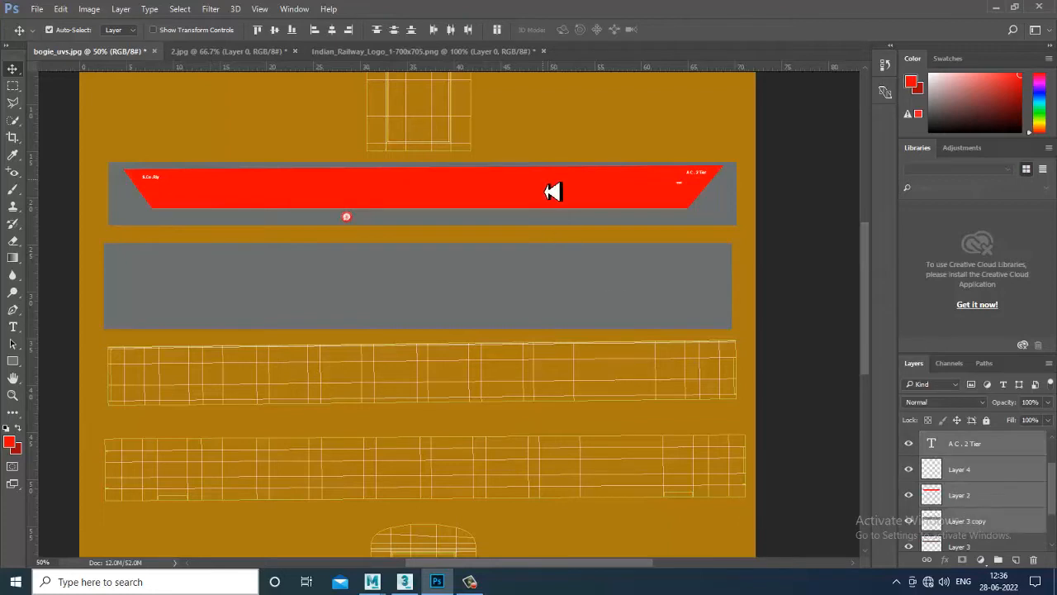
pyautogui.moveTo(553, 192); pyautogui.dragTo(576, 226)
pyautogui.hotkey('ctrl', 'z')
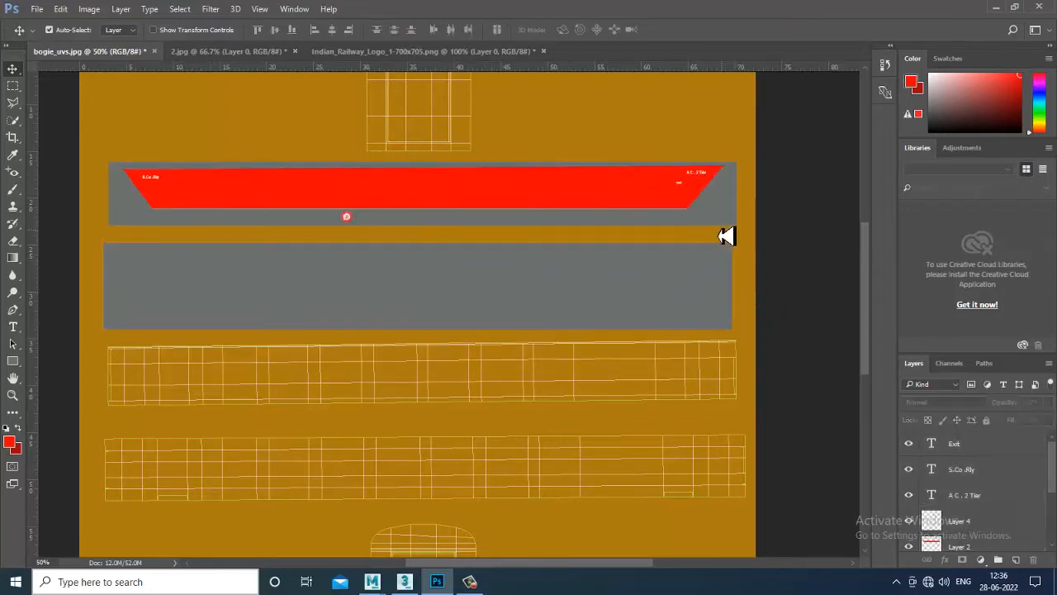
# Hide Layer 3 copy and select the upper grey strip, red band, Layer 4 logo and the A C . 2 Tier, S.Co .Rly and Exit texts together
pyautogui.click(716, 219)
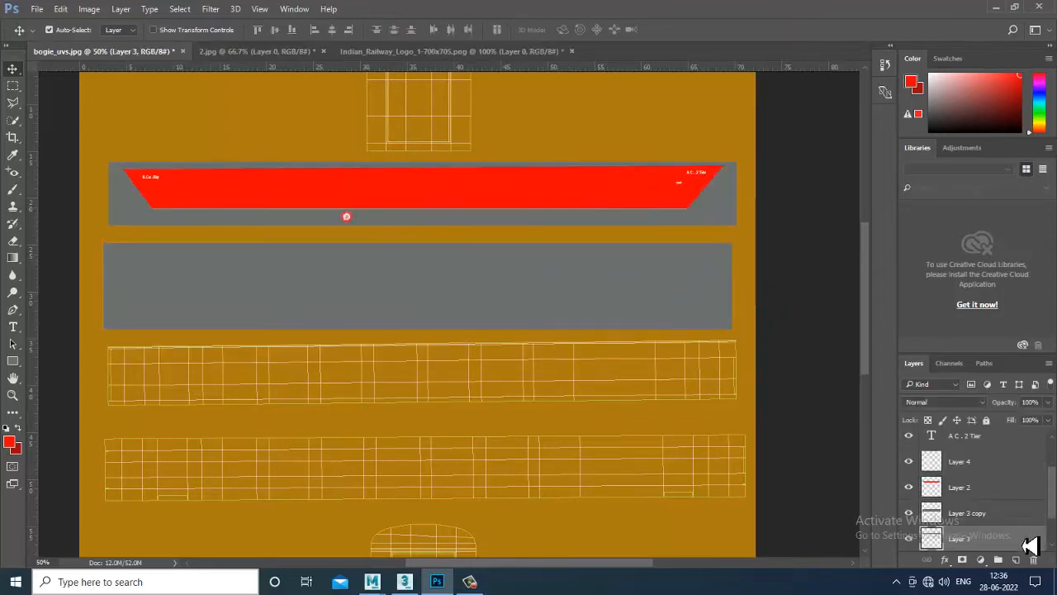
pyautogui.click(909, 515)
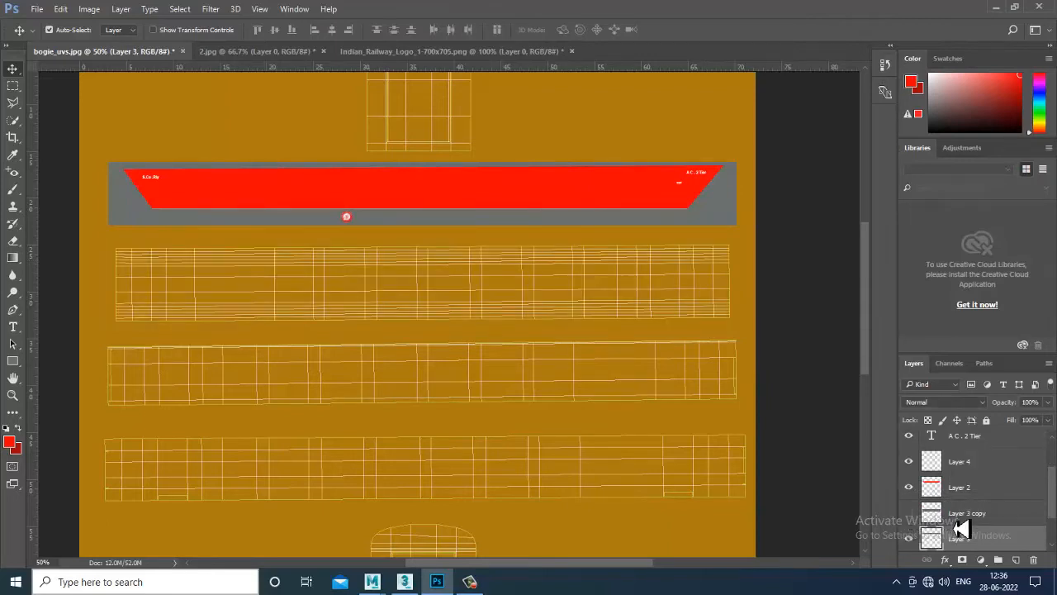
pyautogui.keyDown('ctrl'); pyautogui.click(966, 490); pyautogui.keyUp('ctrl')
pyautogui.keyDown('ctrl'); pyautogui.click(968, 467); pyautogui.keyUp('ctrl')
pyautogui.scroll(1, 968, 480)
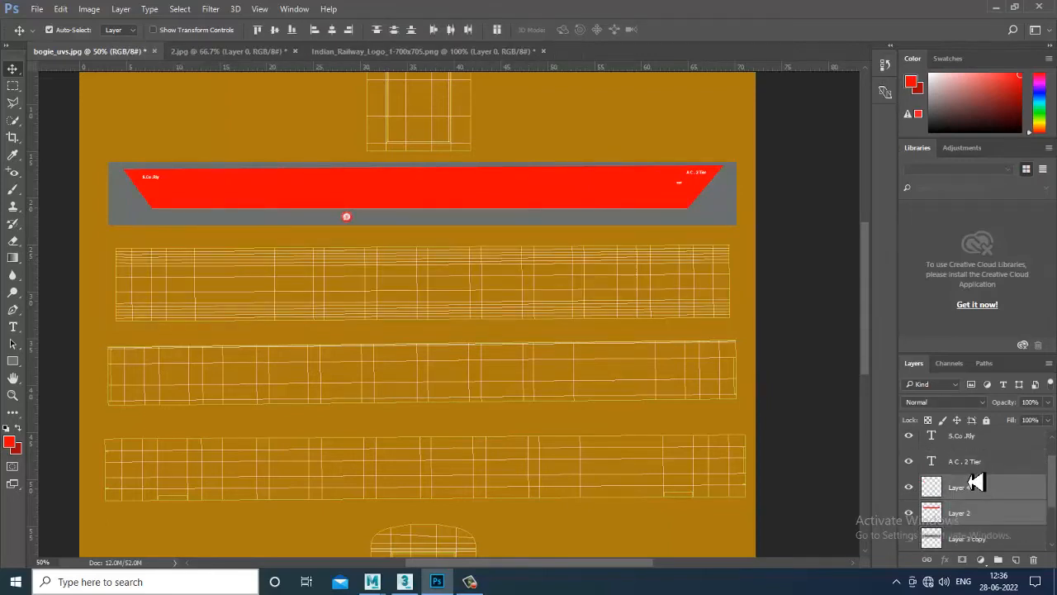
pyautogui.keyDown('ctrl'); pyautogui.click(970, 464); pyautogui.keyUp('ctrl')
pyautogui.keyDown('ctrl'); pyautogui.click(975, 444); pyautogui.keyUp('ctrl')
pyautogui.scroll(1, 970, 471)
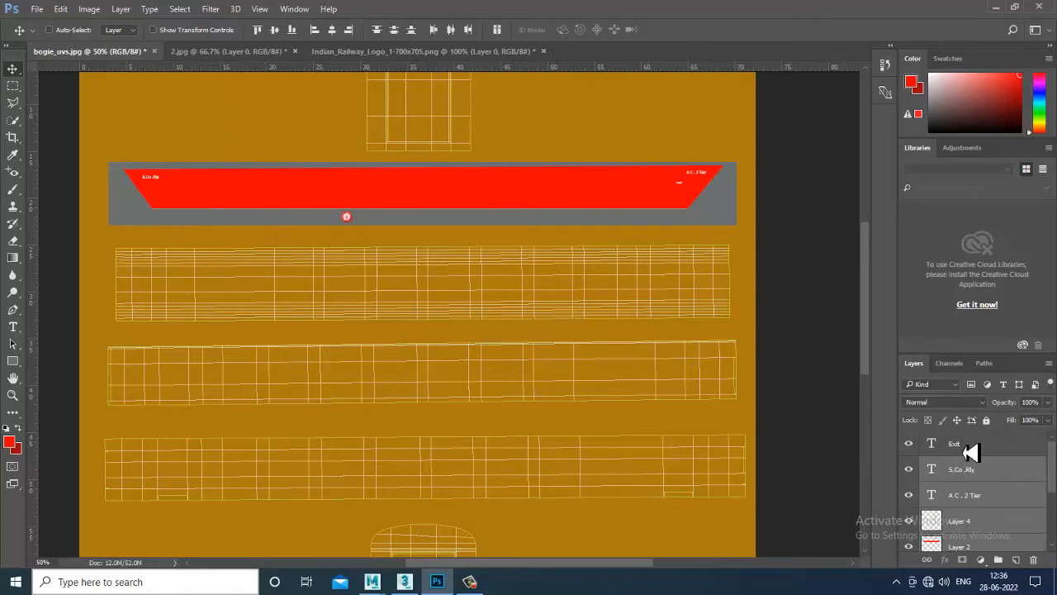
pyautogui.keyDown('ctrl'); pyautogui.click(970, 451); pyautogui.keyUp('ctrl')
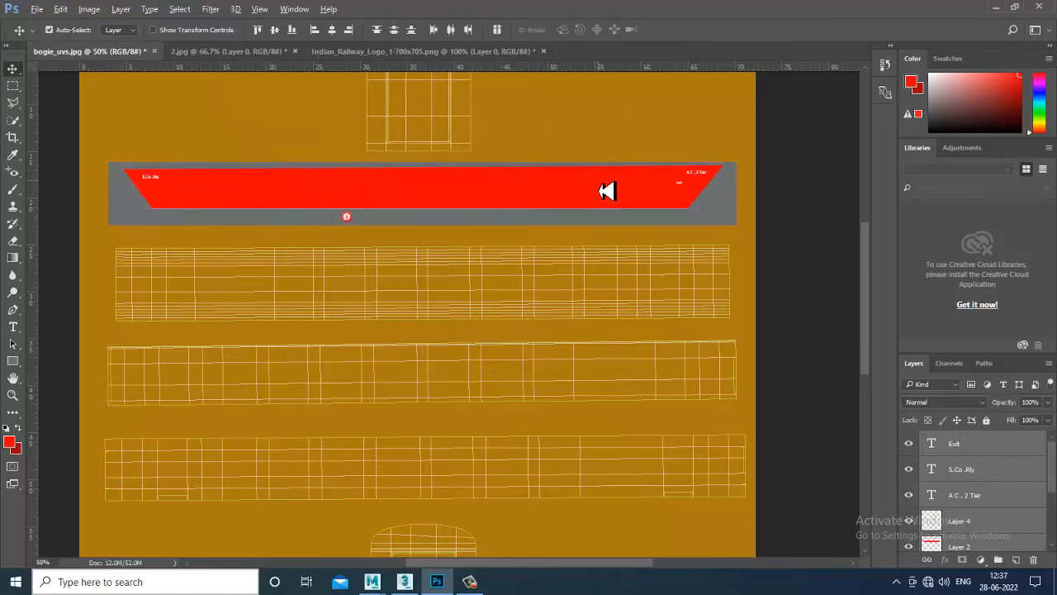
# Duplicate the selected coach-side layers onto the lowest long UV strip and scale the copies up slightly to span its width
pyautogui.keyDown('alt'); pyautogui.moveTo(607, 191); pyautogui.dragTo(609, 463); pyautogui.keyUp('alt')
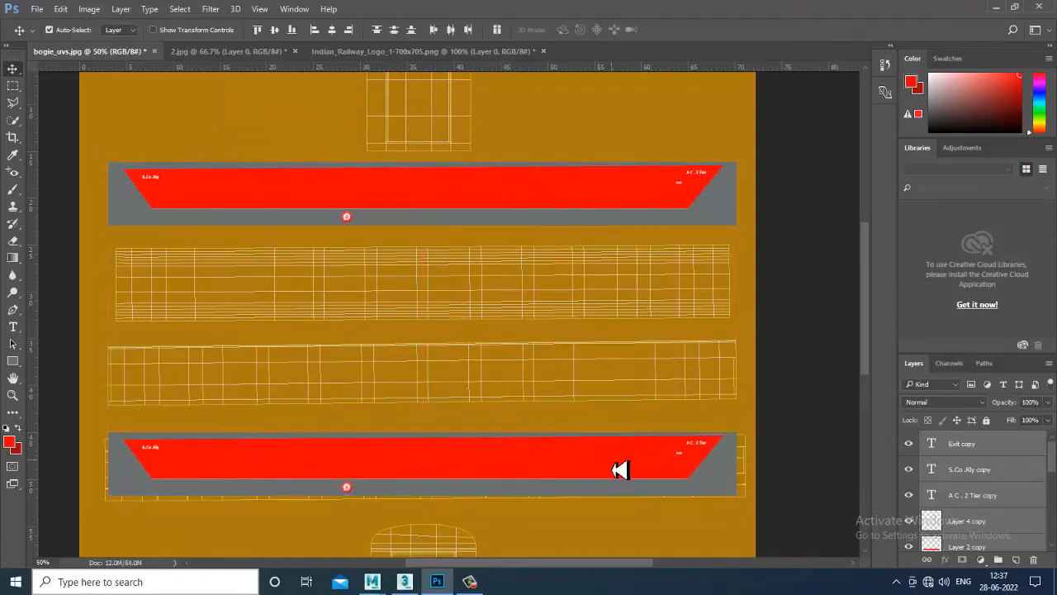
pyautogui.press('ctrl')
pyautogui.hotkey('ctrl', 't')
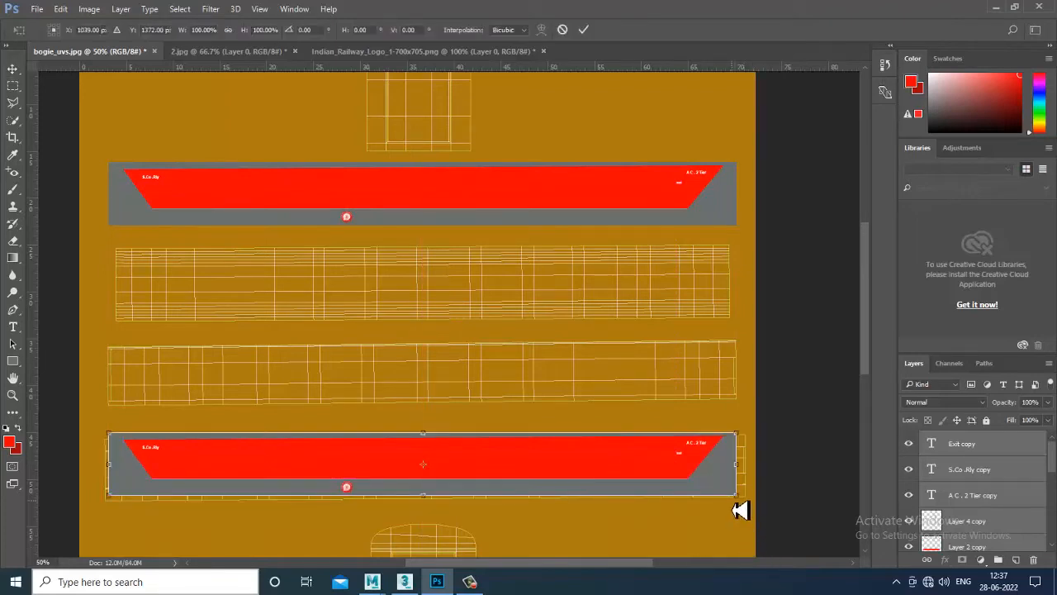
pyautogui.keyDown('alt'); pyautogui.moveTo(744, 508); pyautogui.dragTo(750, 511); pyautogui.keyUp('alt')
pyautogui.press('Return')
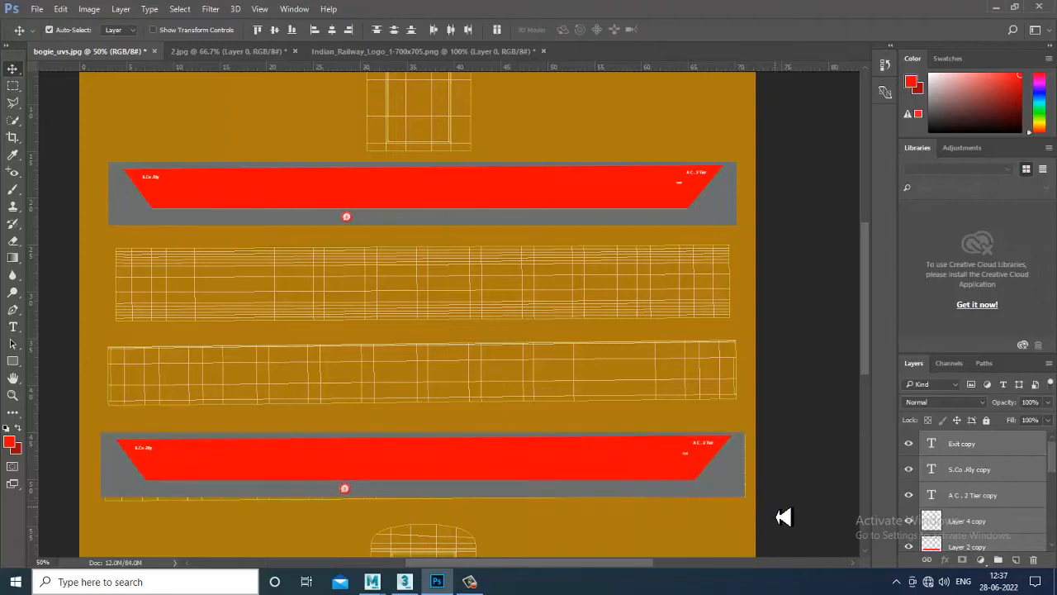
# Nudge the duplicated coach side into alignment so it covers the lowest long UV strip
pyautogui.hotkey('shift', 'Down')
pyautogui.hotkey('shift', 'Down')
pyautogui.press('Up')
pyautogui.press('Up')
pyautogui.press('Up')
pyautogui.press('Up')
pyautogui.press('Up')
pyautogui.press('Up')
pyautogui.press('Up')
pyautogui.press('Up')
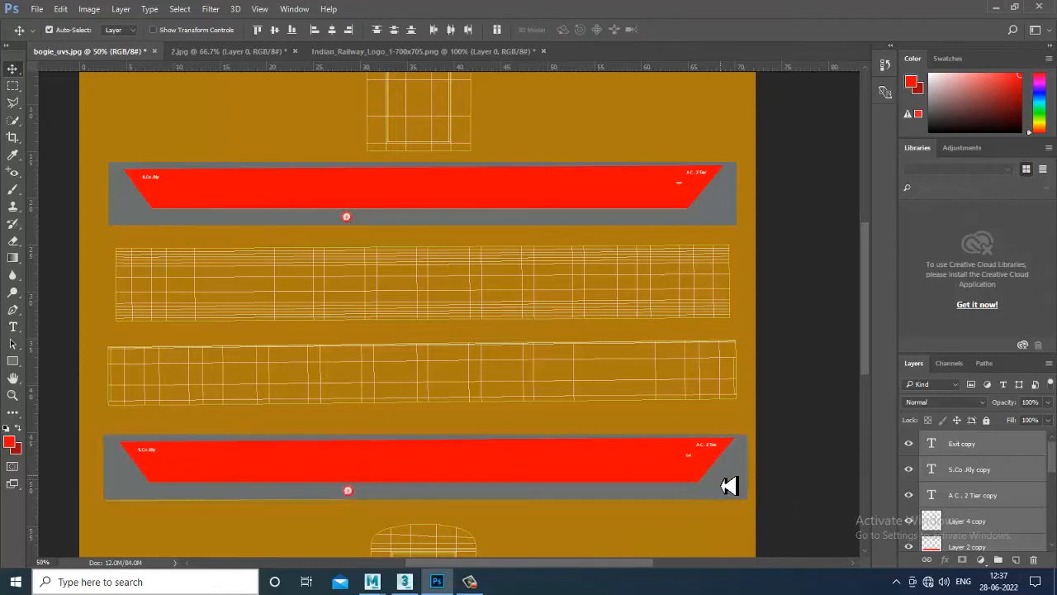
pyautogui.press('Down')
pyautogui.press('Down')
pyautogui.press('Down')
pyautogui.press('Down')
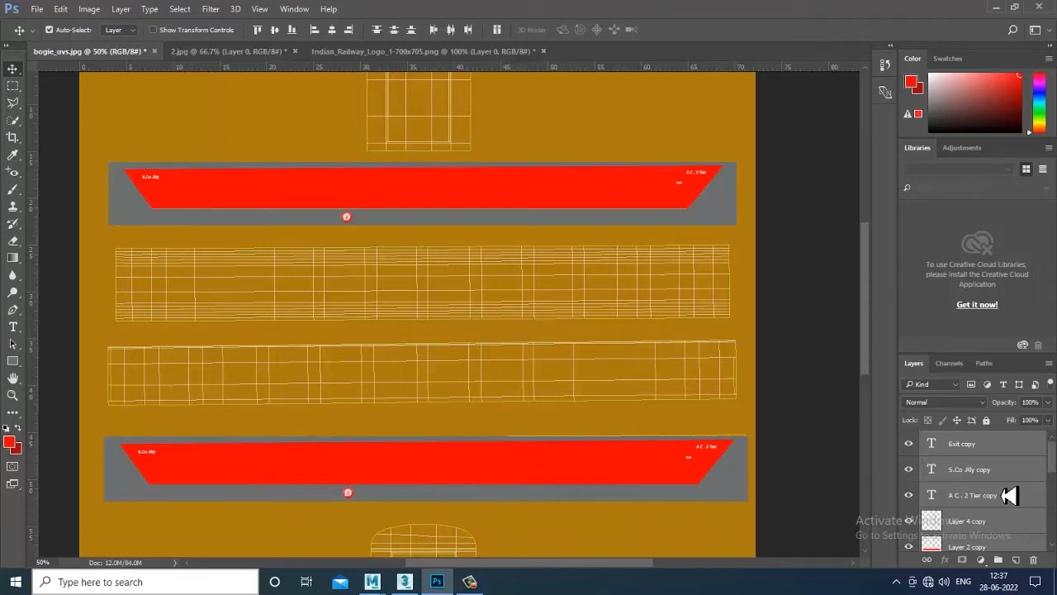
# Make the hidden Layer 3 copy grey strip visible again
pyautogui.scroll(-1, 1006, 495)
pyautogui.scroll(-2, 950, 495)
pyautogui.scroll(-2, 939, 506)
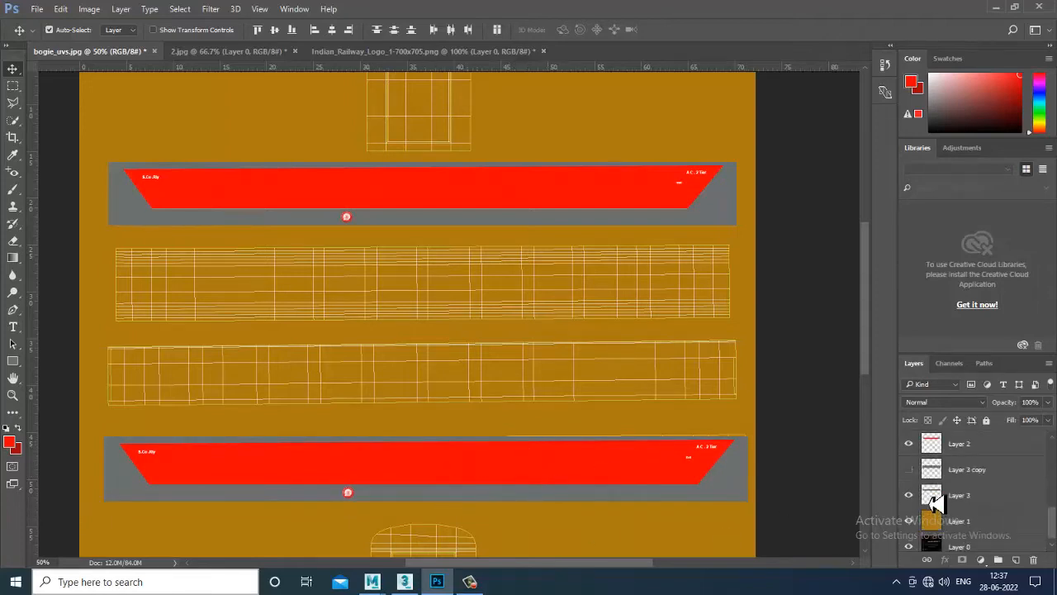
pyautogui.click(910, 470)
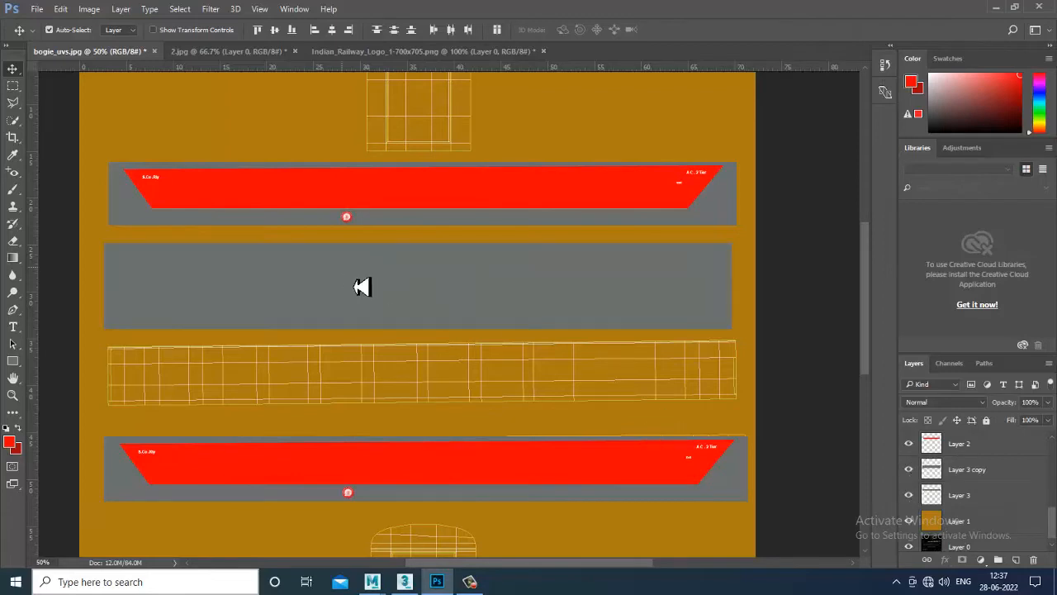
pyautogui.scroll(-3, 611, 384)
pyautogui.scroll(4, 628, 413)
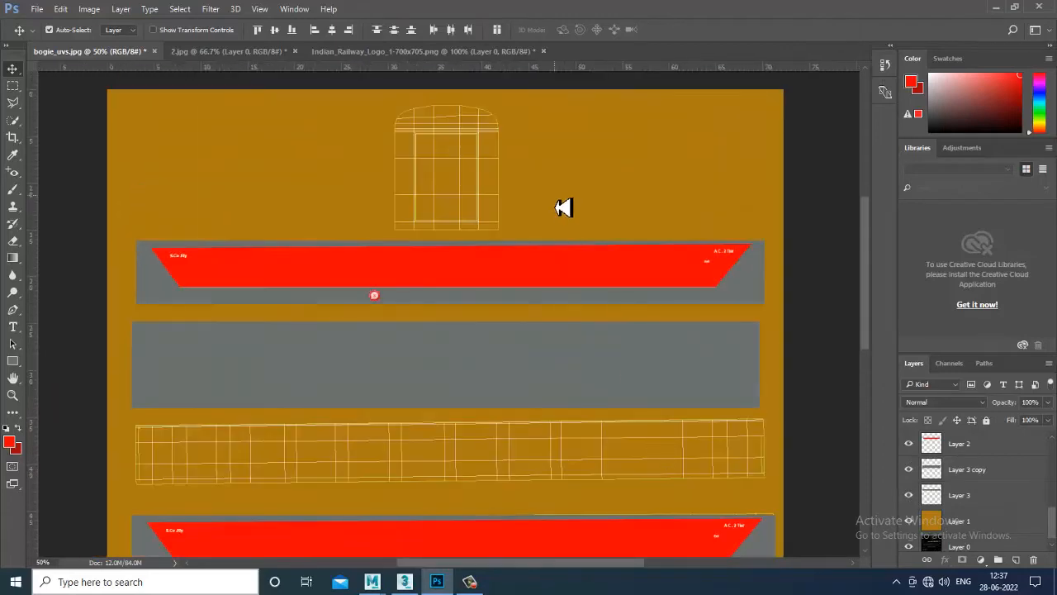
pyautogui.scroll(1, 570, 231)
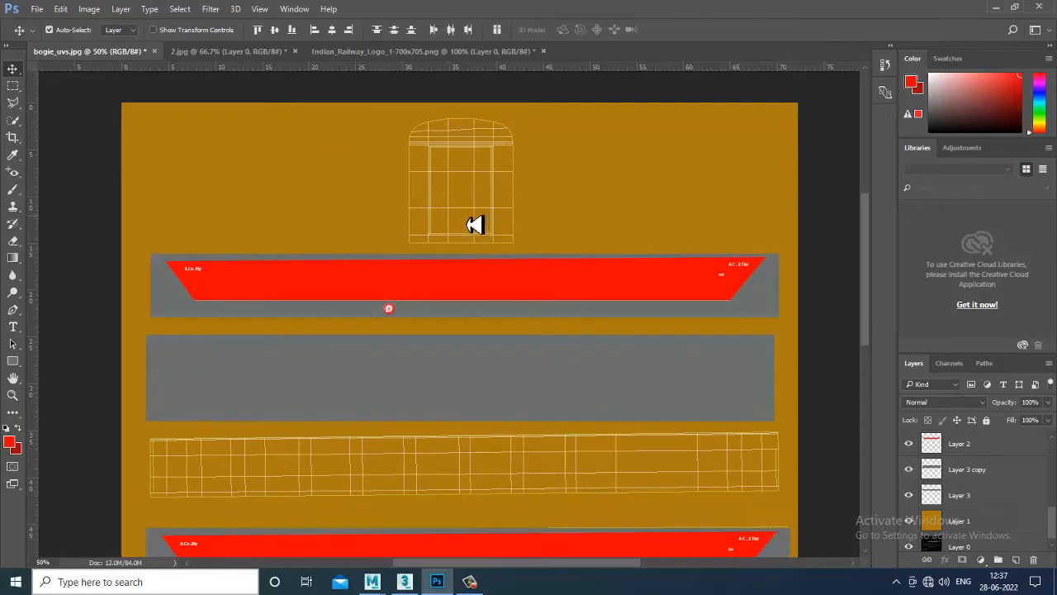
pyautogui.scroll(-3, 608, 304)
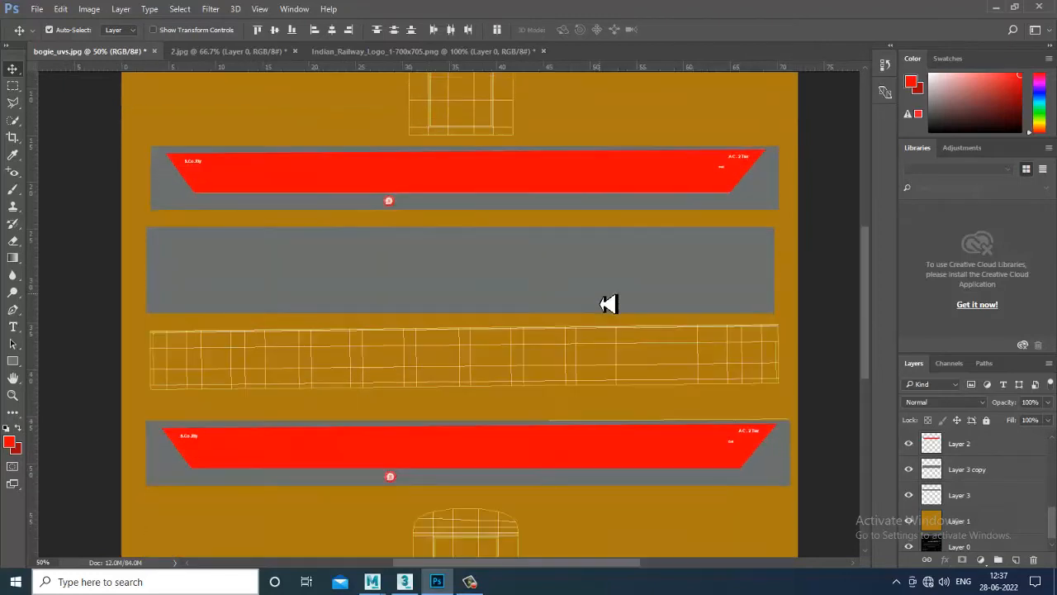
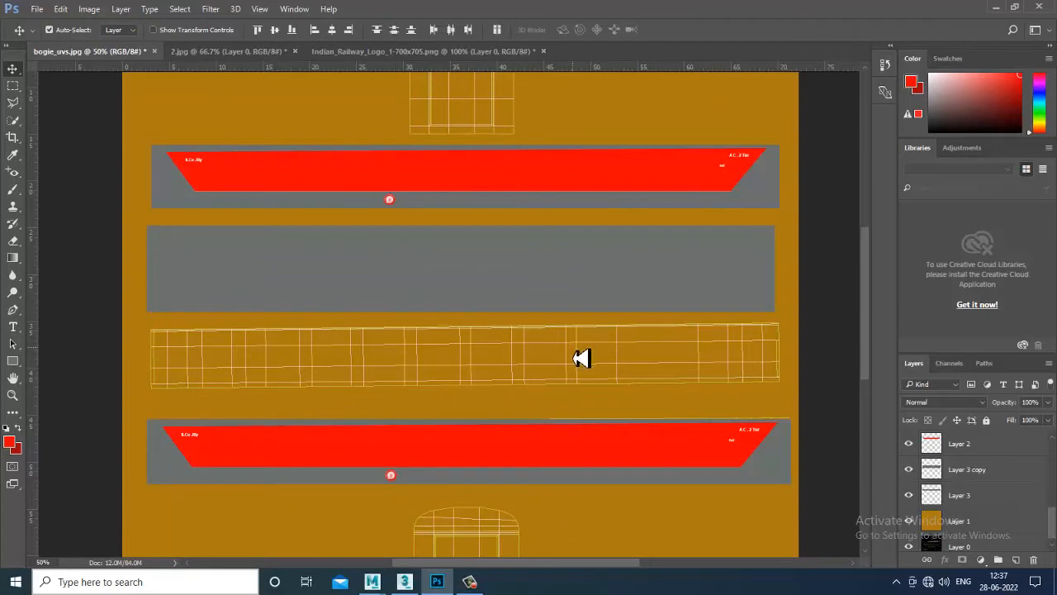
pyautogui.click(472, 583)
pyautogui.click(473, 583)
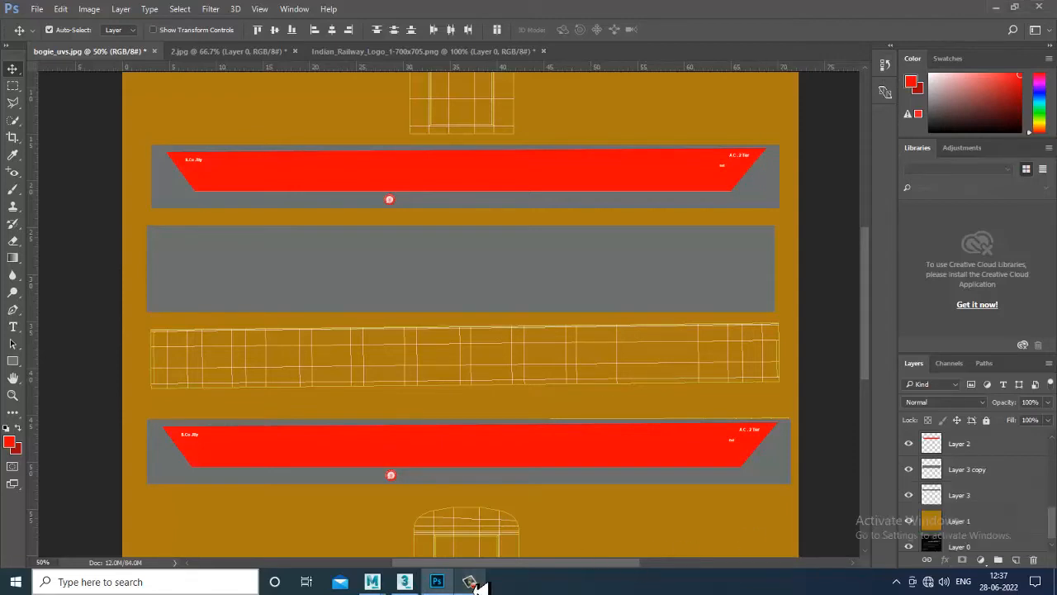
pyautogui.moveTo(476, 583)
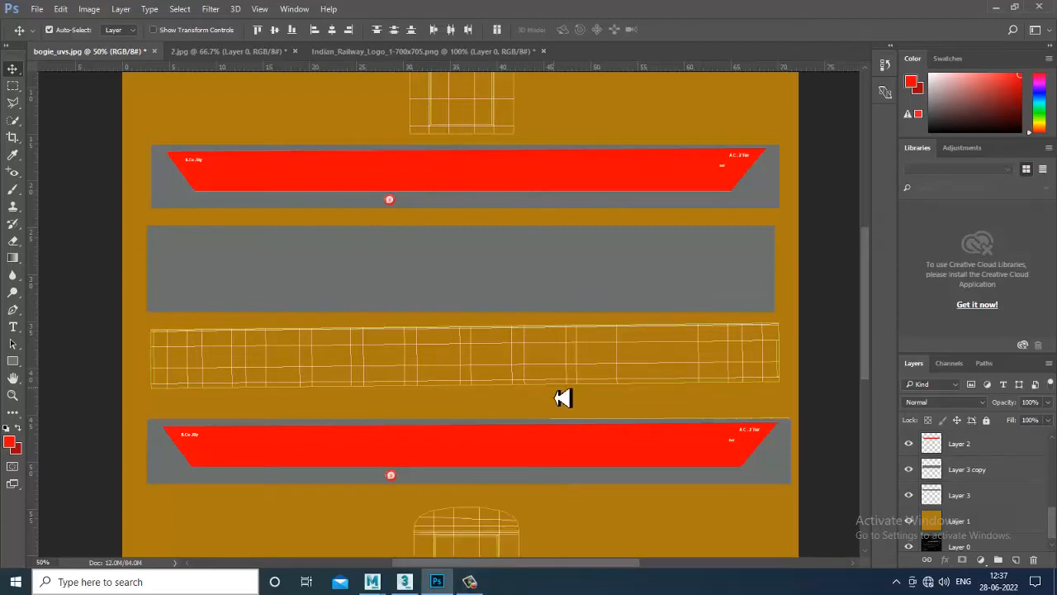
pyautogui.moveTo(595, 259); pyautogui.dragTo(603, 289)
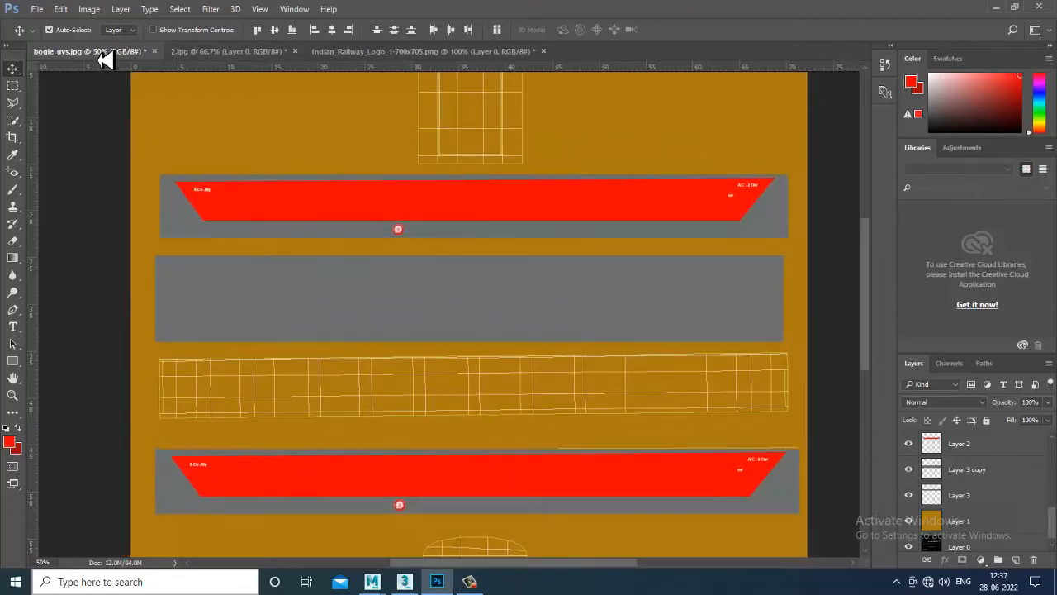
# Examine the coach's end wall, yellow edge stripe and door end up close in the 2.jpg reference, and return to the bogie_uvs.jpg template
pyautogui.click(198, 52)
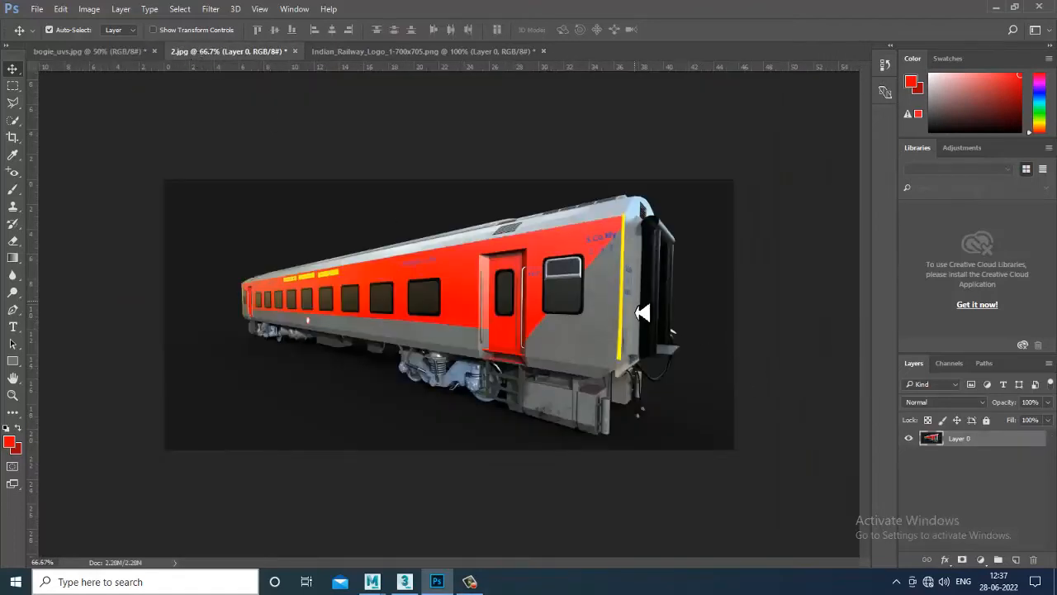
pyautogui.hotkey('ctrl', '+')
pyautogui.hotkey('ctrl', '+')
pyautogui.moveTo(642, 321); pyautogui.dragTo(439, 300)
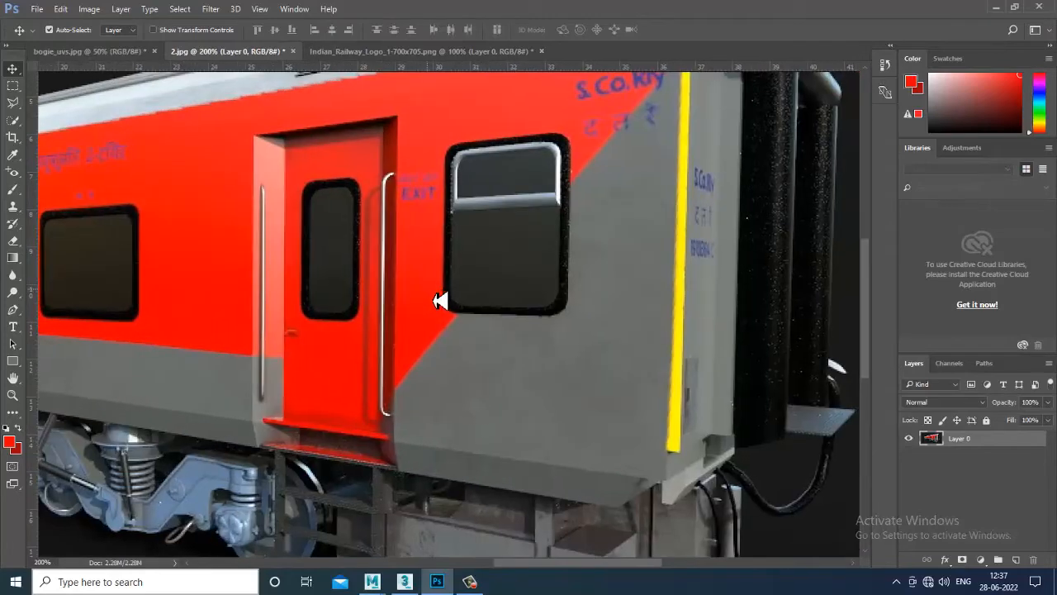
pyautogui.moveTo(660, 284); pyautogui.dragTo(607, 315)
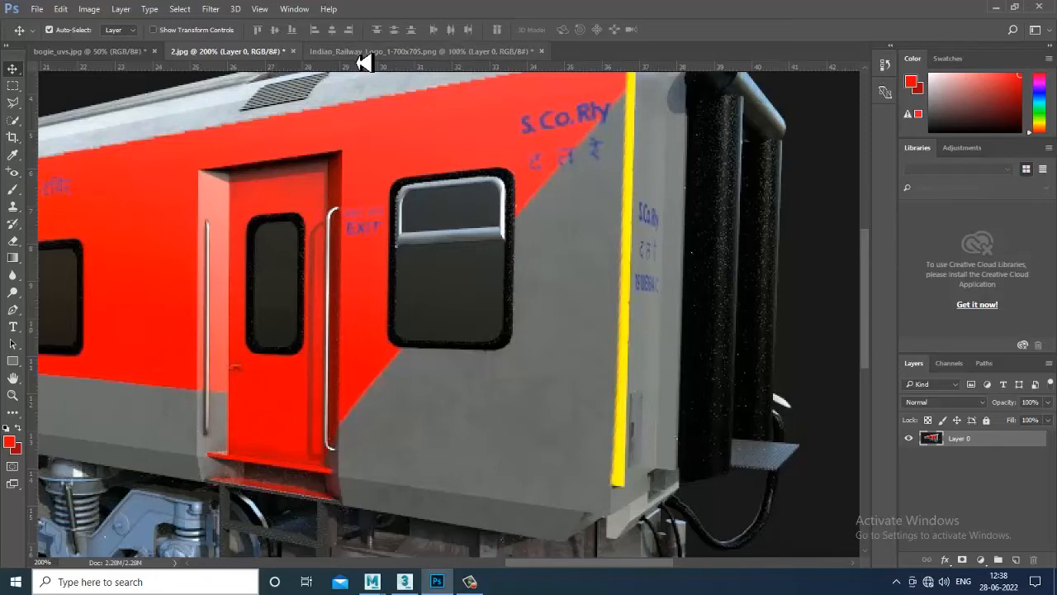
pyautogui.click(83, 55)
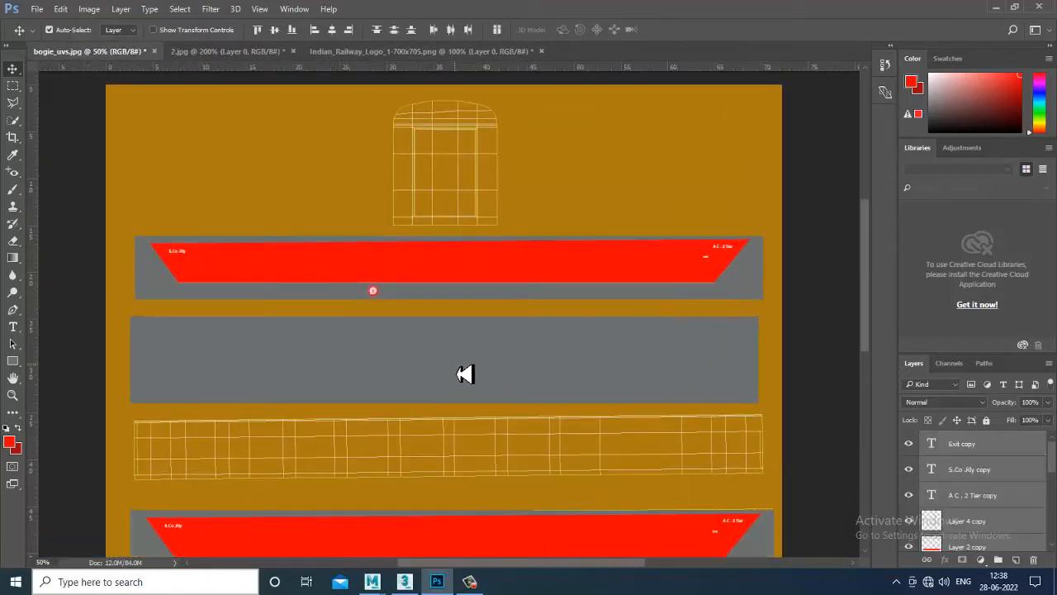
pyautogui.click(469, 581)
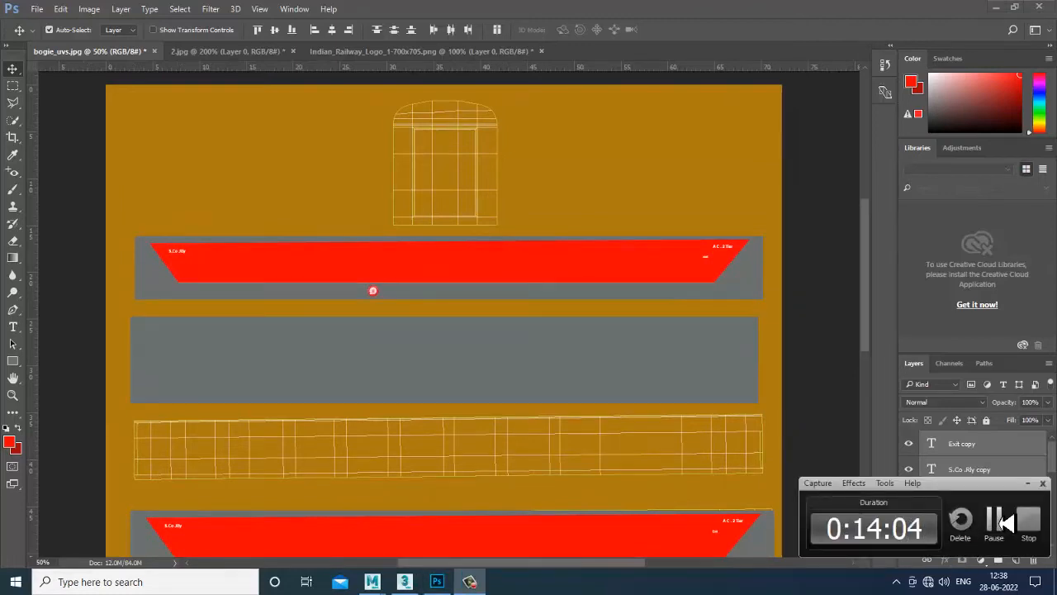
pyautogui.click(1002, 522)
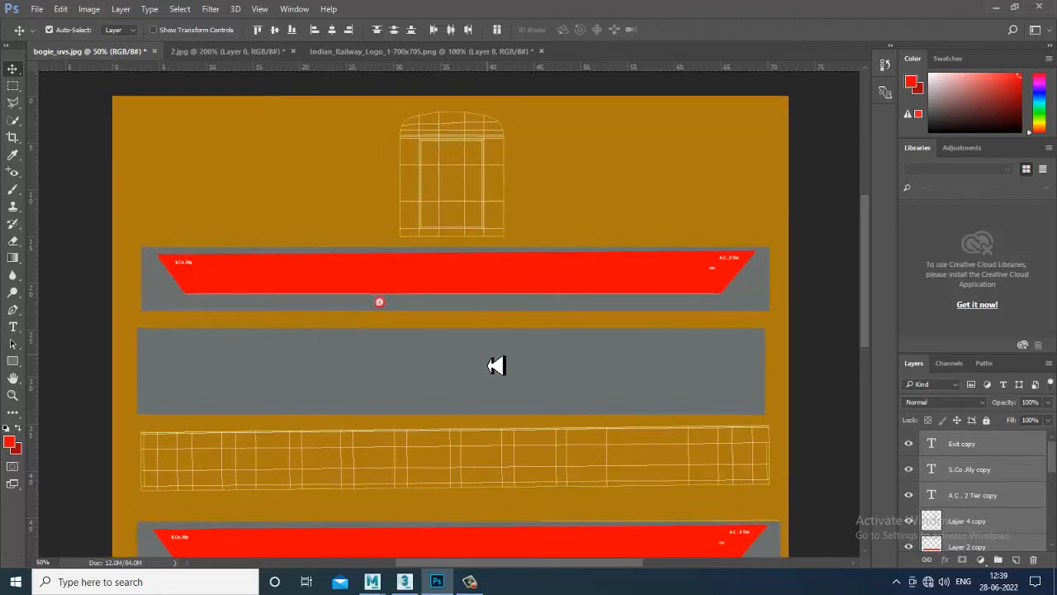
# Duplicate the plain grey strip over the upper end-wall template and stretch the copy down to meet the first coach side
pyautogui.keyDown('alt'); pyautogui.moveTo(500, 367); pyautogui.dragTo(541, 171); pyautogui.keyUp('alt')
pyautogui.hotkey('ctrl', 't')
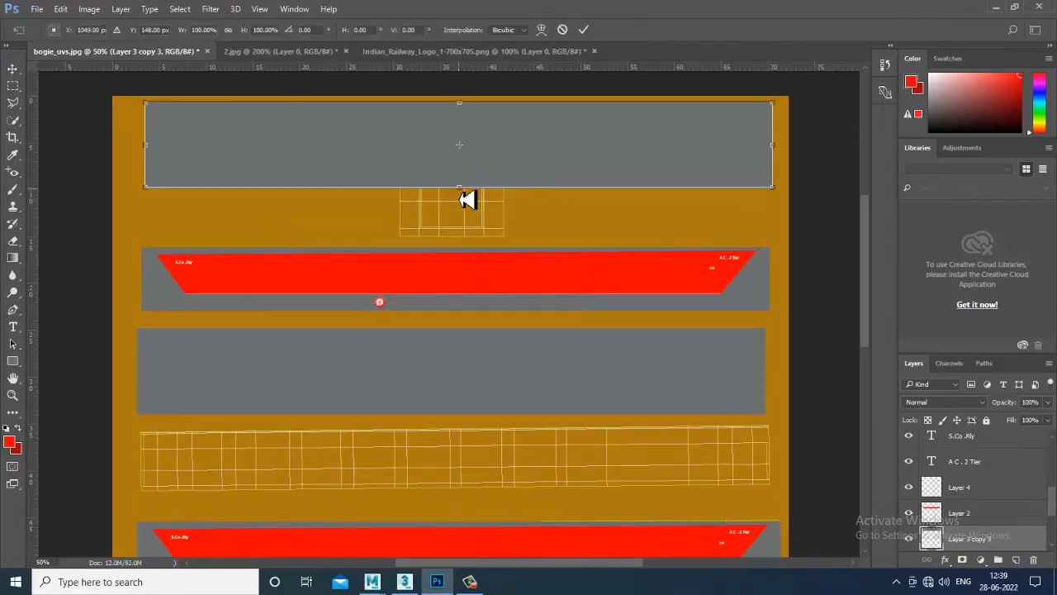
pyautogui.moveTo(467, 199); pyautogui.dragTo(486, 257)
pyautogui.press('Return')
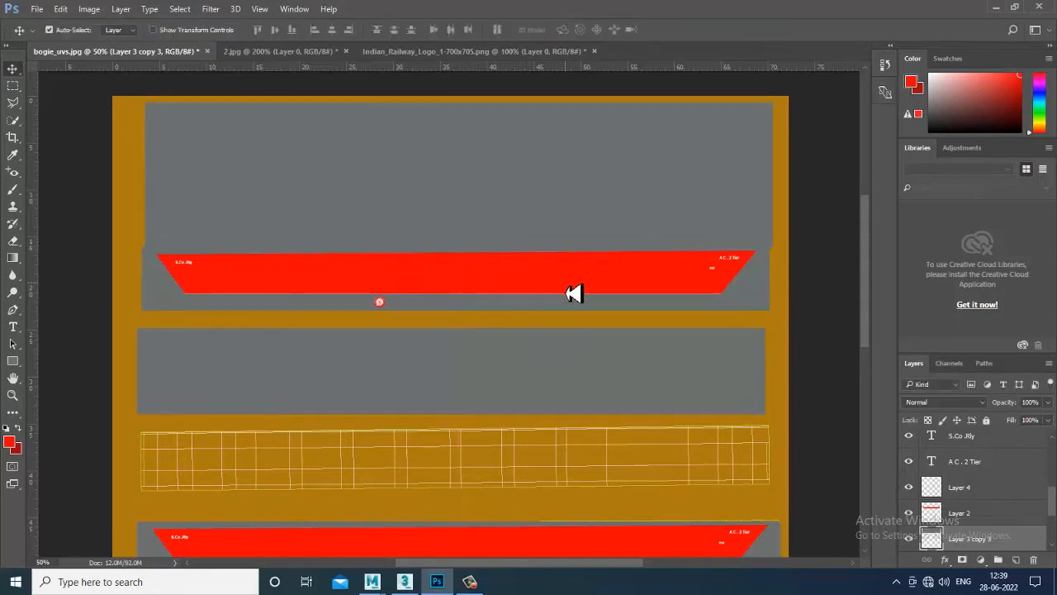
# Lower the opacity of the grey block over the upper end wall to 43%
pyautogui.scroll(-2, 537, 260)
pyautogui.scroll(2, 548, 257)
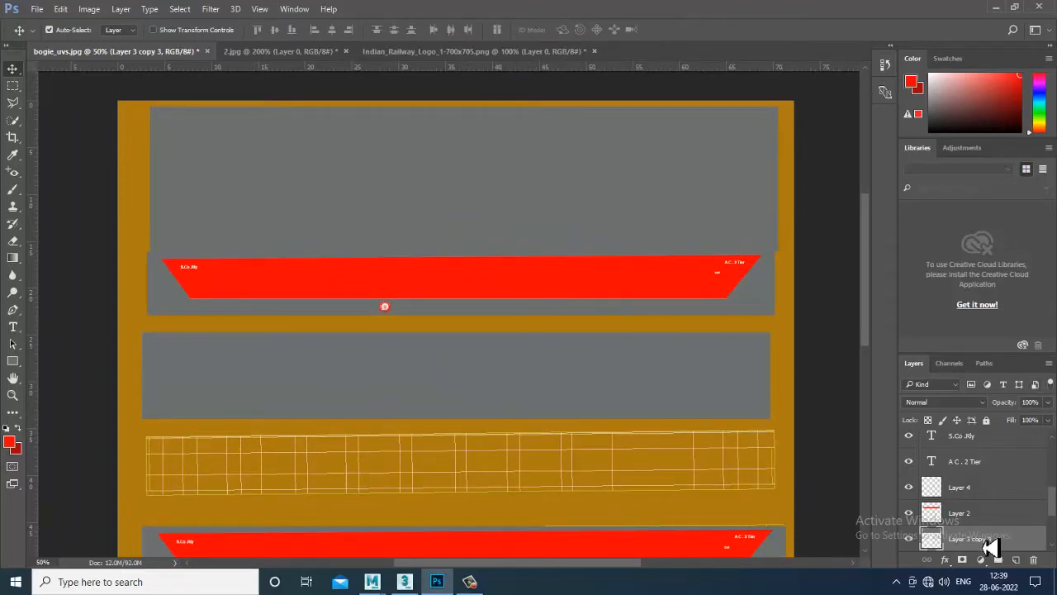
pyautogui.click(1048, 421)
pyautogui.moveTo(1048, 423); pyautogui.dragTo(1021, 427)
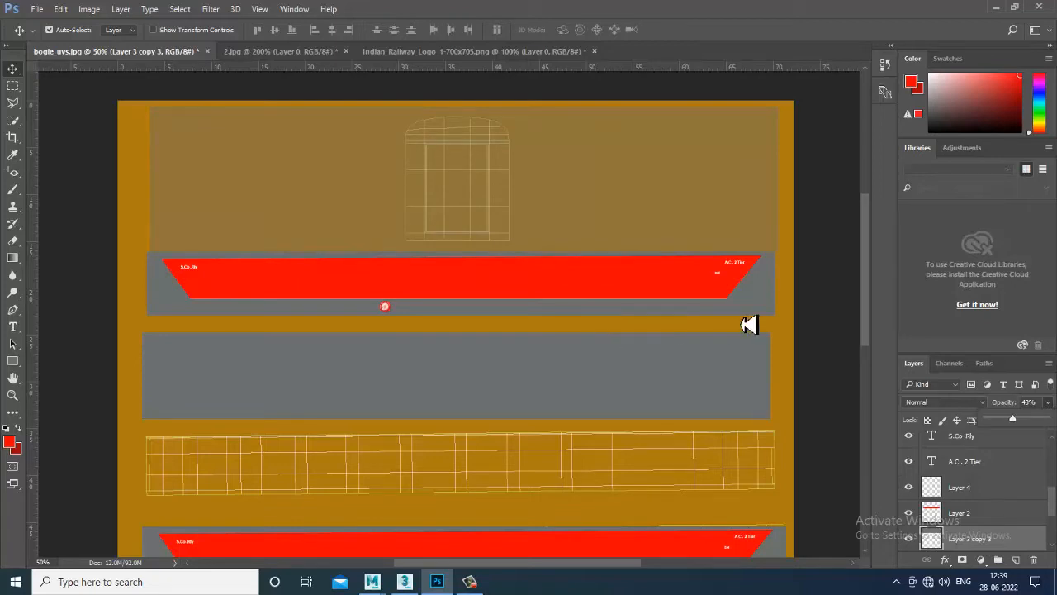
pyautogui.hotkey('ctrl', '+')
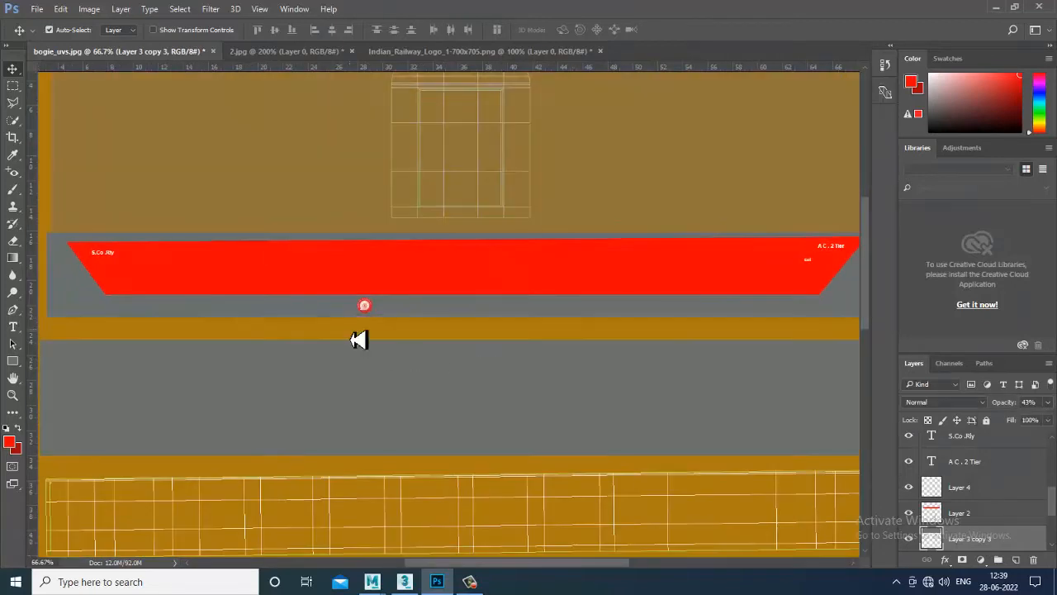
# Duplicate the S.Co.Rly lettering from the first coach side onto the upper right part of the upper end-wall template
pyautogui.click(110, 258)
pyautogui.keyDown('alt'); pyautogui.moveTo(119, 266); pyautogui.dragTo(394, 130); pyautogui.keyUp('alt')
pyautogui.hotkey('ctrl', 'z')
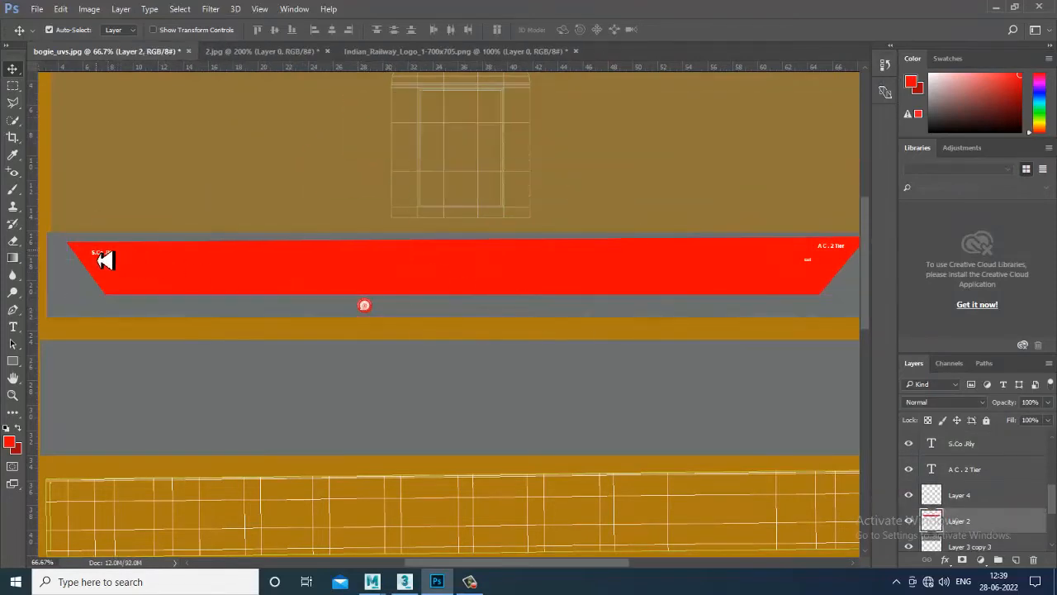
pyautogui.click(114, 262)
pyautogui.keyDown('alt'); pyautogui.moveTo(115, 262); pyautogui.dragTo(531, 112); pyautogui.keyUp('alt')
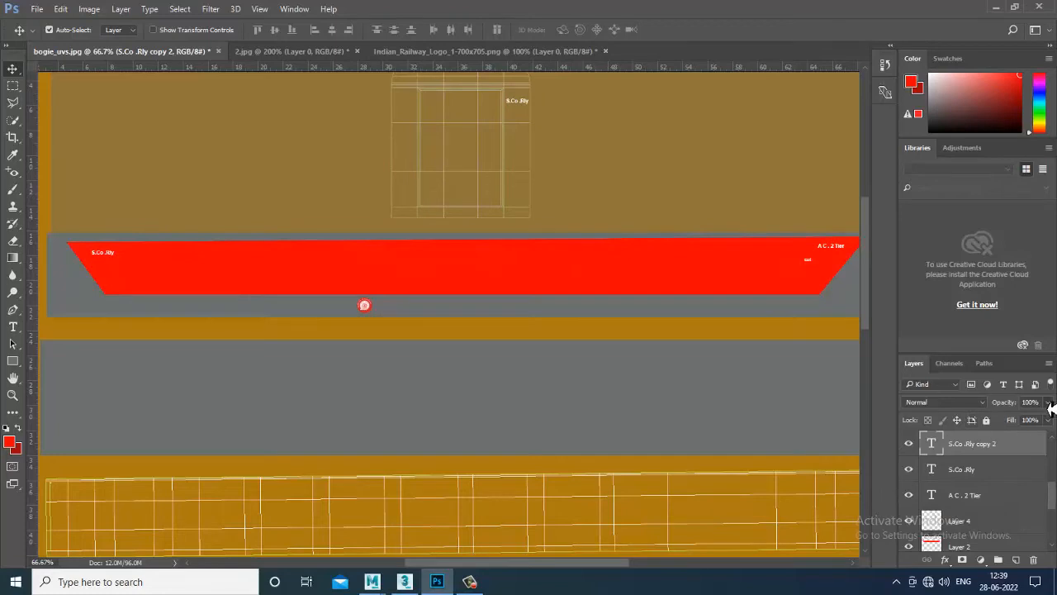
# Set the opacity of the upper end wall's grey block, Layer 3 copy 3, to 100%
pyautogui.click(985, 471)
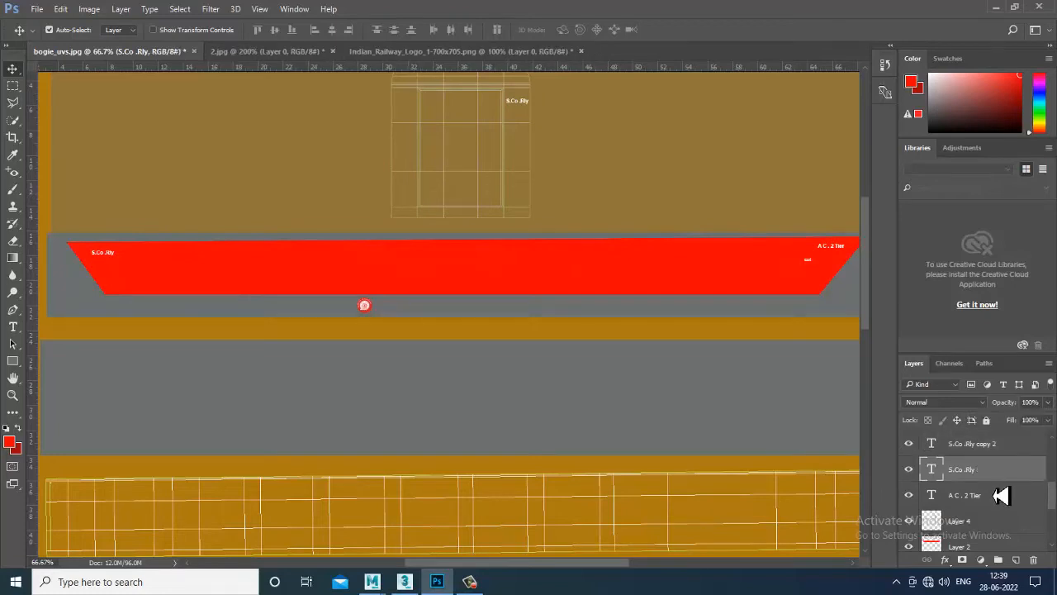
pyautogui.click(650, 176)
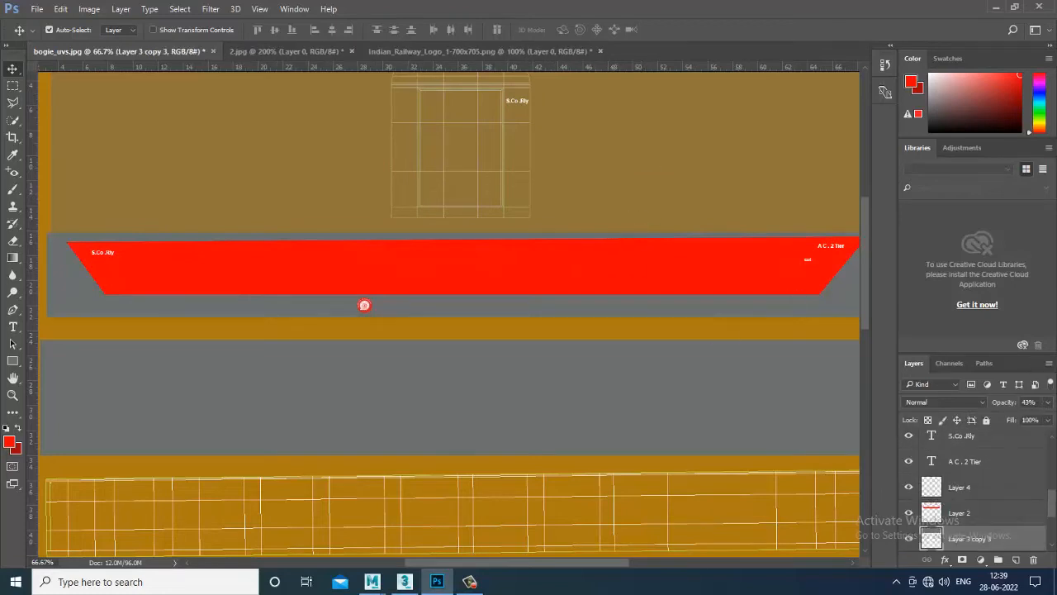
pyautogui.click(1048, 404)
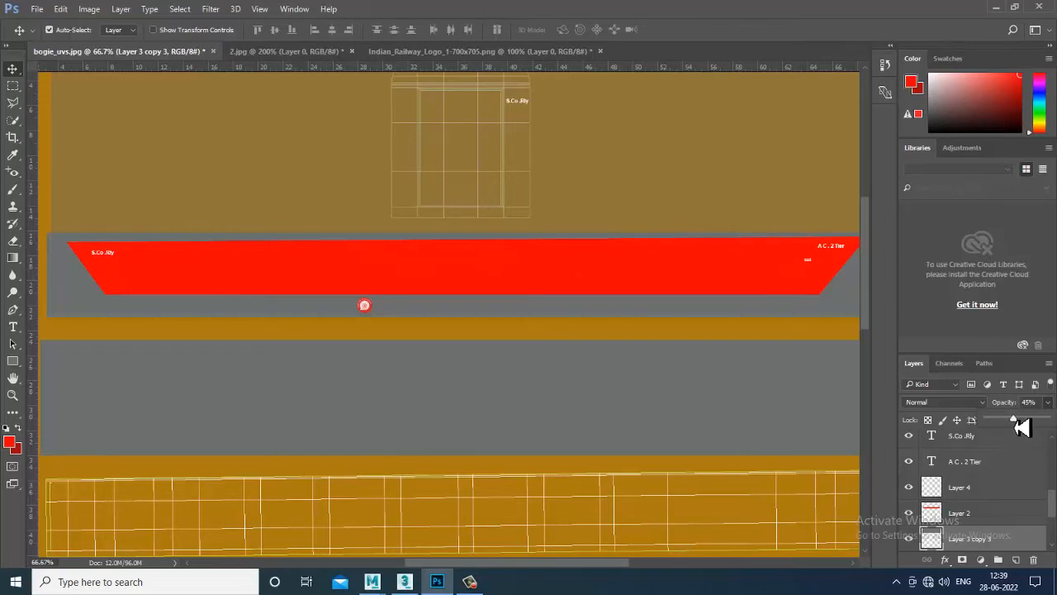
pyautogui.moveTo(1021, 423); pyautogui.dragTo(1047, 419)
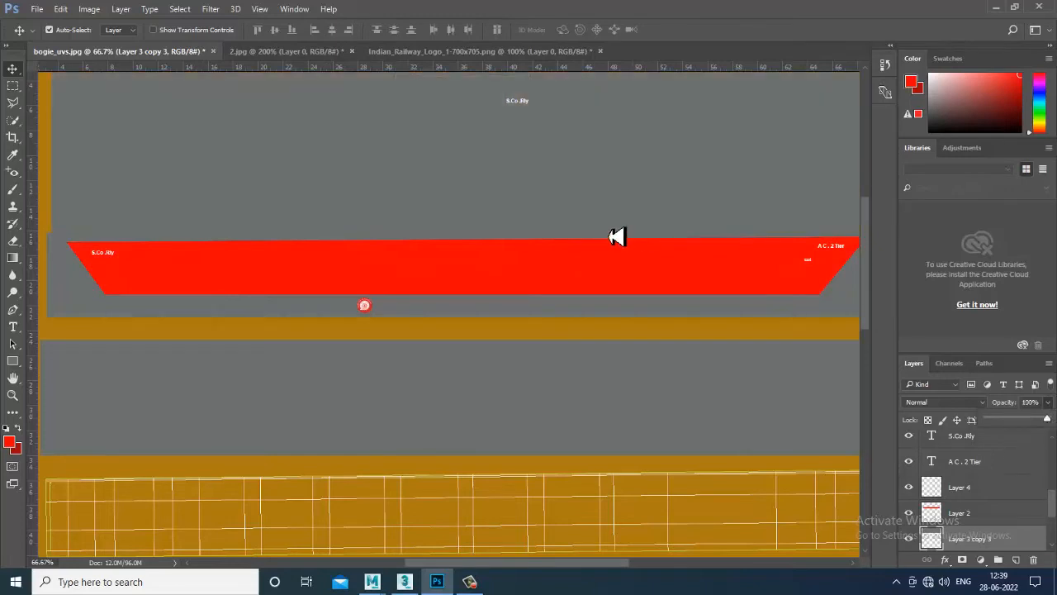
# Duplicate the upper end wall's grey block over the lower end-wall template and keep the copy at 100% opacity
pyautogui.hotkey('ctrl', '-')
pyautogui.hotkey('ctrl', '-')
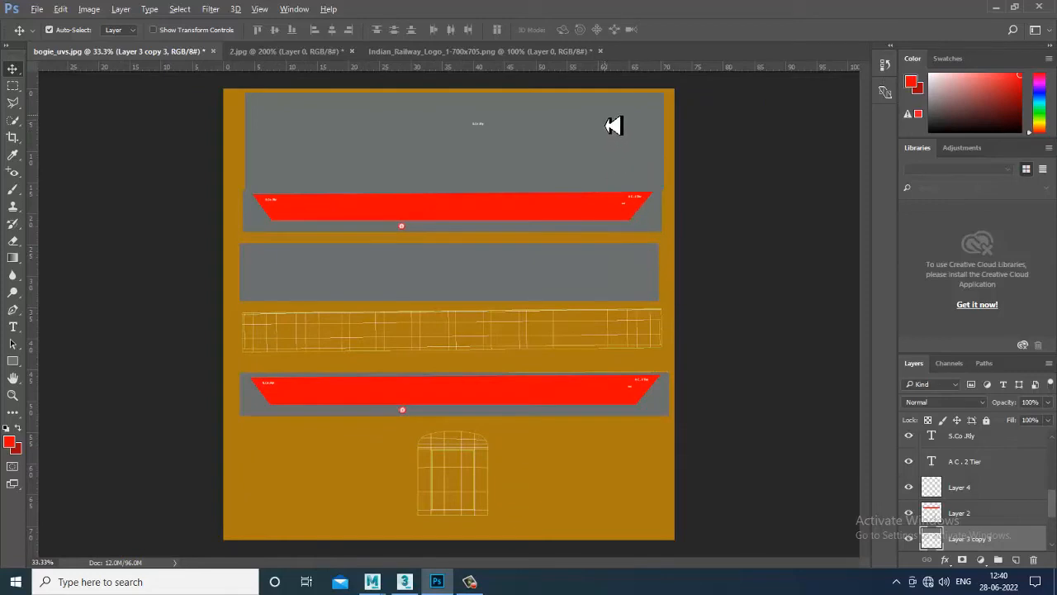
pyautogui.moveTo(614, 125); pyautogui.dragTo(619, 461)
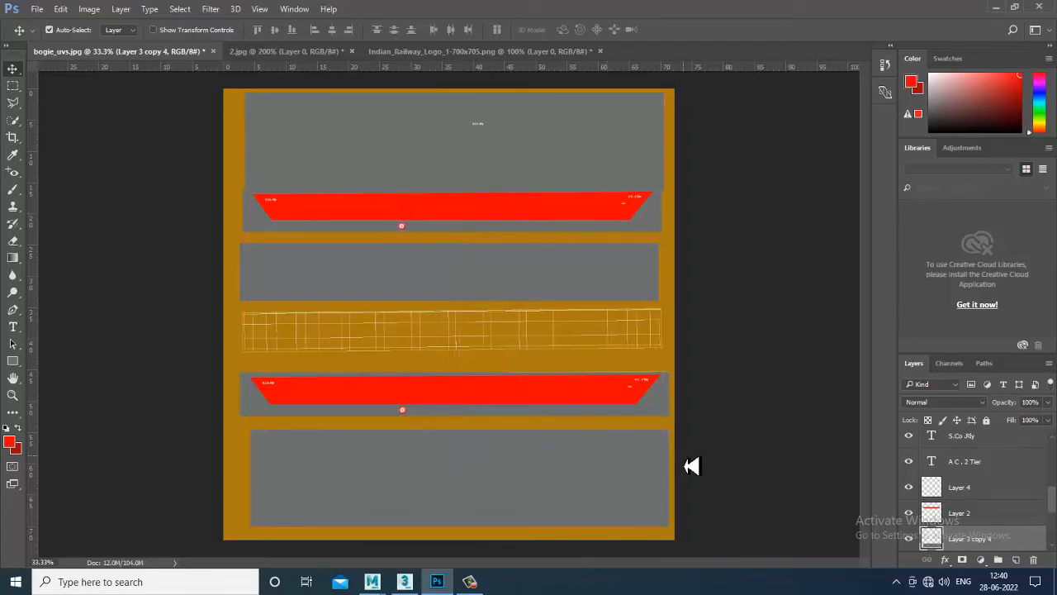
pyautogui.click(1048, 401)
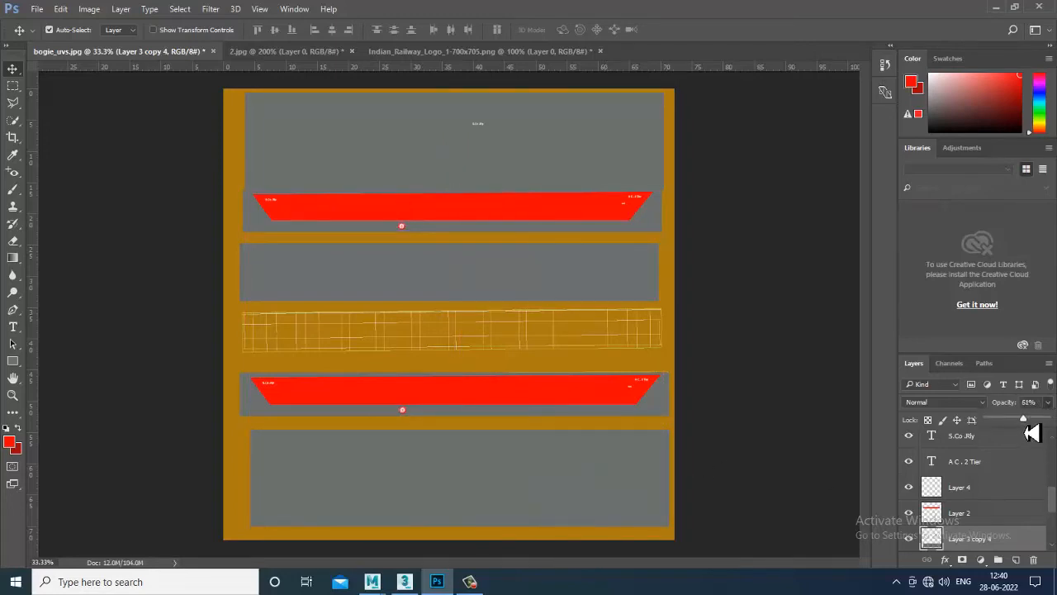
pyautogui.moveTo(1032, 432); pyautogui.dragTo(1056, 435)
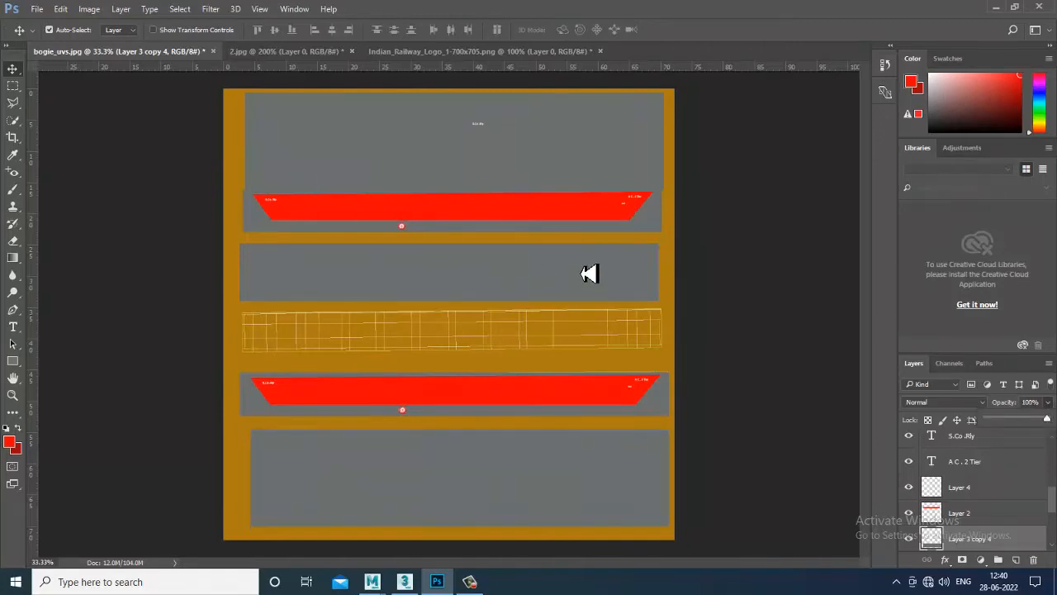
# Sample the light grey-white roof colour from the 2.jpg coach reference as the foreground colour and return to the bogie_uvs.jpg template
pyautogui.click(290, 52)
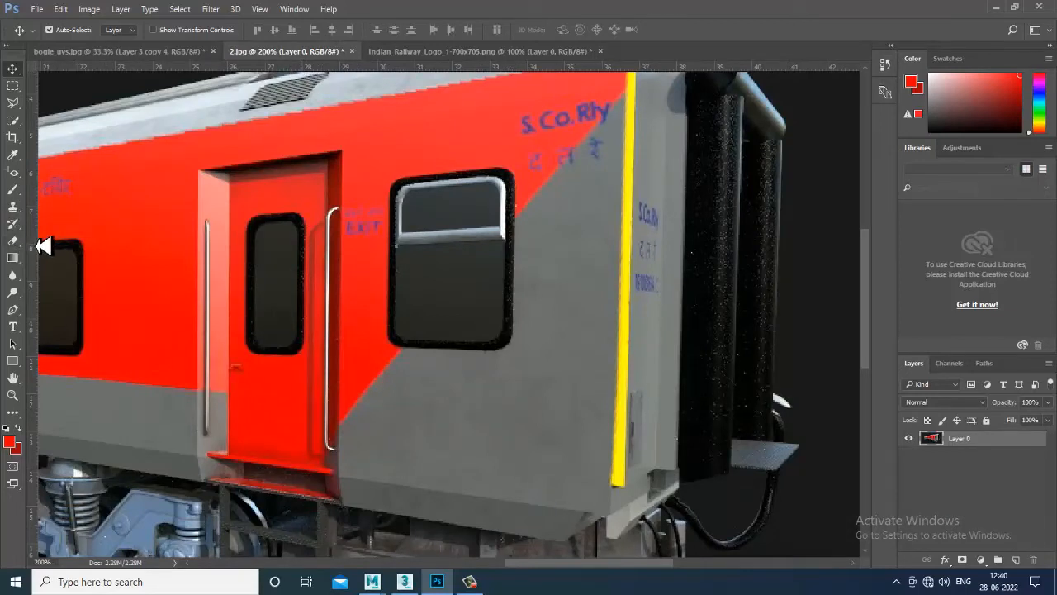
pyautogui.click(12, 155)
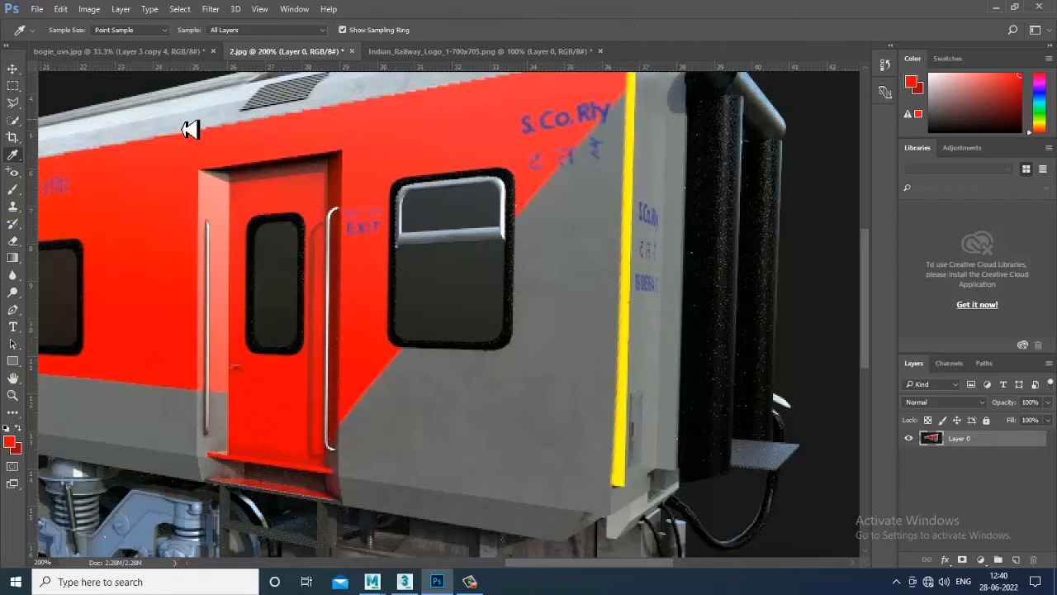
pyautogui.click(190, 128)
pyautogui.moveTo(190, 128); pyautogui.dragTo(221, 111)
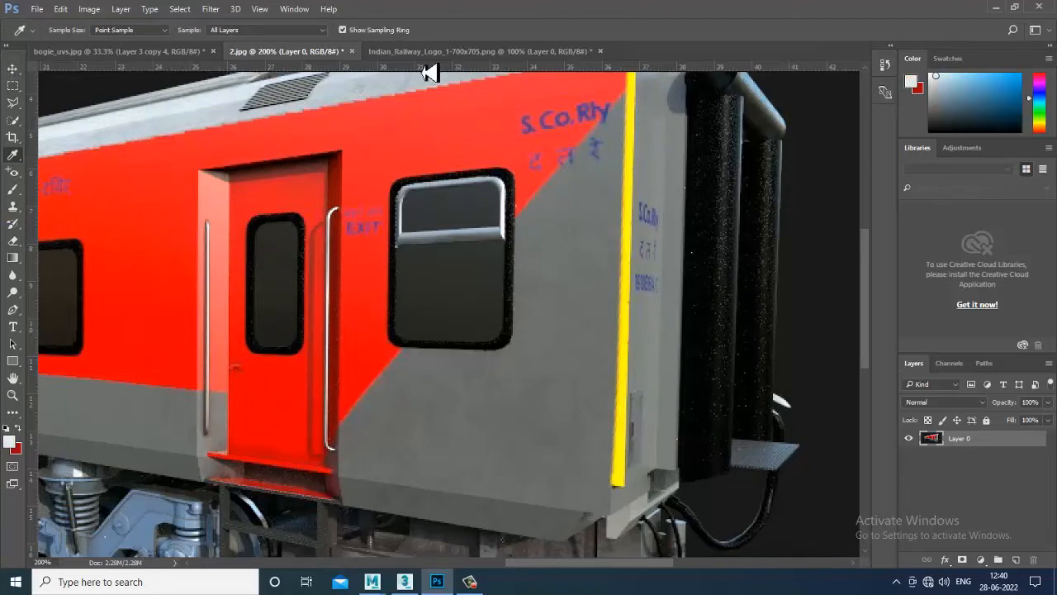
pyautogui.click(103, 51)
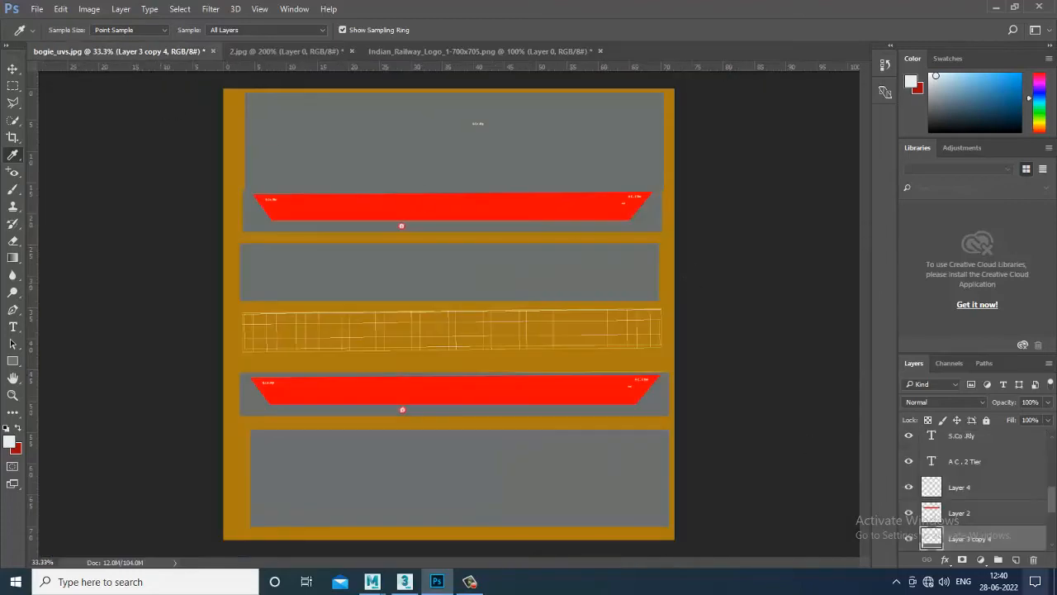
# Add a new layer above all others and fill a rectangle over the remaining uncovered long UV strip with the sampled roof colour
pyautogui.scroll(5, 968, 467)
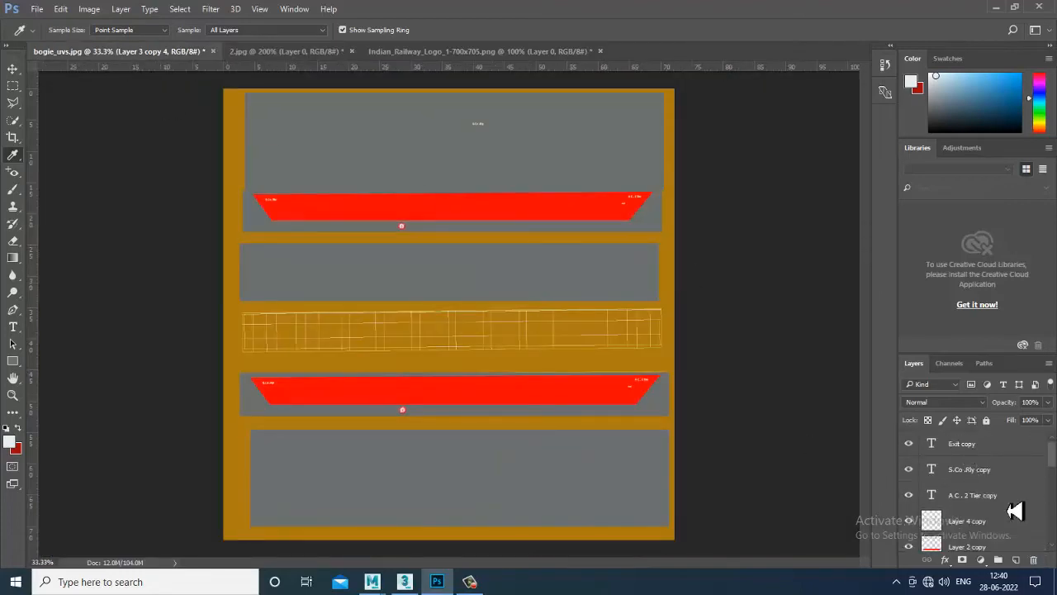
pyautogui.click(1016, 560)
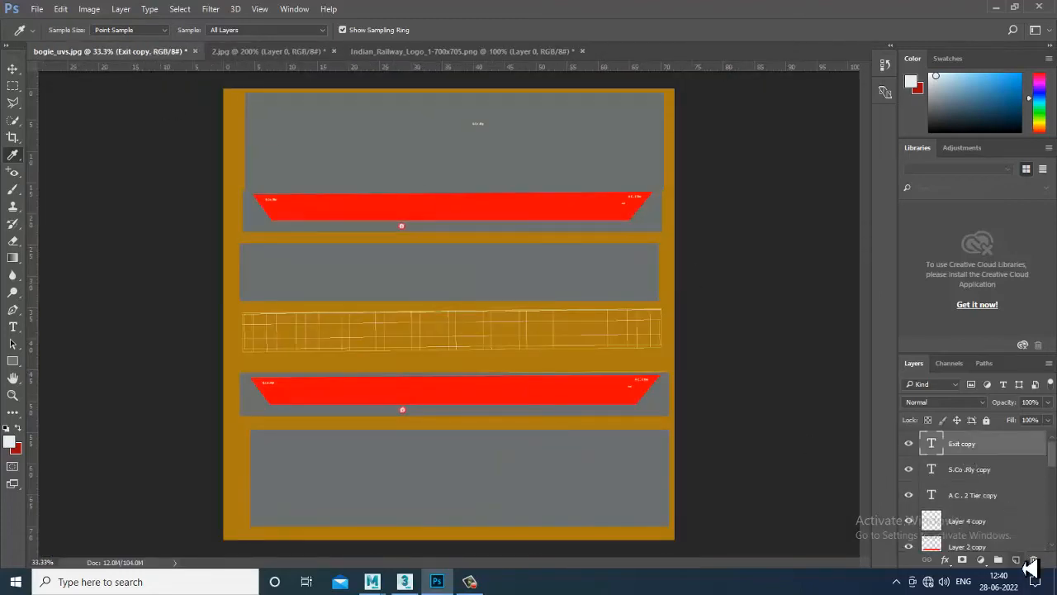
pyautogui.click(13, 86)
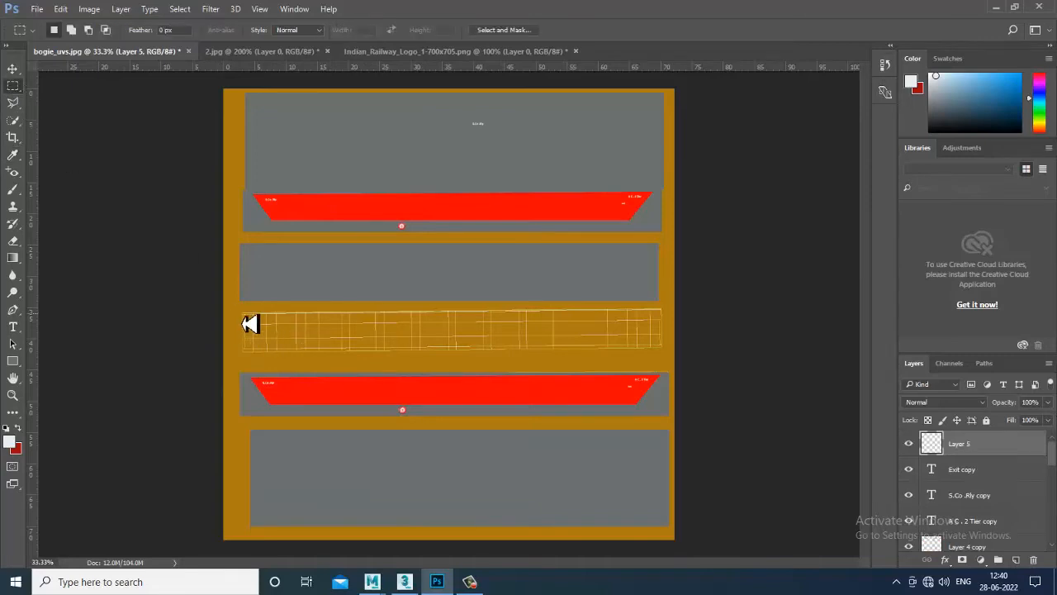
pyautogui.moveTo(242, 317); pyautogui.dragTo(674, 366)
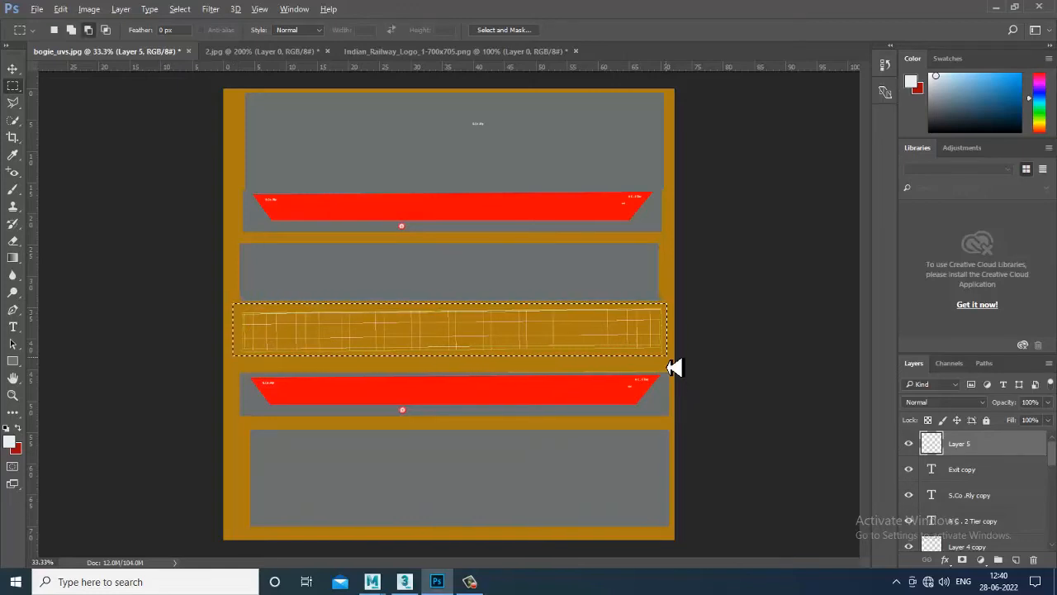
pyautogui.hotkey('alt', 'BackSpace')
pyautogui.hotkey('ctrl', 'd')
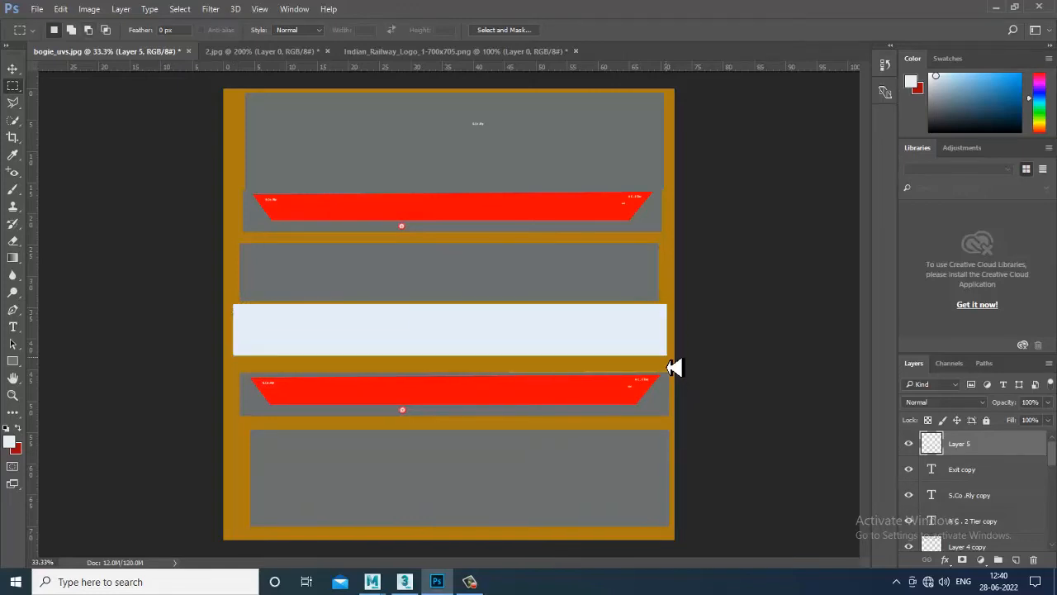
# Hide the ochre Layer 1 background and start saving the document to the LHB Rajdhani textures folder
pyautogui.scroll(-5, 964, 462)
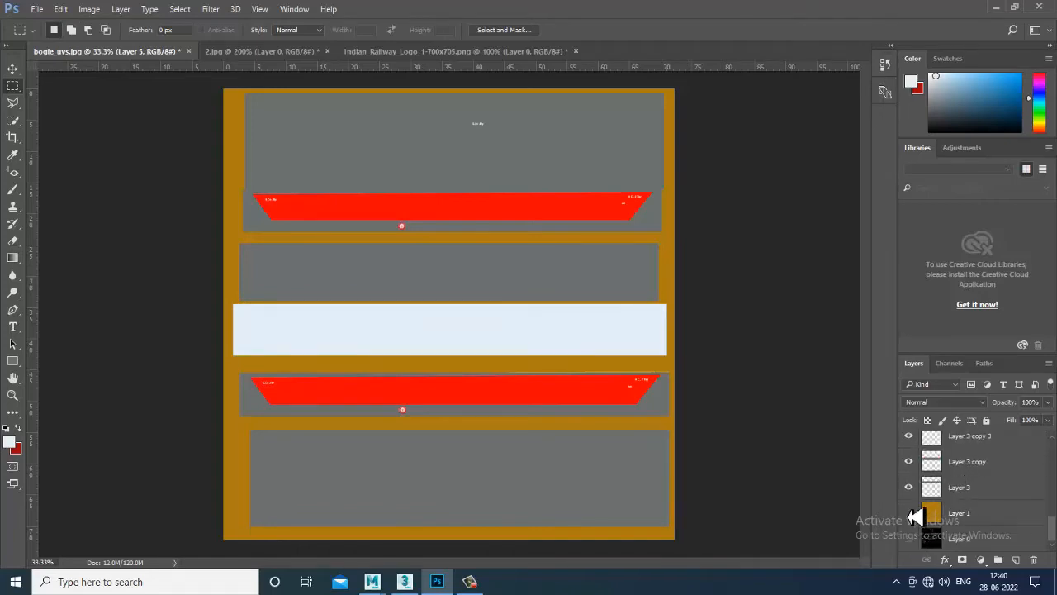
pyautogui.click(909, 513)
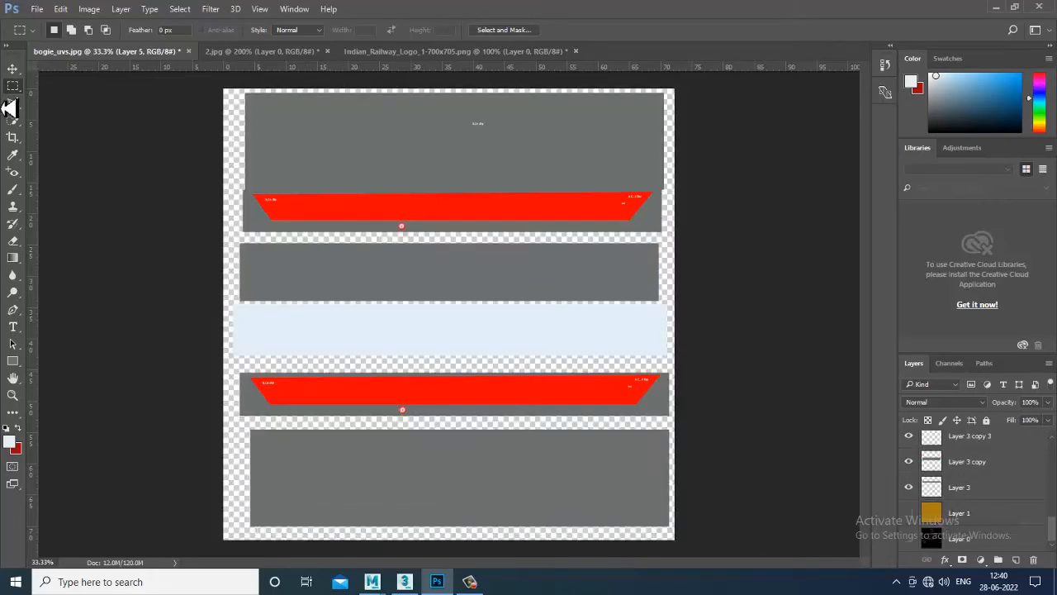
pyautogui.click(39, 10)
pyautogui.click(124, 143)
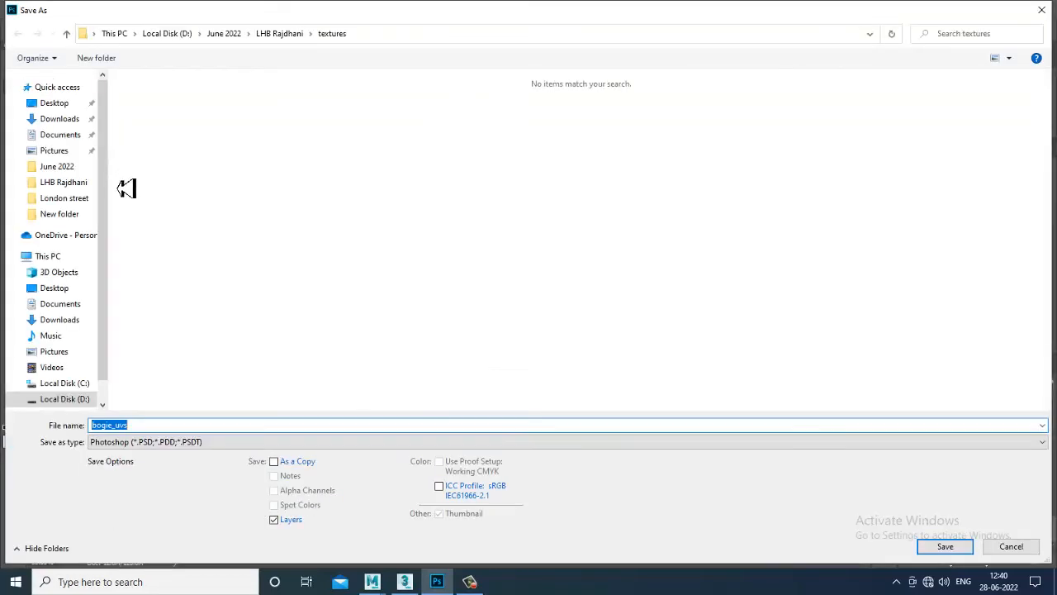
pyautogui.click(279, 35)
pyautogui.doubleClick(189, 118)
# Name the file "bogie text" and save it in Photoshop format with its layers
pyautogui.click(154, 428)
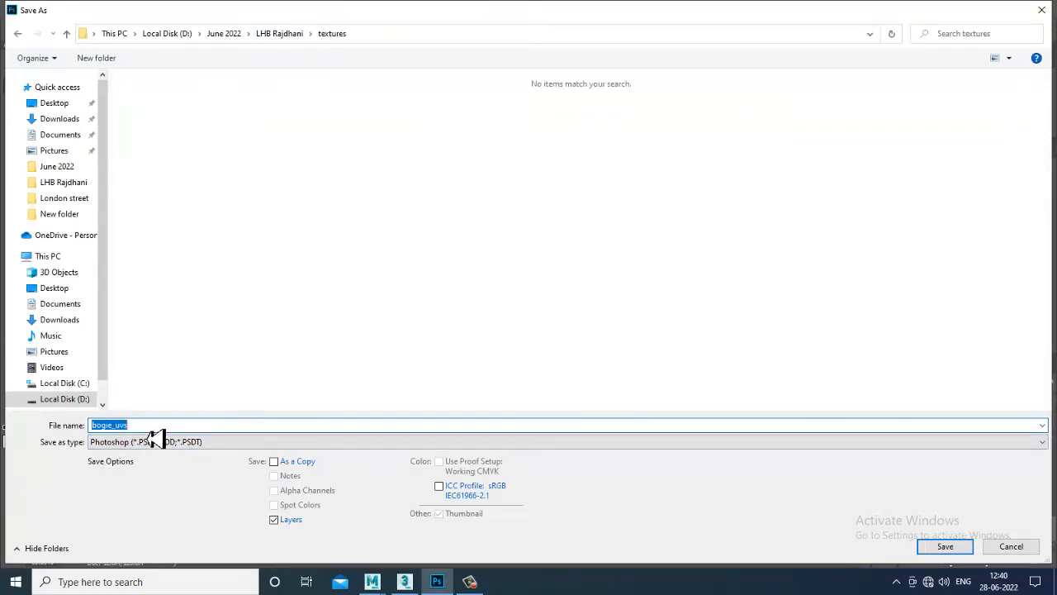
pyautogui.click(170, 428)
pyautogui.moveTo(169, 430); pyautogui.dragTo(116, 427)
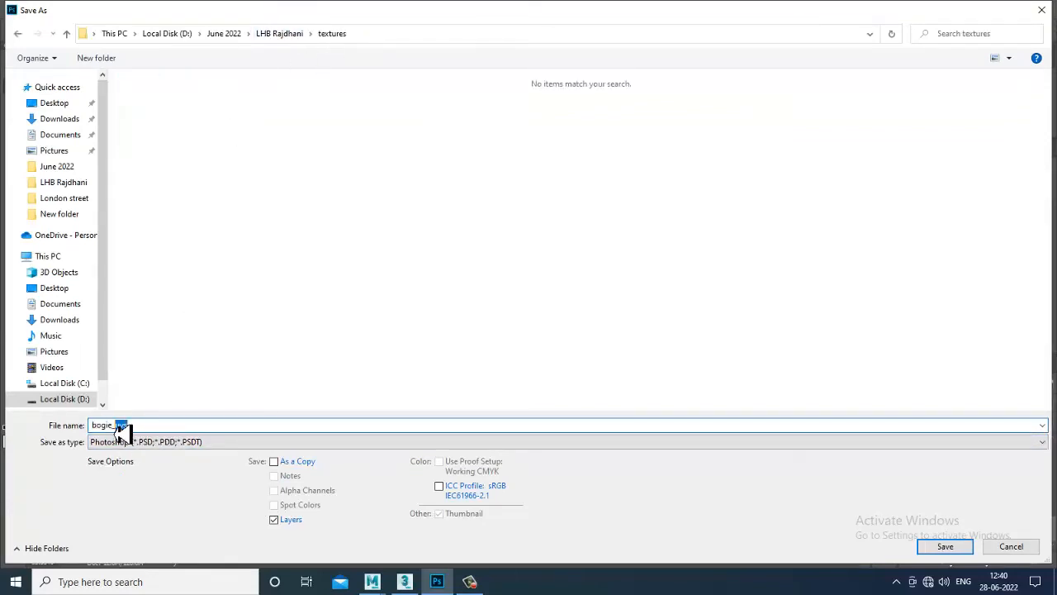
pyautogui.write('tex')
pyautogui.press('Tab')
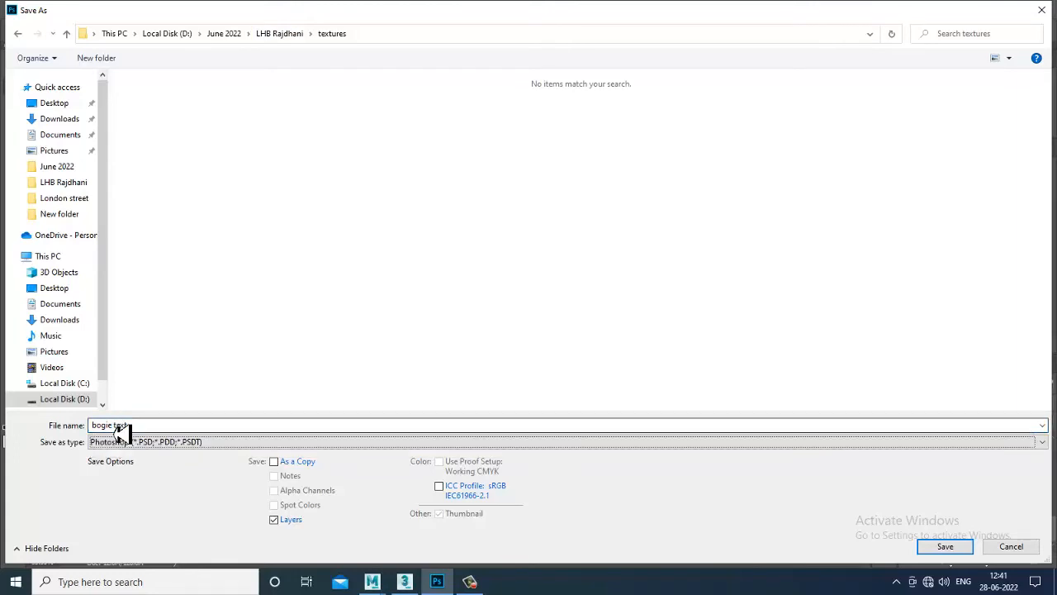
pyautogui.press('Return')
pyautogui.press('Return')
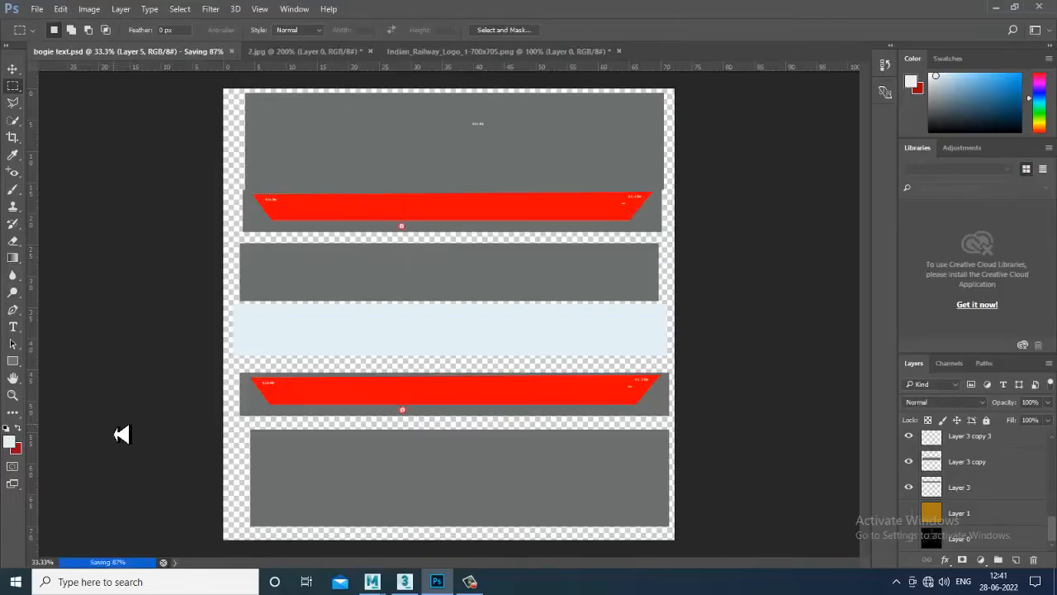
# Switch to 3ds Max and minimize the Render Map and Edit UVWs windows to reveal the coach model
pyautogui.click(405, 581)
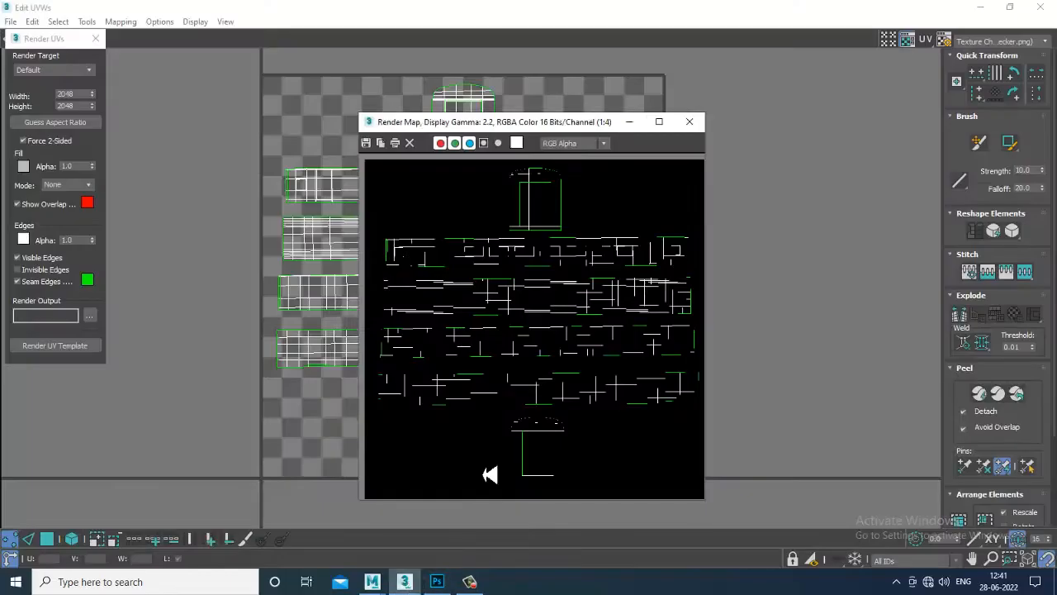
pyautogui.click(631, 123)
pyautogui.click(982, 8)
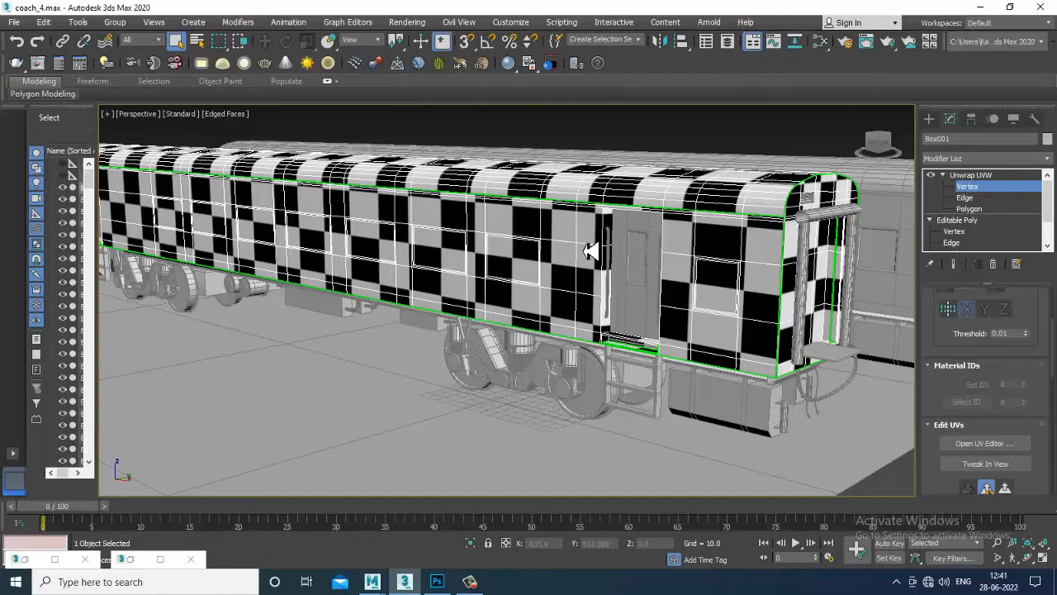
# Leave the Unwrap UVW vertex level and add a new Standard material in the Slate Material Editor
pyautogui.keyDown('alt'); pyautogui.moveTo(590, 251); pyautogui.dragTo(672, 253, button='middle'); pyautogui.keyUp('alt')
pyautogui.click(971, 175)
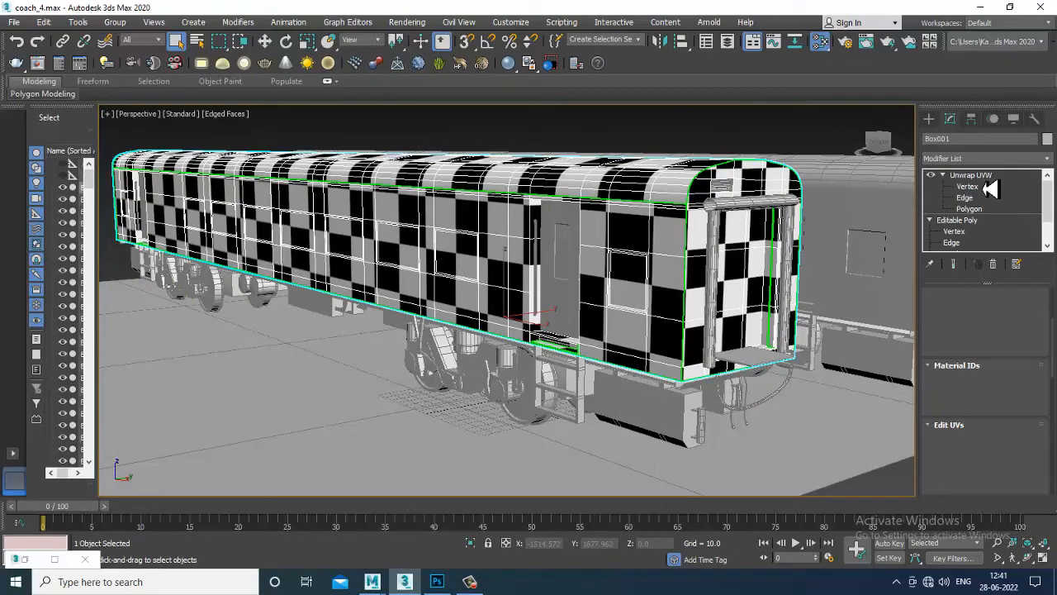
pyautogui.press('m')
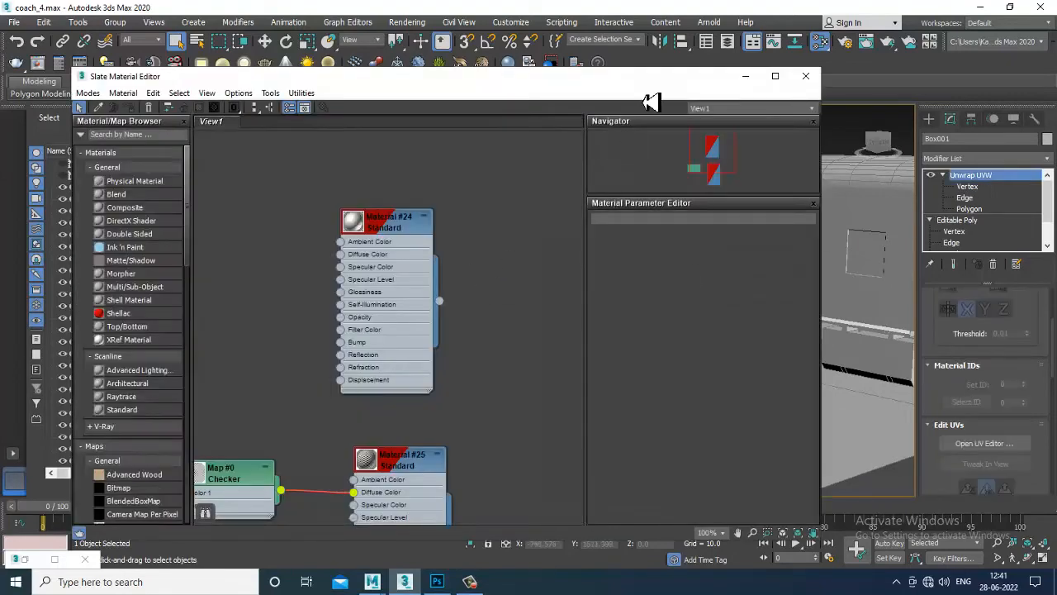
pyautogui.moveTo(640, 76); pyautogui.dragTo(663, 38)
pyautogui.moveTo(449, 354); pyautogui.dragTo(468, 147, button='middle')
pyautogui.moveTo(479, 311); pyautogui.dragTo(499, 217, button='middle')
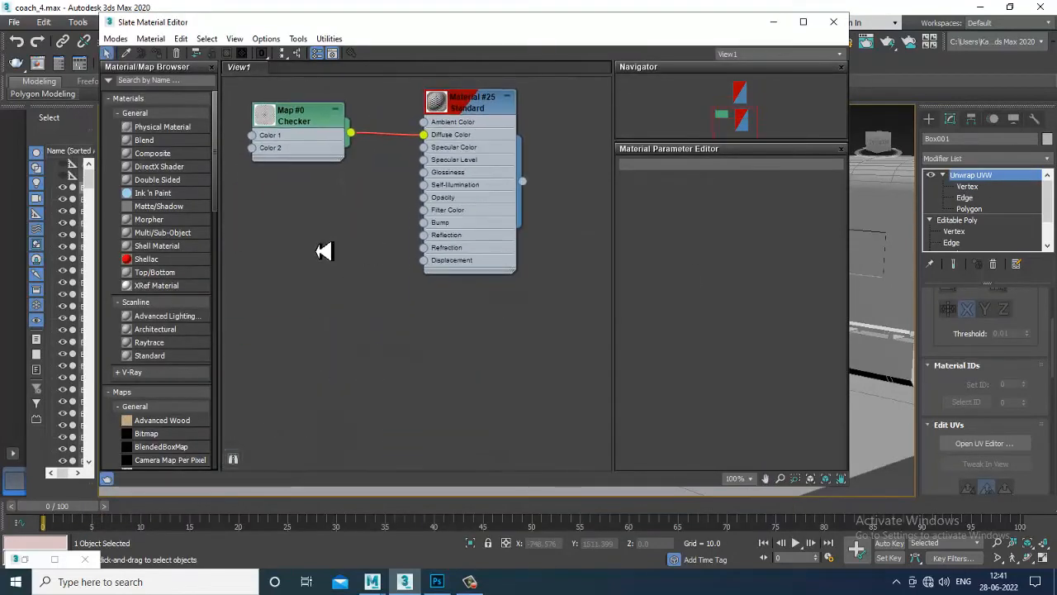
pyautogui.moveTo(157, 357); pyautogui.dragTo(342, 287)
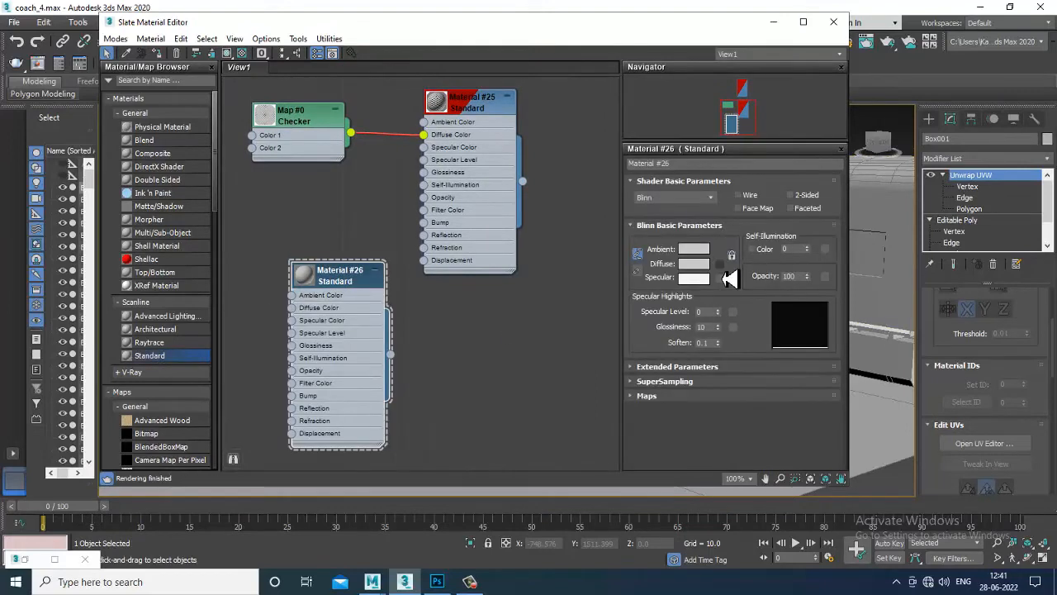
# Add a Bitmap map to the new material's diffuse colour and browse to the LHB Rajdhani textures folder in June 2022
pyautogui.click(720, 278)
pyautogui.doubleClick(415, 143)
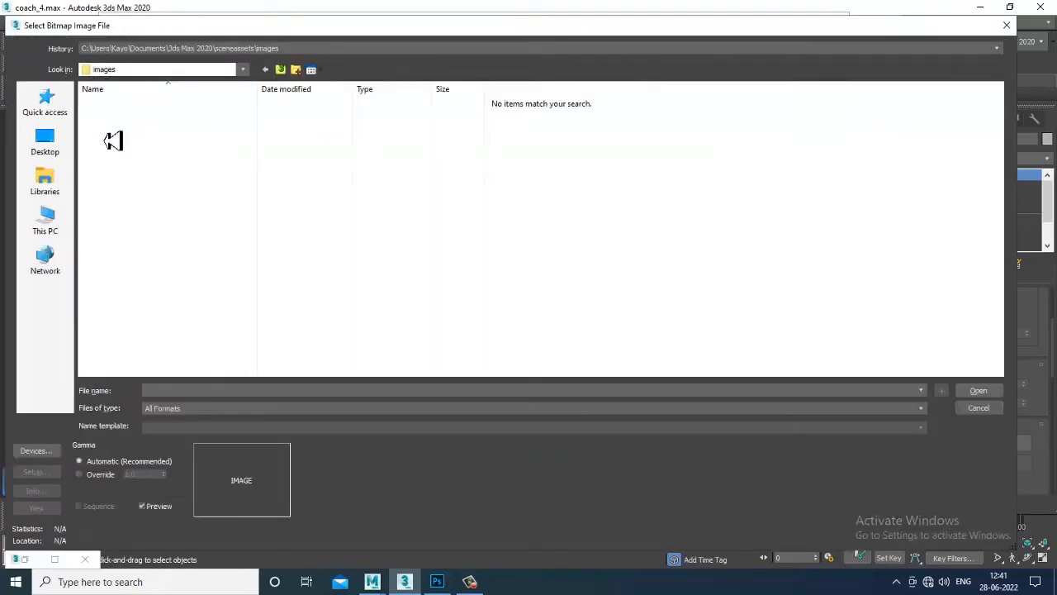
pyautogui.click(33, 225)
pyautogui.doubleClick(289, 212)
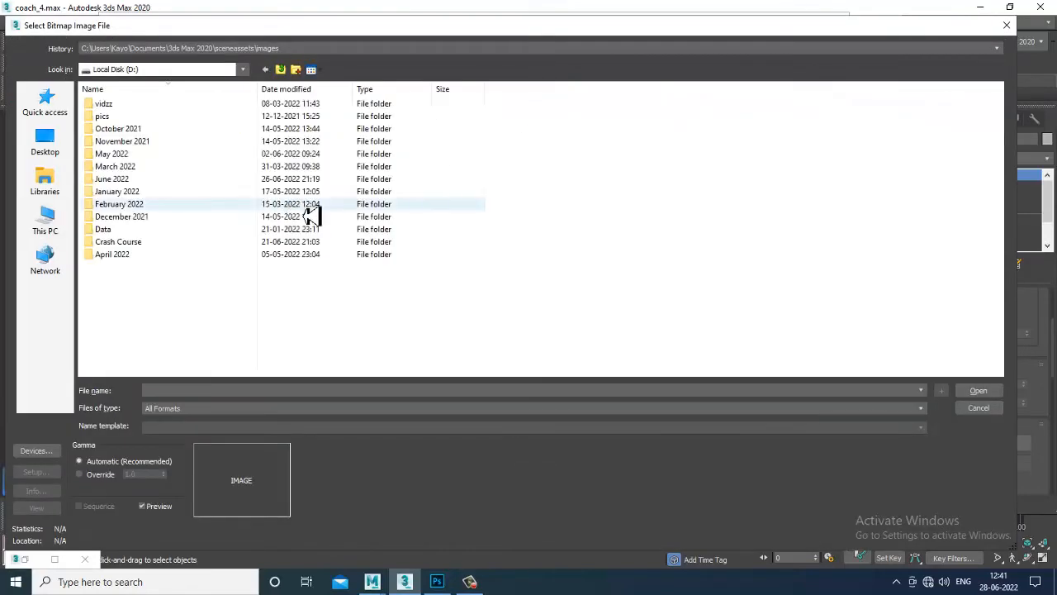
pyautogui.doubleClick(132, 181)
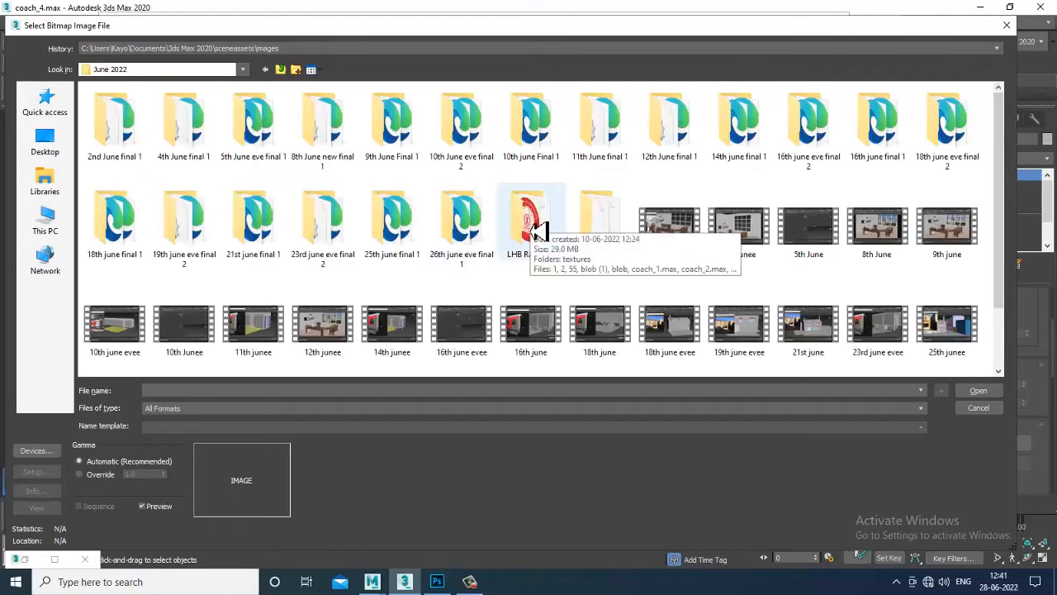
pyautogui.doubleClick(533, 221)
pyautogui.doubleClick(111, 124)
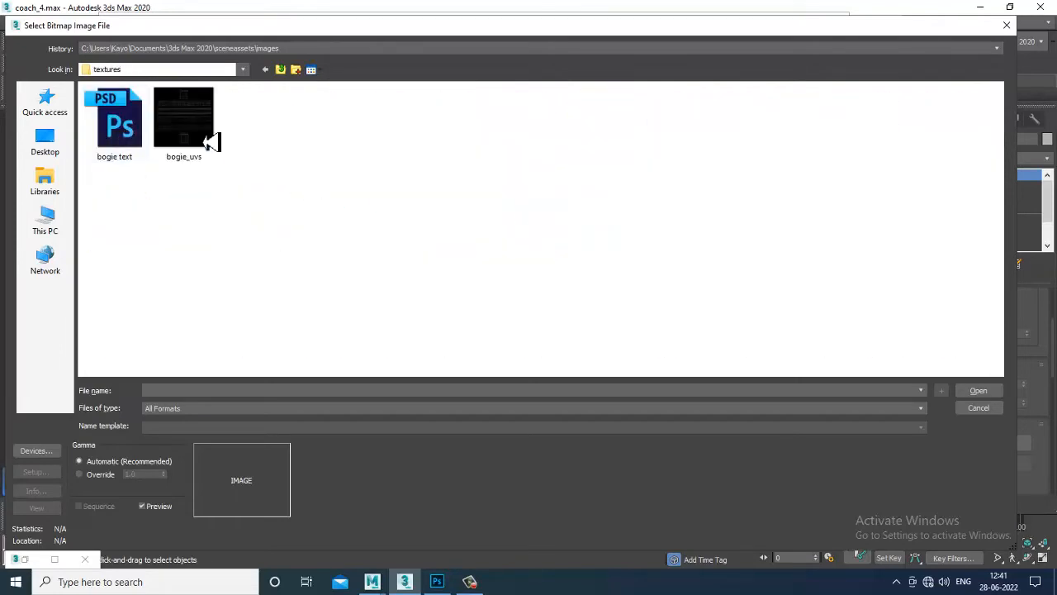
# Load the "bogie text" PSD with collapsed layers, apply the material to the coach body, and minimize the material editor
pyautogui.click(132, 124)
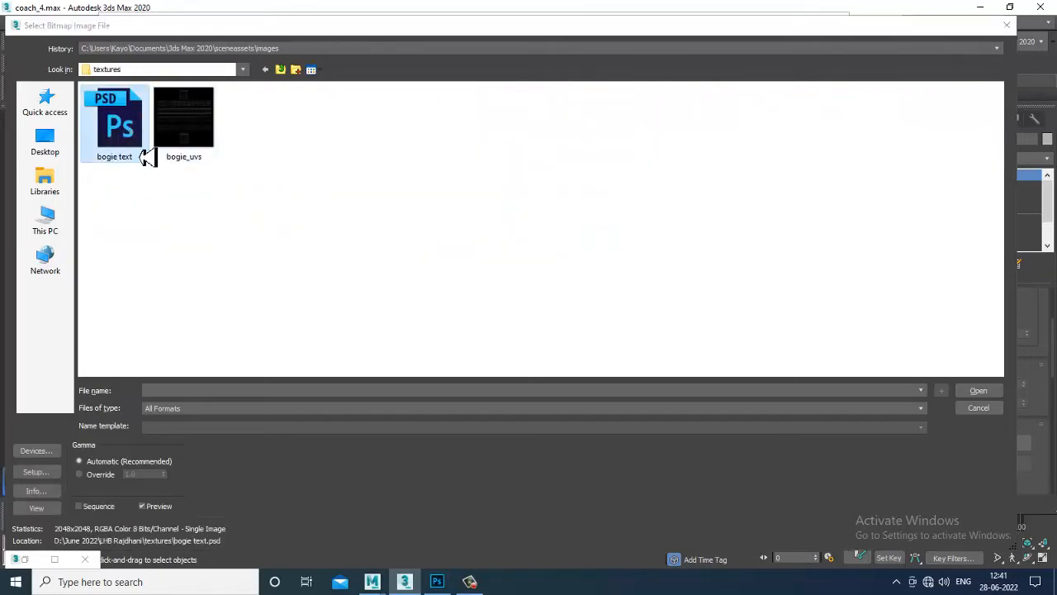
pyautogui.doubleClick(145, 158)
pyautogui.click(471, 399)
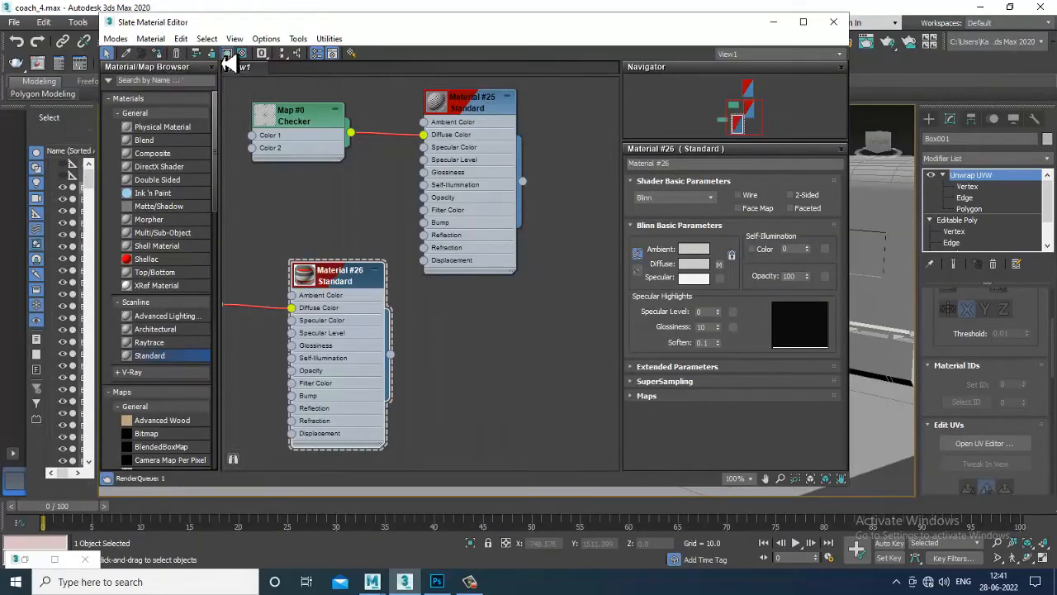
pyautogui.click(773, 21)
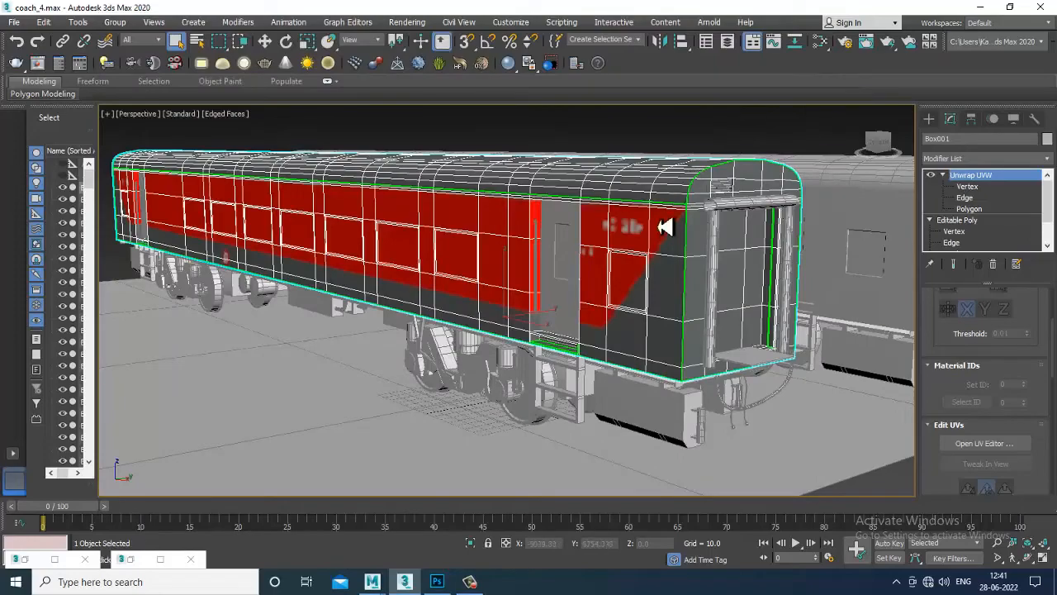
# Examine how the applied texture fits the coach's side, doors and end
pyautogui.keyDown('alt'); pyautogui.moveTo(659, 238); pyautogui.dragTo(708, 284, button='middle'); pyautogui.keyUp('alt')
pyautogui.scroll(3, 700, 272)
pyautogui.scroll(5, 666, 292)
pyautogui.scroll(-3, 736, 284)
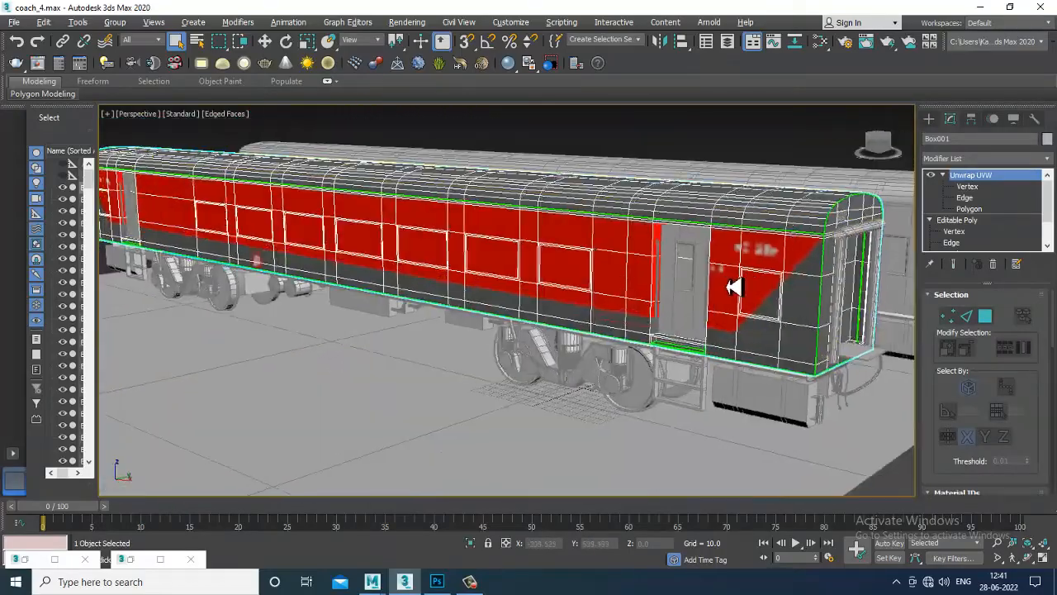
pyautogui.keyDown('alt'); pyautogui.moveTo(727, 285); pyautogui.dragTo(838, 337, button='middle'); pyautogui.keyUp('alt')
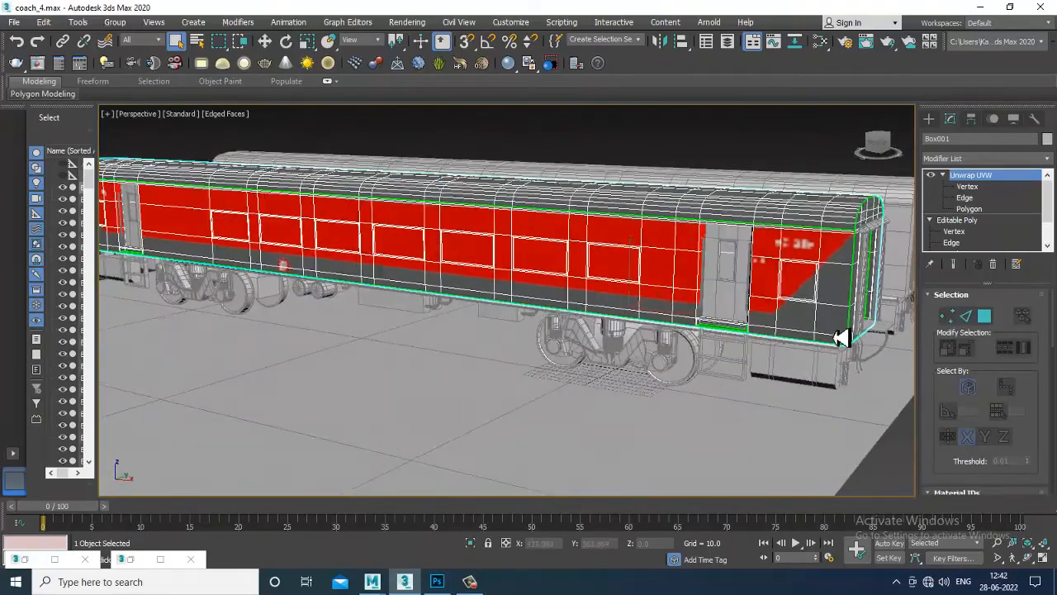
pyautogui.scroll(-5, 678, 356)
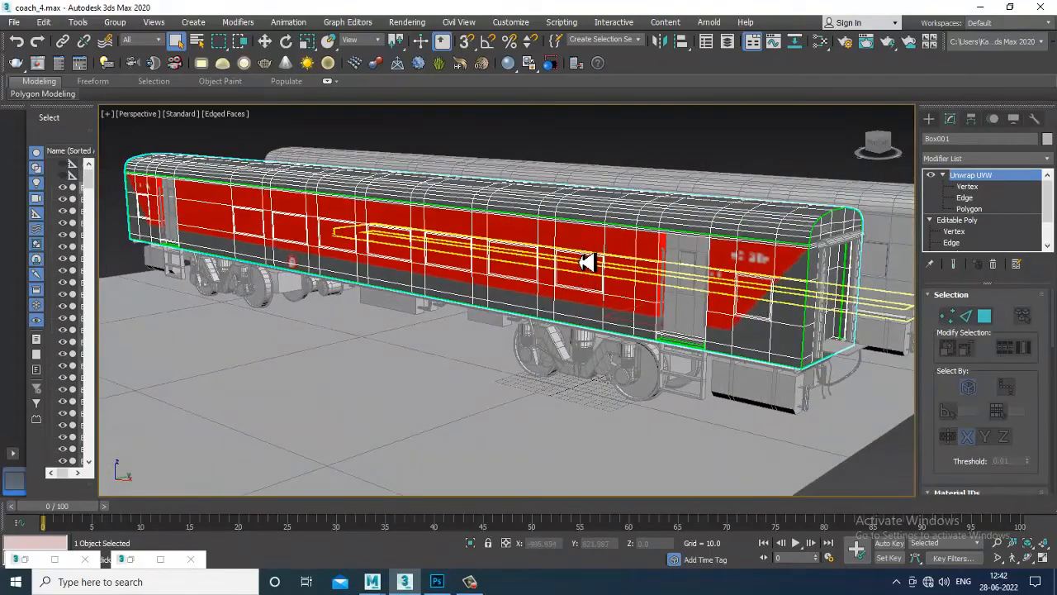
pyautogui.click(599, 283)
pyautogui.moveTo(636, 266); pyautogui.dragTo(478, 267, button='middle')
pyautogui.click(572, 226)
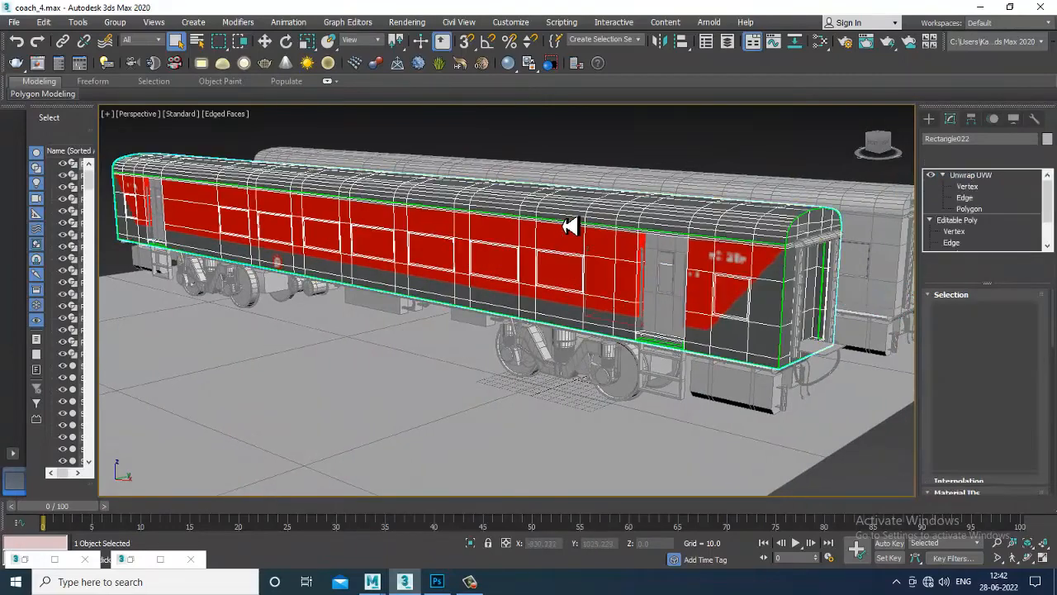
pyautogui.hotkey('ctrl', 'q')
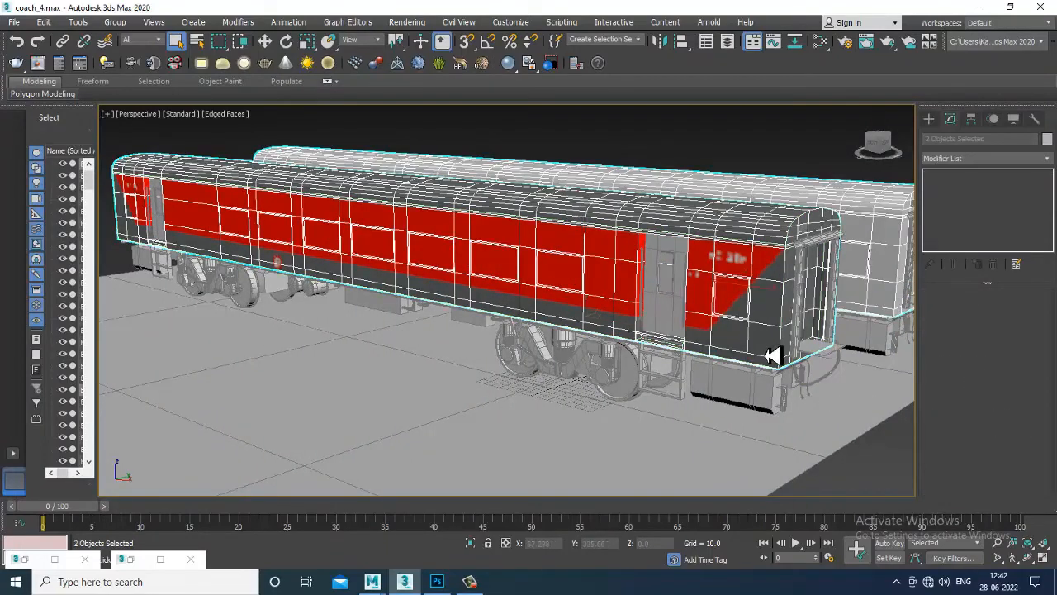
pyautogui.keyDown('alt'); pyautogui.moveTo(828, 366); pyautogui.dragTo(825, 368, button='middle'); pyautogui.keyUp('alt')
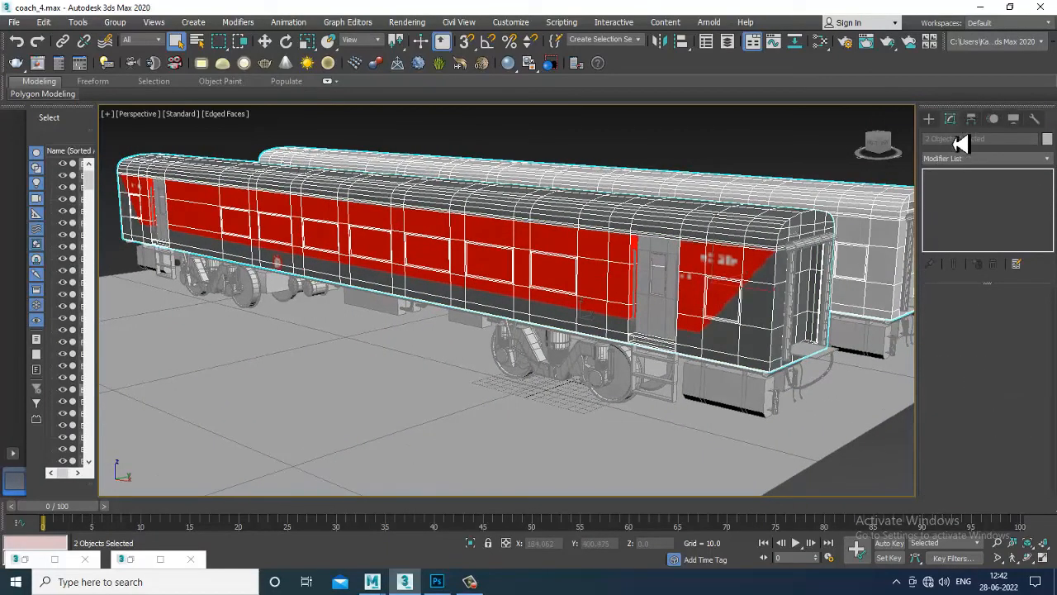
# Reselect the textured coach body and open its UV editor
pyautogui.click(755, 236)
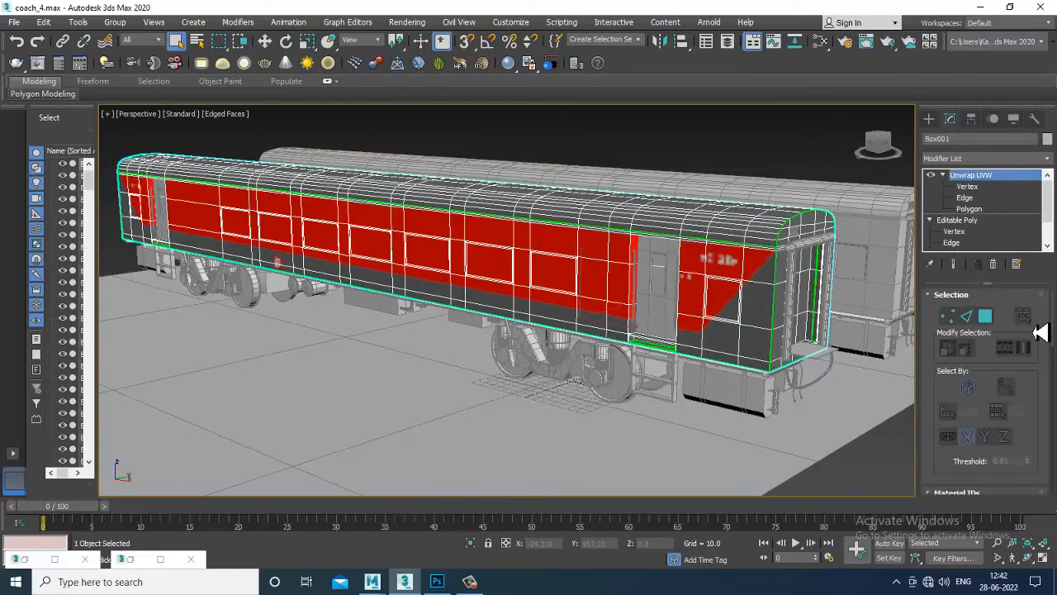
pyautogui.moveTo(1046, 425); pyautogui.dragTo(1038, 232)
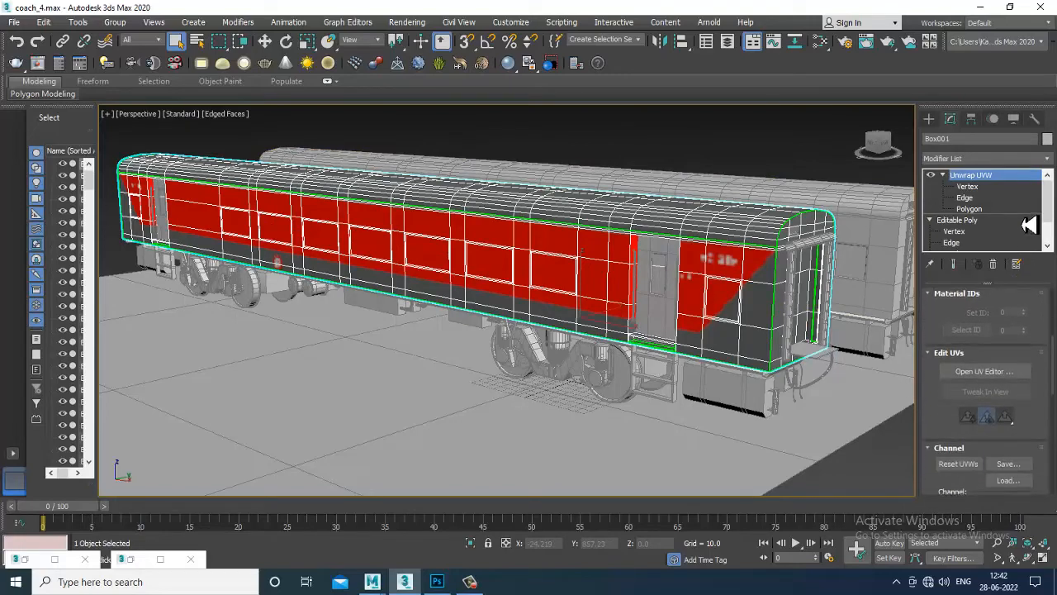
pyautogui.click(985, 378)
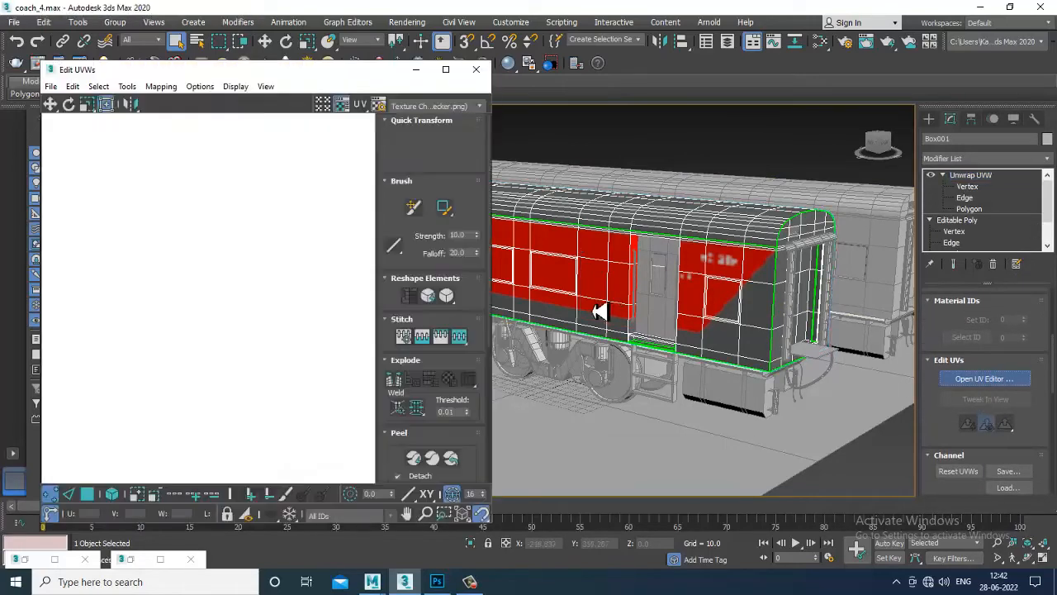
# Pick the "bogie text" PSD as the UV editor's background bitmap, using collapsed layers
pyautogui.click(442, 107)
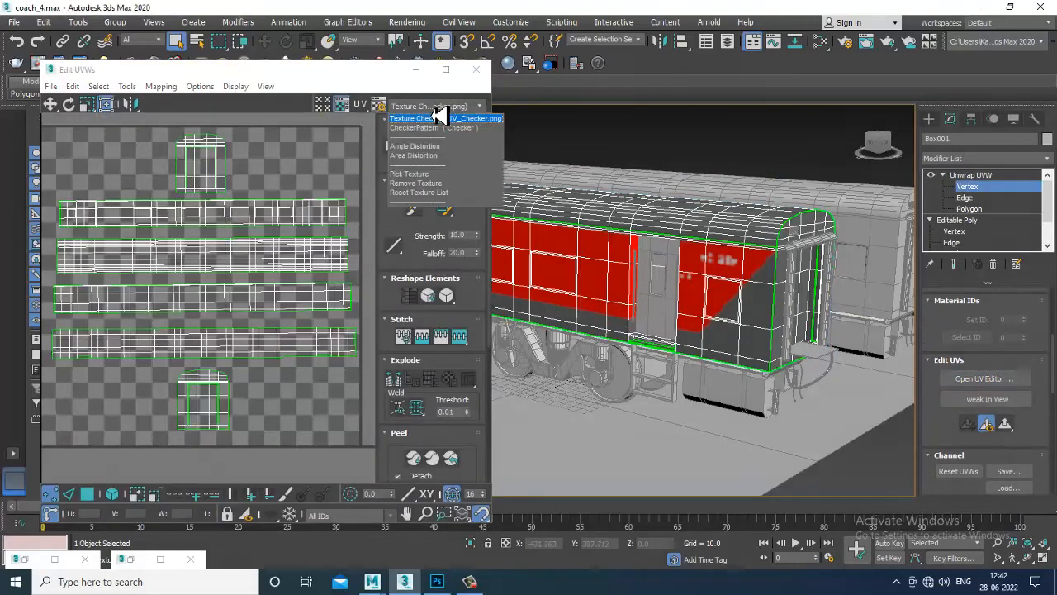
pyautogui.click(447, 185)
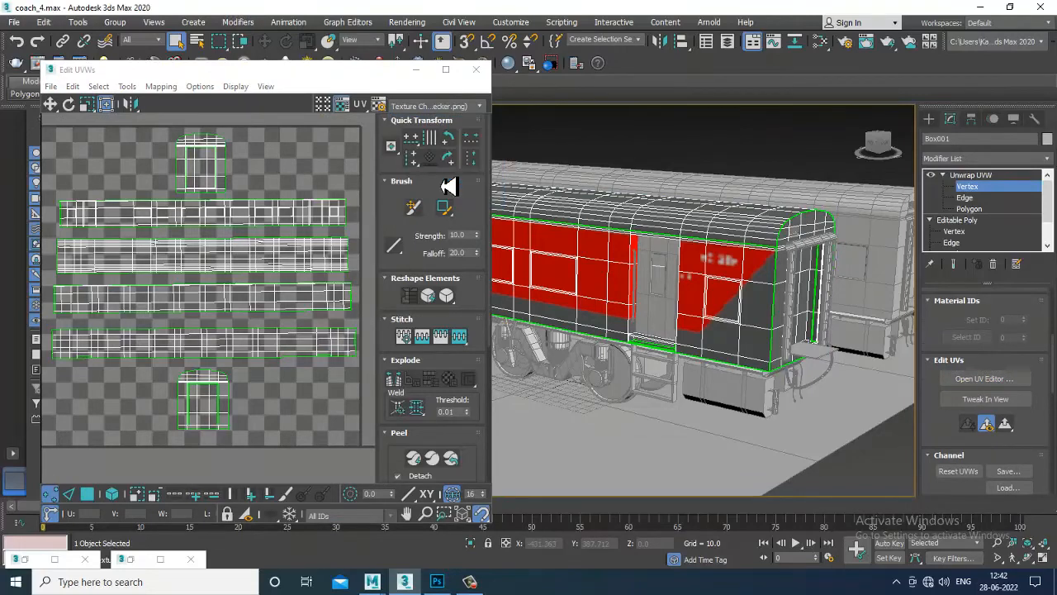
pyautogui.doubleClick(444, 154)
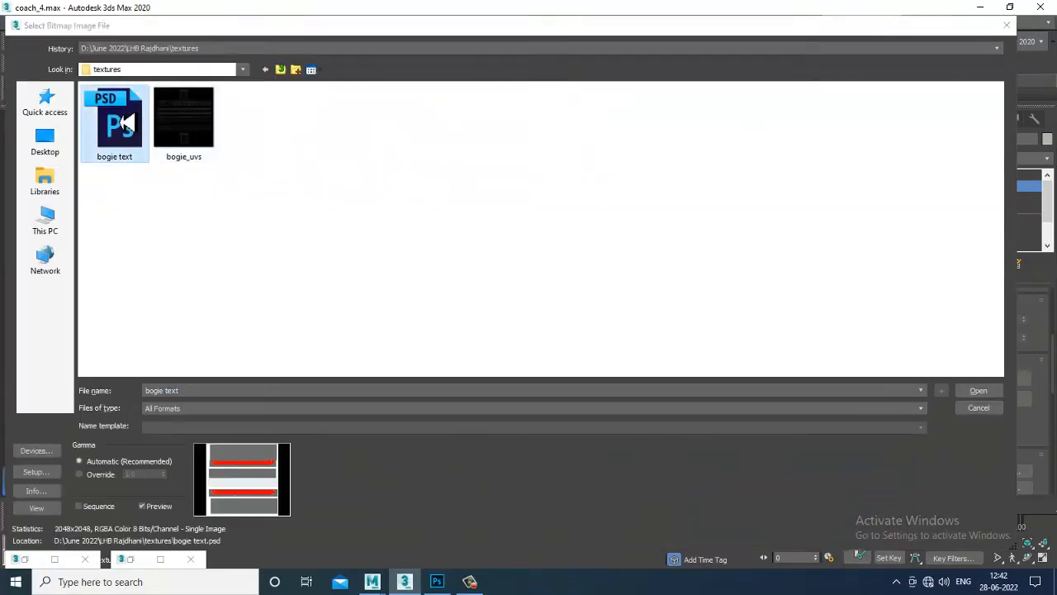
pyautogui.doubleClick(120, 123)
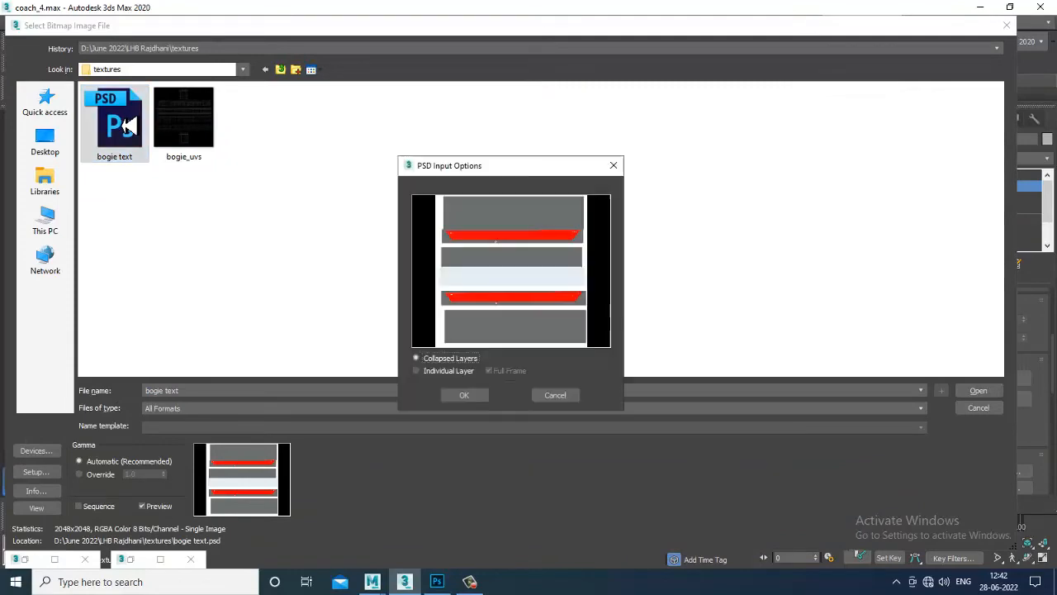
pyautogui.click(465, 396)
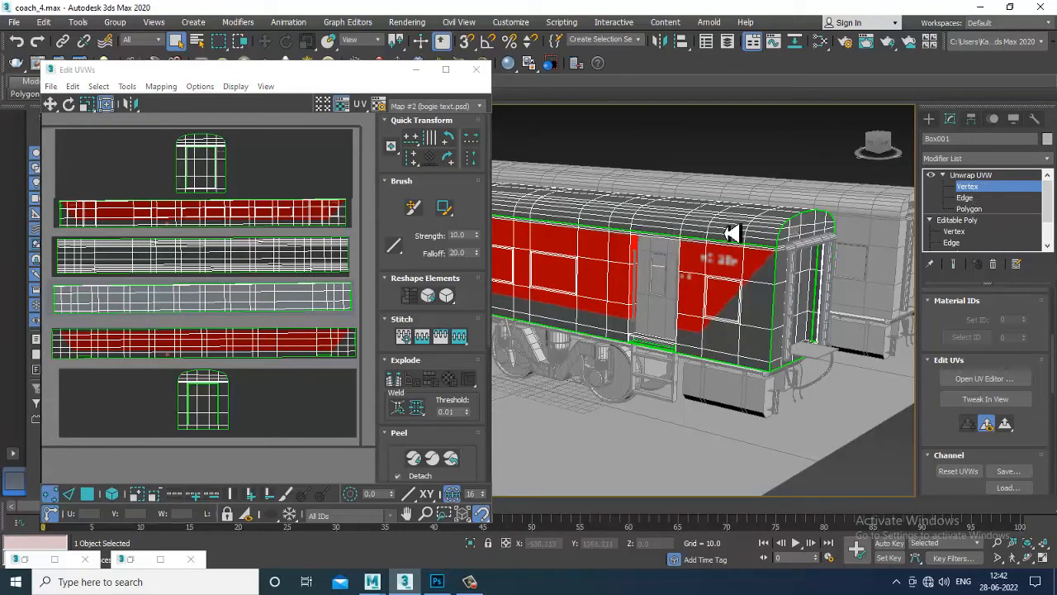
# Select vertices on the coach's roof and opposite side to identify their matching UV strips
pyautogui.click(708, 223)
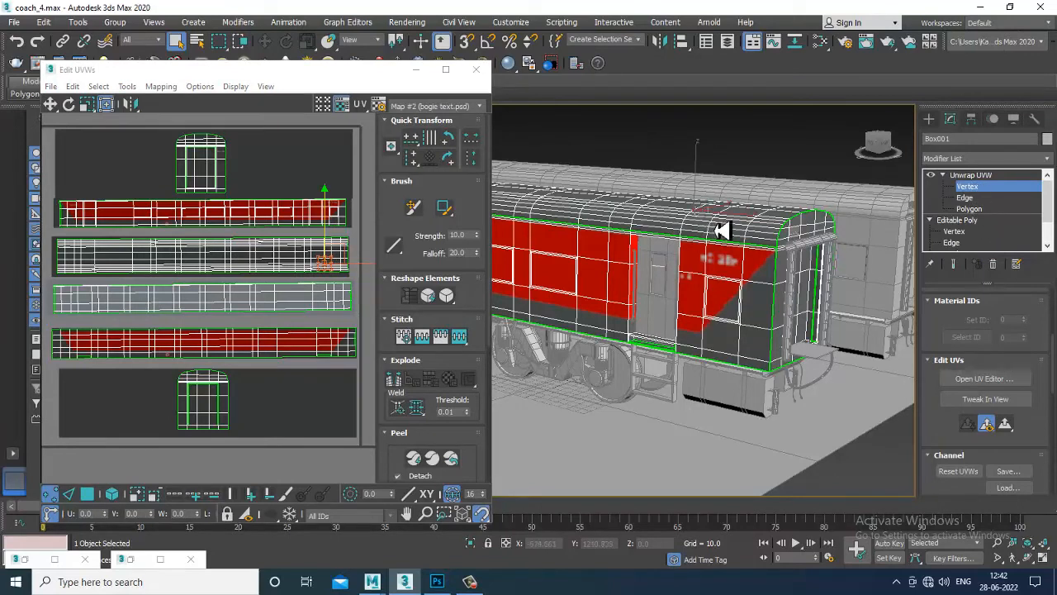
pyautogui.click(734, 238)
pyautogui.keyDown('alt'); pyautogui.moveTo(779, 286); pyautogui.dragTo(668, 313, button='middle'); pyautogui.keyUp('alt')
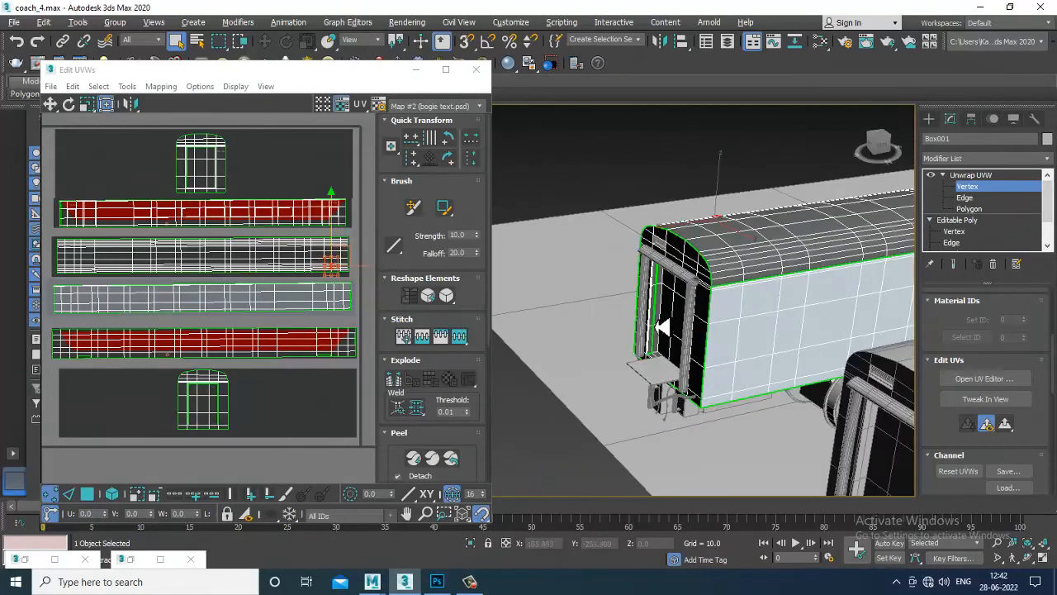
pyautogui.click(778, 318)
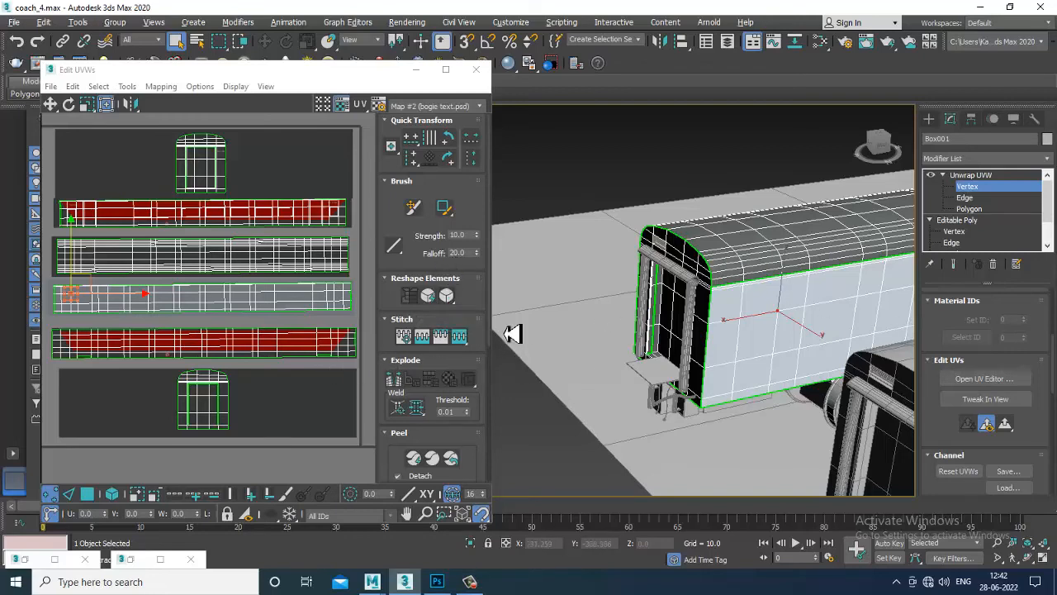
# Switch to Photoshop and select the light-coloured layer covering the third long UV strip with the Move tool
pyautogui.click(437, 581)
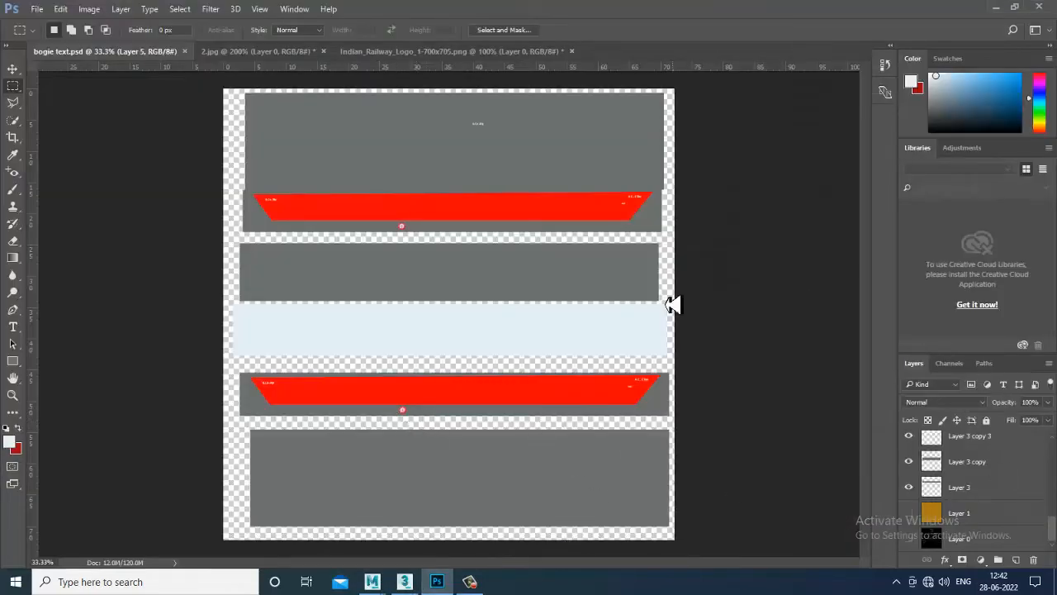
pyautogui.click(13, 70)
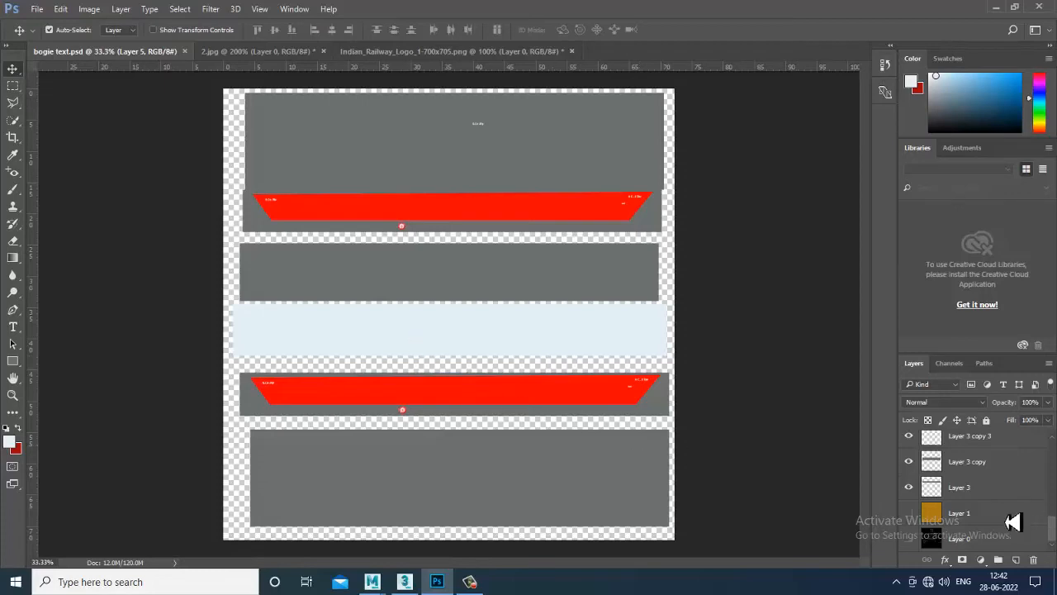
pyautogui.scroll(3, 958, 512)
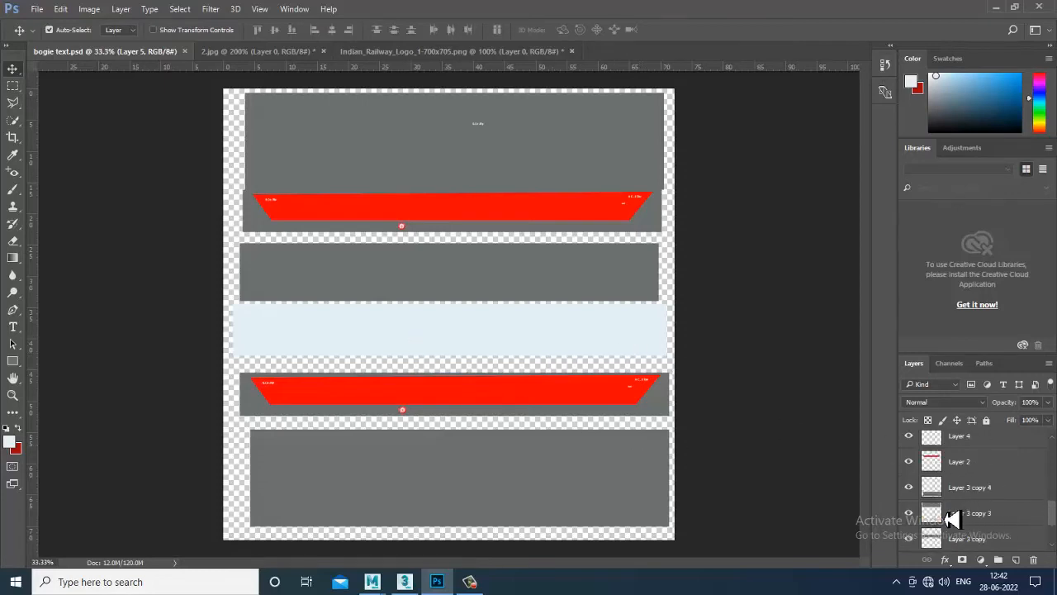
pyautogui.click(911, 523)
pyautogui.click(911, 524)
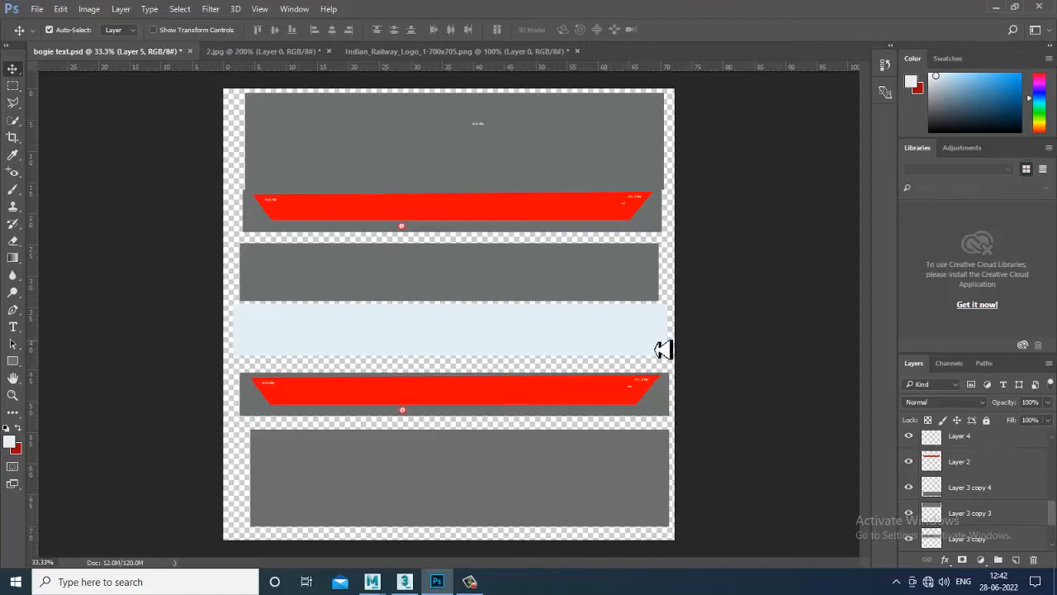
pyautogui.click(734, 351)
pyautogui.click(608, 350)
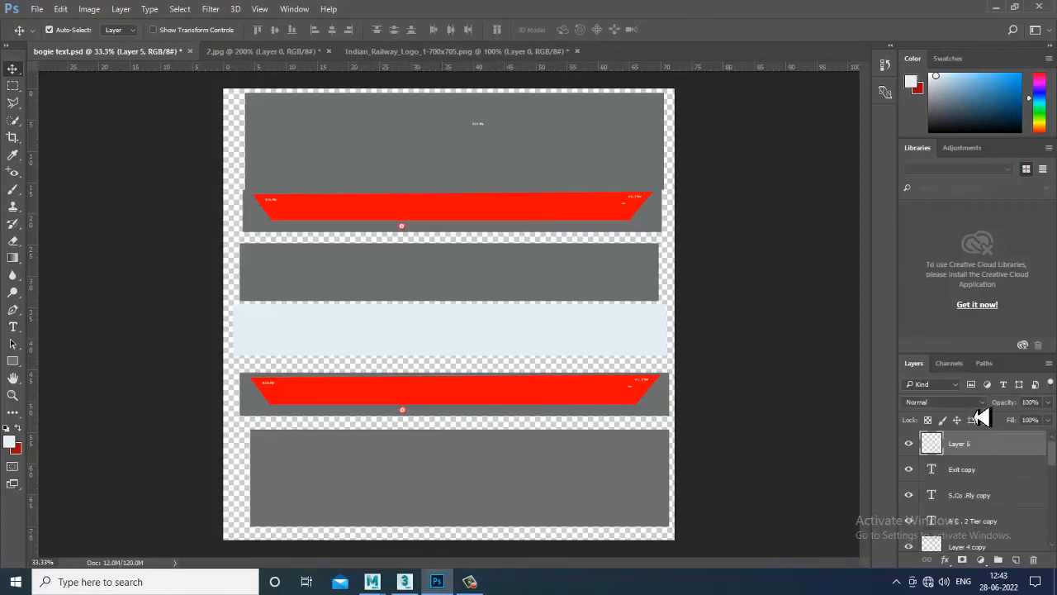
# Hide the light-coloured Layer 5 and show the ochre Layer 1 background
pyautogui.click(910, 444)
pyautogui.scroll(-3, 925, 471)
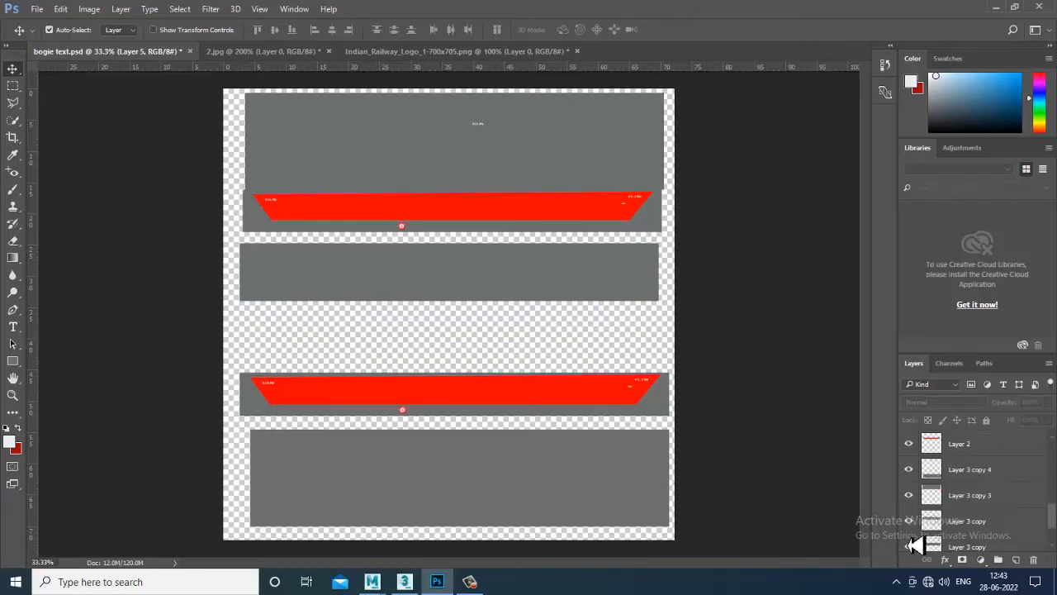
pyautogui.scroll(-2, 917, 547)
pyautogui.click(909, 514)
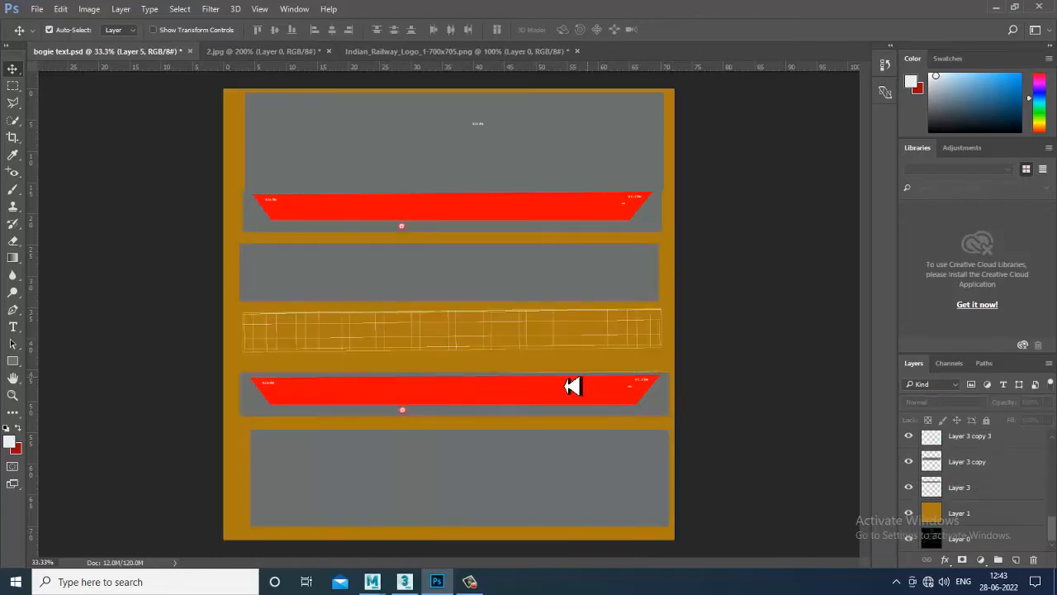
pyautogui.moveTo(467, 416); pyautogui.dragTo(490, 408)
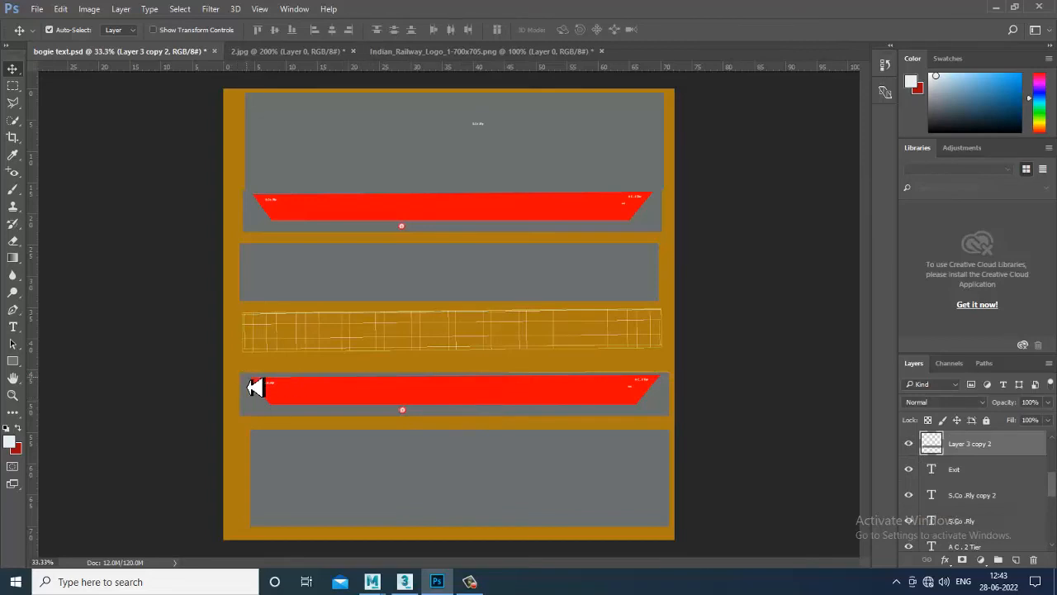
pyautogui.hotkey('ctrl', '+')
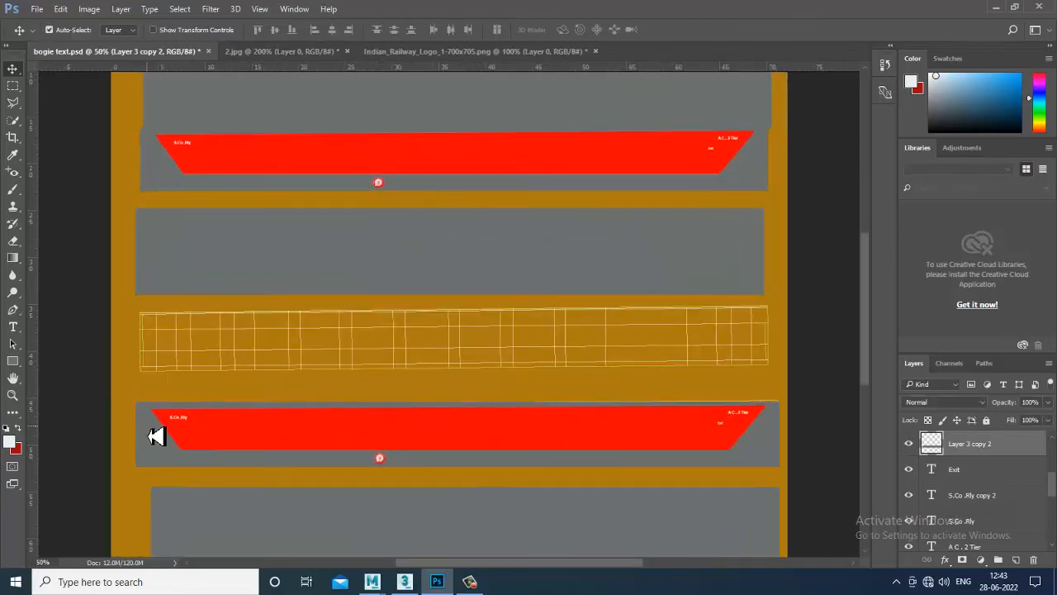
pyautogui.keyDown('shift'); pyautogui.click(196, 431); pyautogui.keyUp('shift')
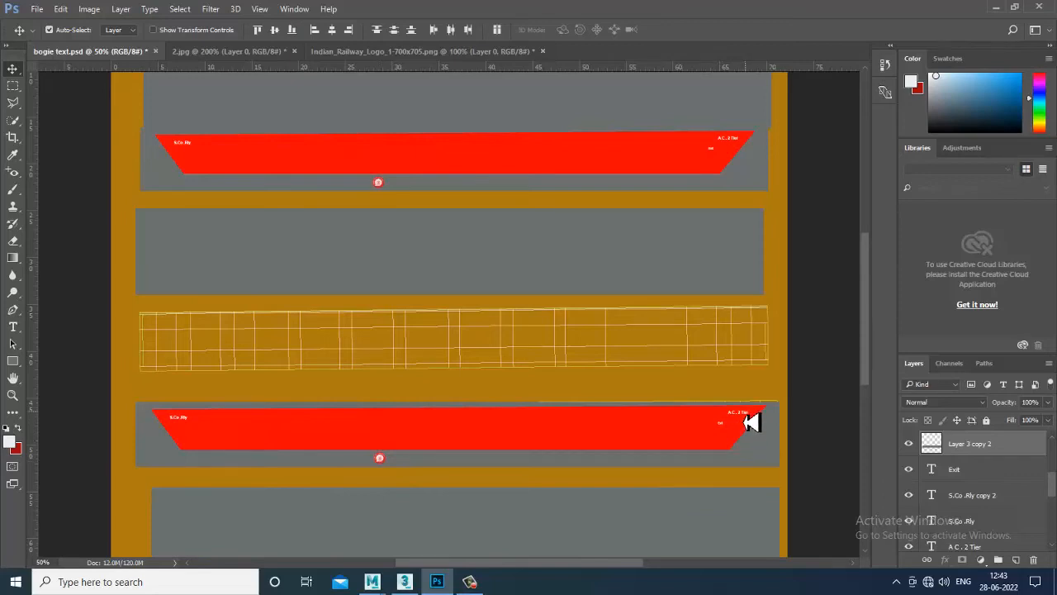
pyautogui.moveTo(639, 431); pyautogui.dragTo(646, 402)
pyautogui.hotkey('ctrl', 'z')
# Select the lower strip's grey Layer 3 copy 2, red Layer 2 copy, S.Co.Rly copy text and Layer 4 copy logo together
pyautogui.click(557, 464)
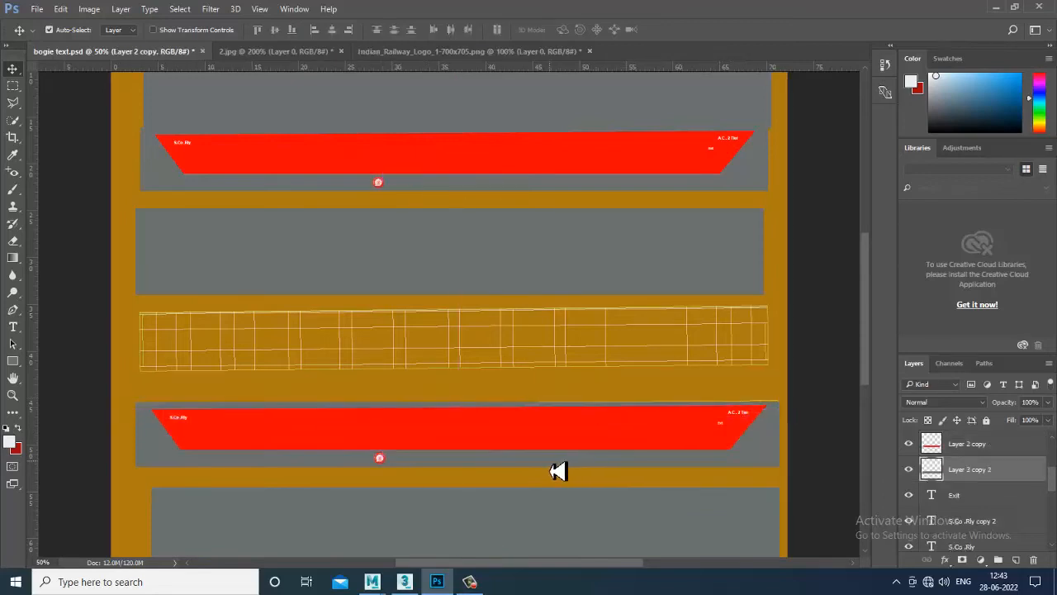
pyautogui.moveTo(479, 469); pyautogui.dragTo(484, 371)
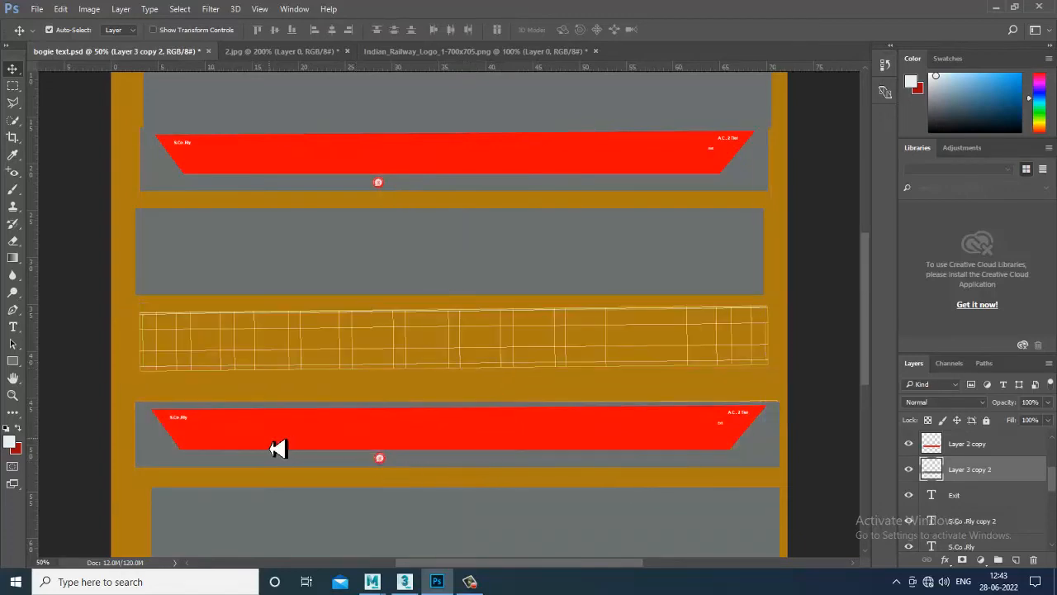
pyautogui.keyDown('shift'); pyautogui.click(253, 441); pyautogui.keyUp('shift')
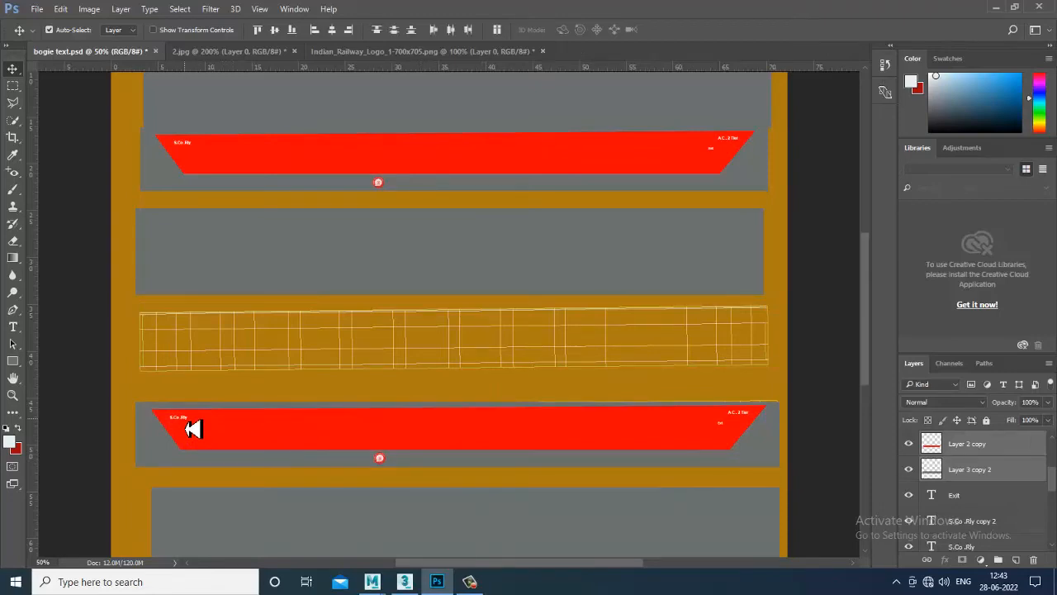
pyautogui.keyDown('shift'); pyautogui.moveTo(186, 418); pyautogui.dragTo(192, 379); pyautogui.keyUp('shift')
pyautogui.hotkey('ctrl', 'z')
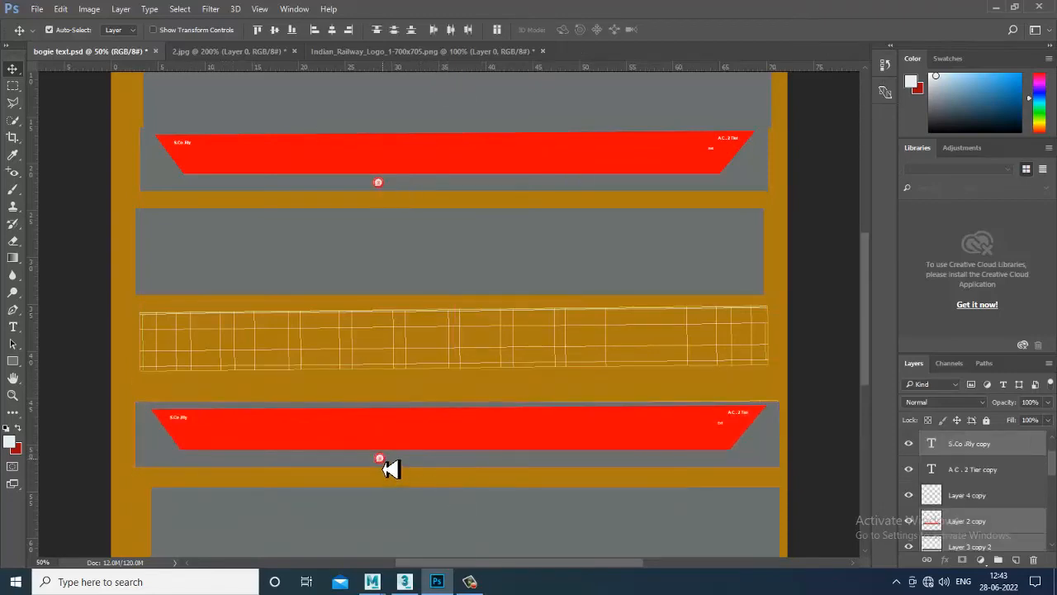
pyautogui.keyDown('shift'); pyautogui.click(383, 460); pyautogui.keyUp('shift')
# Add the lower strip's "A C . 2 Tier" and "Exit" text copies to the layer selection
pyautogui.hotkey('ctrl', '+')
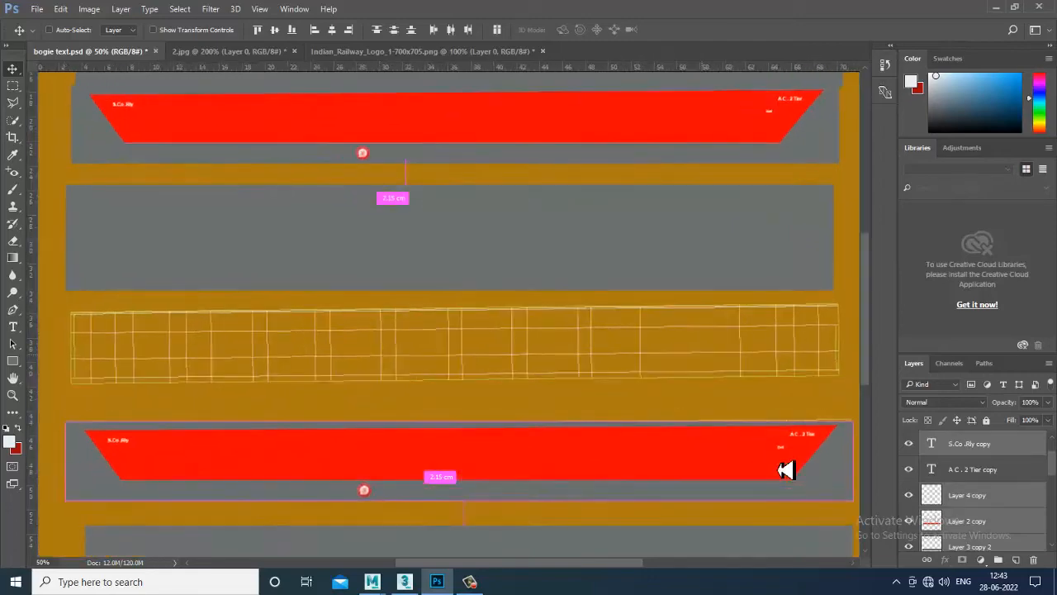
pyautogui.hotkey('ctrl', '+')
pyautogui.hotkey('ctrl', '+')
pyautogui.moveTo(765, 468); pyautogui.dragTo(279, 232)
pyautogui.moveTo(785, 471); pyautogui.dragTo(469, 326)
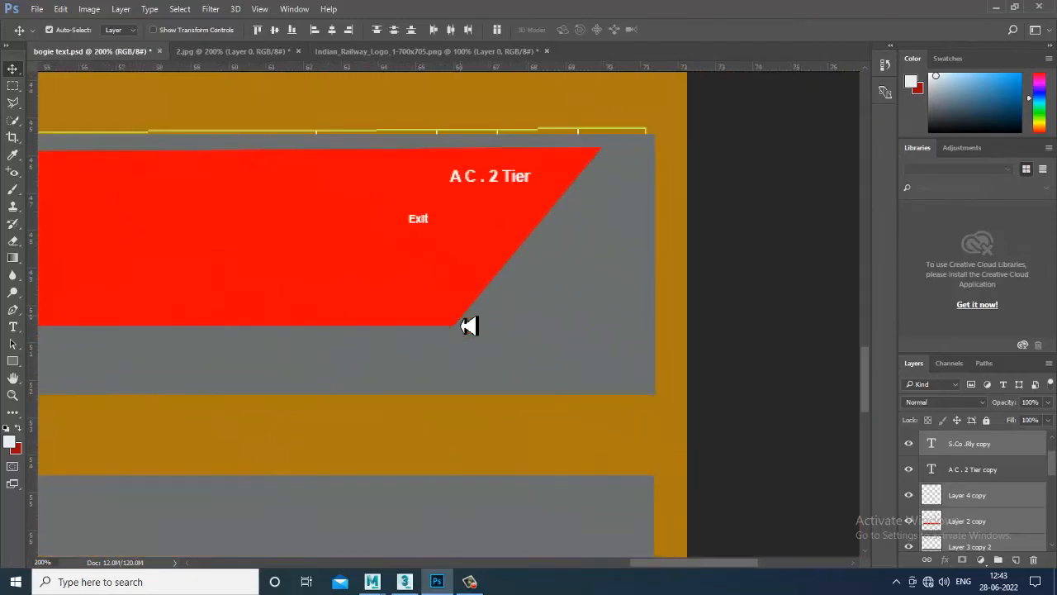
pyautogui.keyDown('shift'); pyautogui.click(517, 182); pyautogui.keyUp('shift')
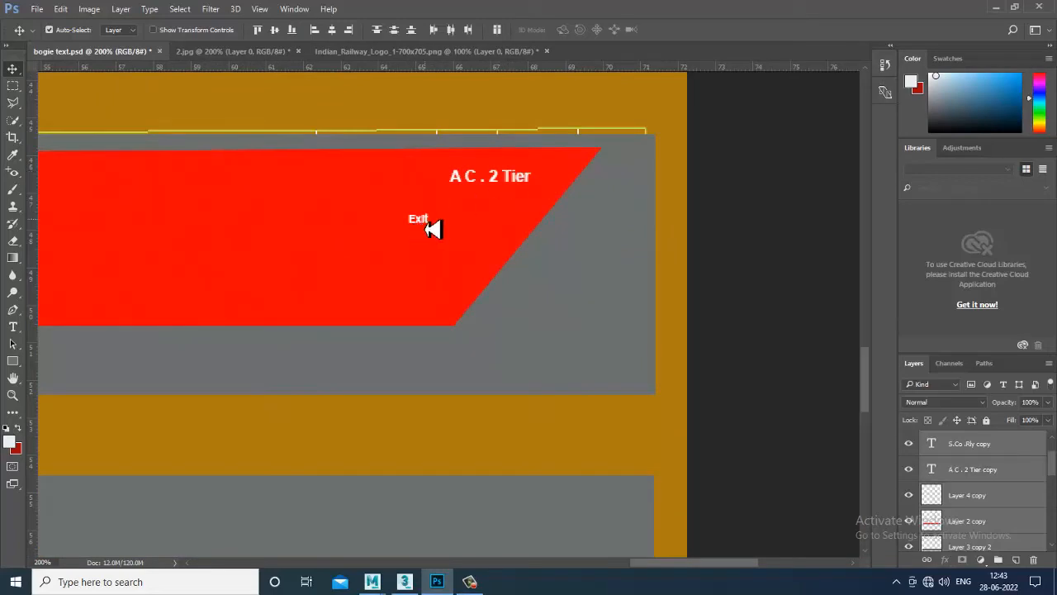
pyautogui.hotkey('ctrl', '-')
pyautogui.hotkey('ctrl', '-')
pyautogui.hotkey('ctrl', '-')
pyautogui.hotkey('ctrl', '-')
pyautogui.hotkey('ctrl', '-')
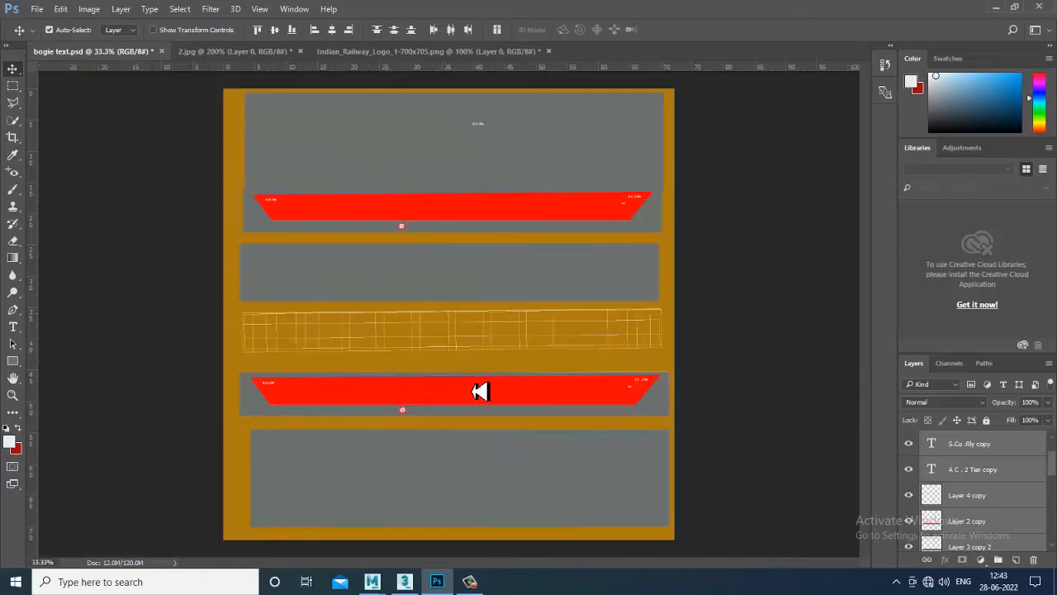
# Move the selected red-and-grey artwork up onto the third long UV strip and rotate it -0.56 degrees to fit
pyautogui.moveTo(480, 392); pyautogui.dragTo(479, 346)
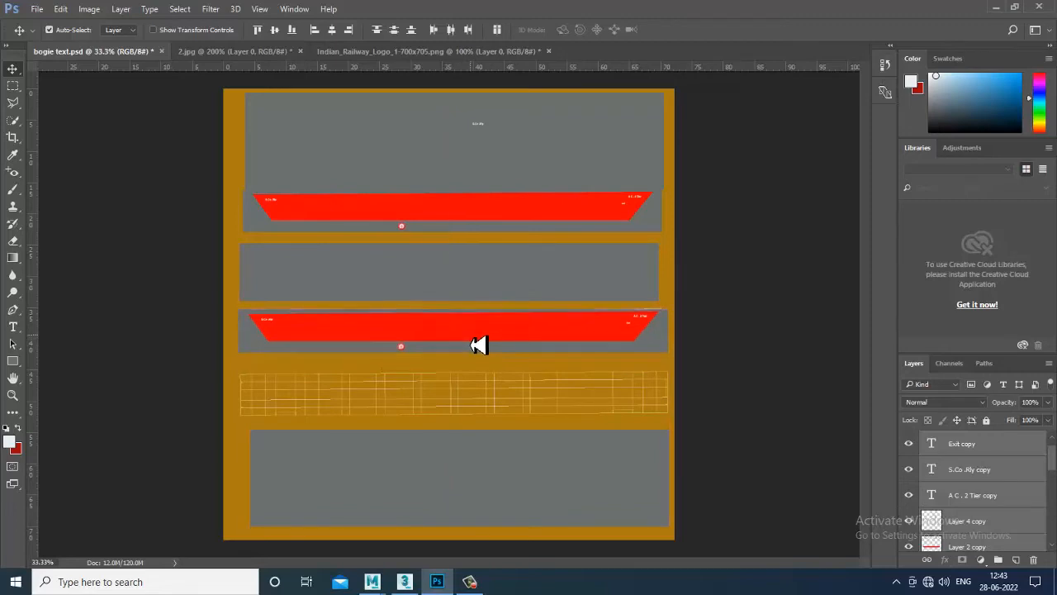
pyautogui.hotkey('ctrl', 't')
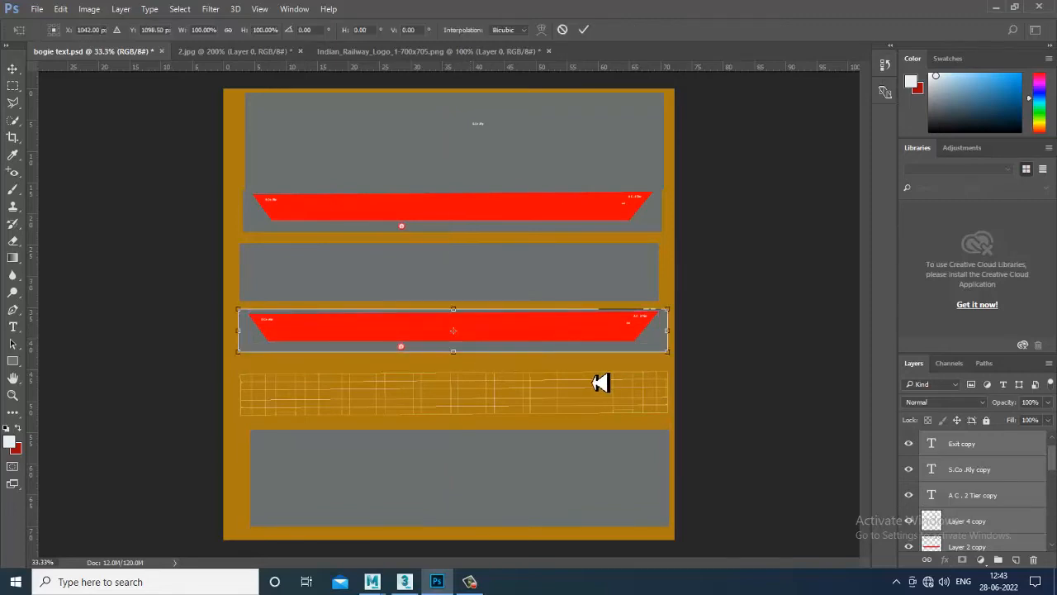
pyautogui.hotkey('ctrl', '+')
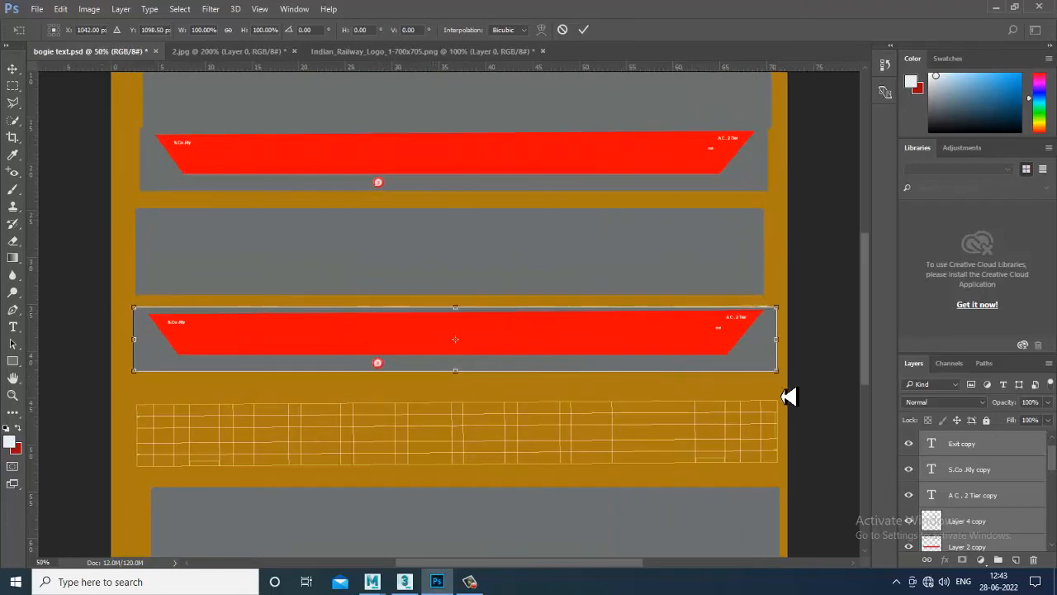
pyautogui.moveTo(786, 392); pyautogui.dragTo(786, 389)
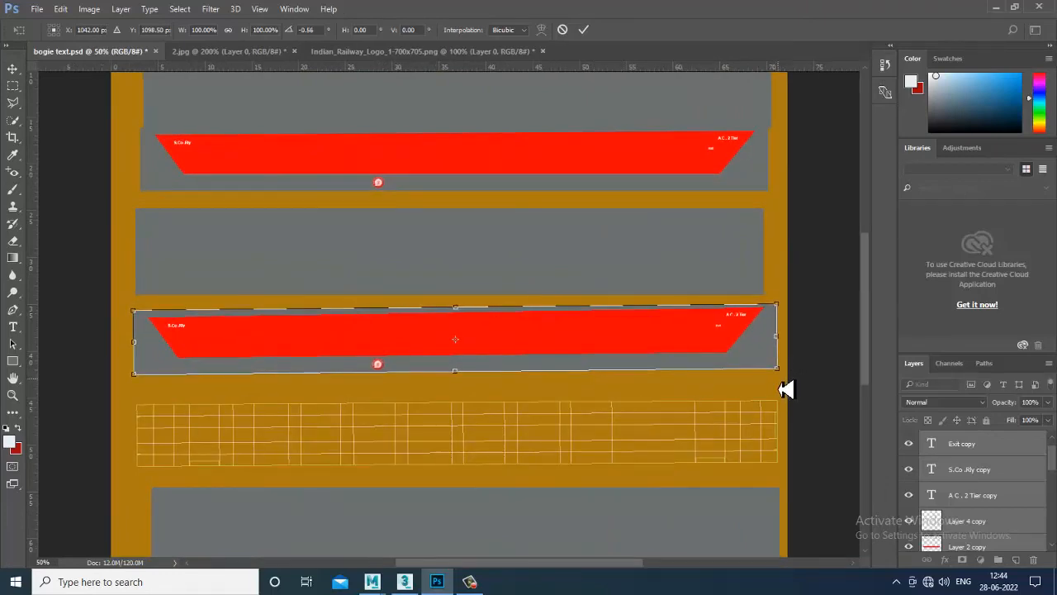
pyautogui.press('Return')
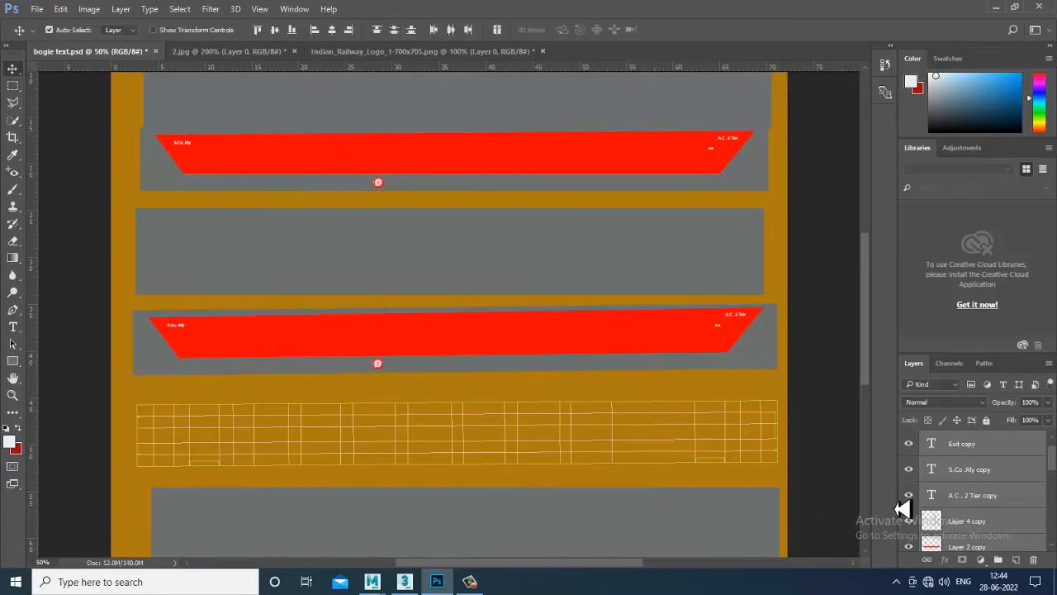
# Show the light-coloured Layer 5 again and move it down over the fourth long UV strip
pyautogui.scroll(-3, 949, 479)
pyautogui.scroll(-3, 943, 495)
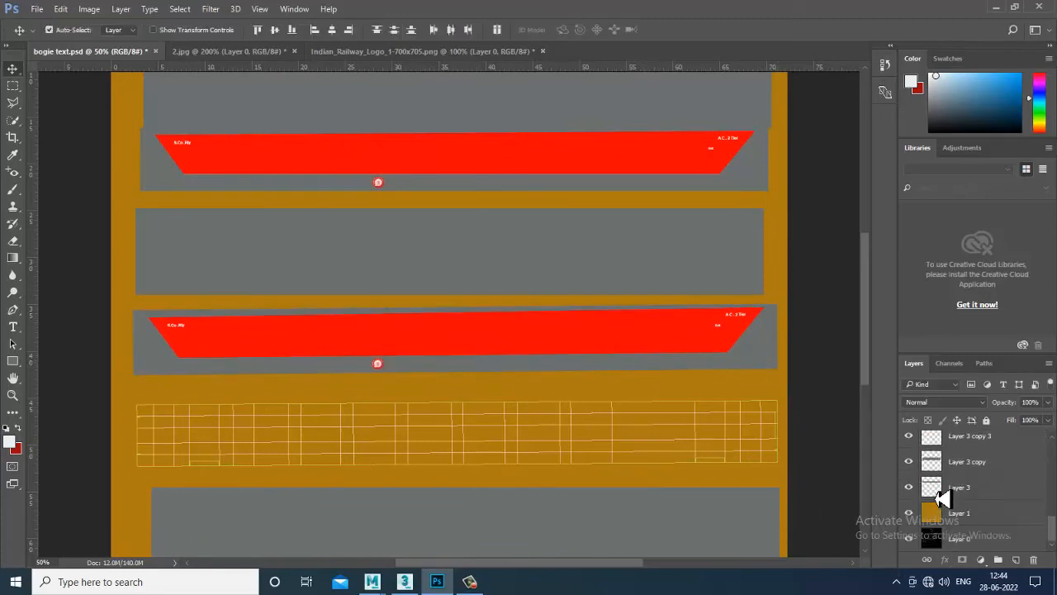
pyautogui.hotkey('ctrl', 'j')
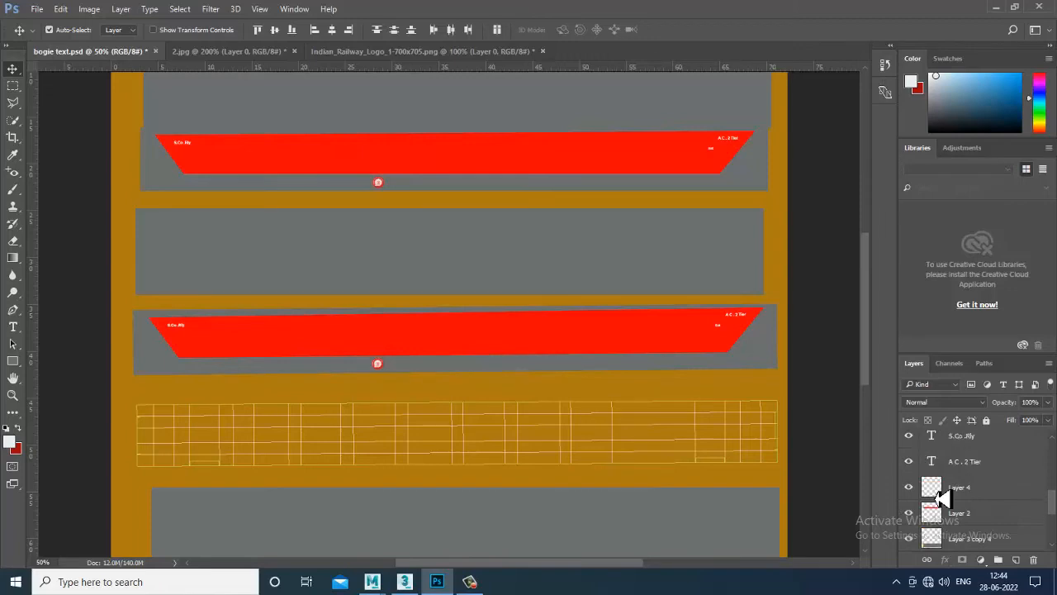
pyautogui.scroll(3, 937, 499)
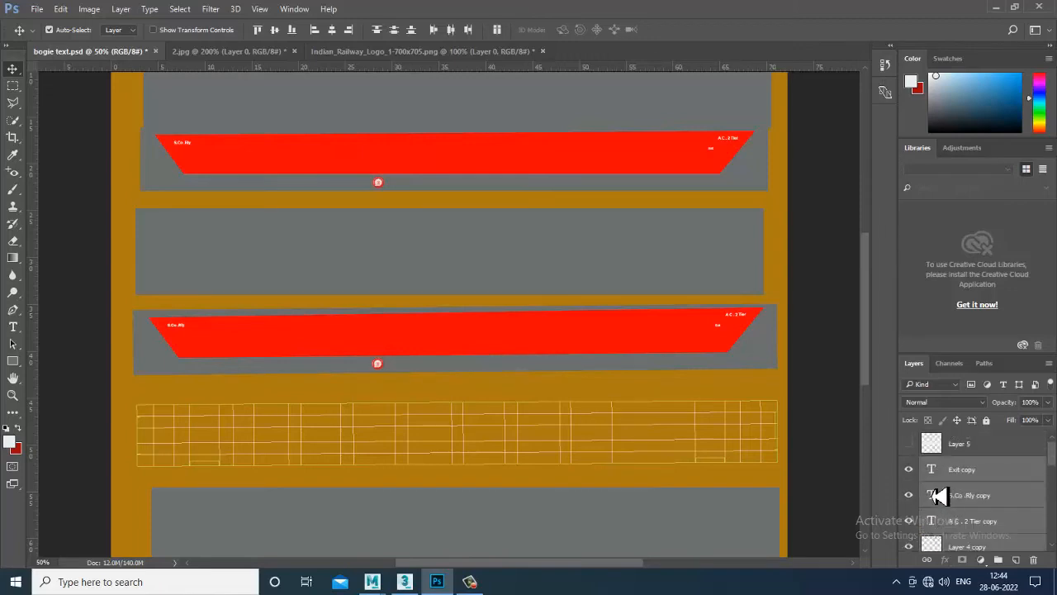
pyautogui.click(909, 443)
pyautogui.click(408, 366)
pyautogui.moveTo(409, 366); pyautogui.dragTo(461, 469)
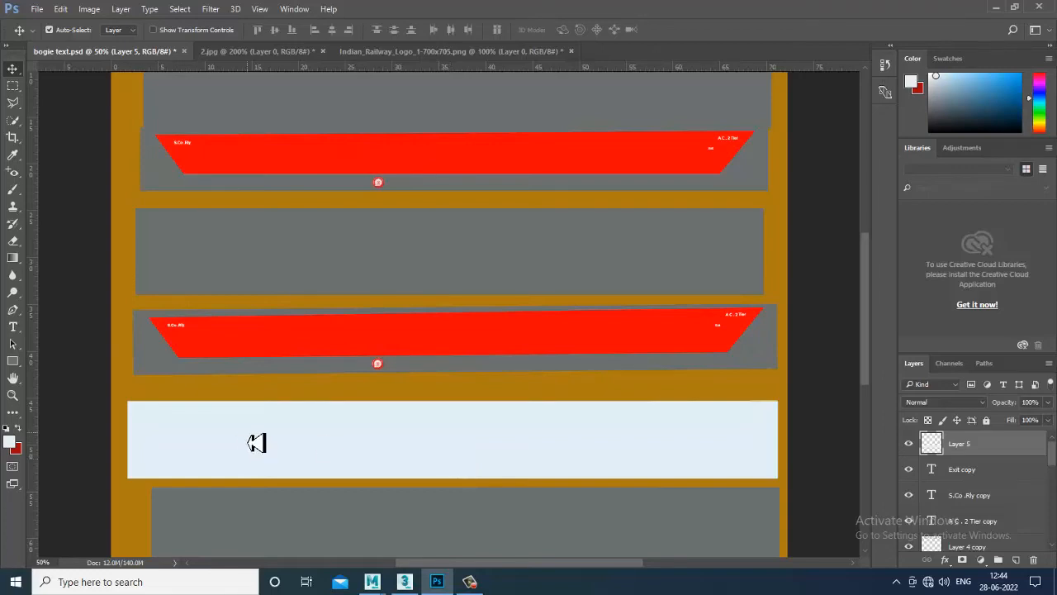
# Hide the ochre Layer 1 background and save the "bogie text" PSD
pyautogui.hotkey('ctrl', '-')
pyautogui.hotkey('ctrl', '-')
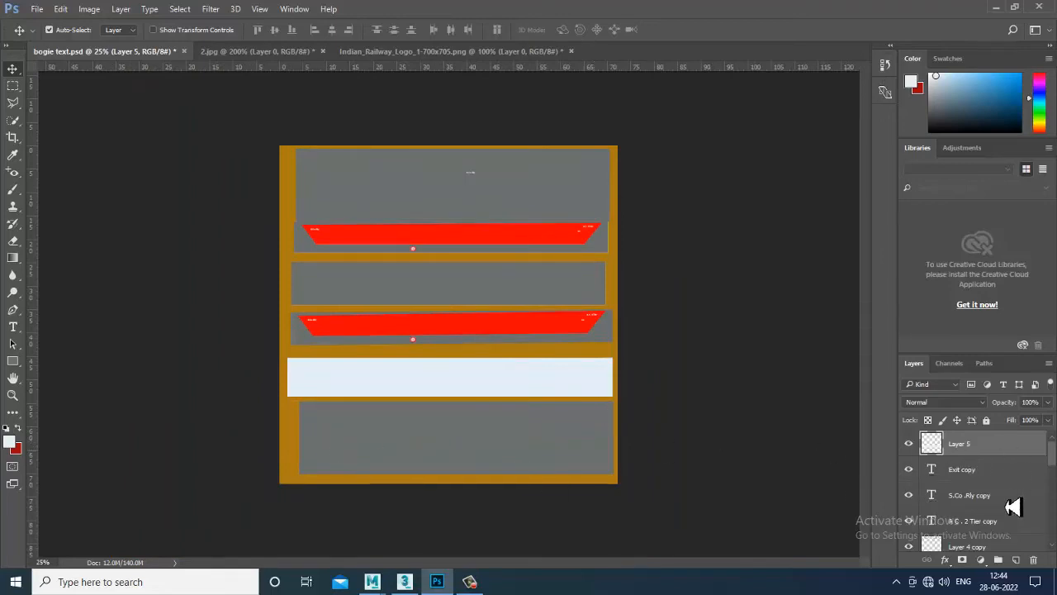
pyautogui.scroll(-3, 996, 497)
pyautogui.scroll(-5, 990, 495)
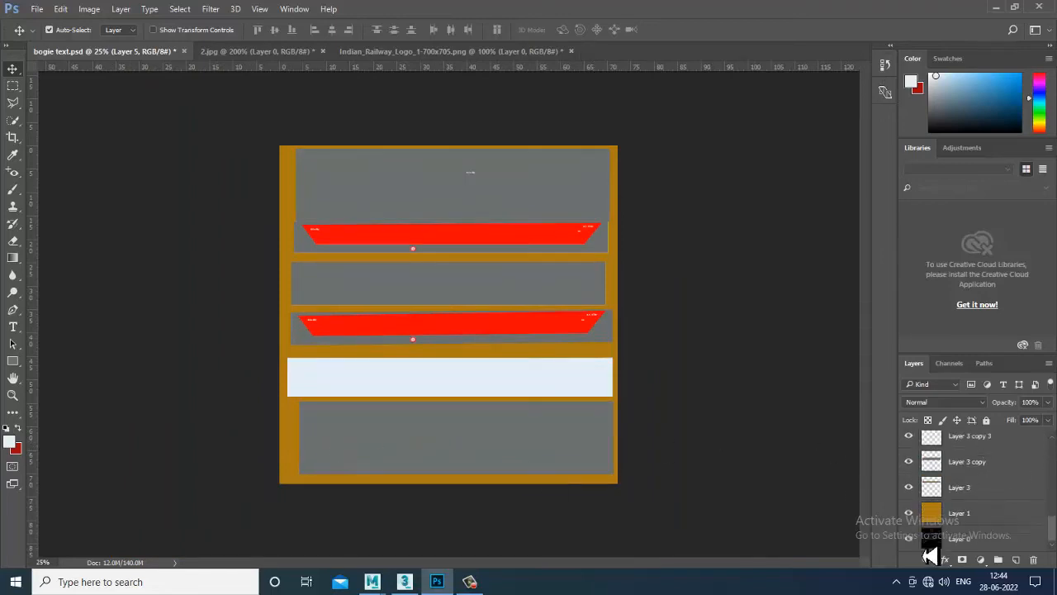
pyautogui.click(910, 513)
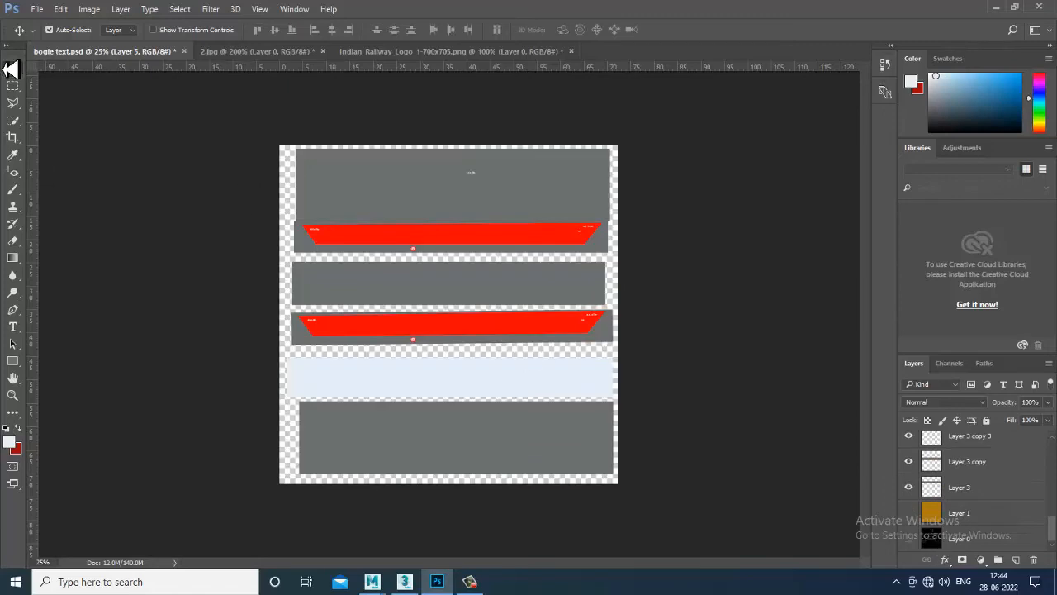
pyautogui.click(38, 9)
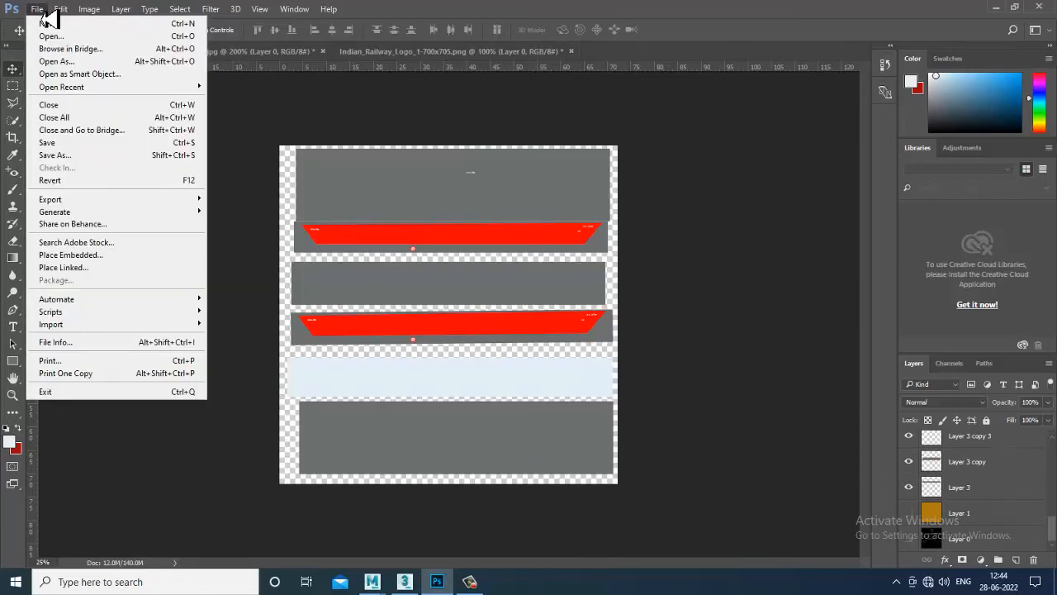
pyautogui.click(131, 145)
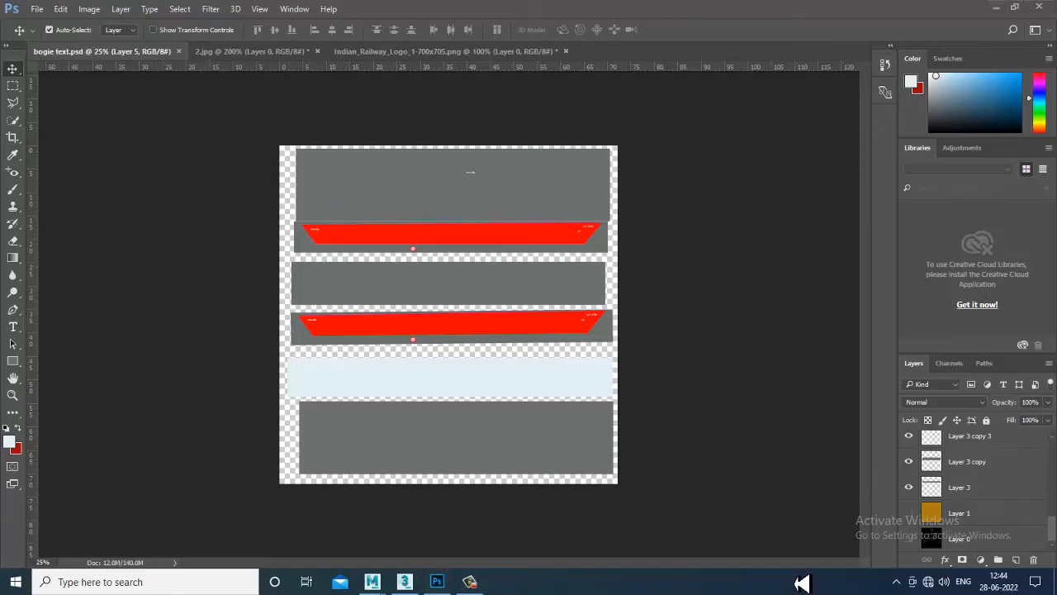
pyautogui.click(469, 581)
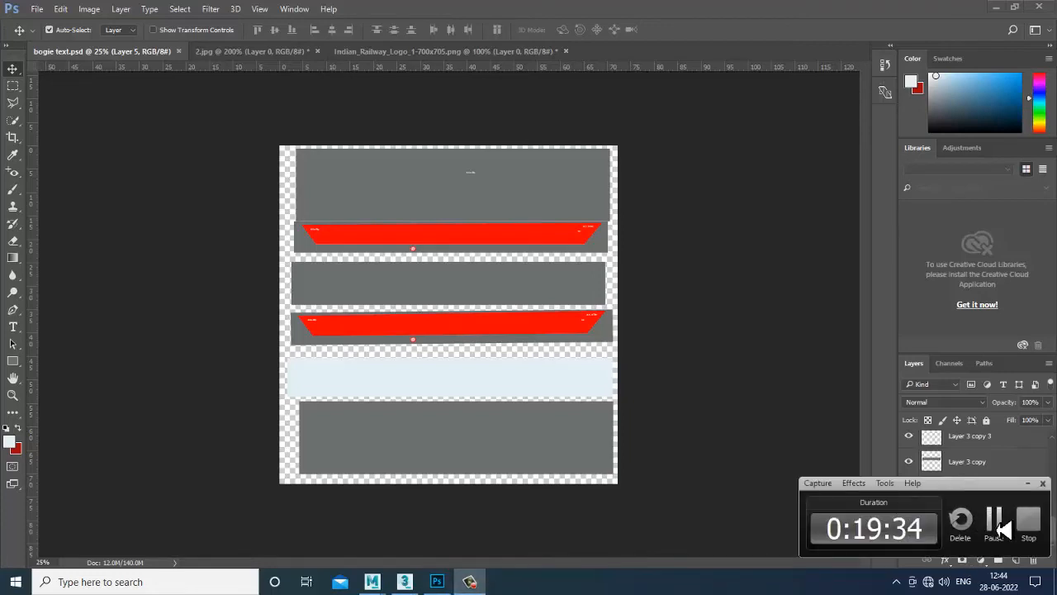
pyautogui.click(995, 527)
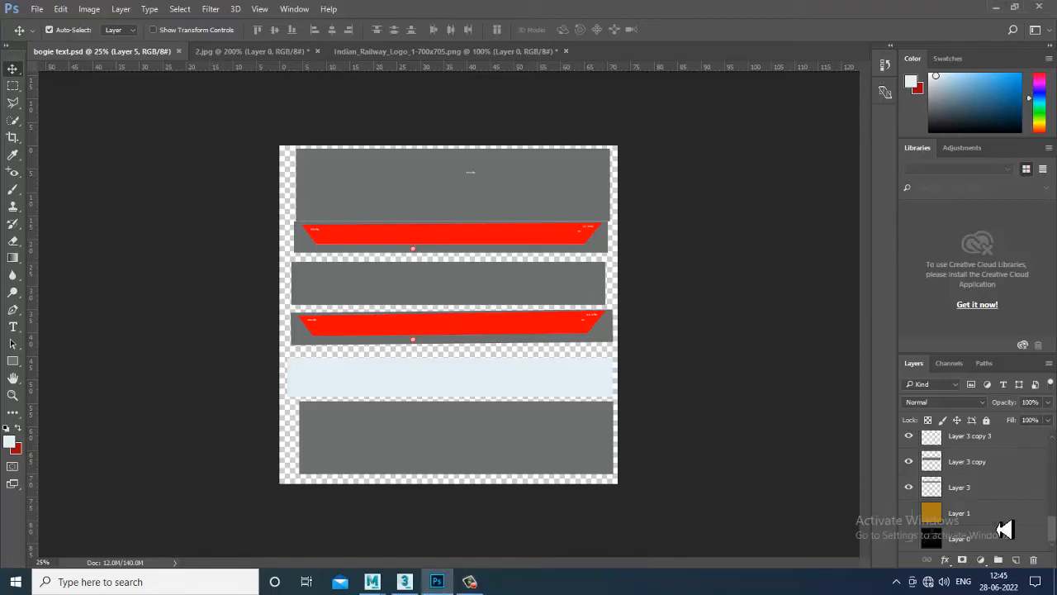
# Switch to 3ds Max, minimize the UV editor and turn off edged faces to inspect the coach's textured side
pyautogui.click(405, 581)
pyautogui.keyDown('alt'); pyautogui.moveTo(774, 301); pyautogui.dragTo(735, 310, button='middle'); pyautogui.keyUp('alt')
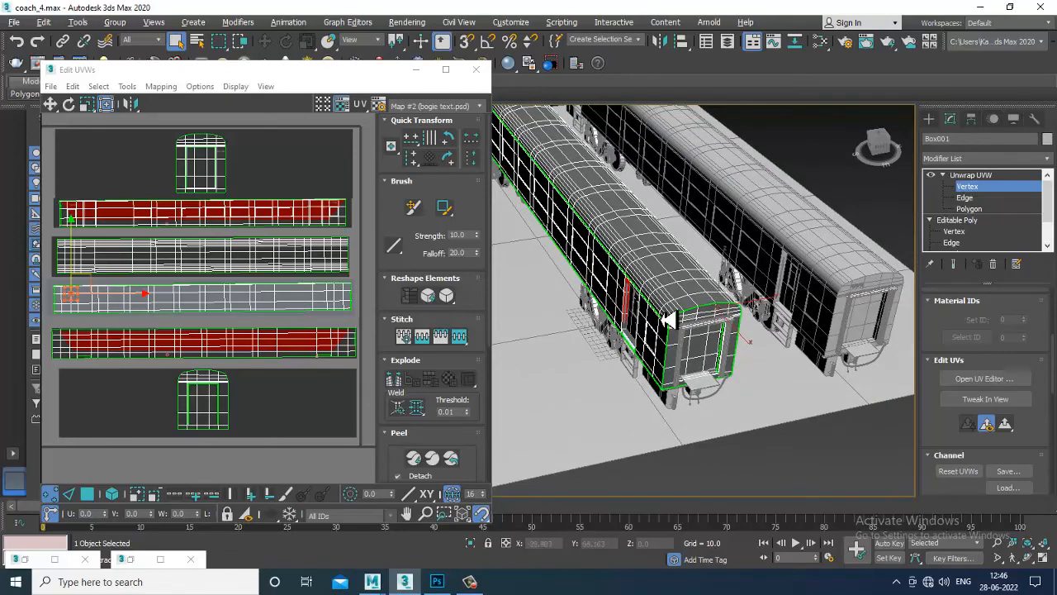
pyautogui.keyDown('alt'); pyautogui.moveTo(670, 318); pyautogui.dragTo(698, 290, button='middle'); pyautogui.keyUp('alt')
pyautogui.keyDown('alt'); pyautogui.moveTo(727, 333); pyautogui.dragTo(823, 334, button='middle'); pyautogui.keyUp('alt')
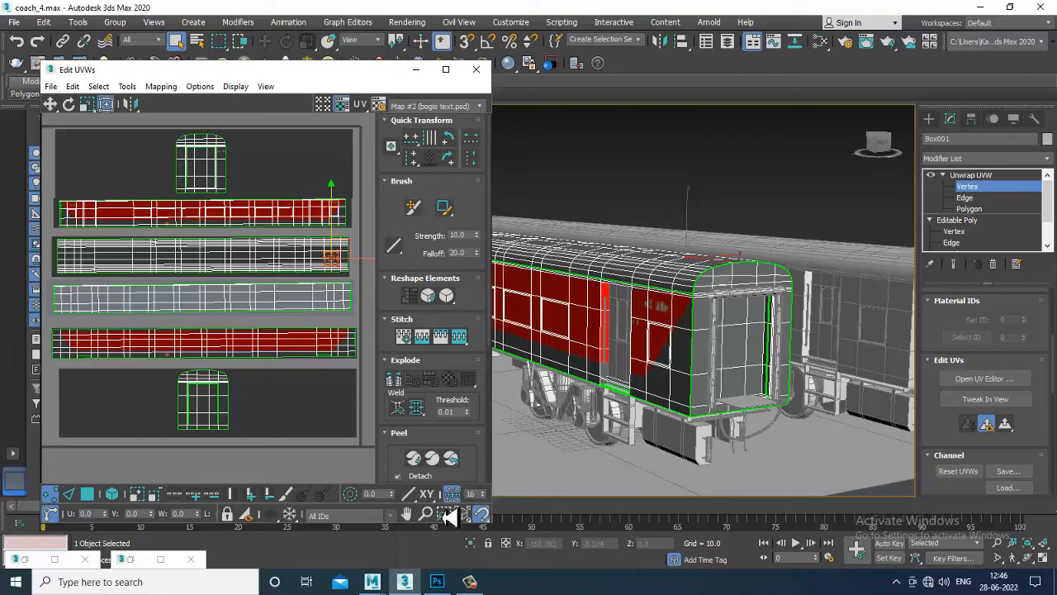
pyautogui.click(421, 71)
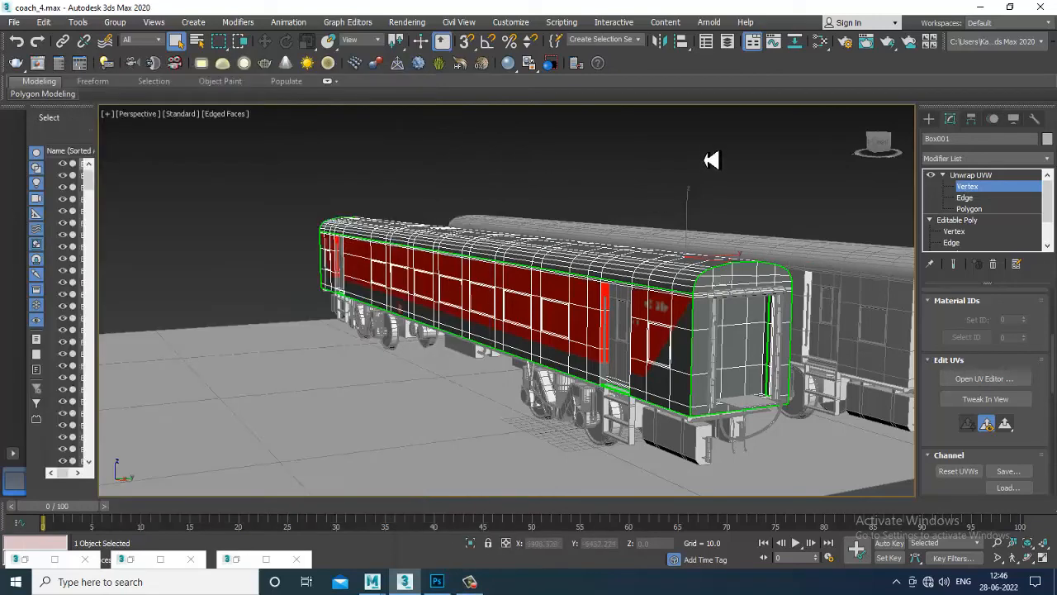
pyautogui.scroll(3, 601, 365)
pyautogui.press('F4')
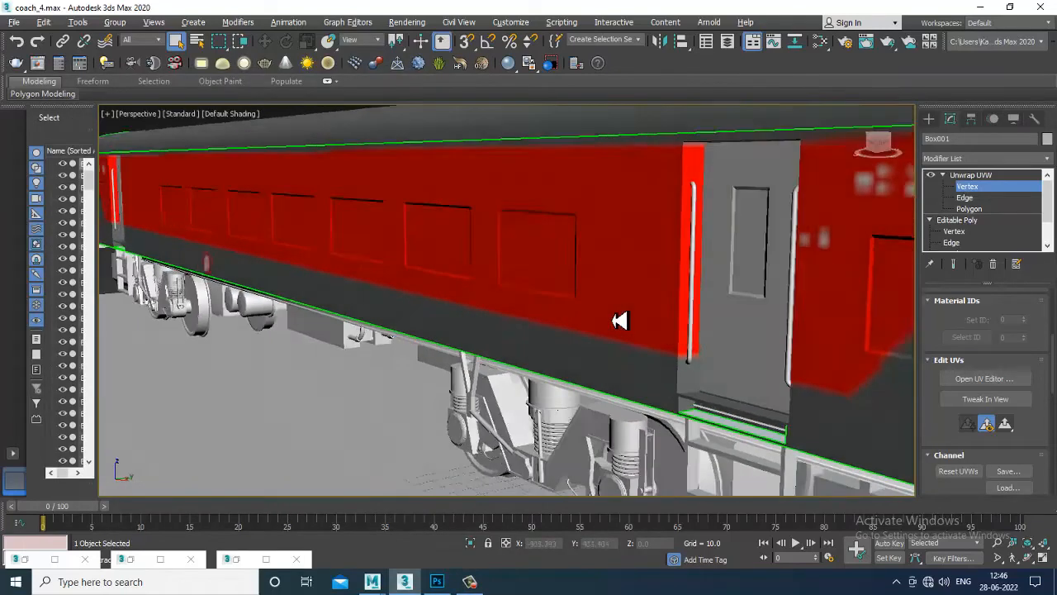
# Render the Perspective view of the coach's door end to check the texture lettering, and close the rendered frame
pyautogui.scroll(-2, 619, 319)
pyautogui.keyDown('alt'); pyautogui.moveTo(560, 307); pyautogui.dragTo(628, 357, button='middle'); pyautogui.keyUp('alt')
pyautogui.click(408, 22)
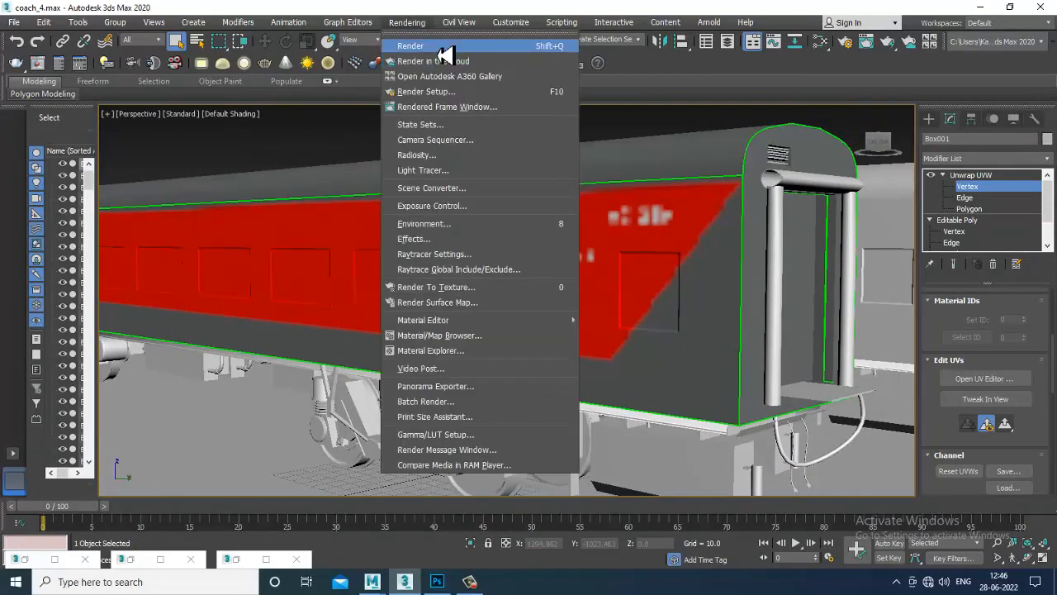
pyautogui.click(443, 46)
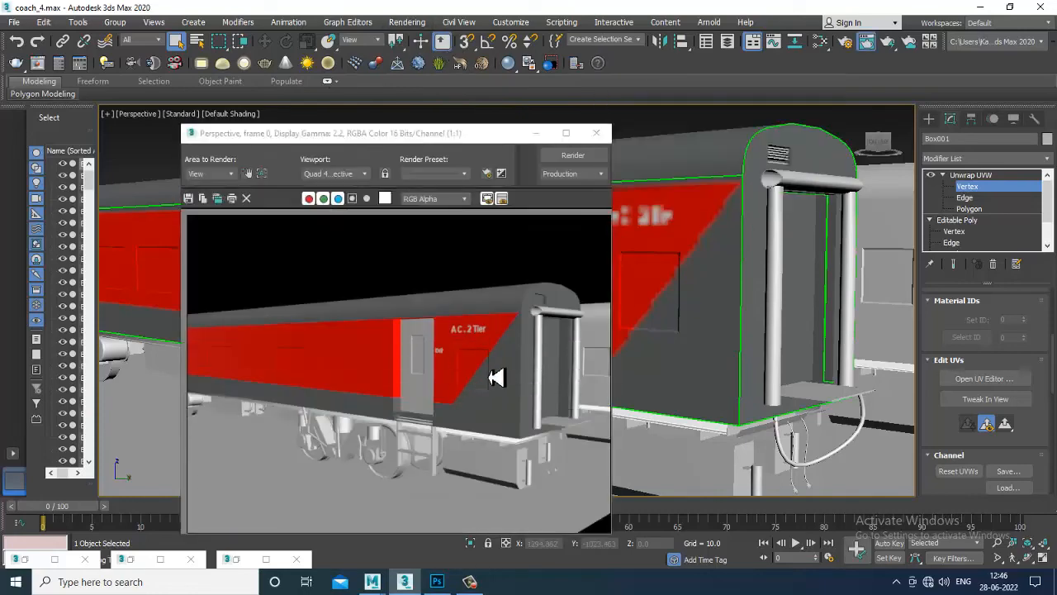
pyautogui.click(604, 137)
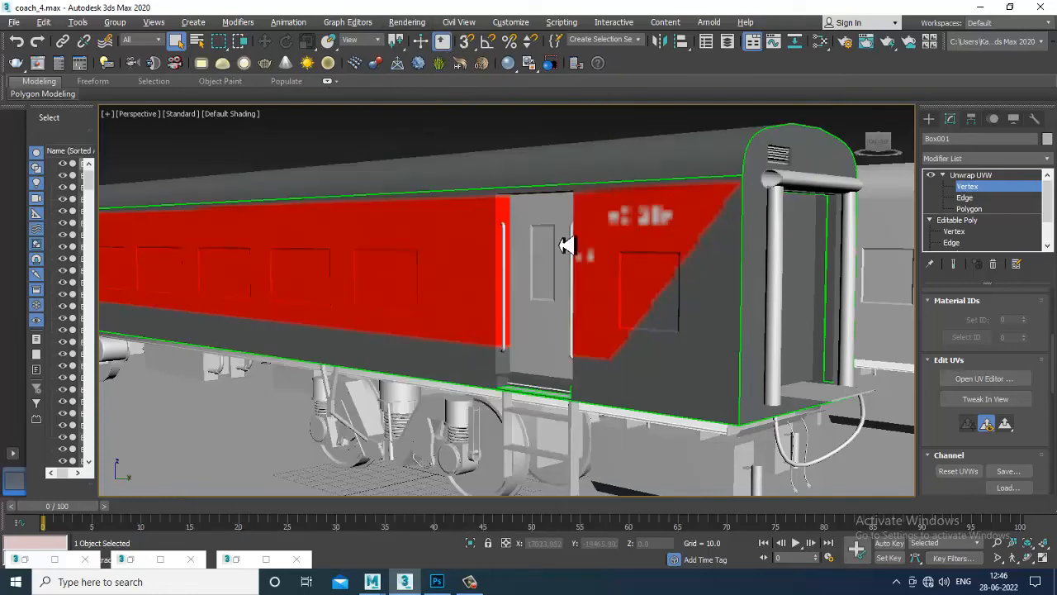
pyautogui.keyDown('alt'); pyautogui.moveTo(566, 245); pyautogui.dragTo(680, 348, button='middle'); pyautogui.keyUp('alt')
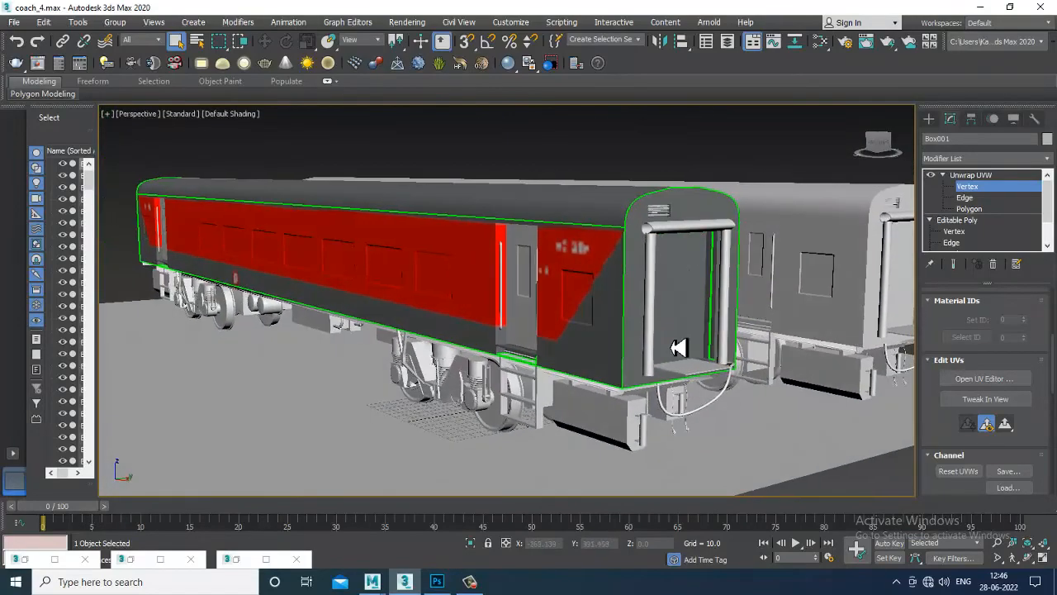
# View the coach's door end more closely and reopen the UV editor for the coach body
pyautogui.keyDown('alt'); pyautogui.moveTo(671, 309); pyautogui.dragTo(582, 367, button='middle'); pyautogui.keyUp('alt')
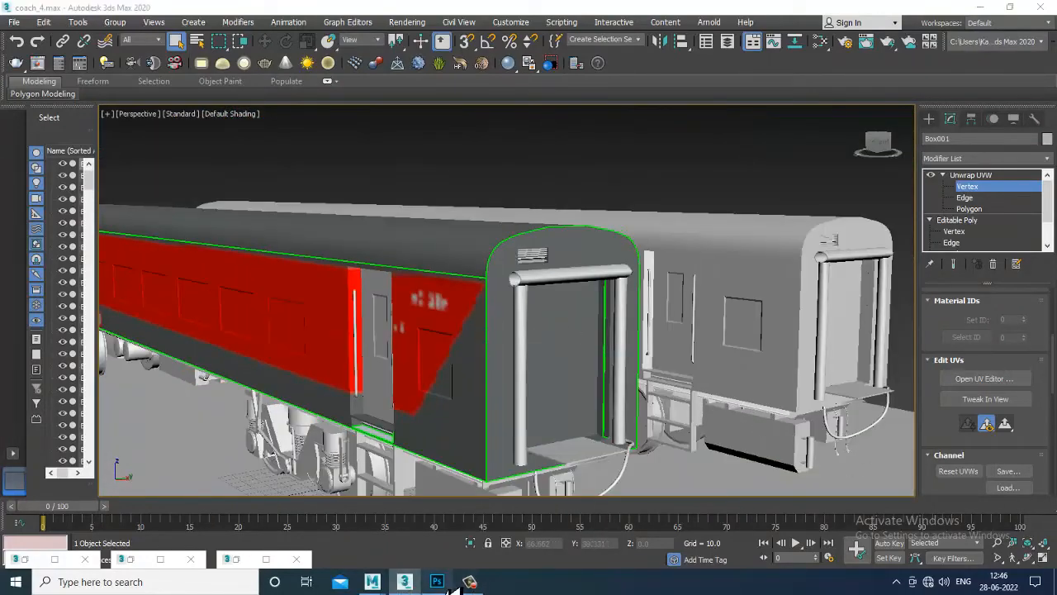
pyautogui.click(437, 582)
pyautogui.click(998, 7)
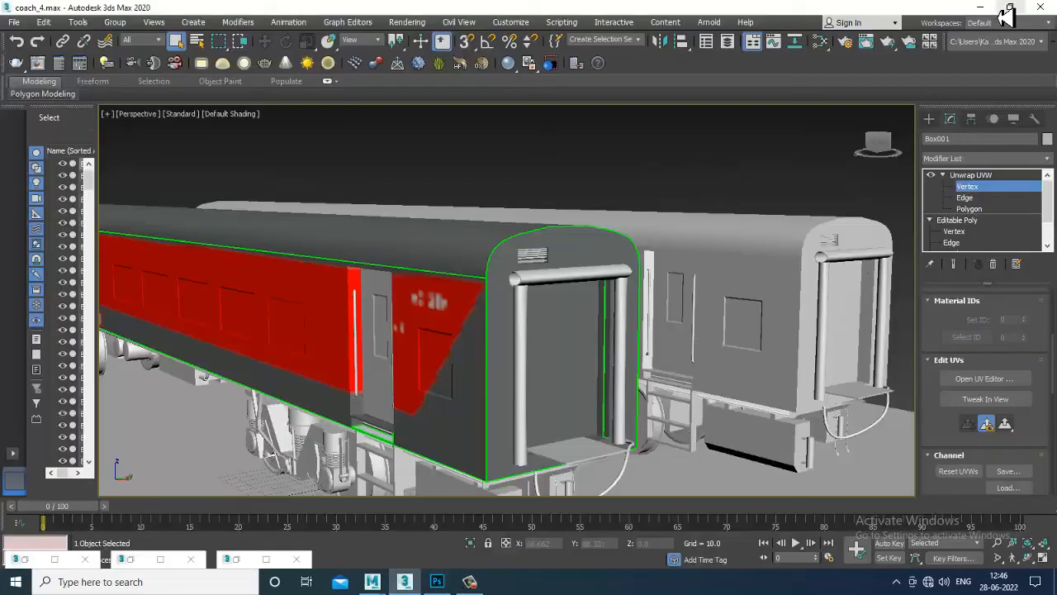
pyautogui.click(1003, 378)
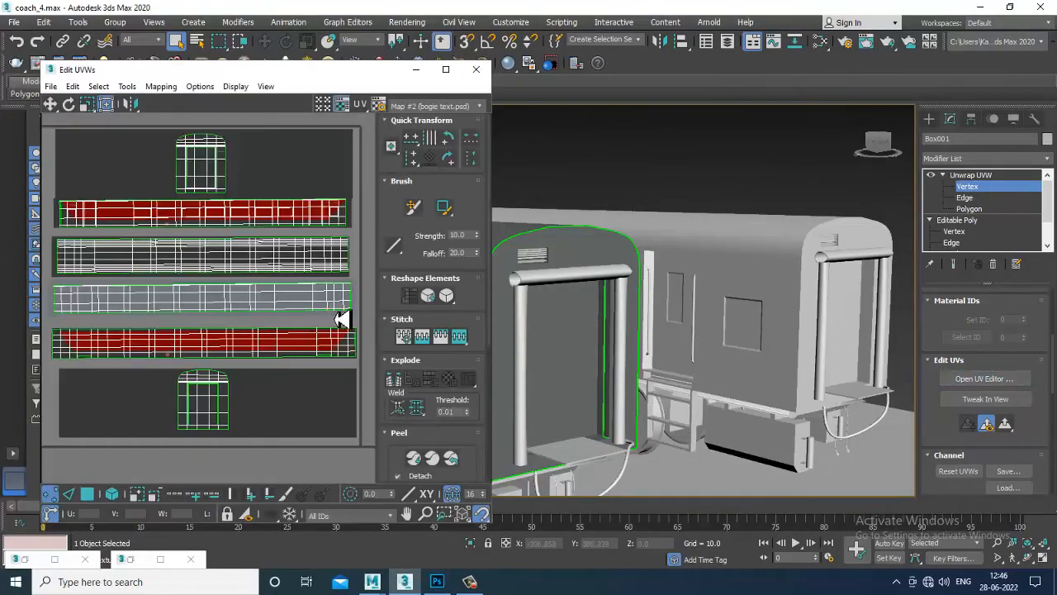
# Select vertices in the light-coloured third UV strip to locate them on the coach, and show the model in wireframe
pyautogui.keyDown('alt'); pyautogui.moveTo(650, 292); pyautogui.dragTo(693, 309, button='middle'); pyautogui.keyUp('alt')
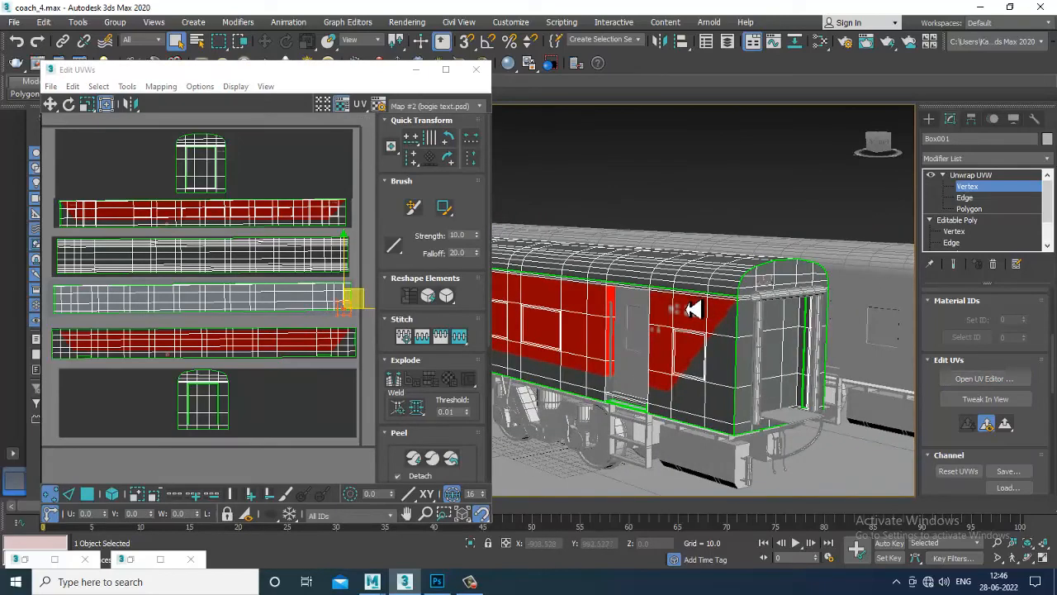
pyautogui.click(307, 253)
pyautogui.keyDown('alt'); pyautogui.moveTo(702, 276); pyautogui.dragTo(696, 316, button='middle'); pyautogui.keyUp('alt')
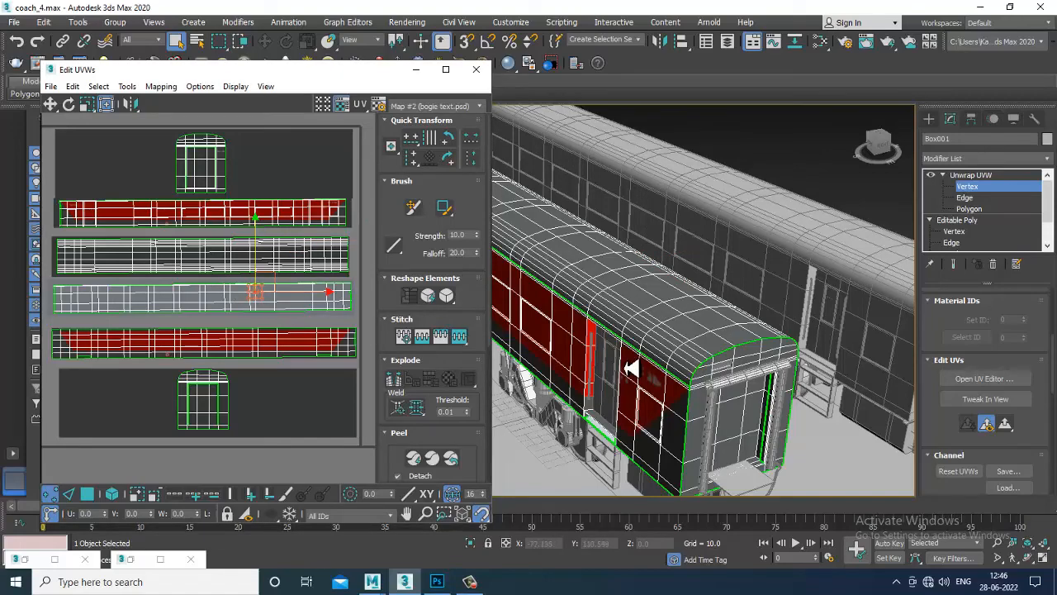
pyautogui.moveTo(631, 368)
pyautogui.keyDown('alt'); pyautogui.mouseDown(button='middle')
pyautogui.moveTo(644, 316)
pyautogui.moveTo(653, 339)
pyautogui.mouseUp(button='middle'); pyautogui.keyUp('alt')
pyautogui.scroll(-1, 654, 341)
pyautogui.press('F3')
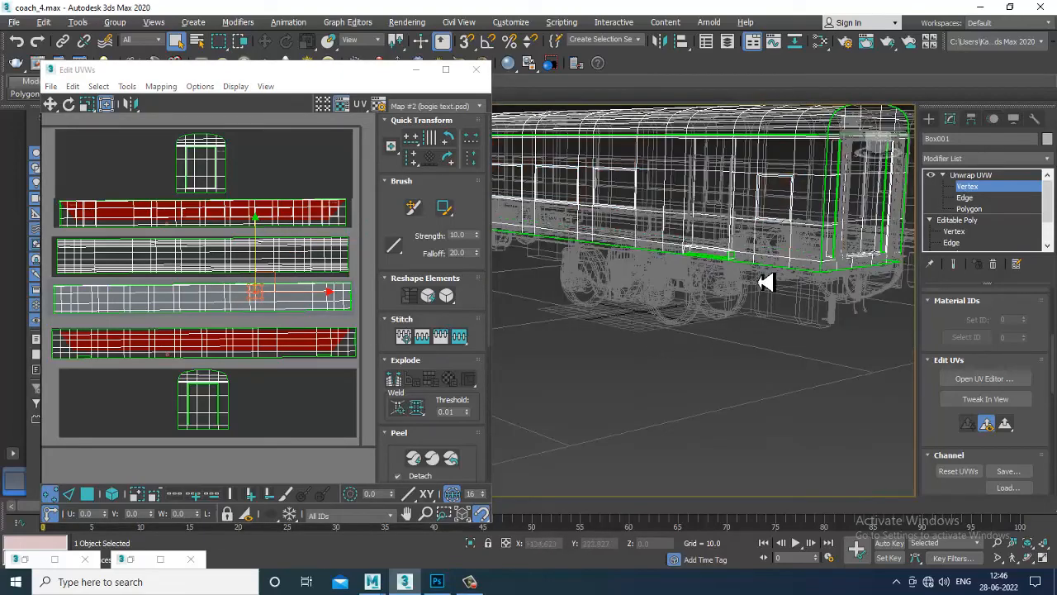
# Select vertex groups in the third and fourth long UV strips to identify the matching parts of the coach wireframe
pyautogui.keyDown('alt'); pyautogui.moveTo(767, 281); pyautogui.dragTo(205, 313, button='middle'); pyautogui.keyUp('alt')
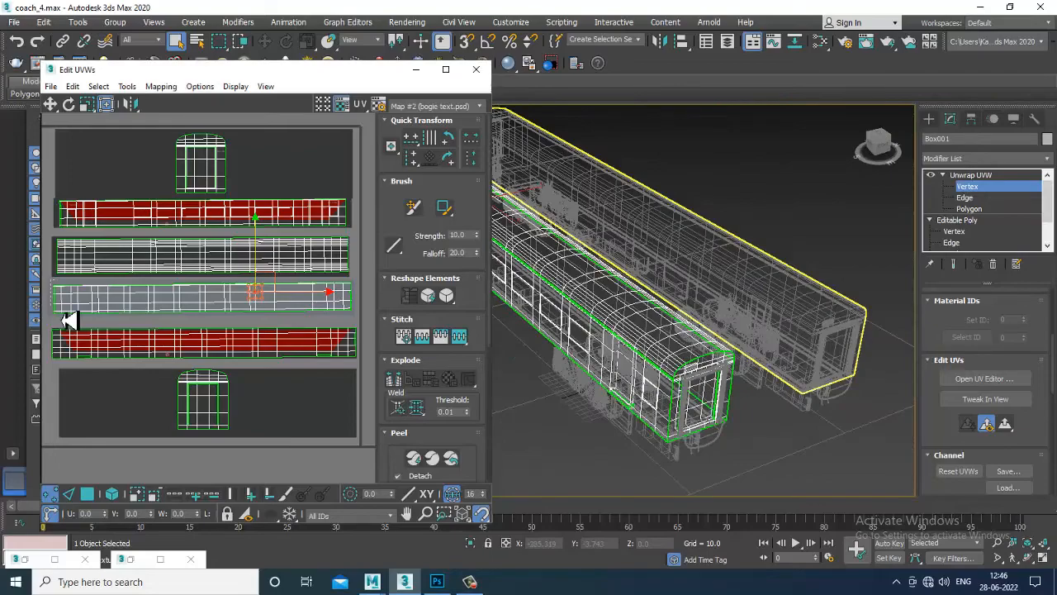
pyautogui.keyDown('alt'); pyautogui.moveTo(642, 330); pyautogui.dragTo(395, 273, button='middle'); pyautogui.keyUp('alt')
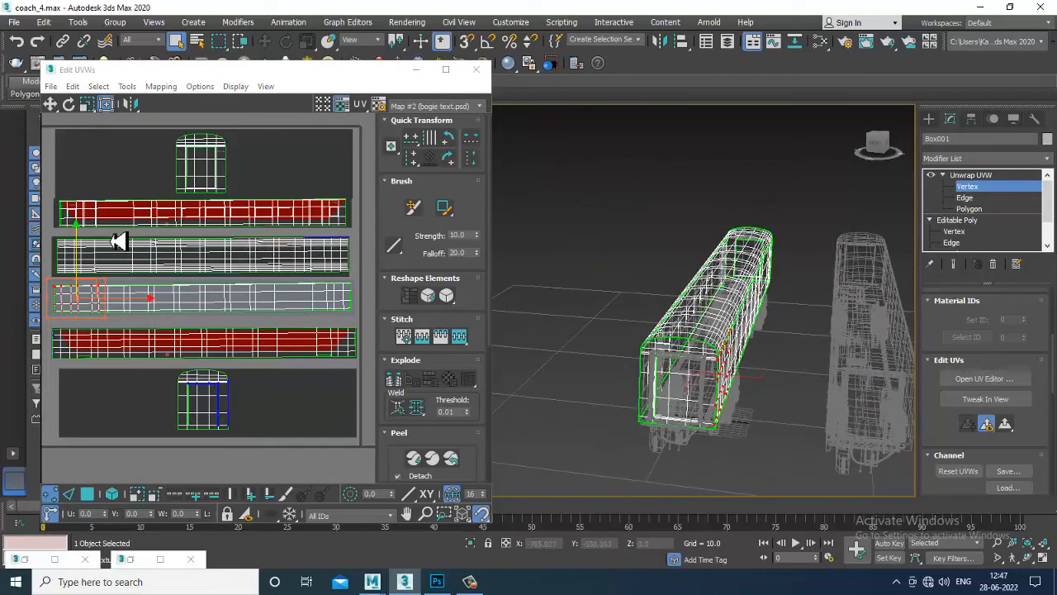
pyautogui.click(155, 326)
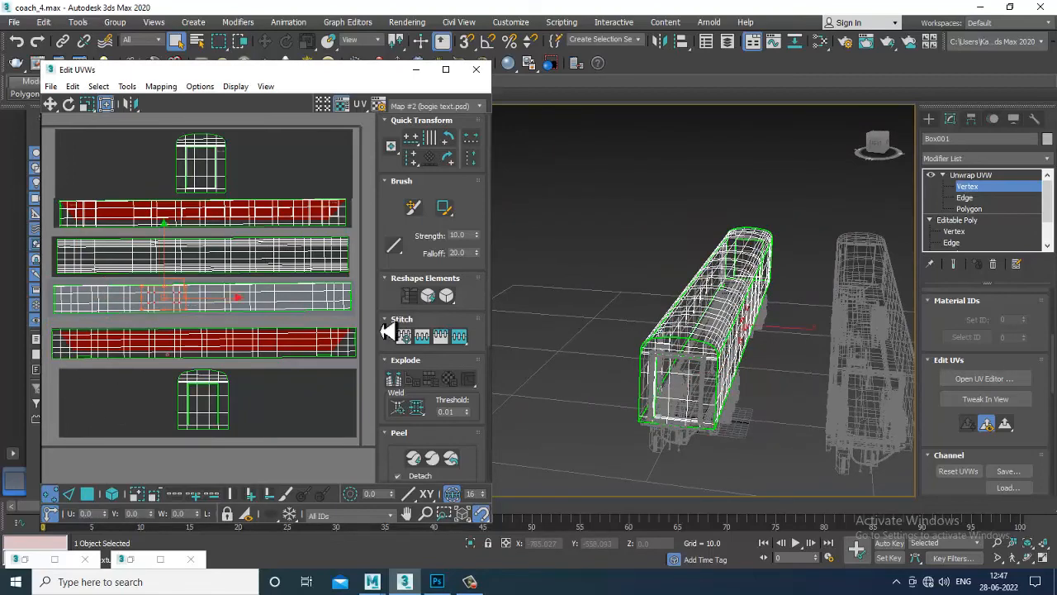
pyautogui.keyDown('alt'); pyautogui.moveTo(388, 331); pyautogui.dragTo(496, 343, button='middle'); pyautogui.keyUp('alt')
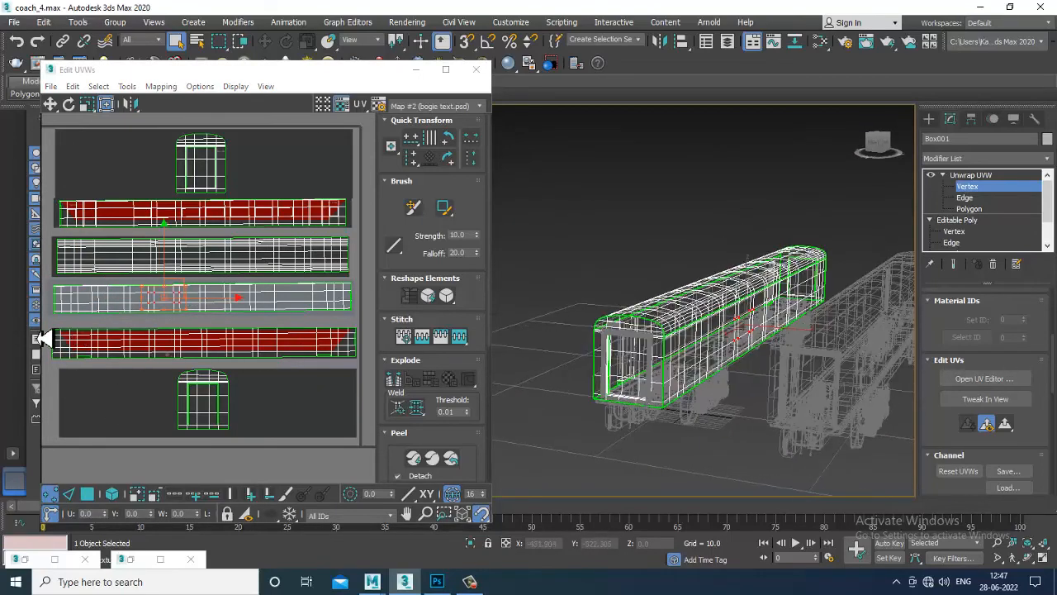
pyautogui.moveTo(53, 322); pyautogui.dragTo(153, 370)
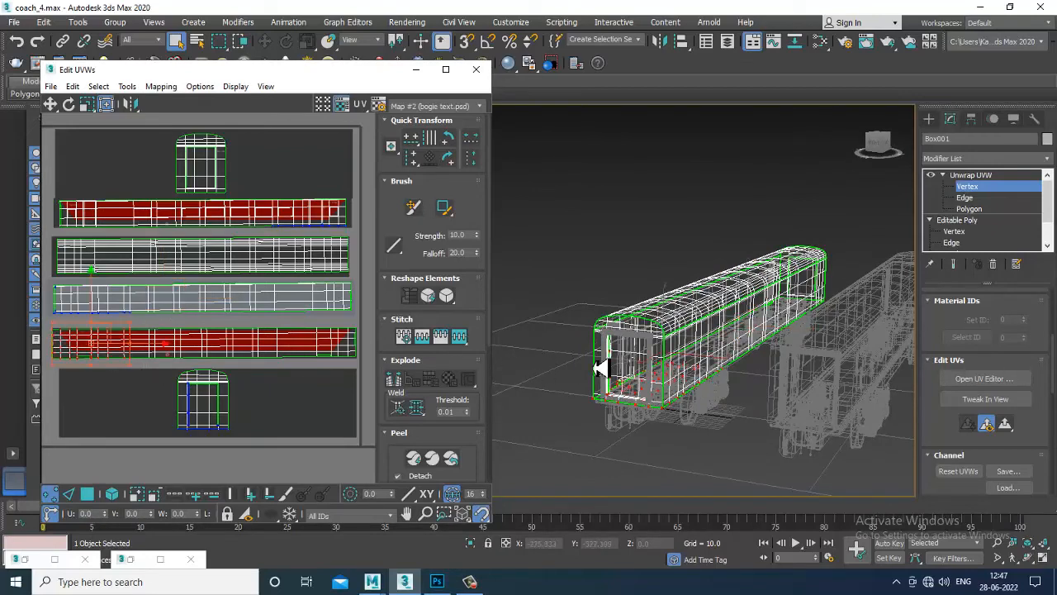
pyautogui.keyDown('alt'); pyautogui.moveTo(600, 369); pyautogui.dragTo(700, 357, button='middle'); pyautogui.keyUp('alt')
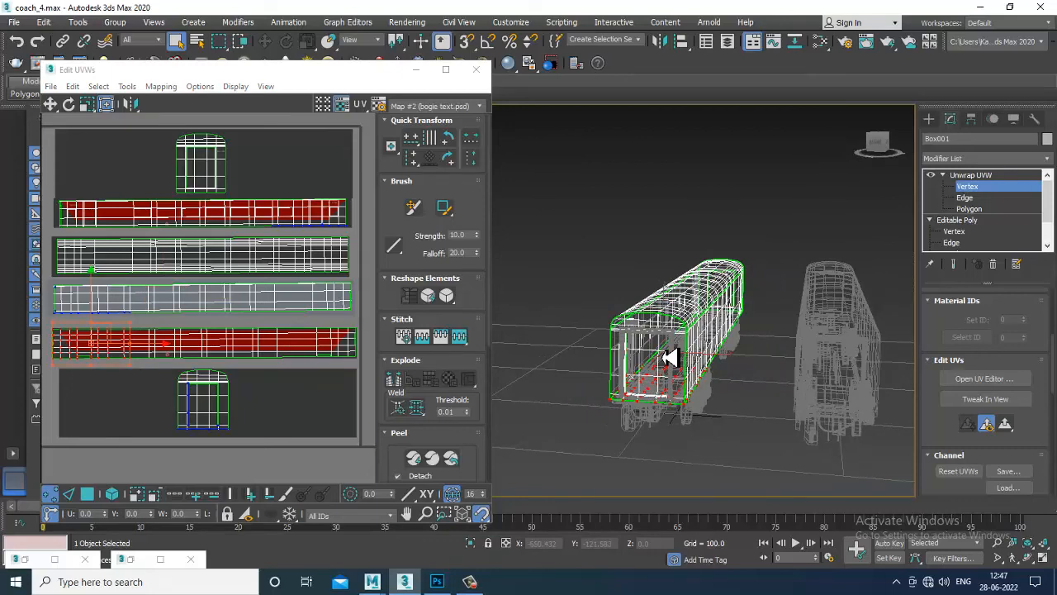
# Select a vertex group in the lower red UV strip and isolate the coach body in the viewport
pyautogui.keyDown('alt'); pyautogui.moveTo(671, 356); pyautogui.dragTo(697, 329, button='middle'); pyautogui.keyUp('alt')
pyautogui.click(734, 226)
pyautogui.scroll(3, 650, 340)
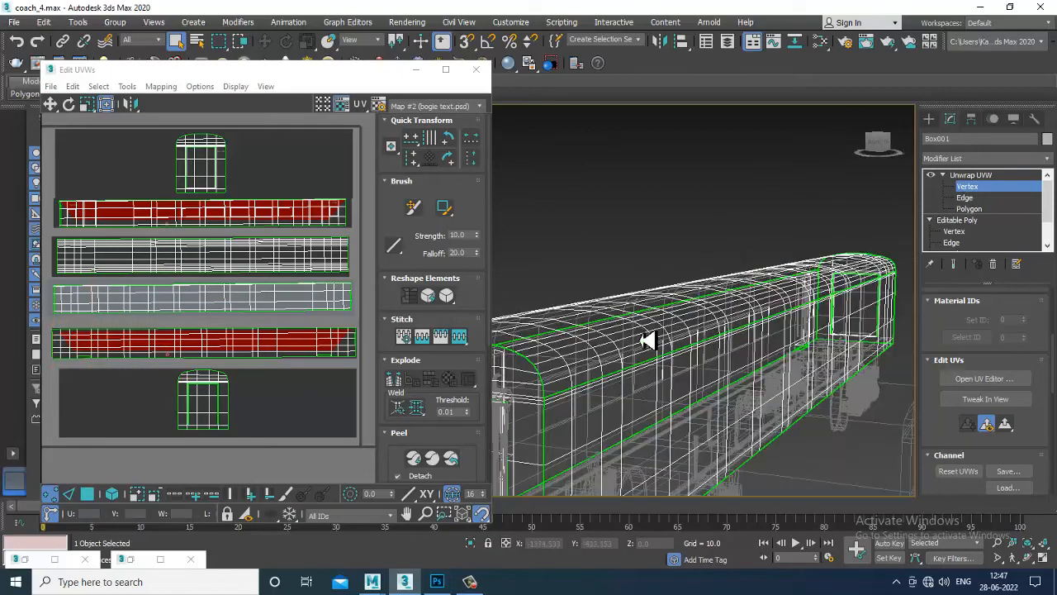
pyautogui.scroll(2, 197, 349)
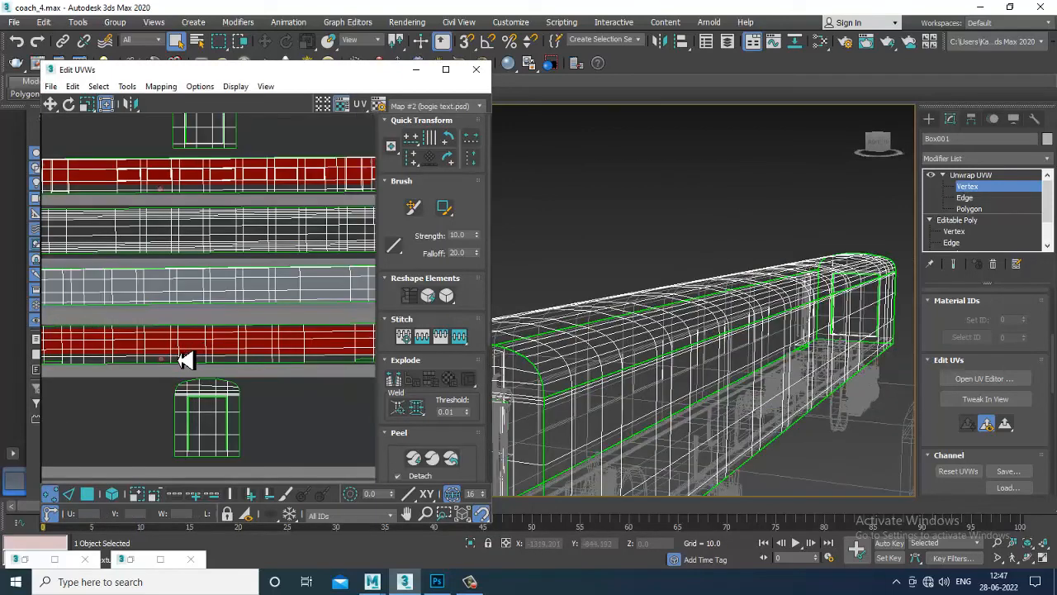
pyautogui.click(179, 357)
pyautogui.moveTo(843, 358)
pyautogui.keyDown('alt'); pyautogui.mouseDown(button='middle')
pyautogui.moveTo(802, 314)
pyautogui.moveTo(777, 323)
pyautogui.moveTo(798, 317)
pyautogui.moveTo(795, 333)
pyautogui.moveTo(779, 323)
pyautogui.moveTo(762, 276)
pyautogui.moveTo(755, 307)
pyautogui.moveTo(684, 303)
pyautogui.moveTo(709, 302)
pyautogui.moveTo(732, 278)
pyautogui.moveTo(756, 295)
pyautogui.moveTo(826, 248)
pyautogui.moveTo(798, 268)
pyautogui.moveTo(786, 242)
pyautogui.moveTo(765, 238)
pyautogui.moveTo(779, 339)
pyautogui.mouseUp(button='middle'); pyautogui.keyUp('alt')
pyautogui.hotkey('alt', 'q')
# Select the vertices at one end of the upper red UV strip to identify the matching coach side
pyautogui.scroll(-5, 780, 267)
pyautogui.moveTo(366, 321); pyautogui.dragTo(335, 314, button='middle')
pyautogui.scroll(-4, 299, 306)
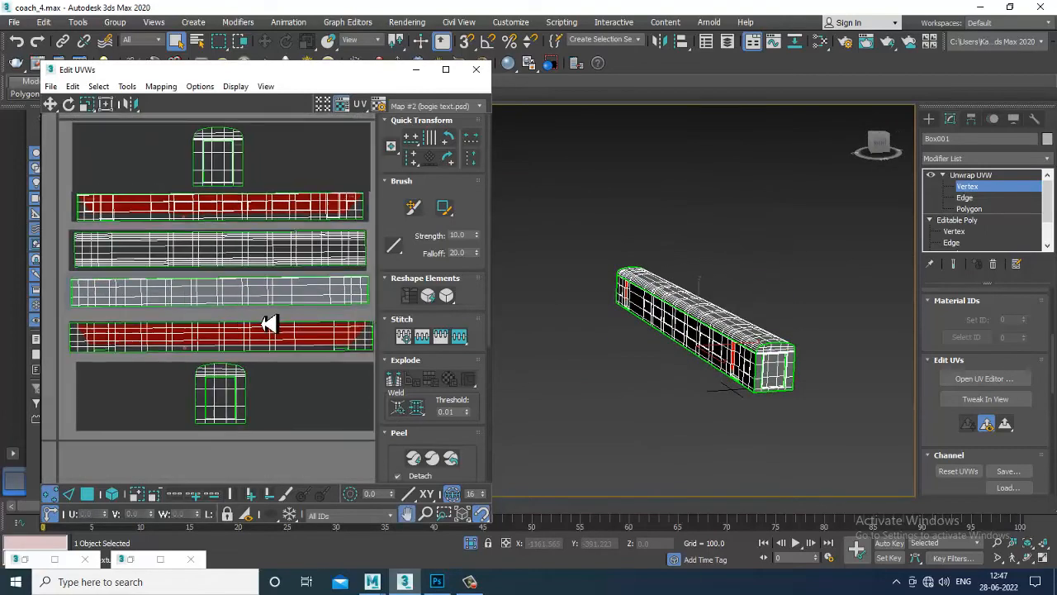
pyautogui.moveTo(113, 292); pyautogui.dragTo(133, 322, button='middle')
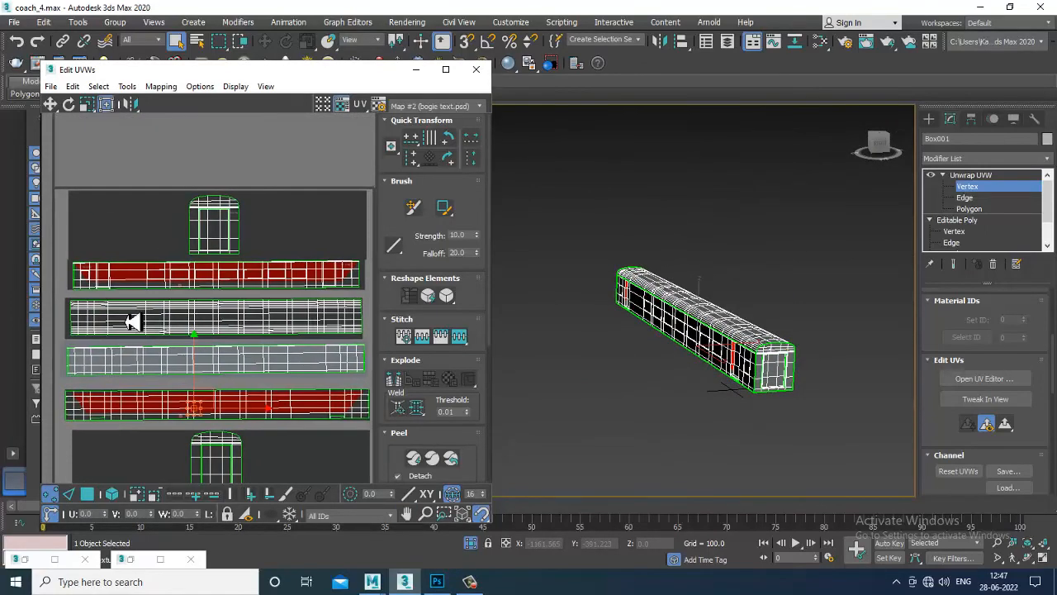
pyautogui.moveTo(93, 279); pyautogui.dragTo(103, 288)
pyautogui.keyDown('alt'); pyautogui.moveTo(890, 377); pyautogui.dragTo(900, 368, button='middle'); pyautogui.keyUp('alt')
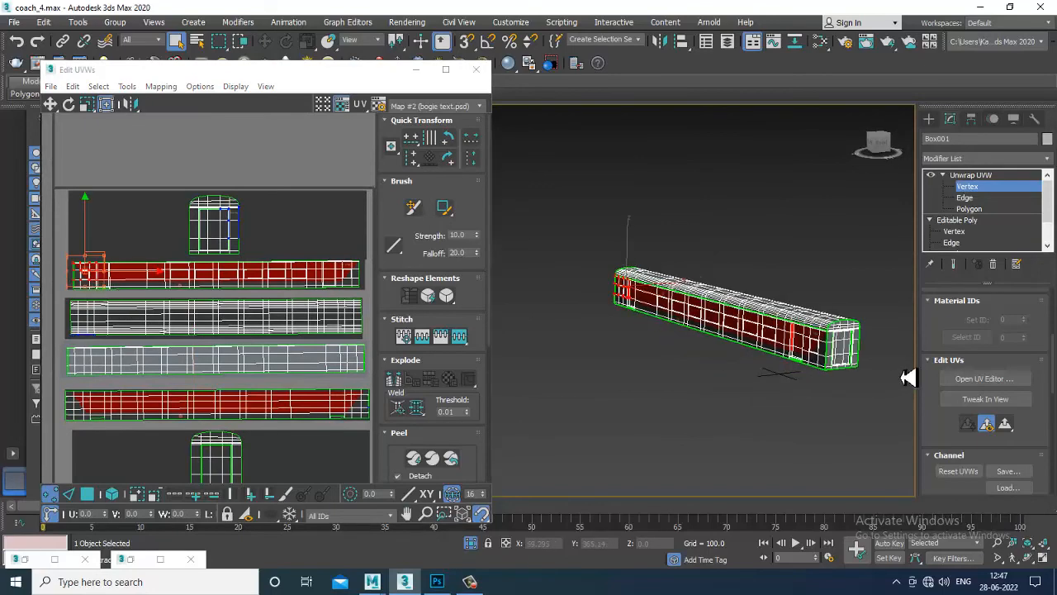
# Select the vertices at one end of the dark second UV strip to locate them on the coach roof
pyautogui.scroll(3, 694, 331)
pyautogui.keyDown('alt'); pyautogui.moveTo(709, 334); pyautogui.dragTo(727, 334, button='middle'); pyautogui.keyUp('alt')
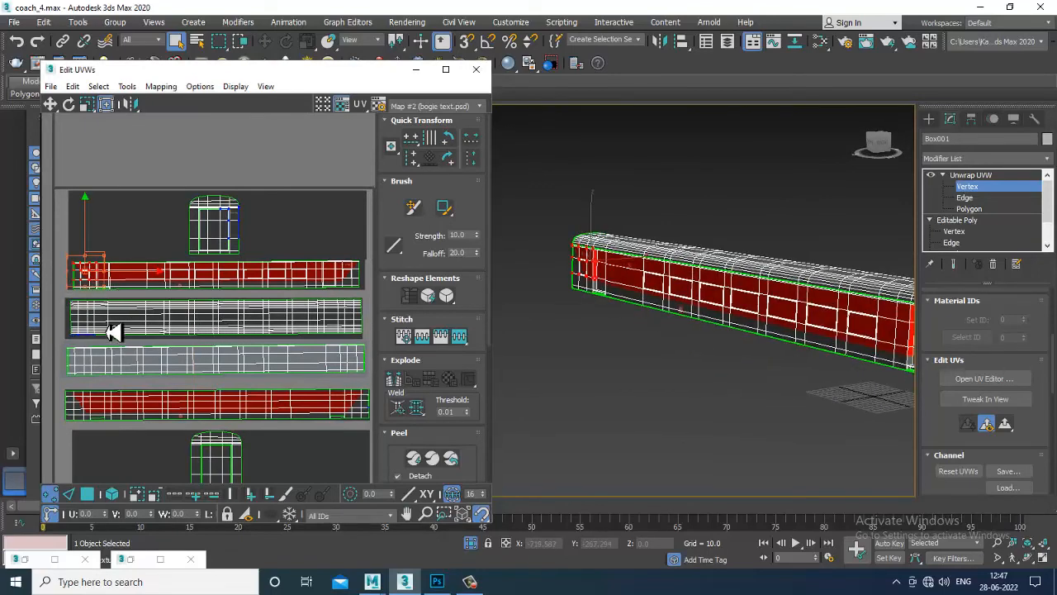
pyautogui.moveTo(129, 345); pyautogui.dragTo(130, 345)
pyautogui.keyDown('alt'); pyautogui.moveTo(750, 335); pyautogui.dragTo(755, 345, button='middle'); pyautogui.keyUp('alt')
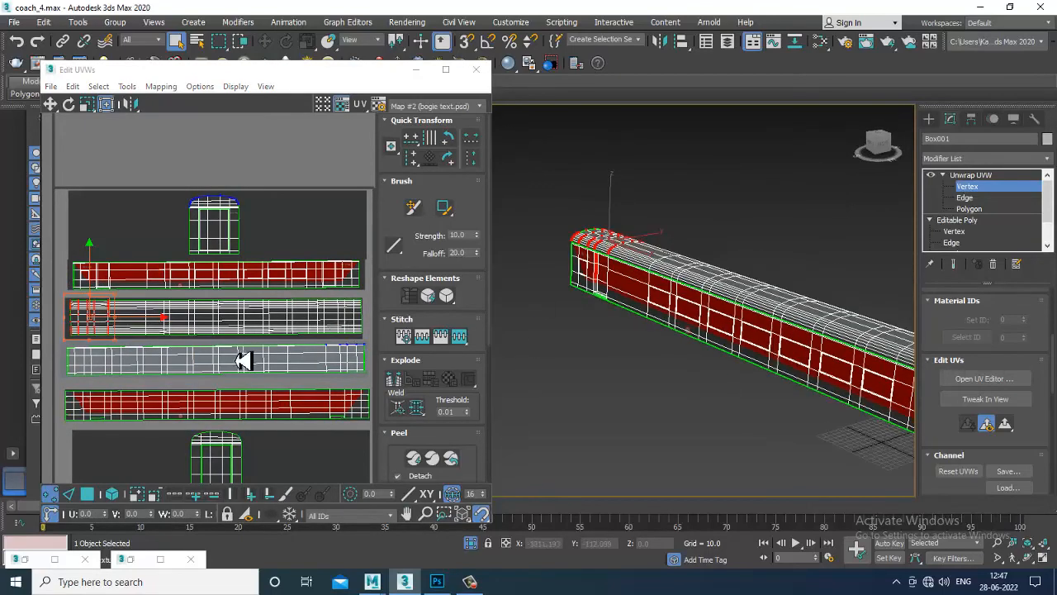
pyautogui.scroll(2, 272, 360)
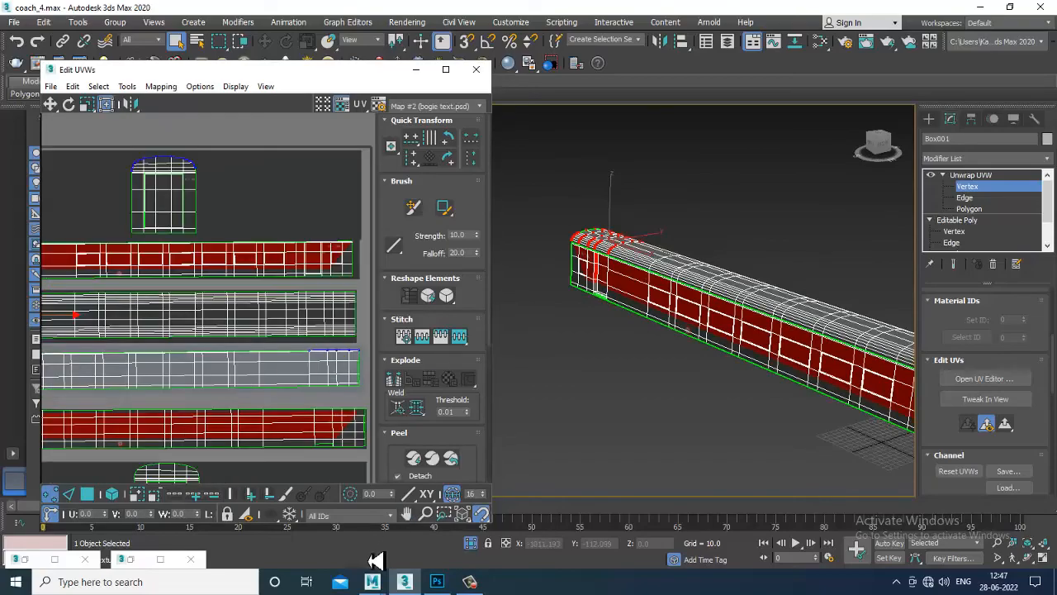
# Switch to the "bogie text" PSD in Photoshop and show Layer 0 and the ochre Layer 1 background
pyautogui.click(444, 582)
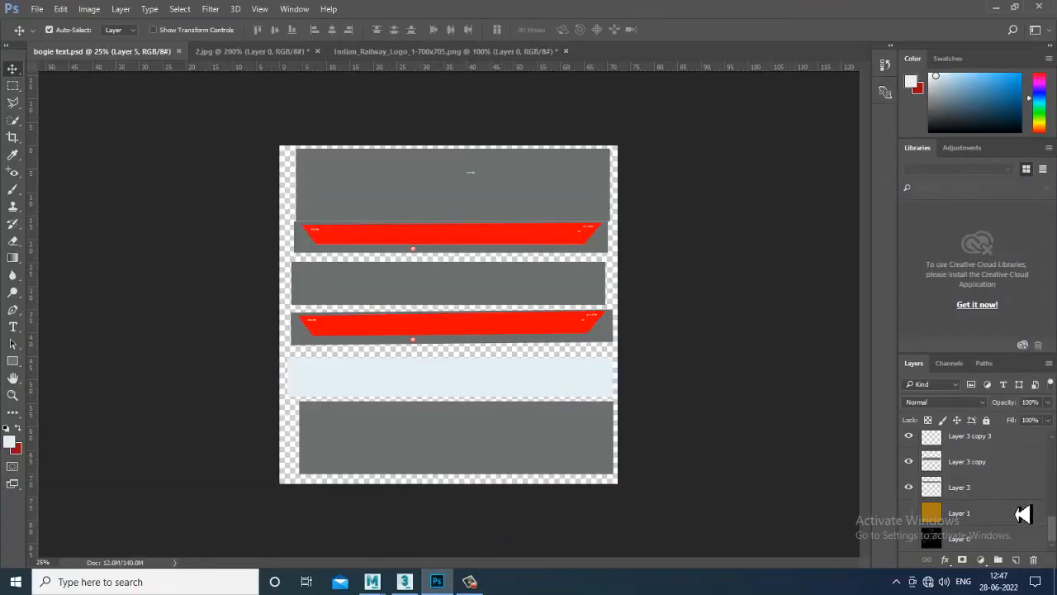
pyautogui.click(909, 539)
pyautogui.click(909, 513)
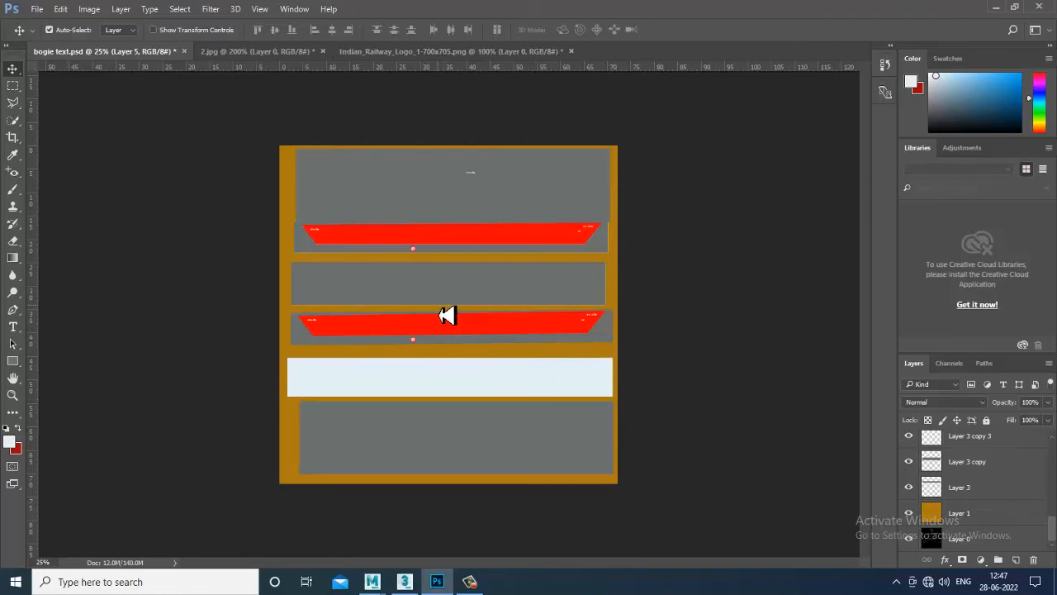
# Swap the positions of the grey Layer 3 copy and the light-coloured Layer 5 strips, and widen the grey strip to cover its UV area
pyautogui.moveTo(456, 300); pyautogui.dragTo(351, 351)
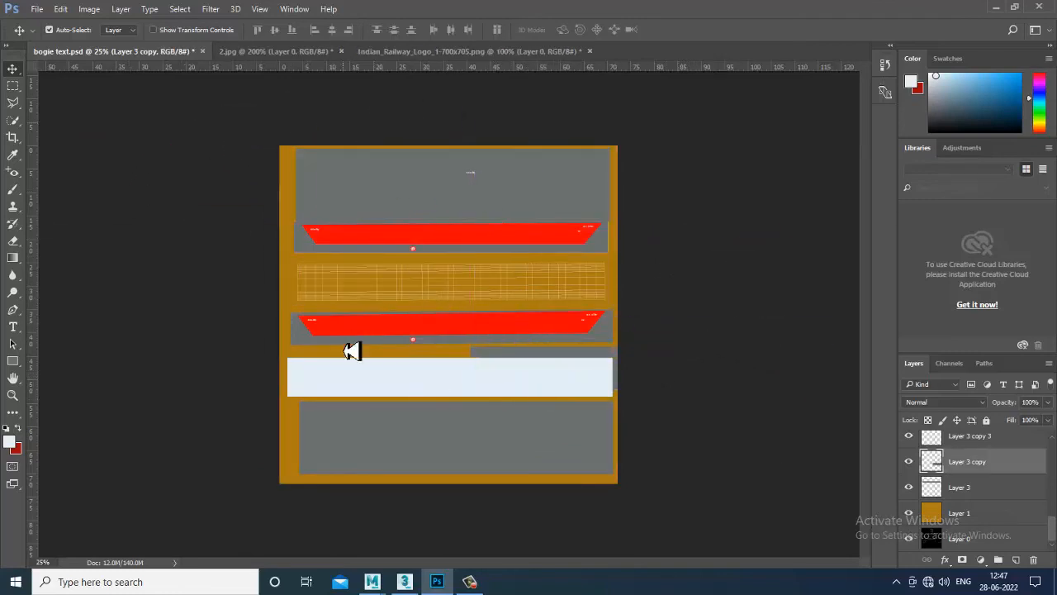
pyautogui.moveTo(423, 386); pyautogui.dragTo(425, 291)
pyautogui.moveTo(472, 366); pyautogui.dragTo(410, 371)
pyautogui.hotkey('ctrl', 't')
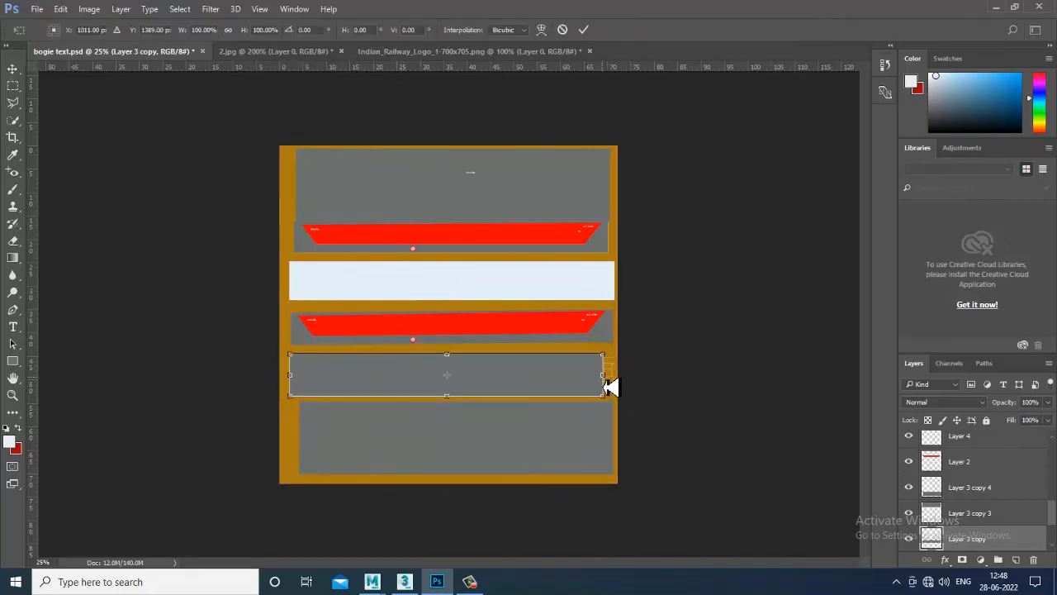
pyautogui.moveTo(610, 386); pyautogui.dragTo(618, 385)
pyautogui.press('Return')
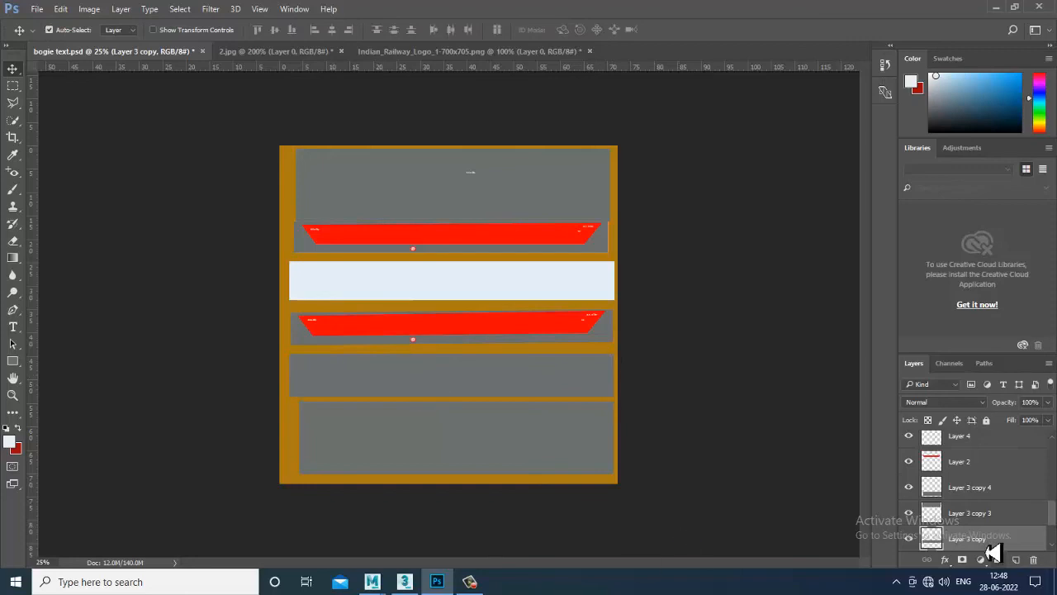
# Hide Layer 1 and Layer 0 and save the "bogie text" PSD
pyautogui.scroll(-3, 993, 529)
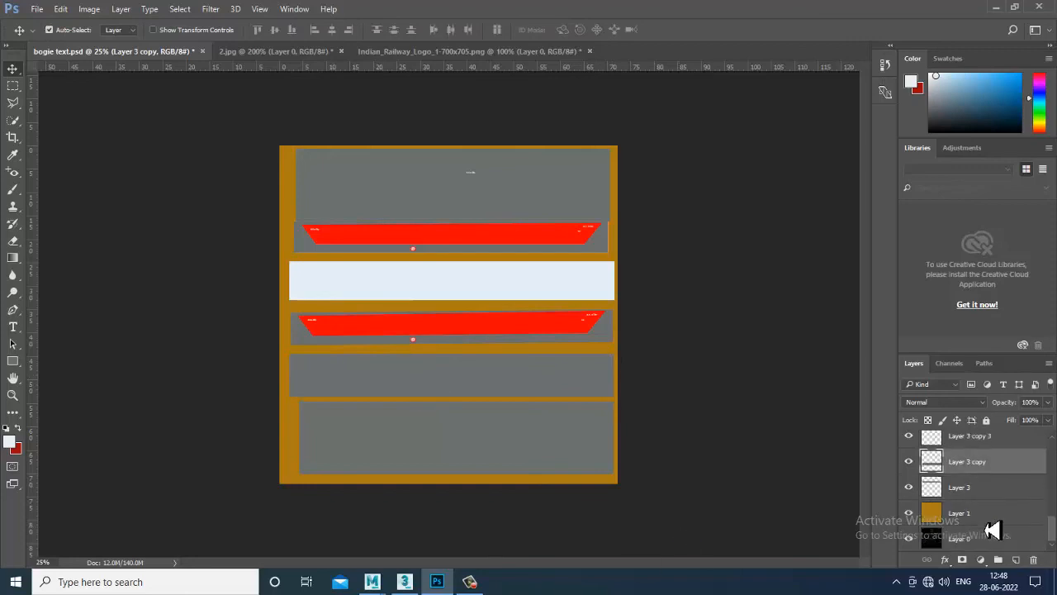
pyautogui.click(909, 513)
pyautogui.click(909, 488)
pyautogui.hotkey('ctrl', 's')
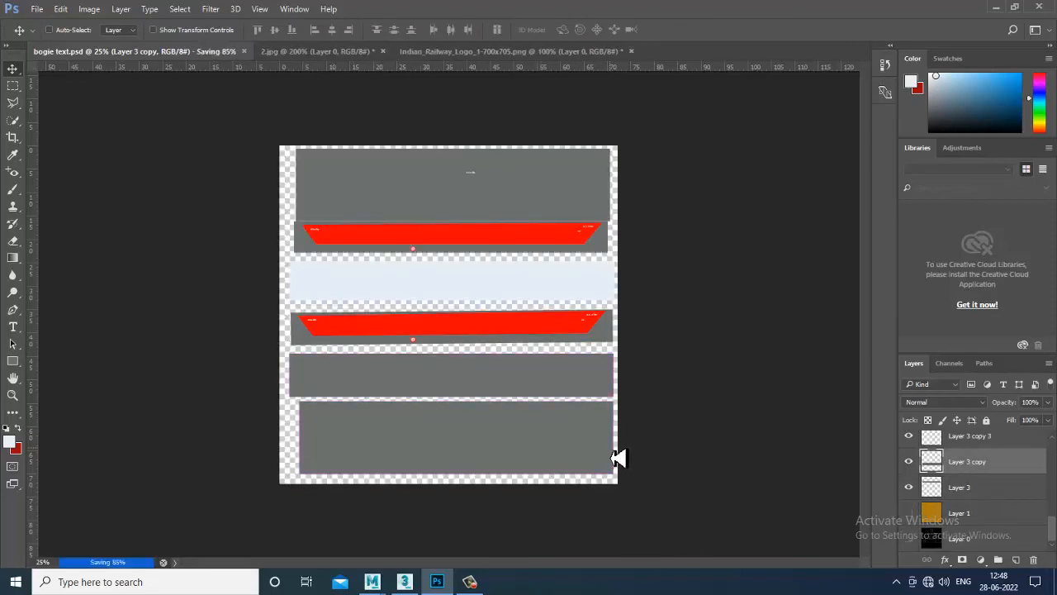
# Switch to 3ds Max and inspect the updated texture on the roof and red side of the isolated coach
pyautogui.click(403, 581)
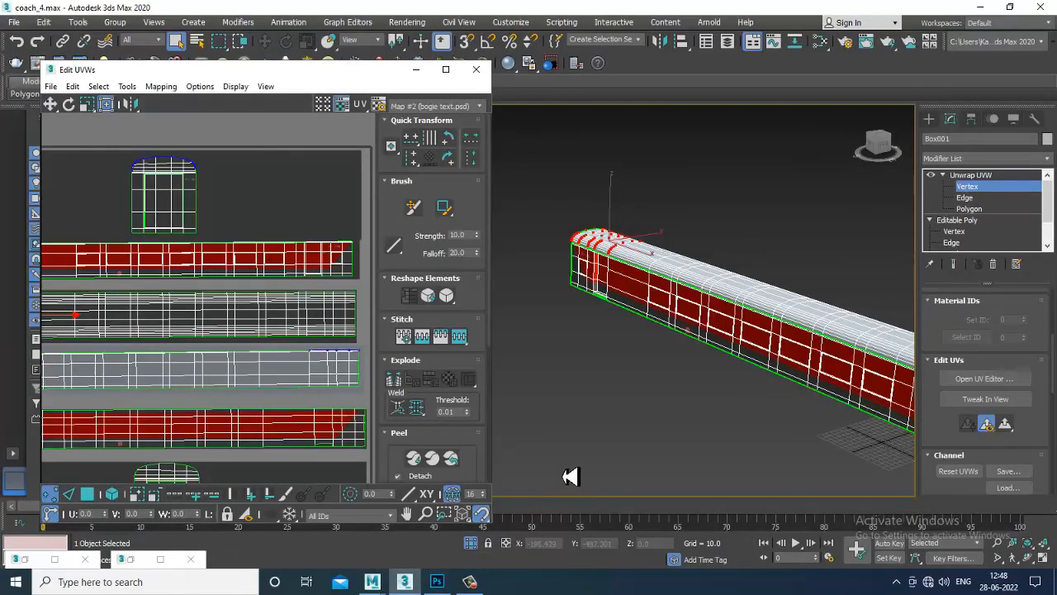
pyautogui.keyDown('alt'); pyautogui.moveTo(806, 355); pyautogui.dragTo(714, 341, button='middle'); pyautogui.keyUp('alt')
pyautogui.scroll(5, 779, 371)
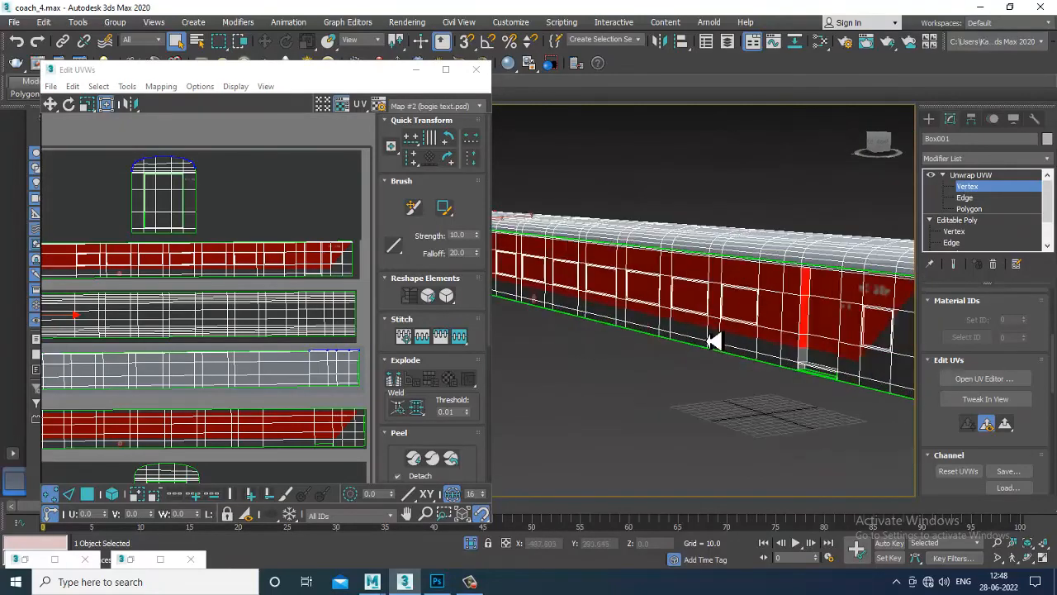
# Maximize the UV editor and examine how the long UV strips align with the bogie text texture
pyautogui.click(442, 72)
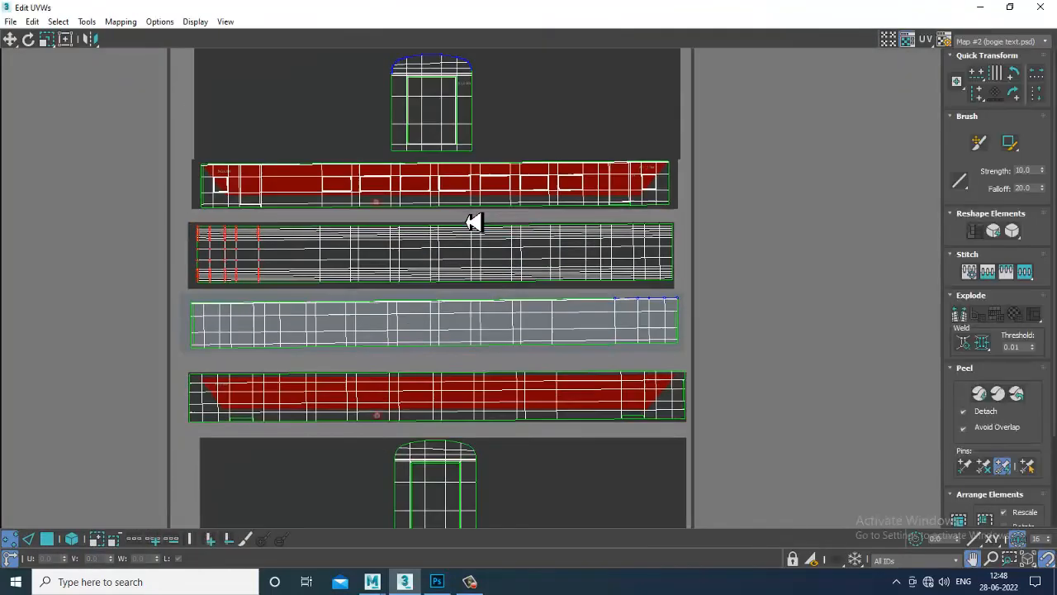
pyautogui.moveTo(780, 360); pyautogui.dragTo(779, 345, button='middle')
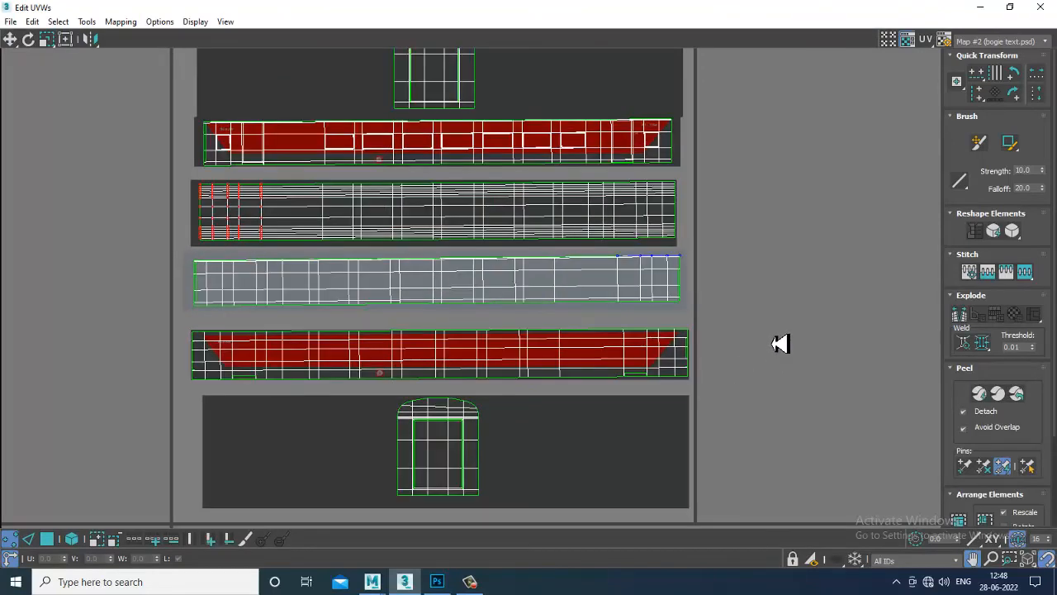
pyautogui.scroll(2, 773, 344)
pyautogui.moveTo(313, 338); pyautogui.dragTo(330, 319, button='middle')
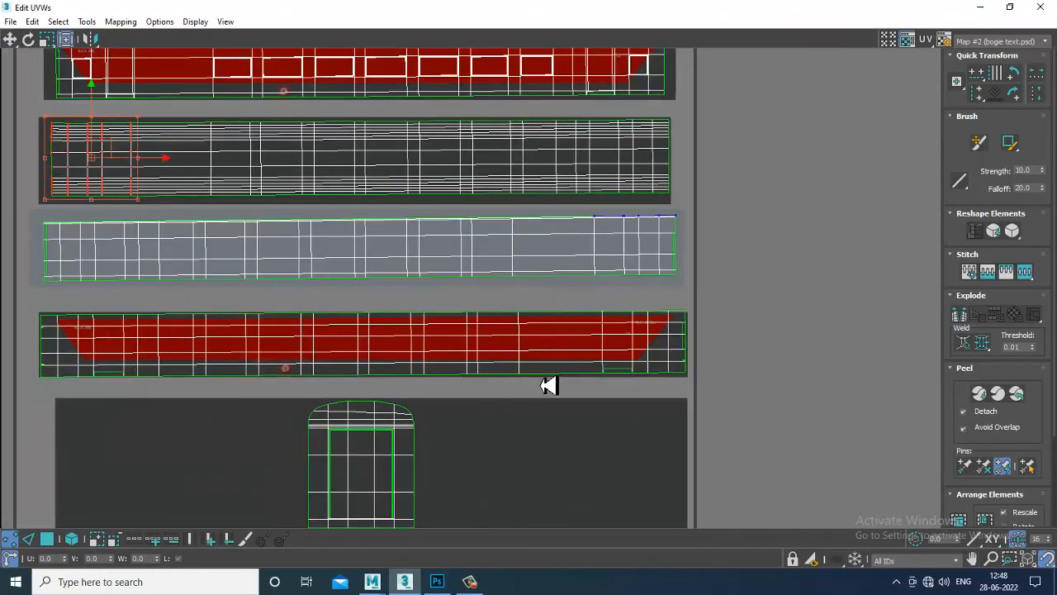
pyautogui.moveTo(549, 386); pyautogui.dragTo(562, 255, button='middle')
pyautogui.scroll(-2, 462, 335)
pyautogui.moveTo(479, 314); pyautogui.dragTo(502, 370, button='middle')
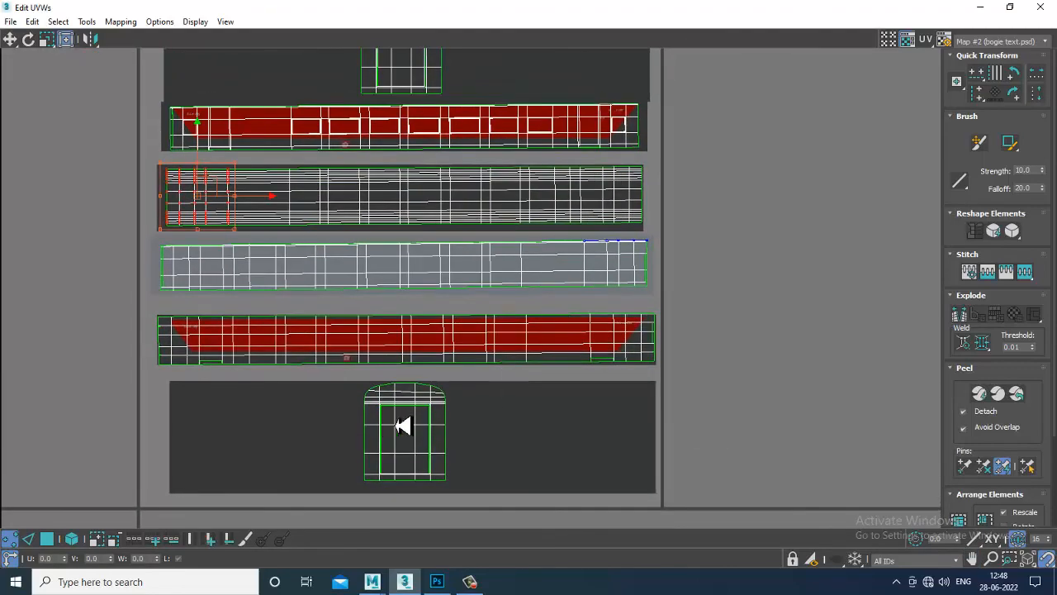
# Restore the UV editor to its smaller size and end the isolation to show the whole coach with its bogies
pyautogui.click(1009, 9)
pyautogui.keyDown('alt'); pyautogui.moveTo(666, 349); pyautogui.dragTo(793, 330, button='middle'); pyautogui.keyUp('alt')
pyautogui.rightClick(791, 211)
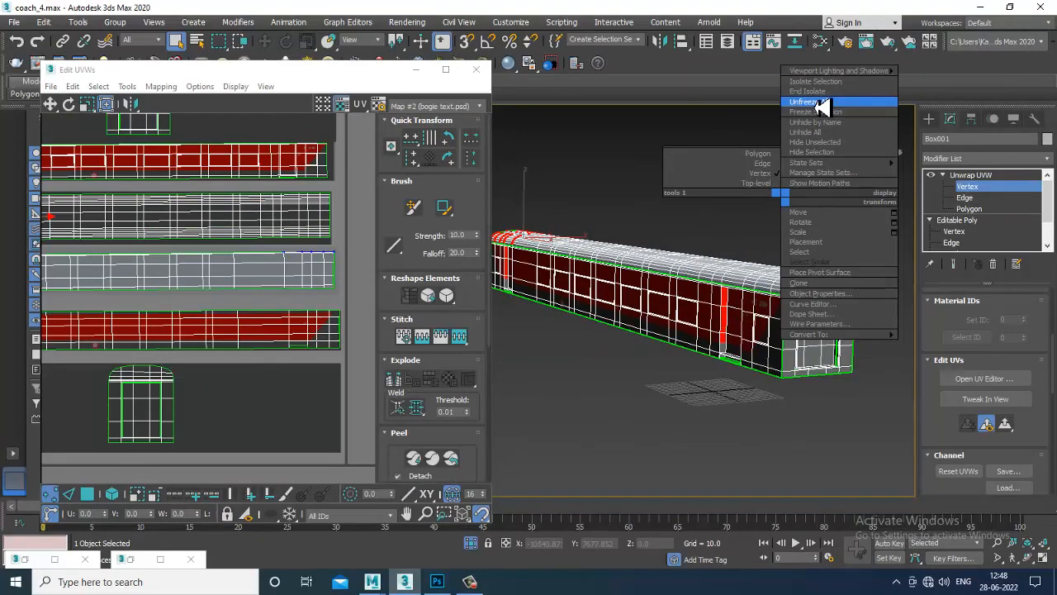
pyautogui.click(815, 92)
pyautogui.keyDown('alt'); pyautogui.moveTo(712, 311); pyautogui.dragTo(567, 217, button='middle'); pyautogui.keyUp('alt')
pyautogui.scroll(3, 686, 310)
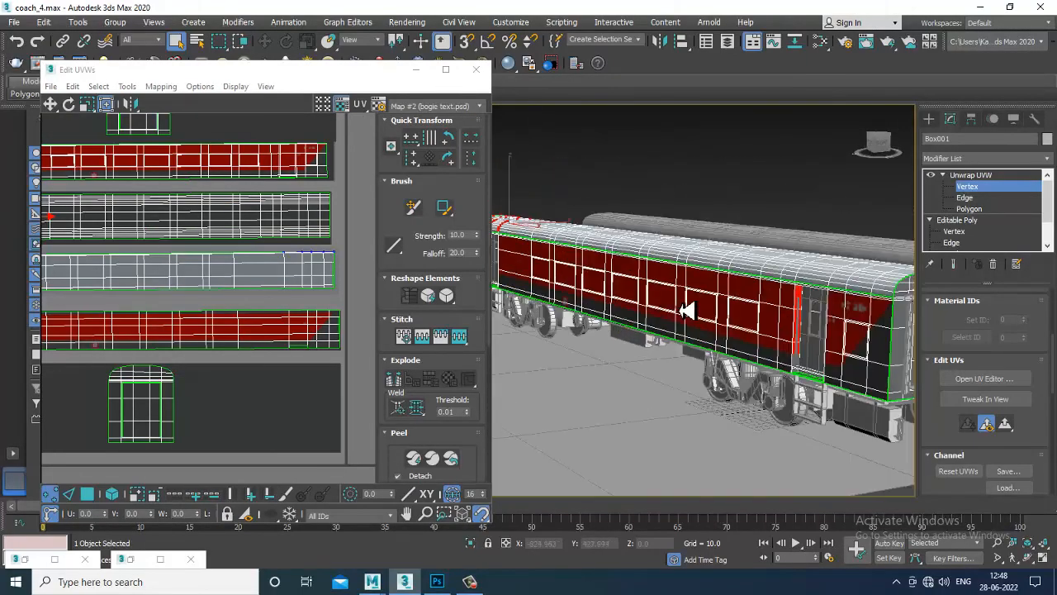
# Leave the Vertex level of the coach body's Unwrap UVW modifier and bring up the UV editor again
pyautogui.click(973, 187)
pyautogui.keyDown('alt'); pyautogui.moveTo(763, 366); pyautogui.dragTo(722, 323, button='middle'); pyautogui.keyUp('alt')
pyautogui.hotkey('ctrl', 'd')
pyautogui.click(691, 331)
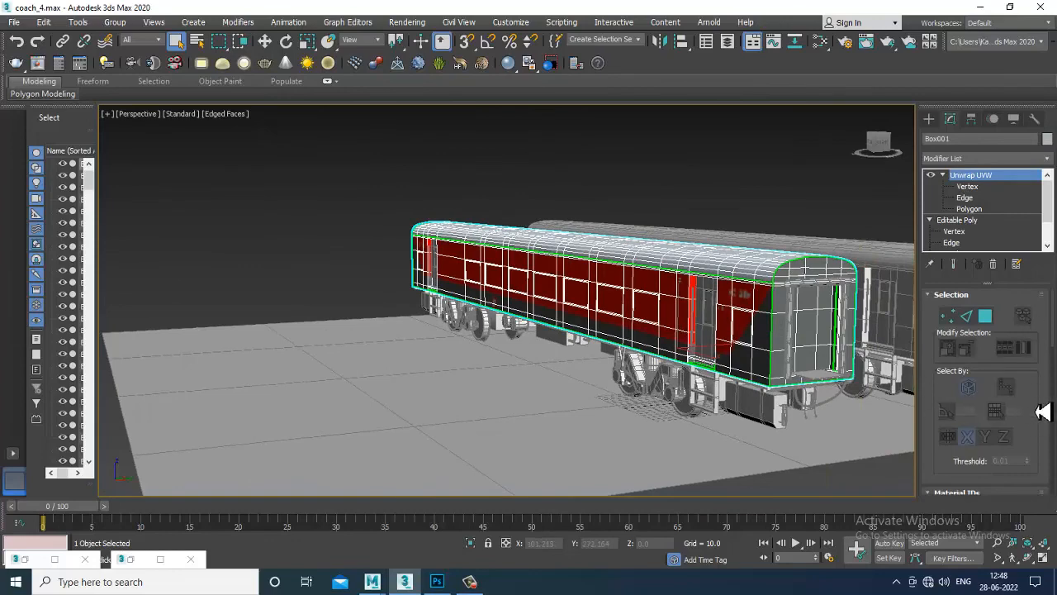
pyautogui.scroll(-4, 1035, 331)
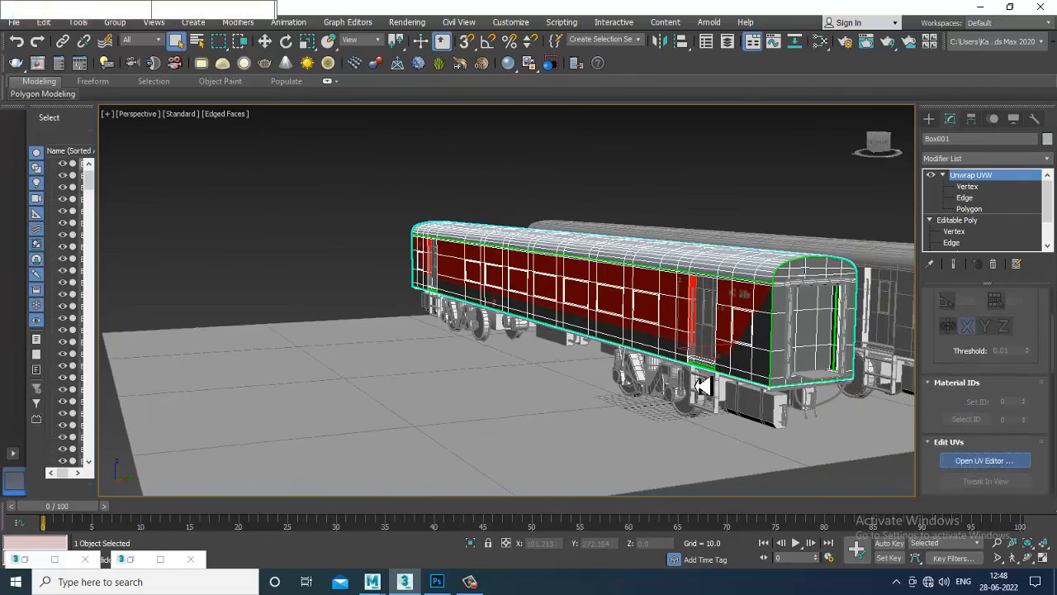